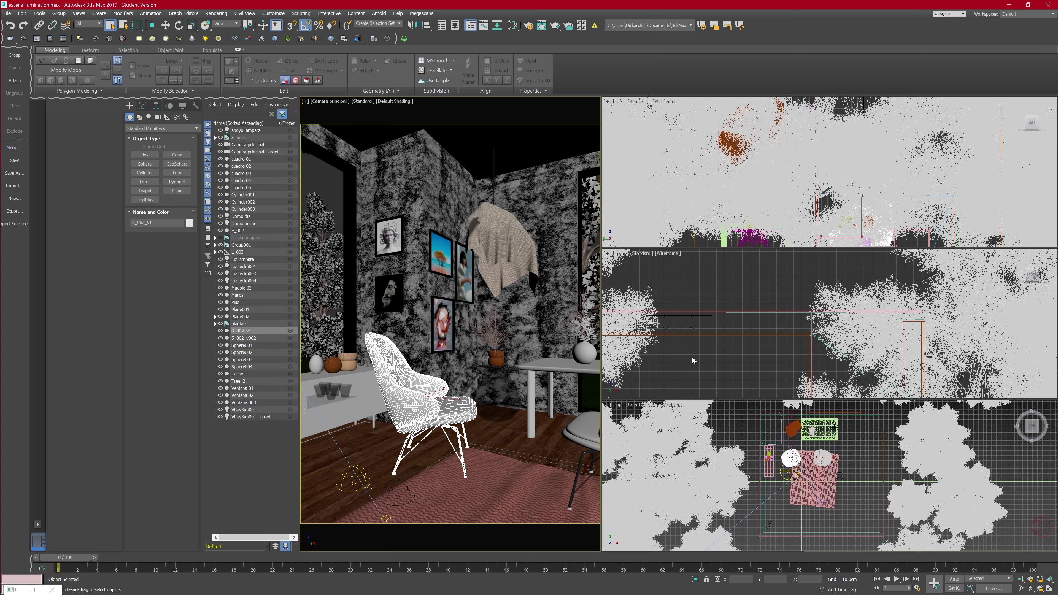
# Step: Compare the day and night renders, preview iluminacion noche, then return to 3ds Max's Environment and Effects
pyautogui.hotkey('alt', 'Tab')
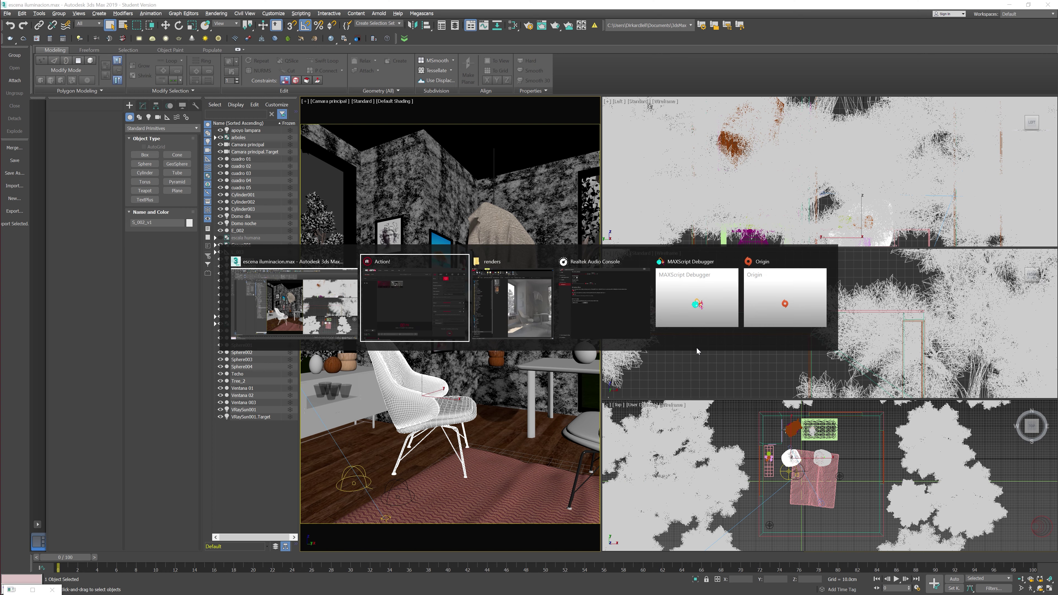
pyautogui.hotkey('alt', 'Tab')
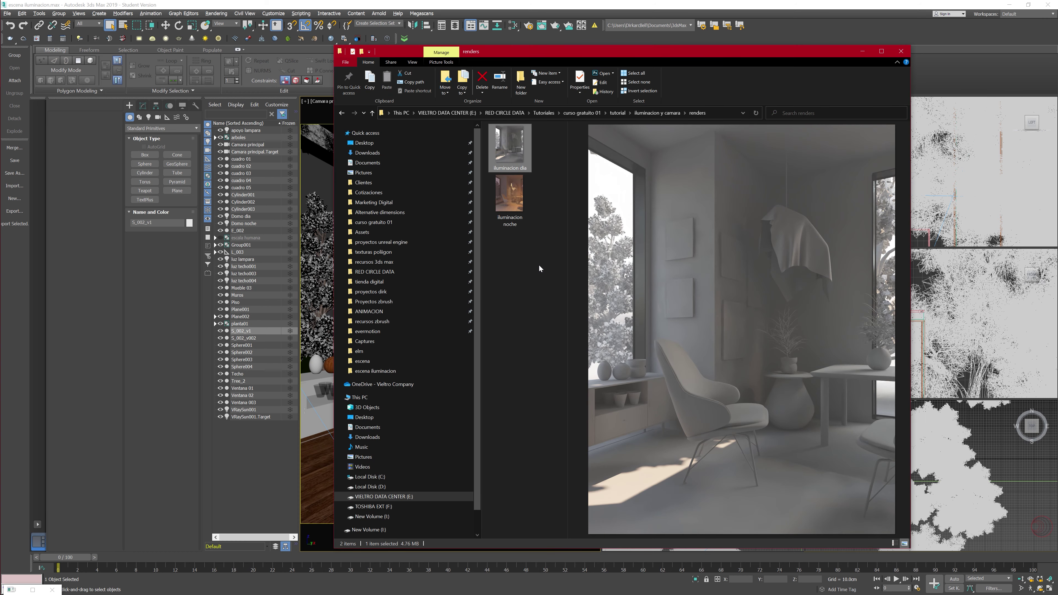
pyautogui.press('Down')
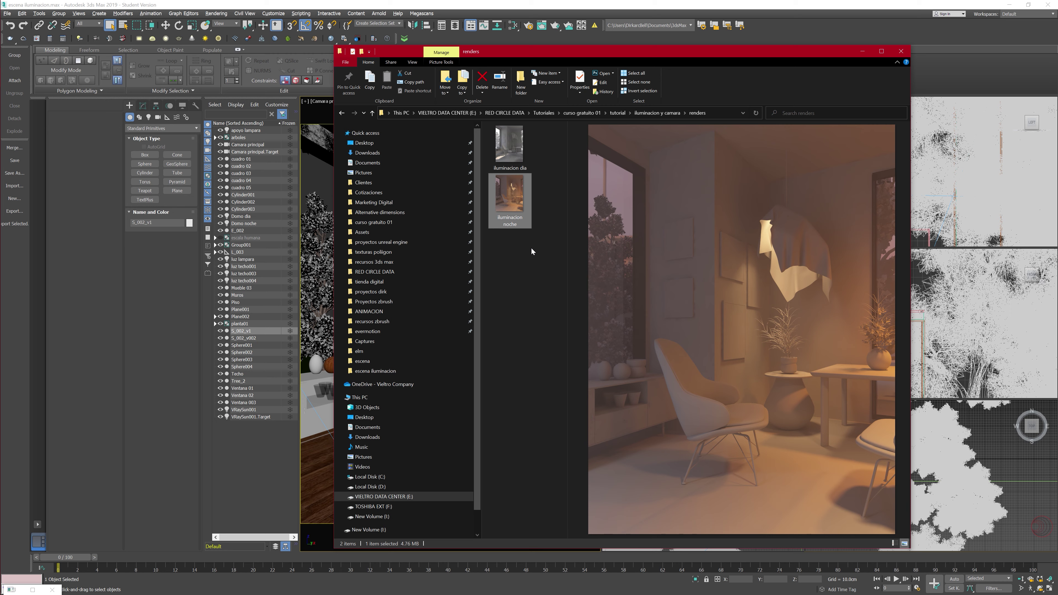
pyautogui.press('Up')
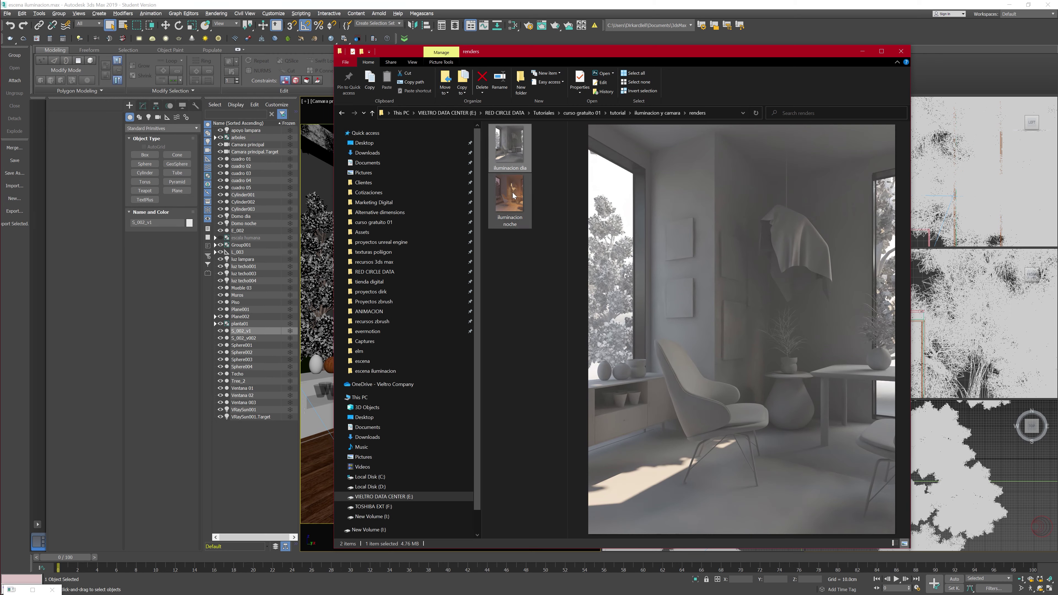
pyautogui.click(514, 196)
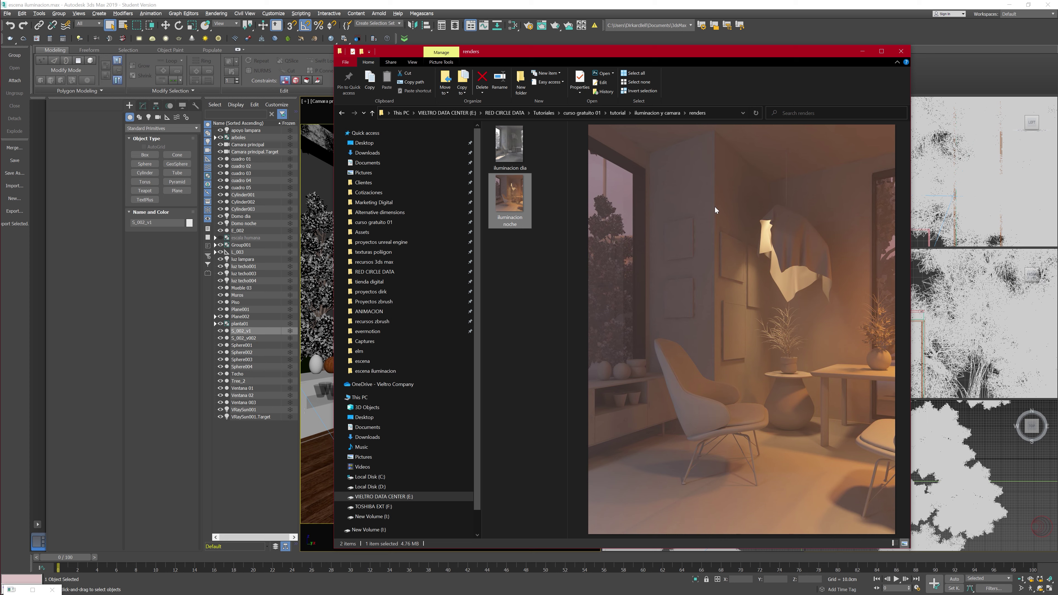
pyautogui.click(675, 9)
pyautogui.press('8')
# Step: Check the Effects page, return to Environment, move the dialog and collapse both exposure rollouts
pyautogui.click(485, 75)
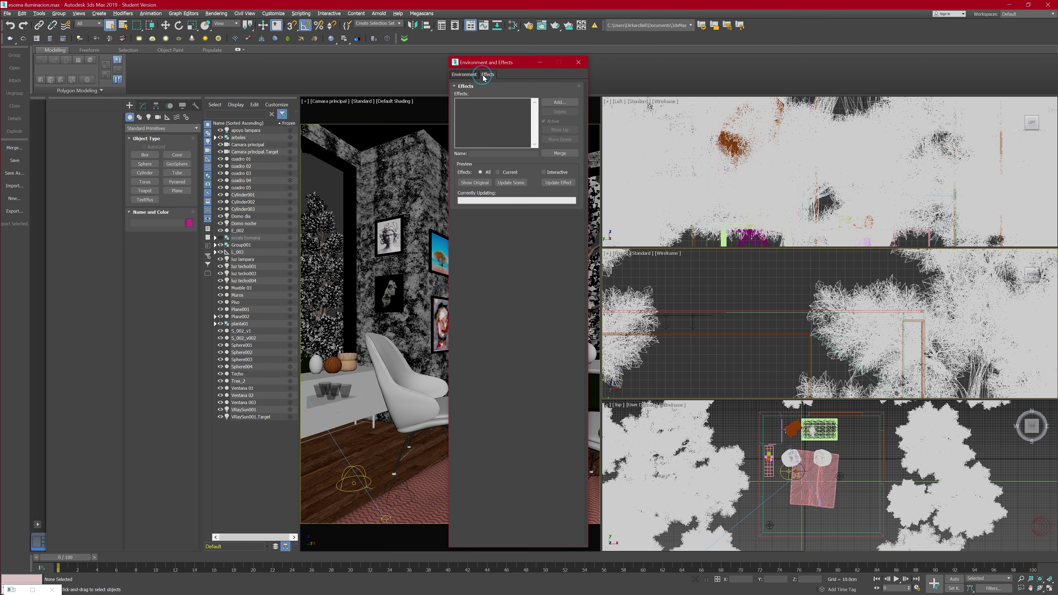
pyautogui.click(474, 74)
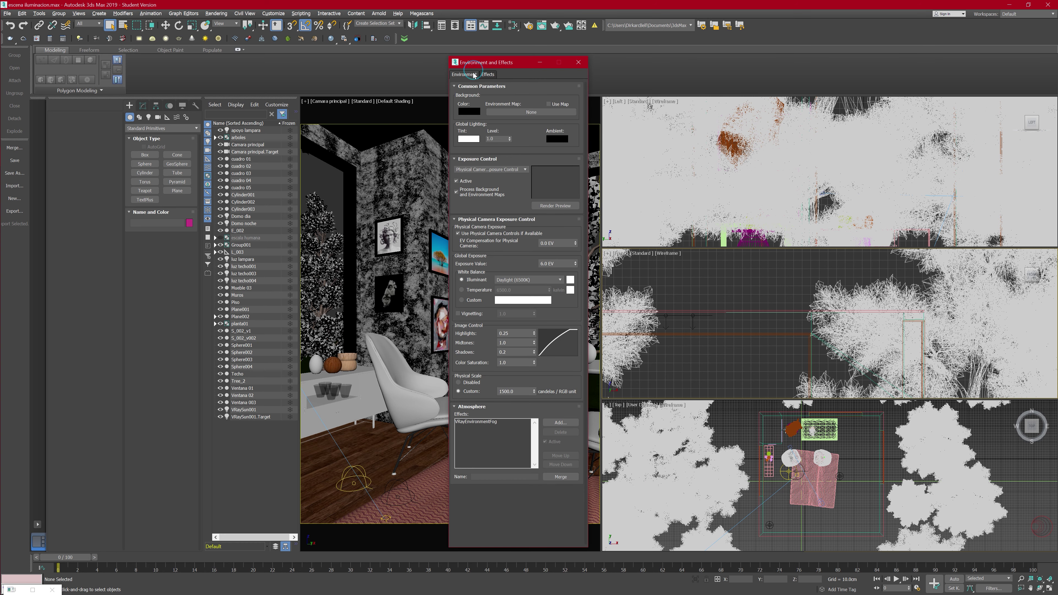
pyautogui.moveTo(500, 62); pyautogui.dragTo(591, 71)
pyautogui.click(568, 167)
pyautogui.click(584, 177)
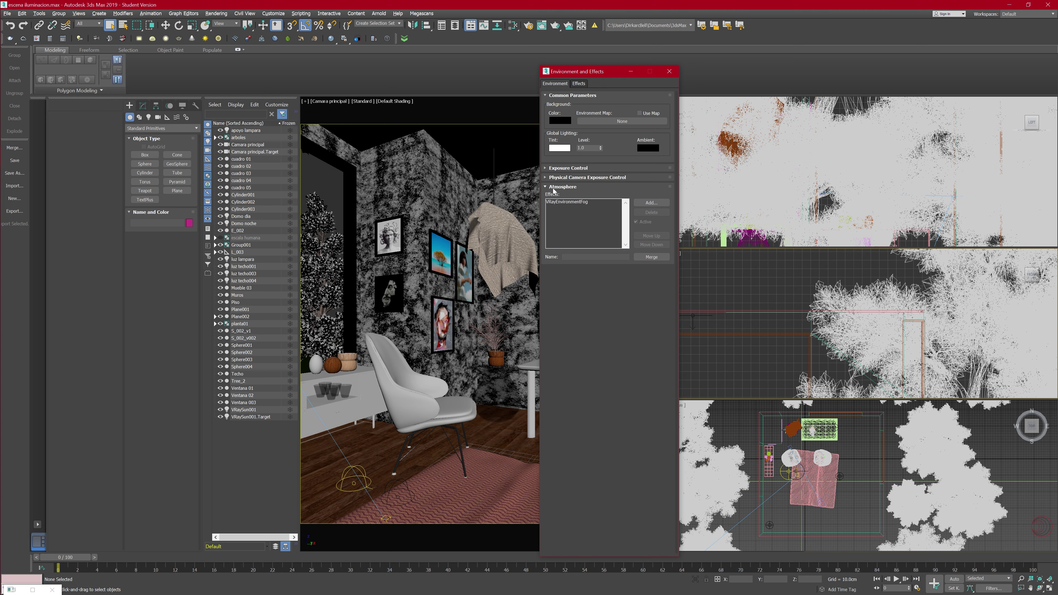
# Step: Delete the old VRayEnvironmentFog atmosphere and add a new VRayEnvironmentFog with default values
pyautogui.click(568, 203)
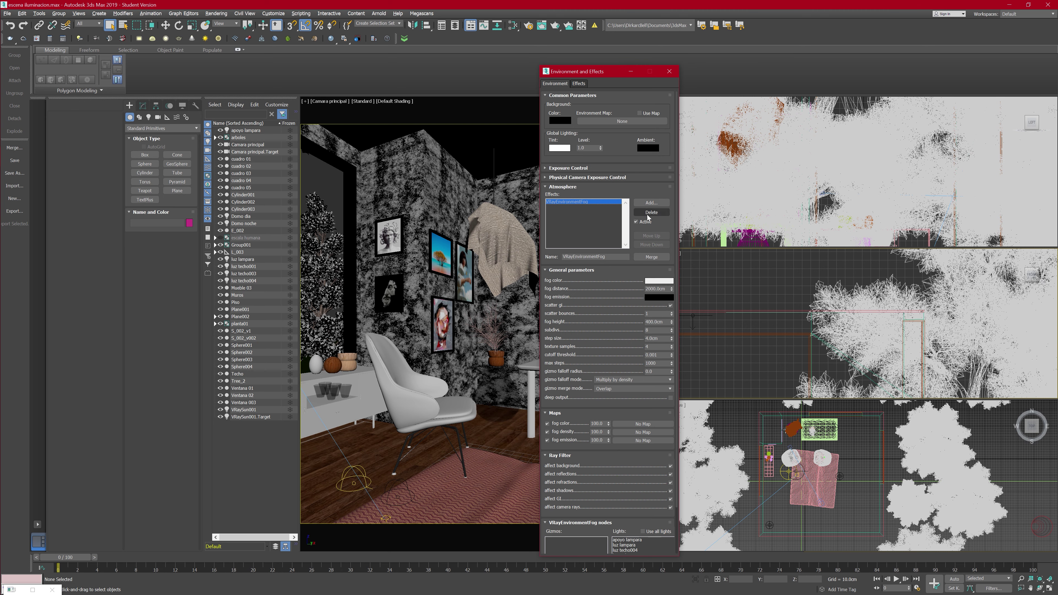
pyautogui.click(650, 216)
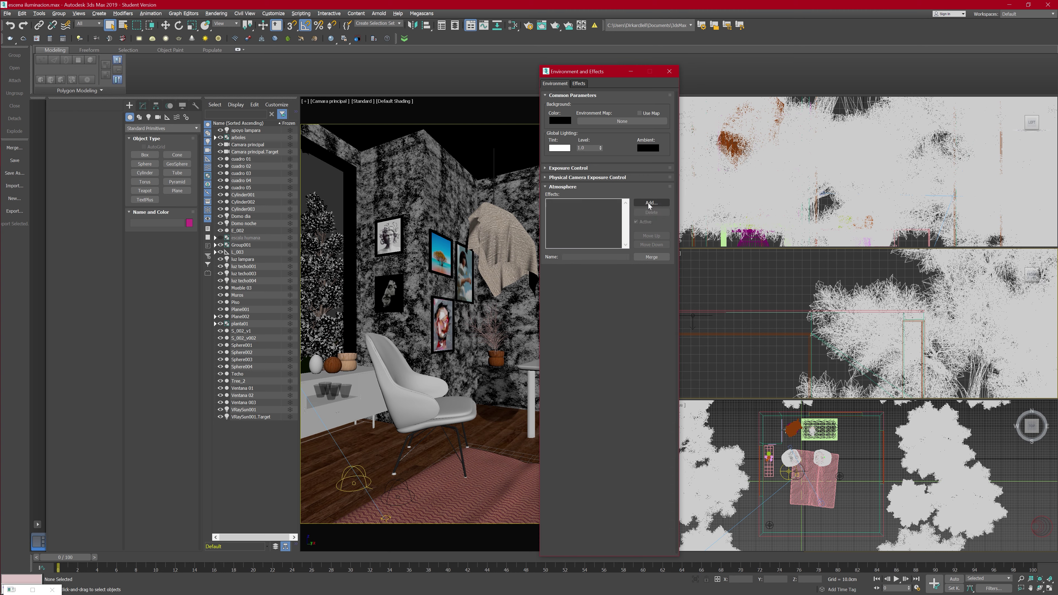
pyautogui.click(651, 202)
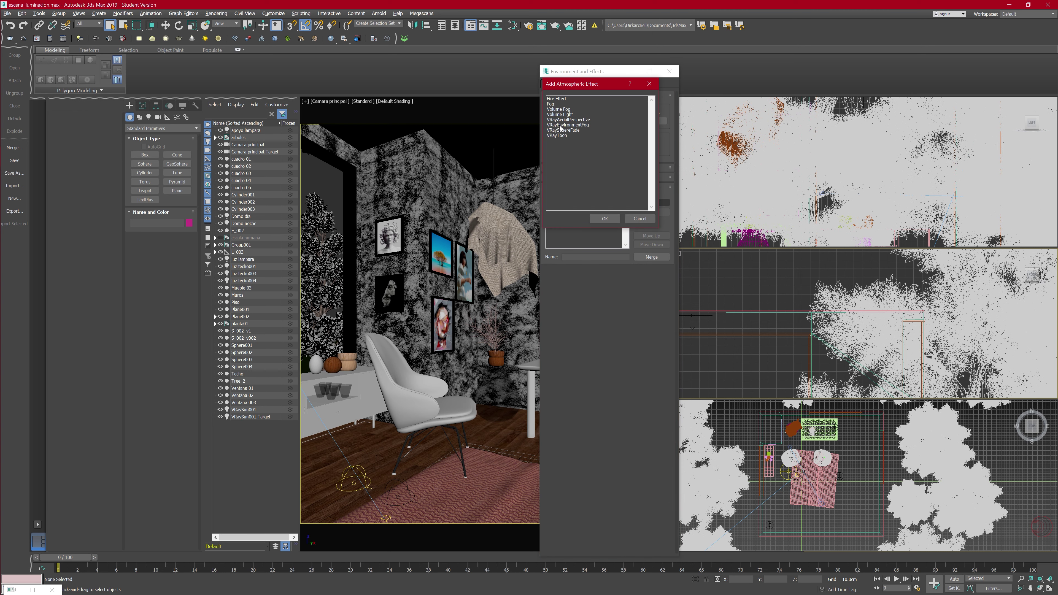
pyautogui.doubleClick(583, 125)
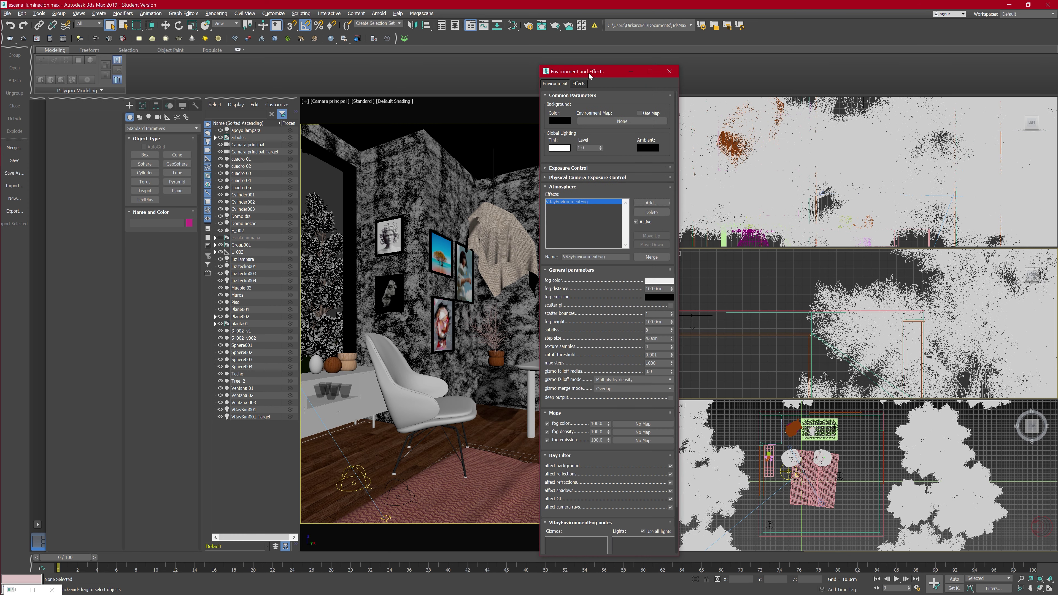
# Step: Start a V-Ray production render of the camera view, then close and reopen Environment and Effects
pyautogui.moveTo(597, 65); pyautogui.dragTo(670, 57)
pyautogui.click(241, 309)
pyautogui.click(555, 25)
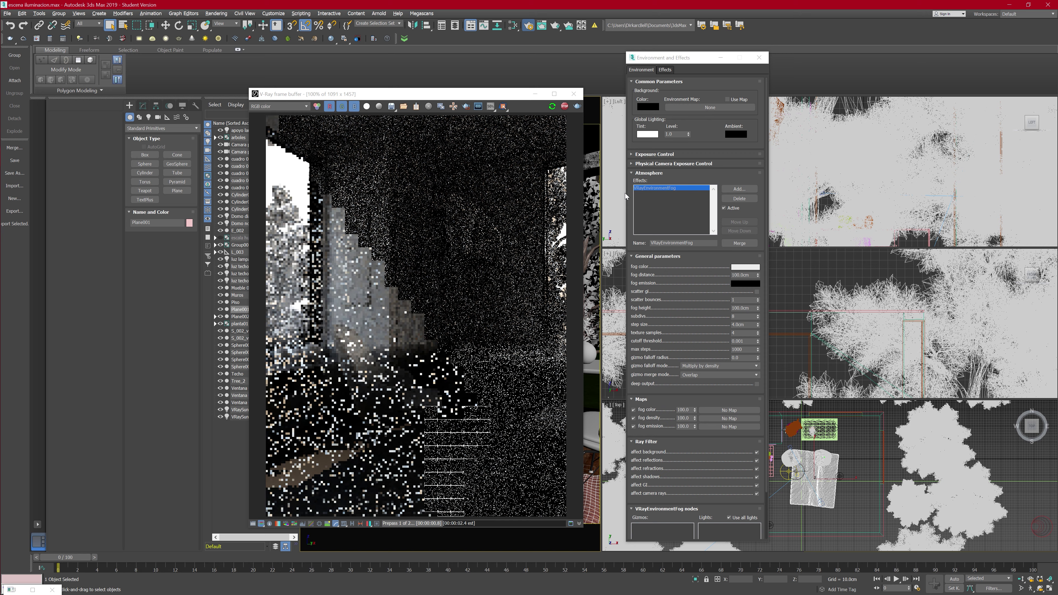
pyautogui.click(759, 58)
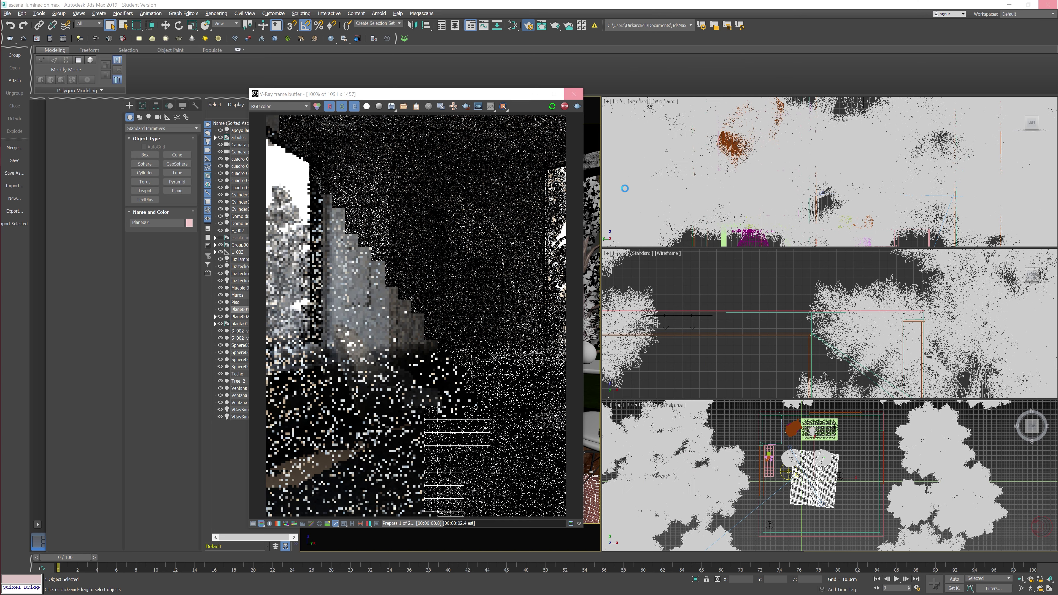
pyautogui.press('8')
# Step: Look at Render Setup's V-Ray tab, close Render Setup and refocus the fog settings window
pyautogui.click(822, 143)
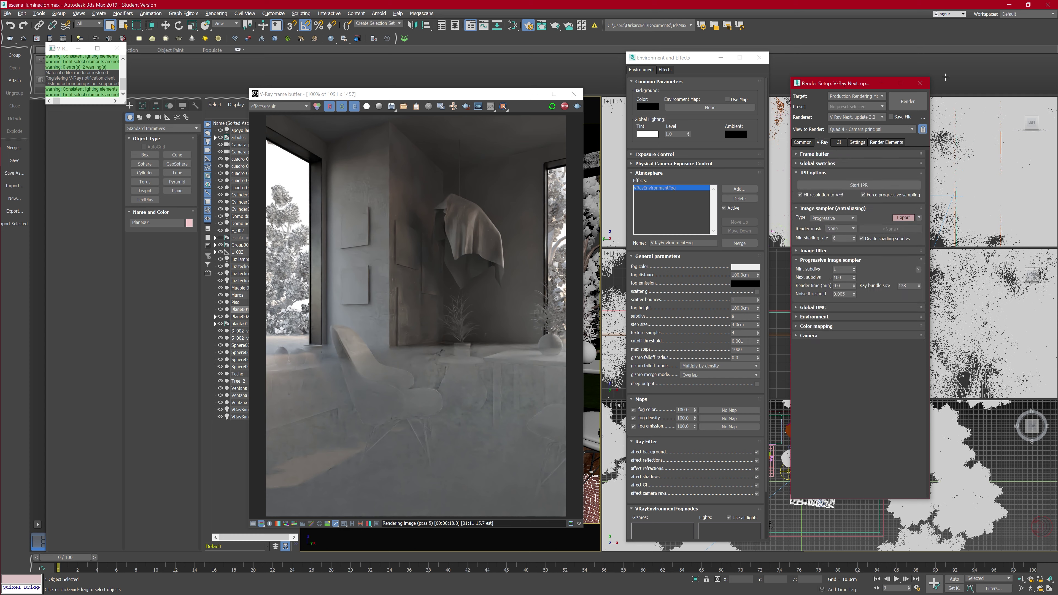
pyautogui.click(921, 84)
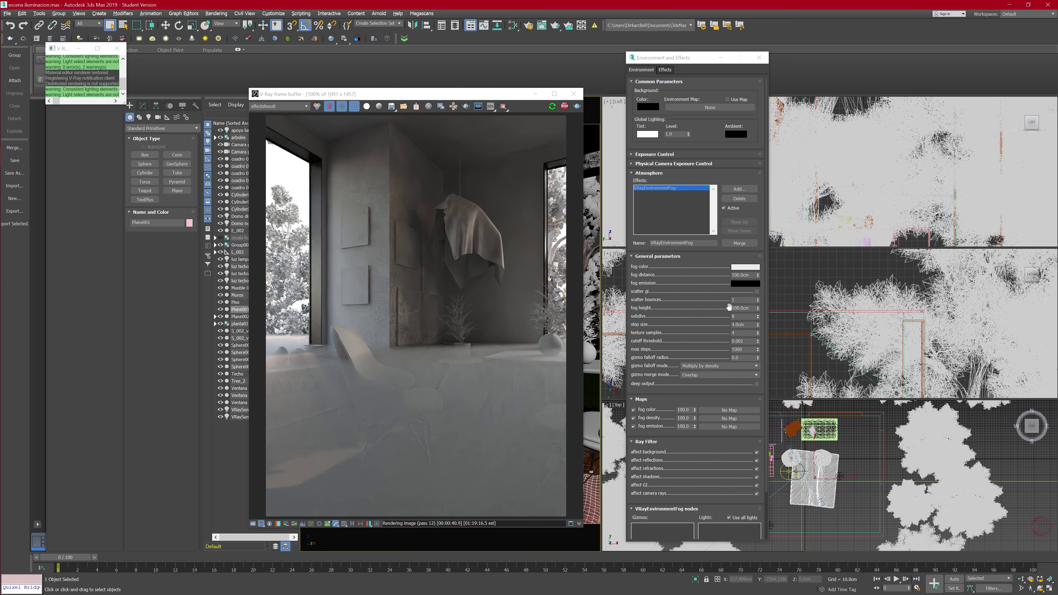
pyautogui.click(744, 308)
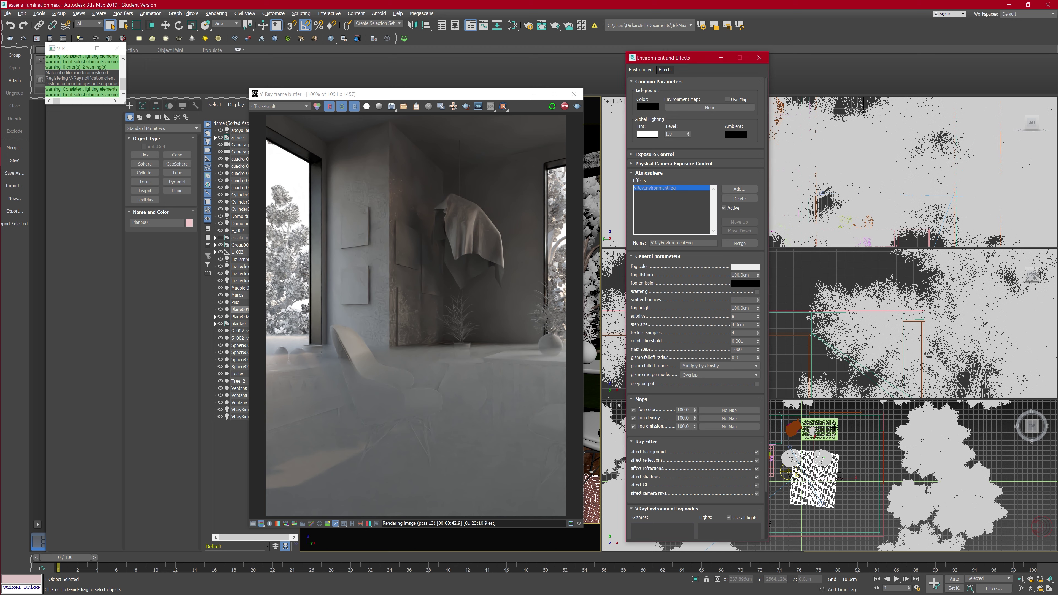
# Step: Set VRayEnvironmentFog fog height and fog distance both to 500 cm, then re-render
pyautogui.doubleClick(742, 308)
pyautogui.write('500')
pyautogui.press('Return')
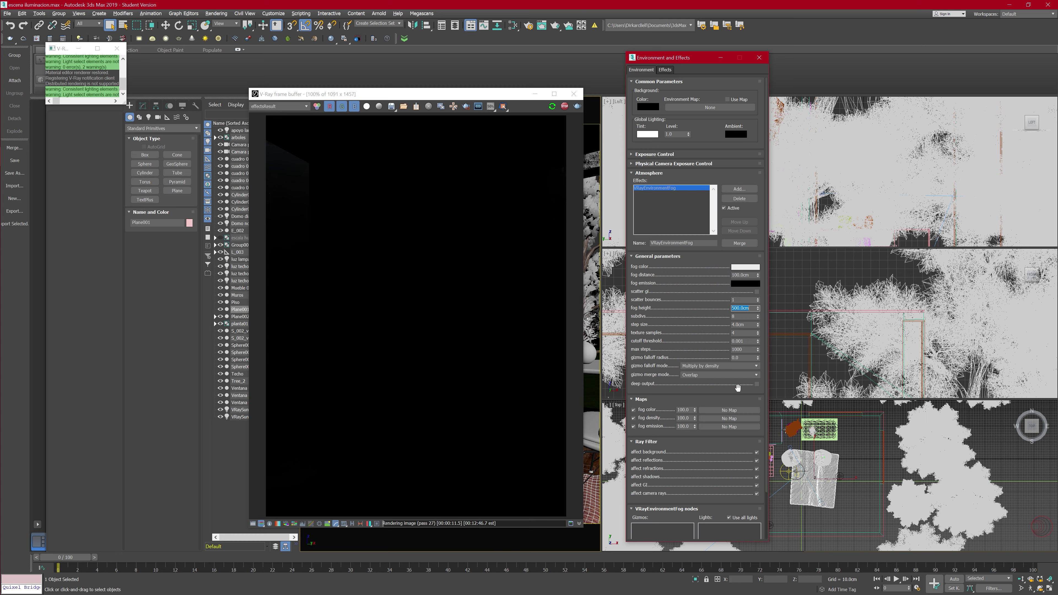
pyautogui.click(744, 275)
pyautogui.write('500')
pyautogui.press('Return')
pyautogui.click(577, 106)
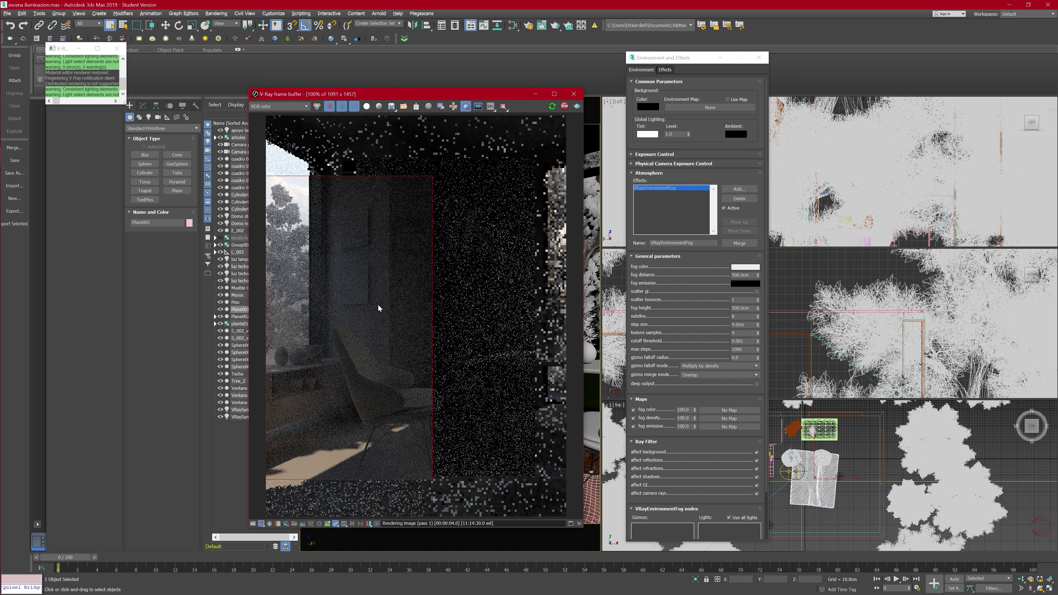
# Step: Enable scatter GI in the fog's General parameters and re-render with Shift+Q
pyautogui.moveTo(696, 350)
pyautogui.mouseDown()
pyautogui.moveTo(700, 326)
pyautogui.moveTo(699, 341)
pyautogui.mouseUp()
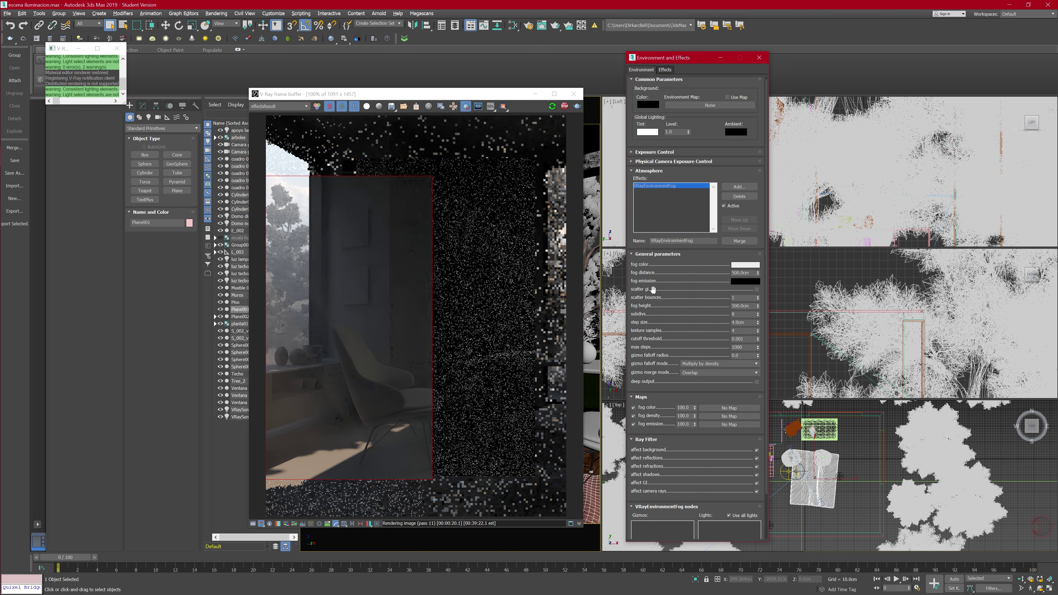
pyautogui.moveTo(660, 289); pyautogui.dragTo(659, 239)
pyautogui.click(757, 238)
pyautogui.hotkey('shift', 'q')
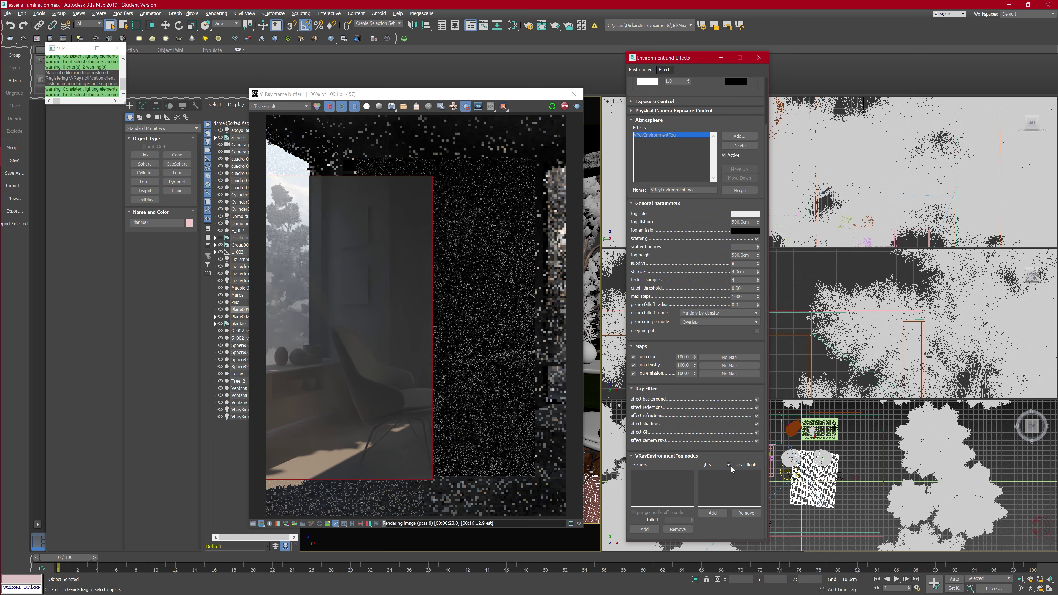
# Step: Uncheck Use all lights and add VRaySun001 as the fog's only light
pyautogui.moveTo(703, 52)
pyautogui.mouseDown()
pyautogui.moveTo(903, 57)
pyautogui.moveTo(665, 69)
pyautogui.mouseUp()
pyautogui.click(929, 471)
pyautogui.click(912, 518)
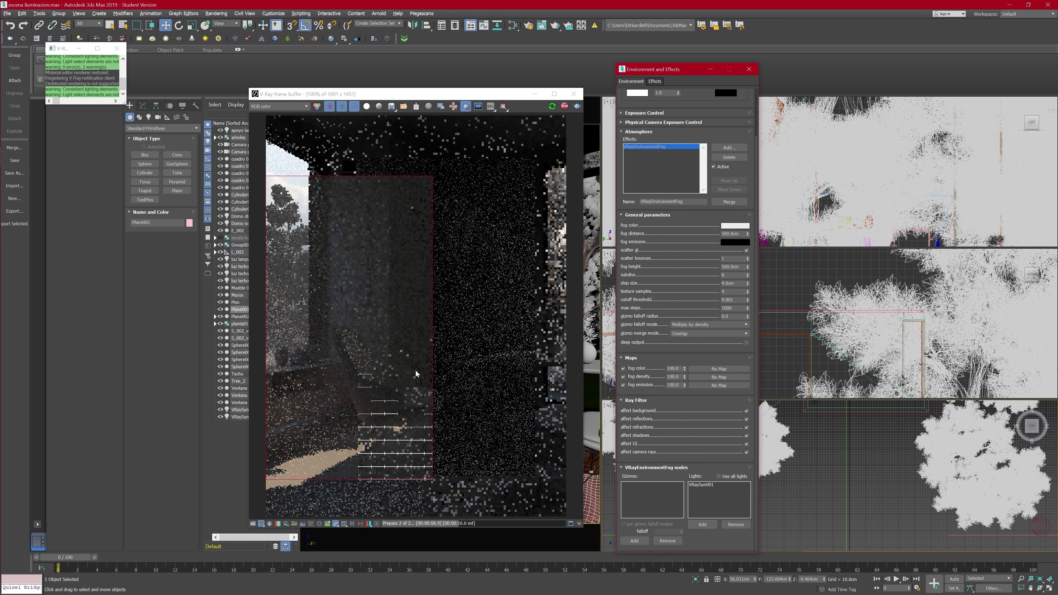
# Step: Move the frame buffer and fog settings windows right to reveal the Camera viewport
pyautogui.click(420, 363)
pyautogui.hotkey('alt', 'Tab')
pyautogui.moveTo(375, 94); pyautogui.dragTo(560, 100)
pyautogui.moveTo(667, 69); pyautogui.dragTo(847, 60)
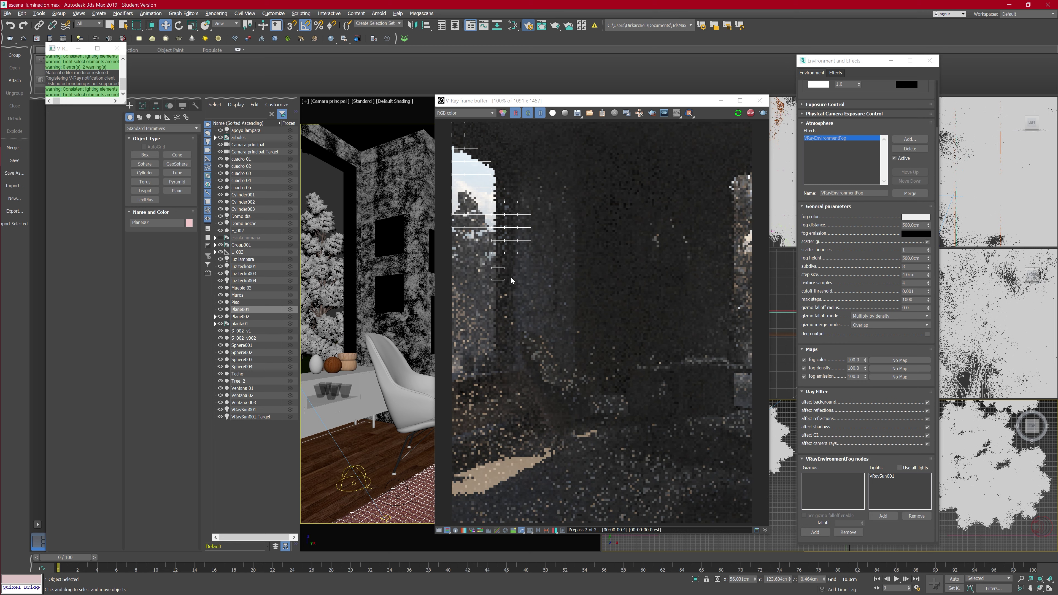
# Step: Reopen the fog settings and set the fog distance to 1500 cm for the updated render
pyautogui.click(517, 281)
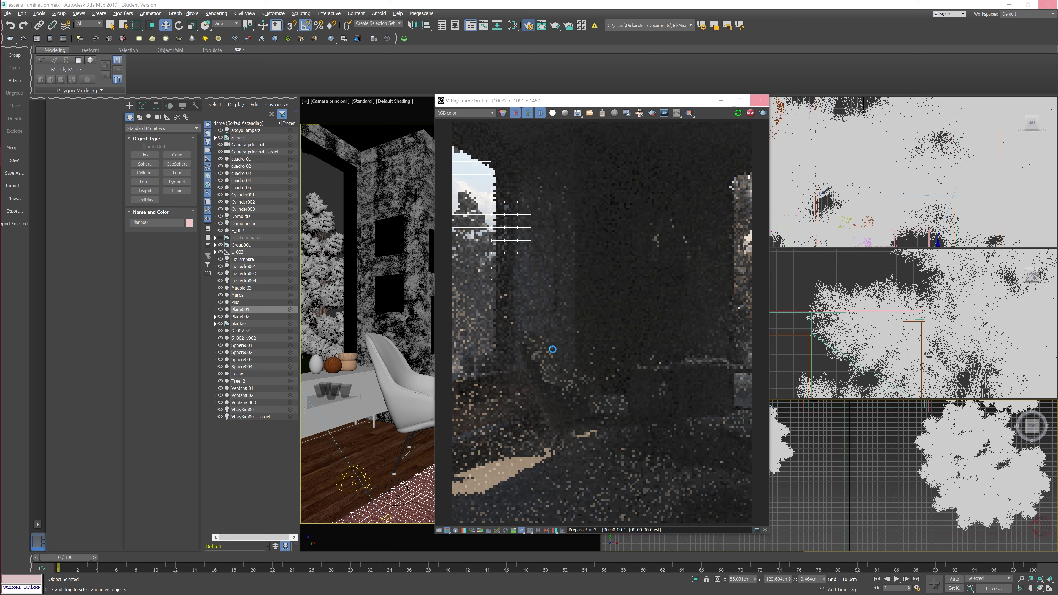
pyautogui.press('8')
pyautogui.doubleClick(913, 225)
pyautogui.write('1500')
pyautogui.press('Return')
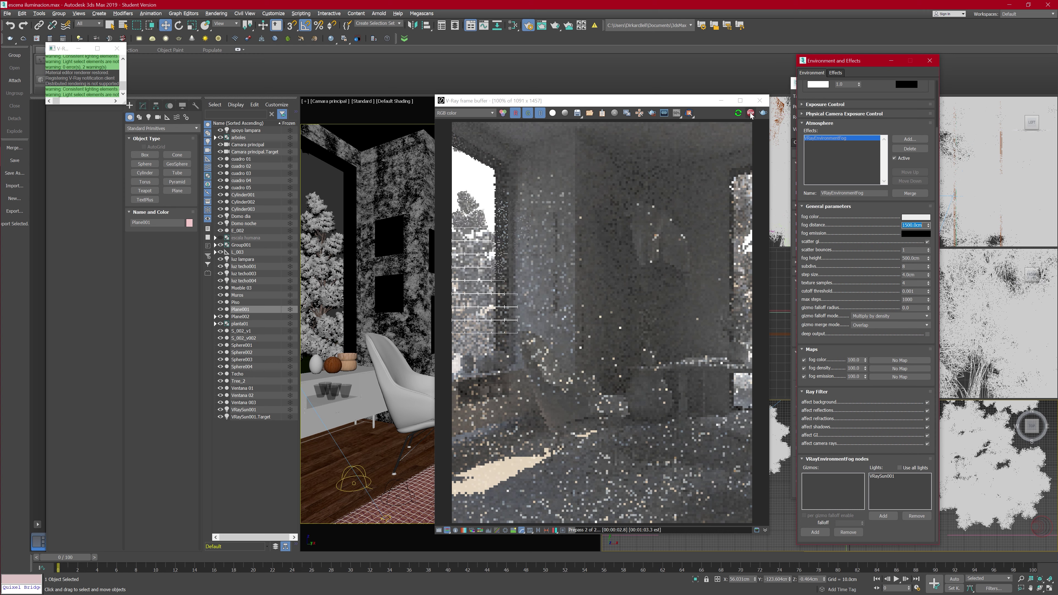
# Step: Stop the fog render and close the frame buffer and Environment and Effects windows
pyautogui.click(750, 113)
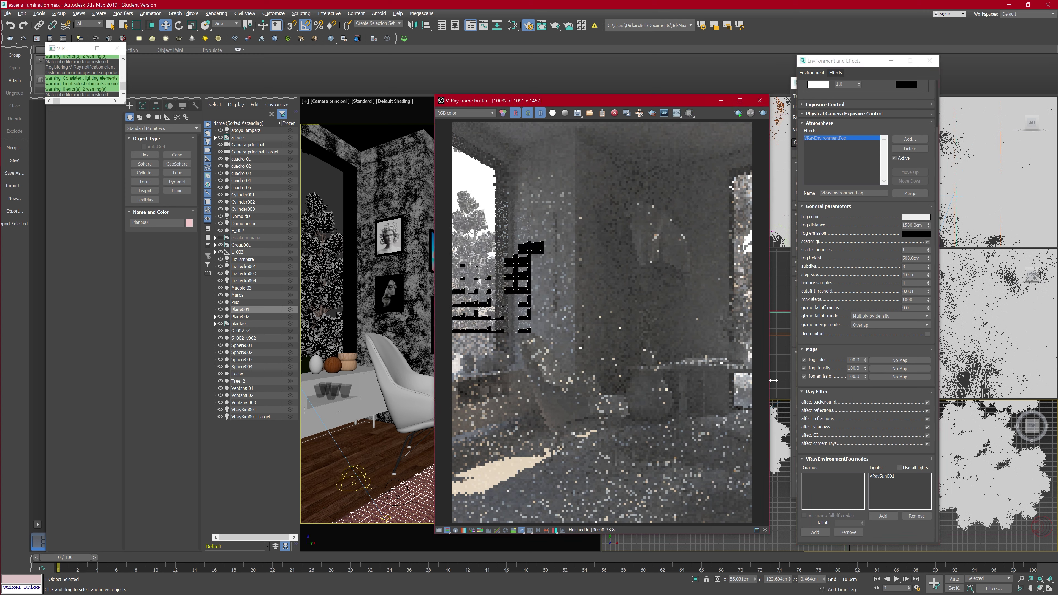
pyautogui.click(761, 101)
pyautogui.click(929, 61)
# Step: Select the floor Piso, bring up V-Ray Render Setup, and select chair S_002_v1
pyautogui.click(235, 302)
pyautogui.press('F10')
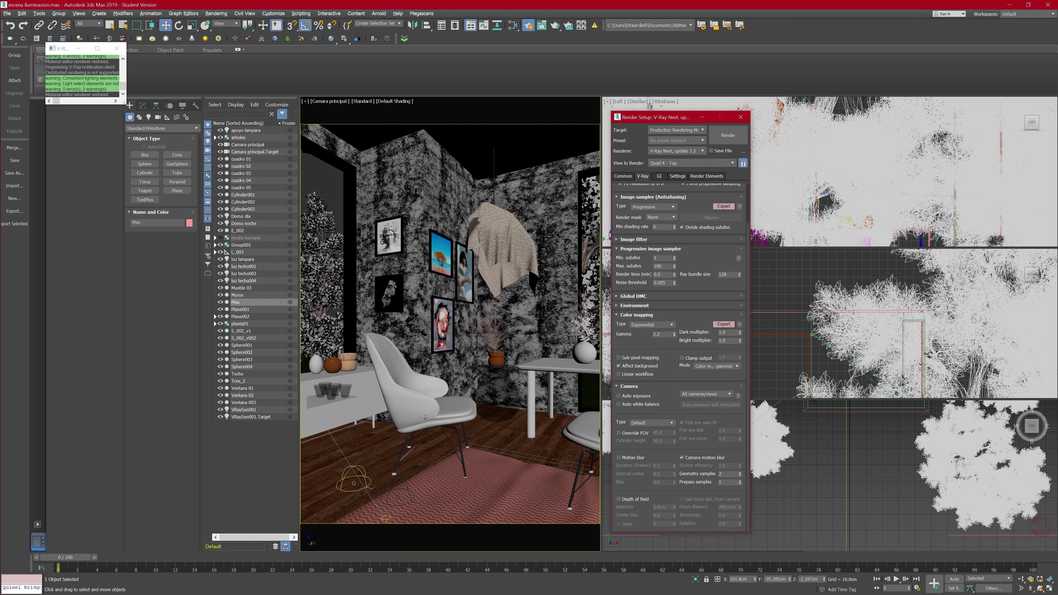
pyautogui.click(421, 411)
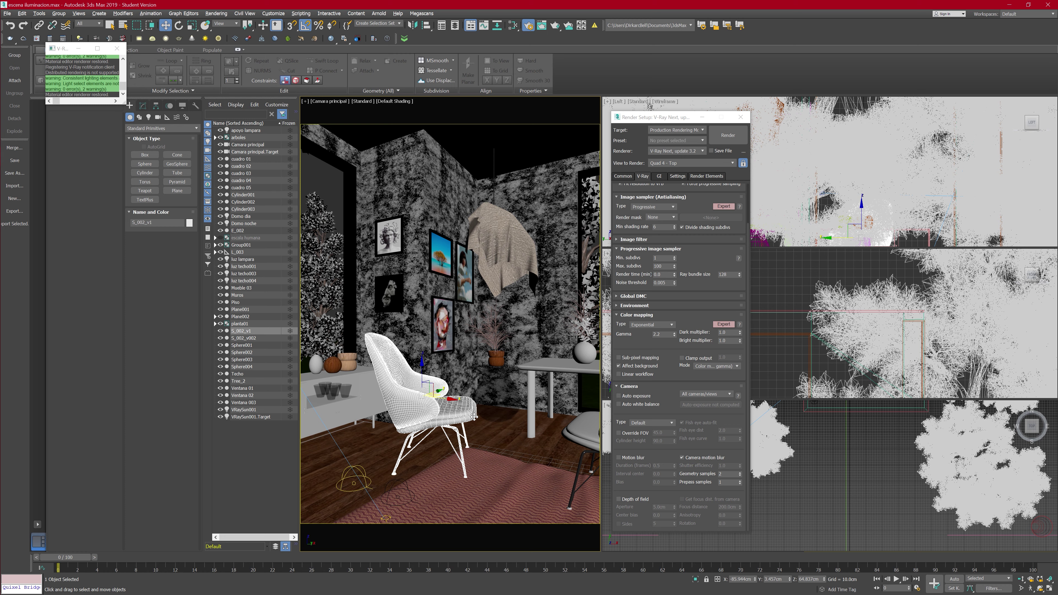
# Step: Launch Firefox from Windows search and move its window up and to the left
pyautogui.press('super')
pyautogui.write('firefox')
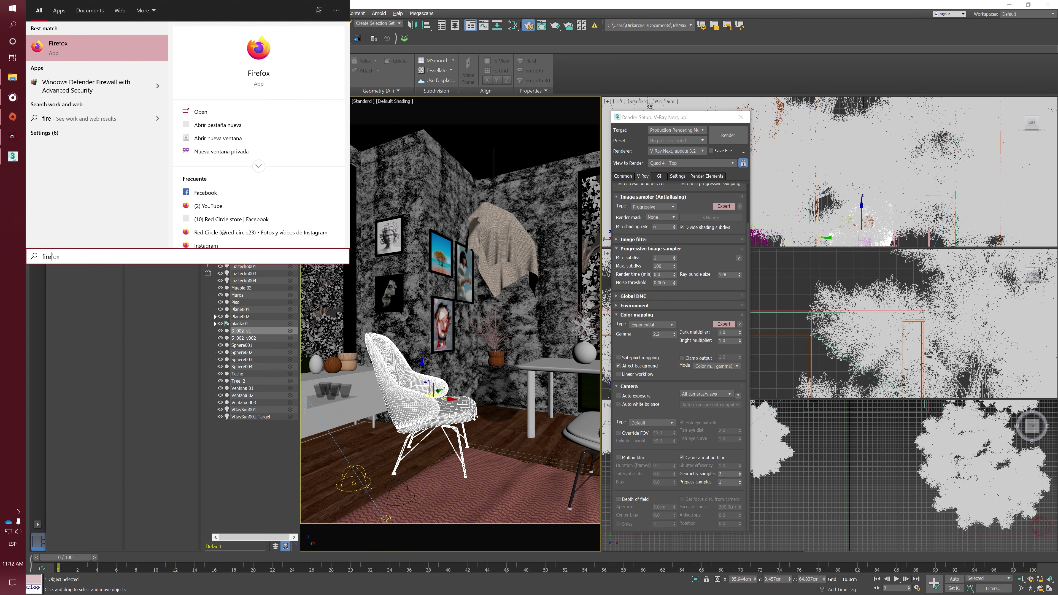
pyautogui.press('Return')
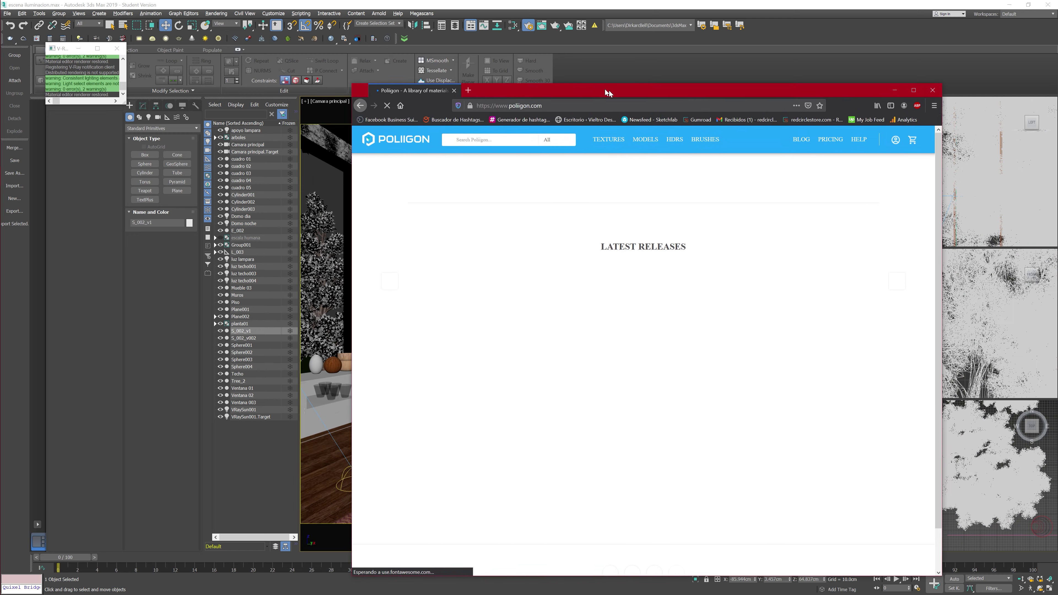
pyautogui.moveTo(609, 90); pyautogui.dragTo(566, 82)
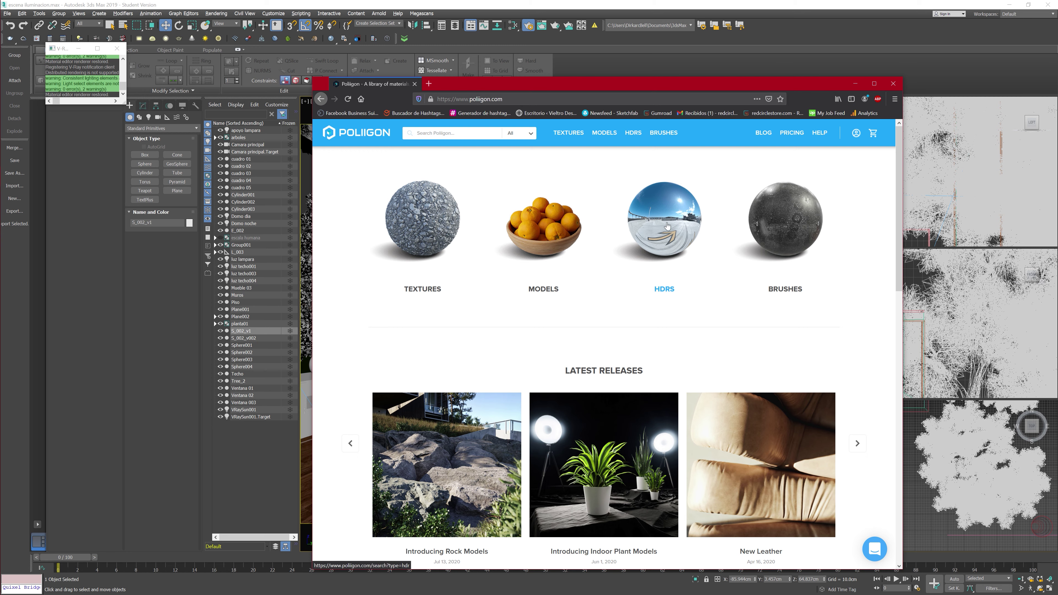
# Step: Scroll through Poliigon's home page sections and go to the Textures catalogue
pyautogui.scroll(-5, 629, 309)
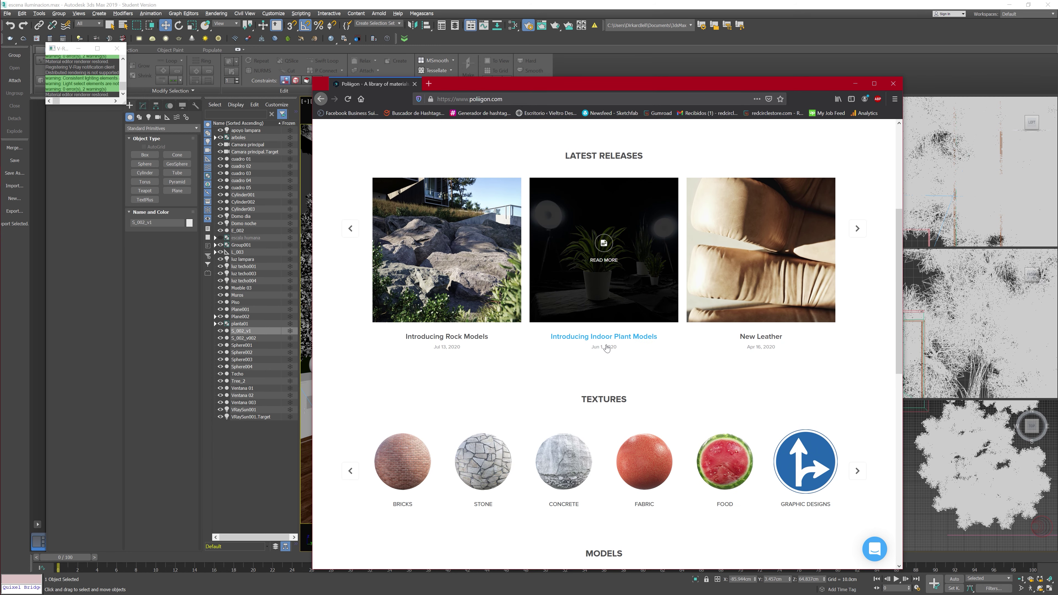
pyautogui.scroll(-4, 607, 346)
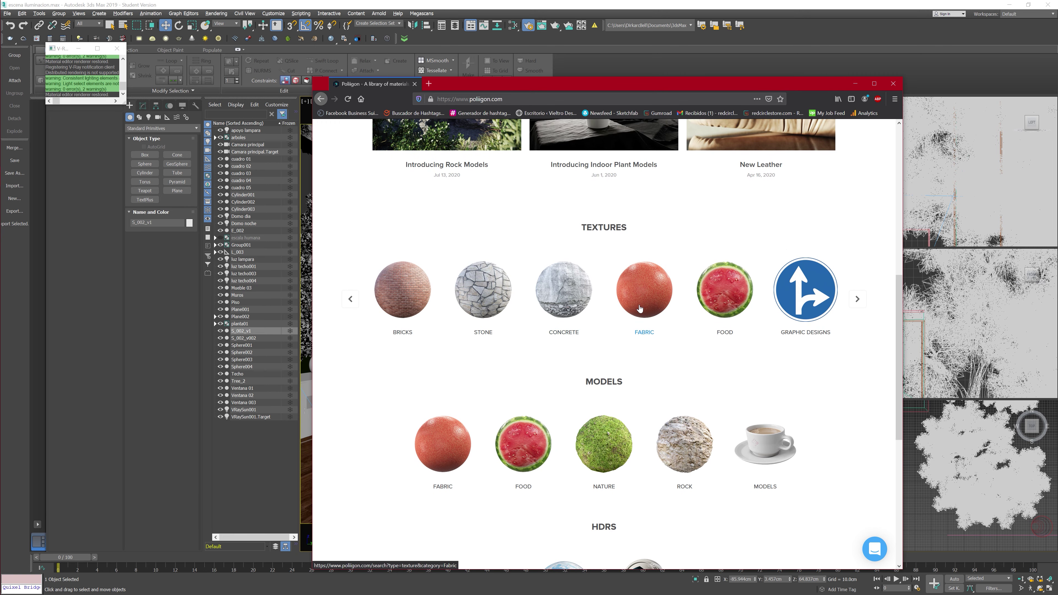
pyautogui.scroll(-4, 616, 300)
pyautogui.scroll(-3, 637, 329)
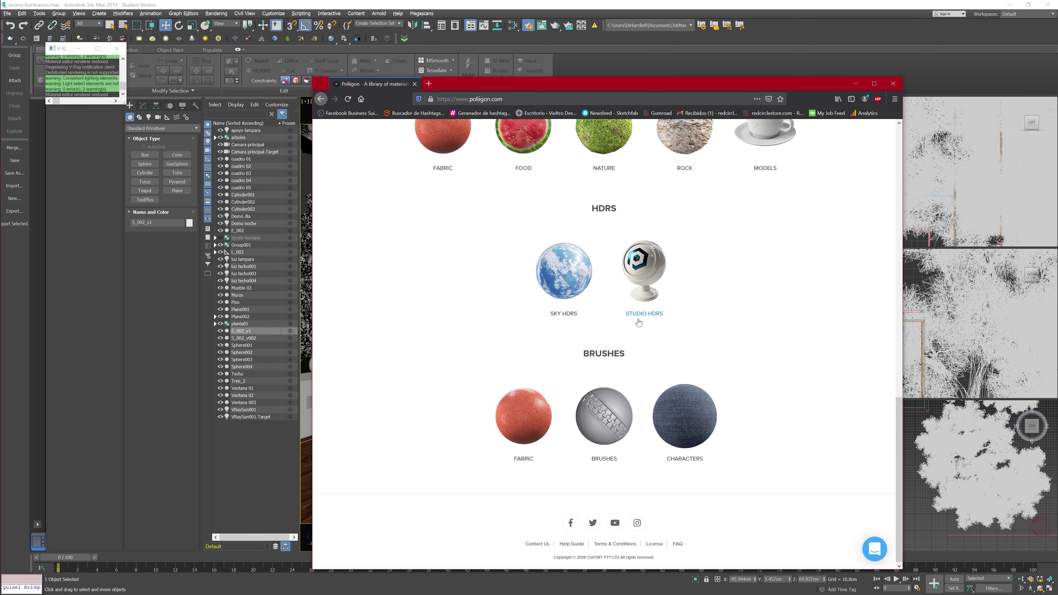
pyautogui.scroll(9, 633, 317)
pyautogui.scroll(2, 584, 251)
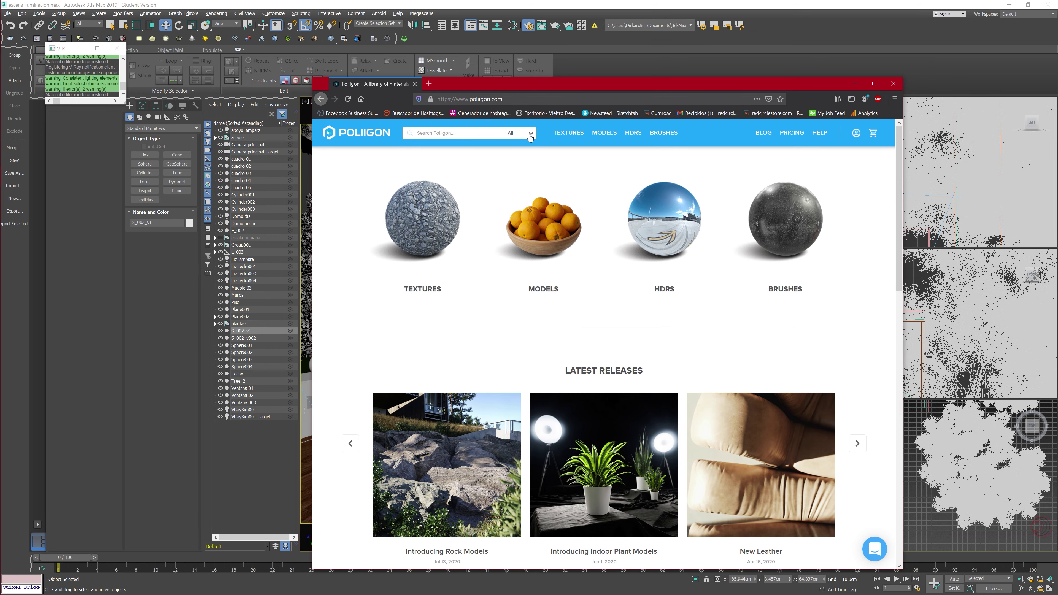
pyautogui.click(567, 135)
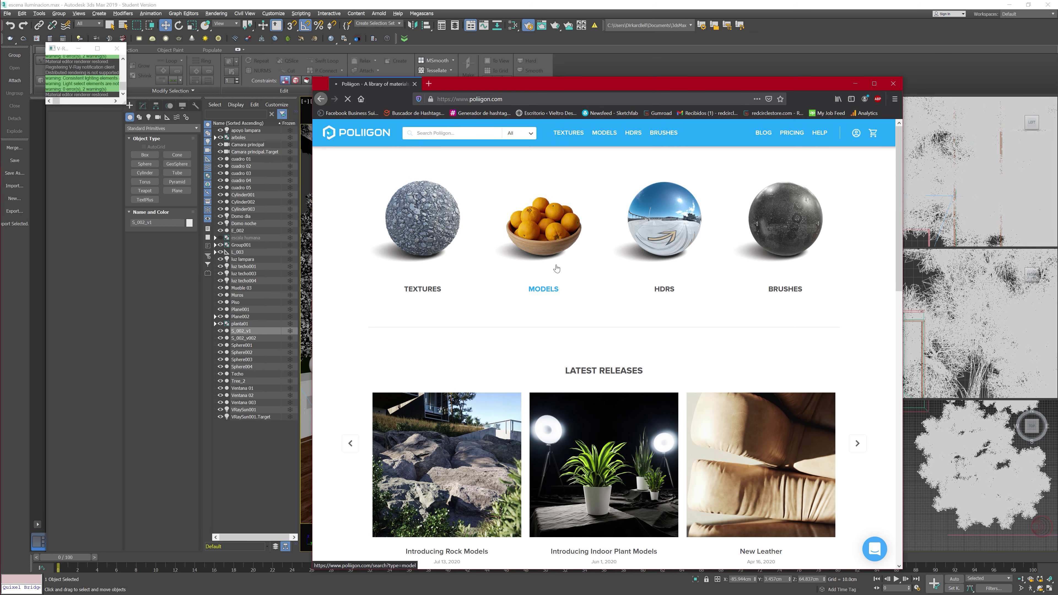
# Step: Check the sage green marble tile's download resolutions, then reopen it as a flat swatch
pyautogui.scroll(-5, 619, 329)
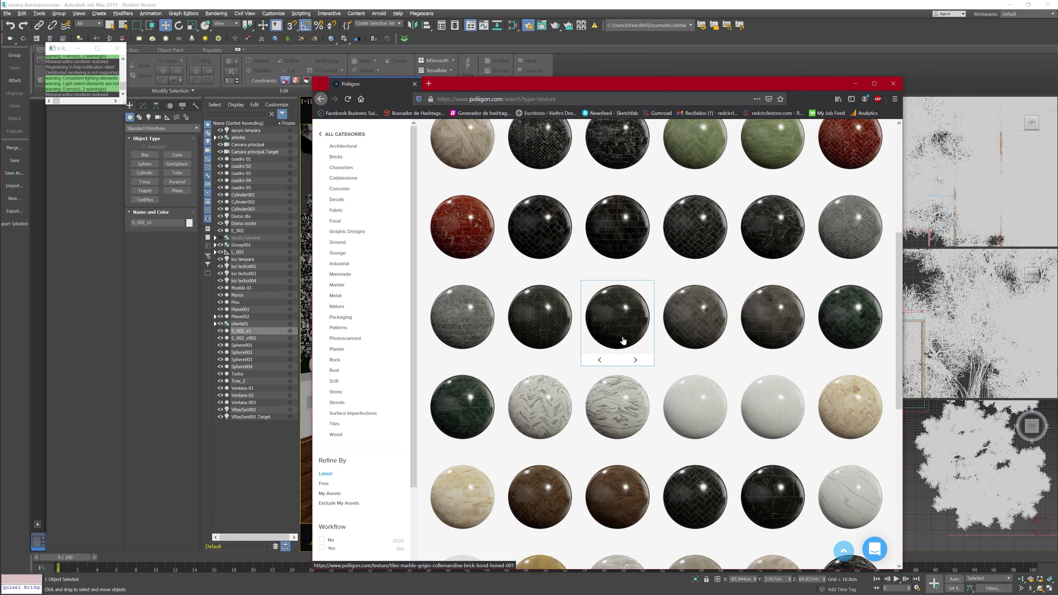
pyautogui.scroll(4, 621, 335)
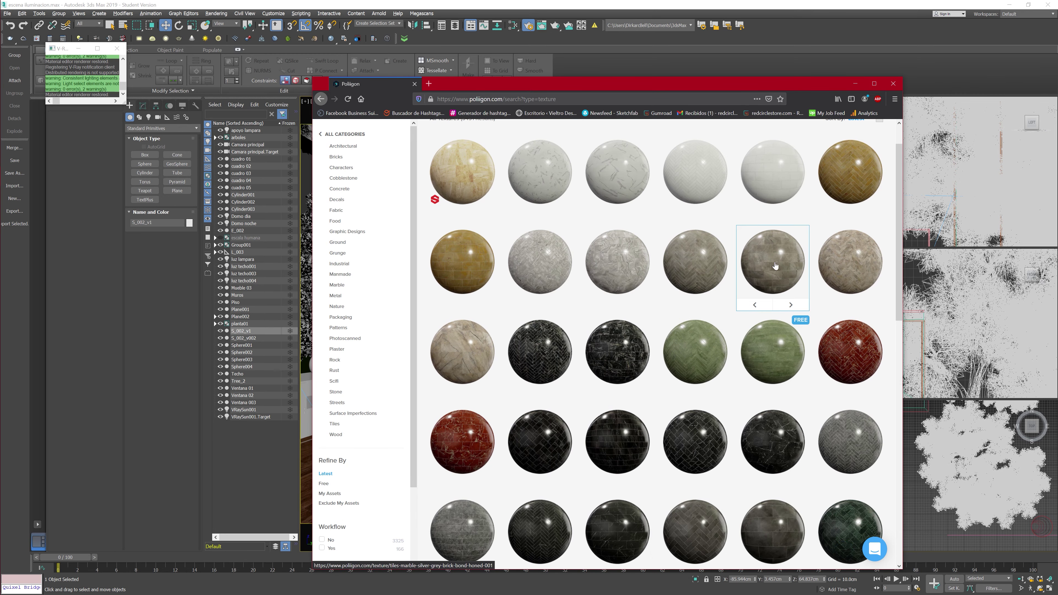
pyautogui.click(775, 349)
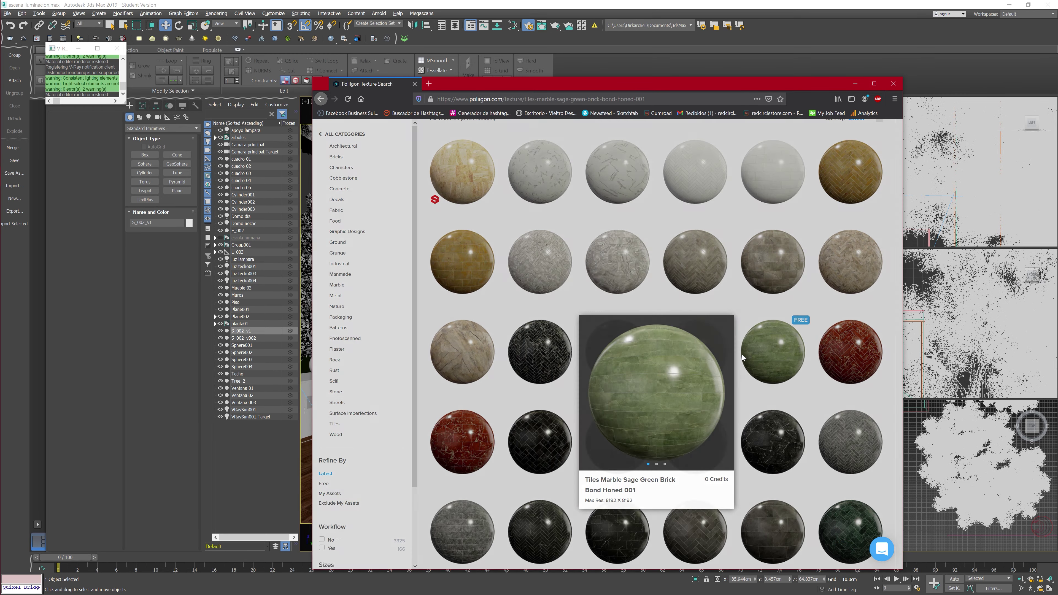
pyautogui.click(458, 245)
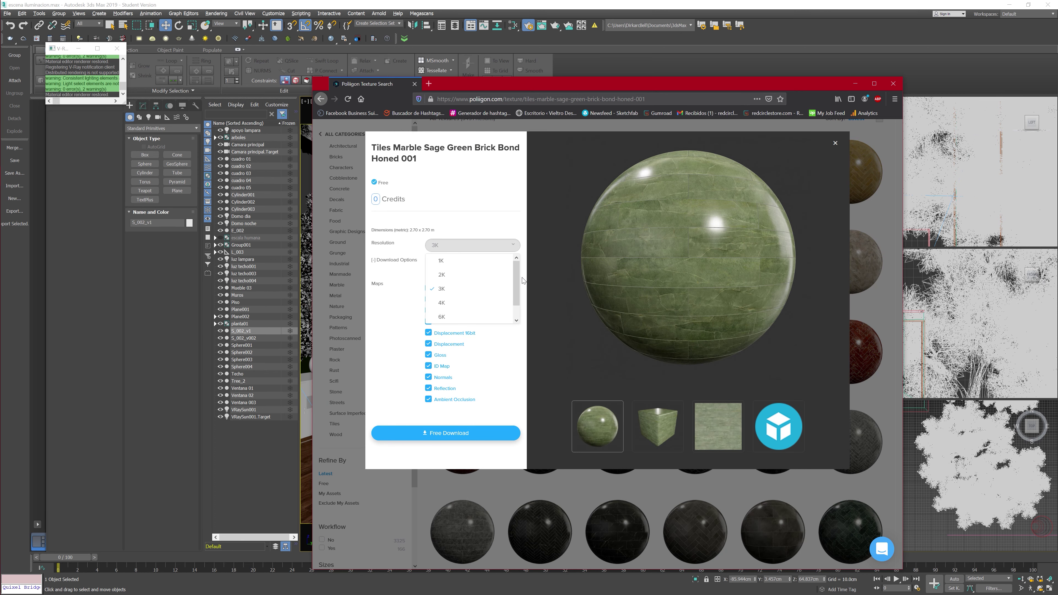
pyautogui.moveTo(517, 282); pyautogui.dragTo(516, 294)
pyautogui.click(357, 370)
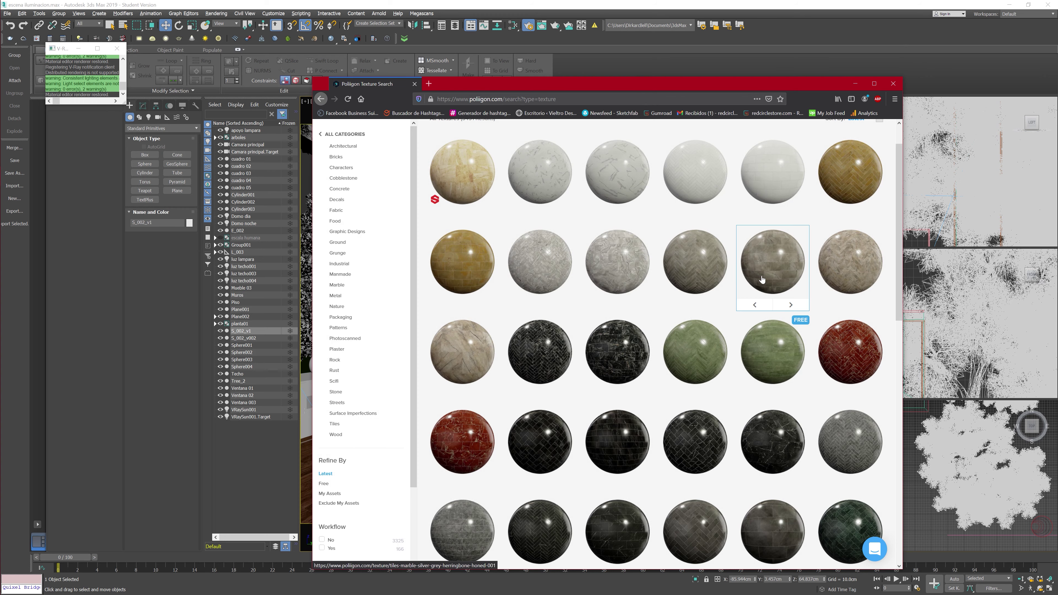
pyautogui.click(733, 361)
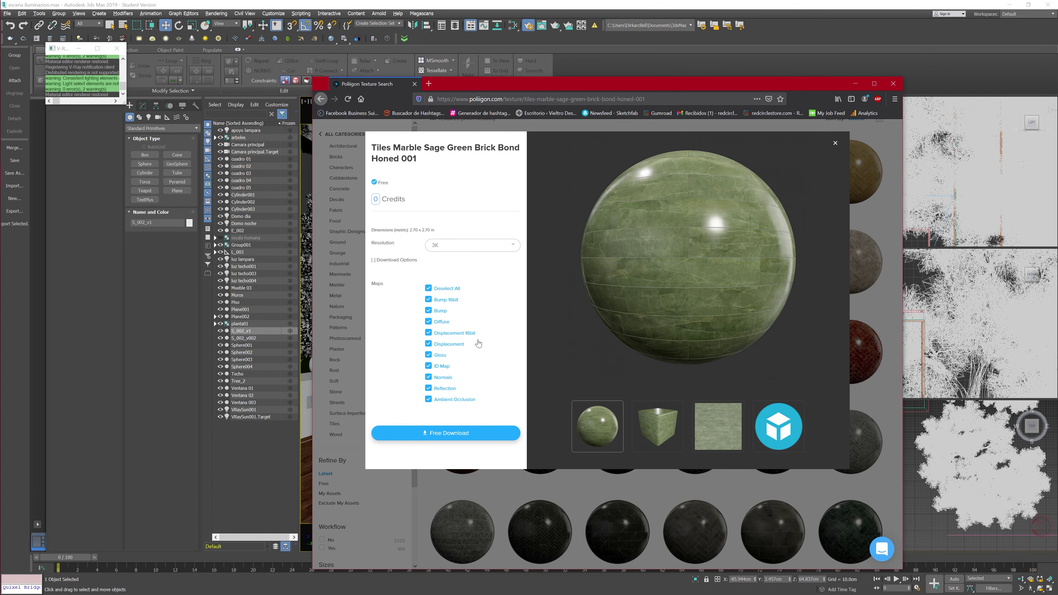
pyautogui.click(719, 426)
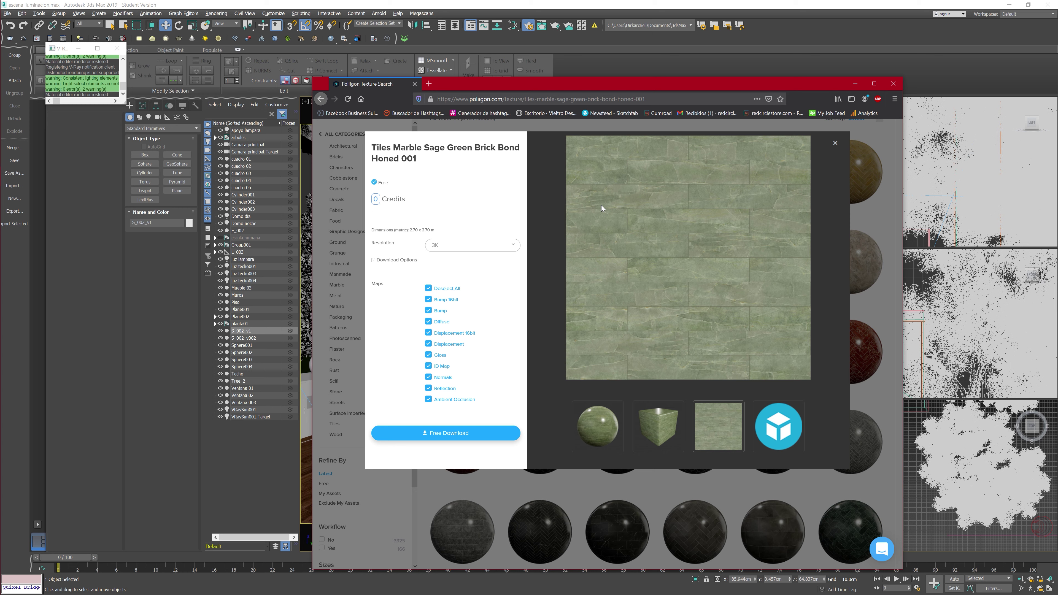
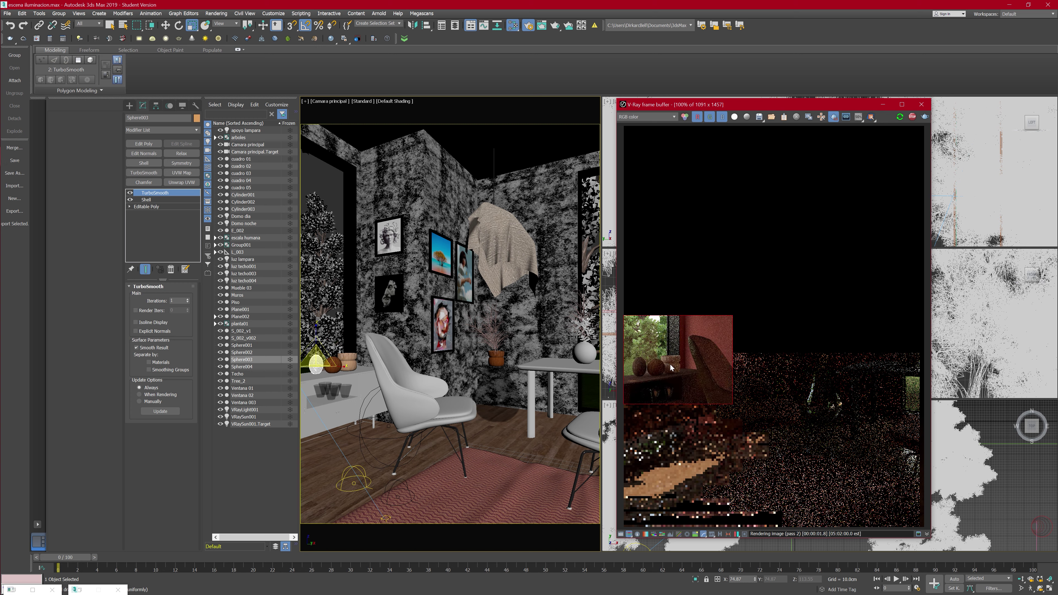
# Step: Open the Slate Material Editor and load Material #241's node tree into the graph
pyautogui.scroll(1, 671, 370)
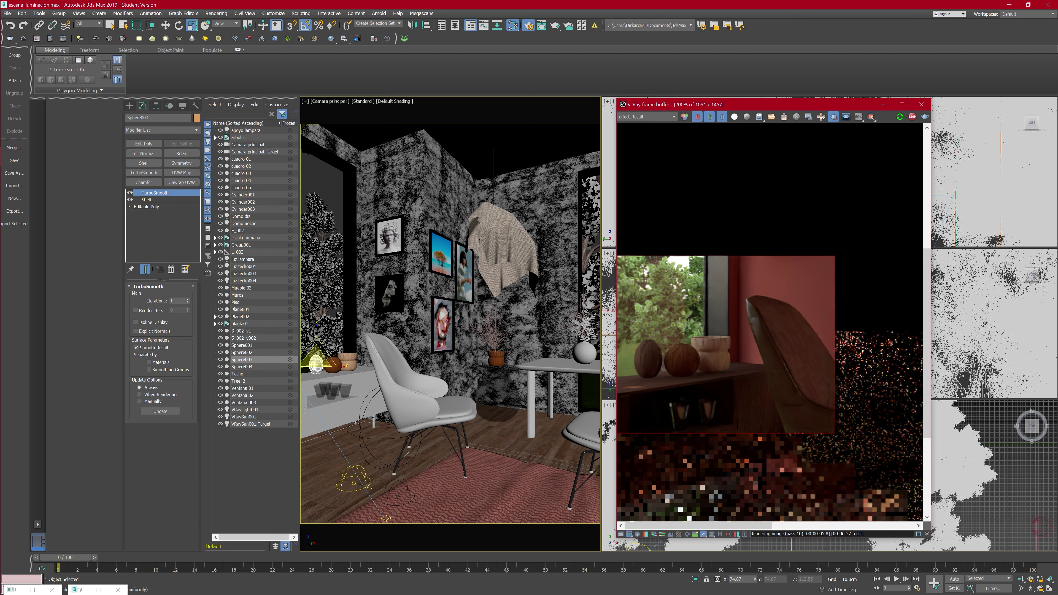
pyautogui.press('m')
pyautogui.moveTo(620, 455)
pyautogui.mouseDown(button='middle')
pyautogui.moveTo(617, 234)
pyautogui.moveTo(626, 208)
pyautogui.mouseUp(button='middle')
pyautogui.click(385, 159)
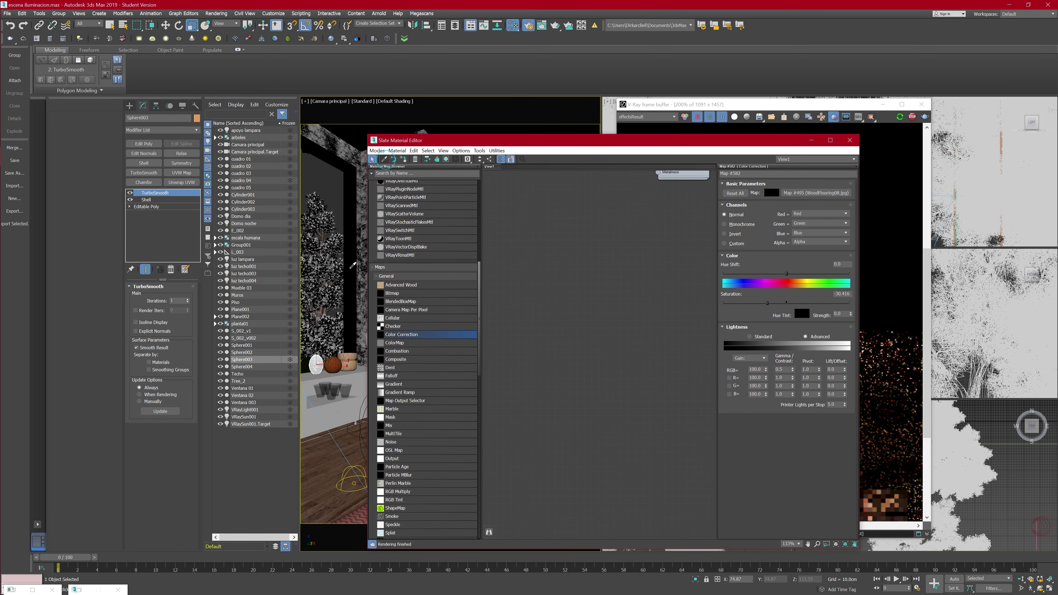
pyautogui.click(321, 354)
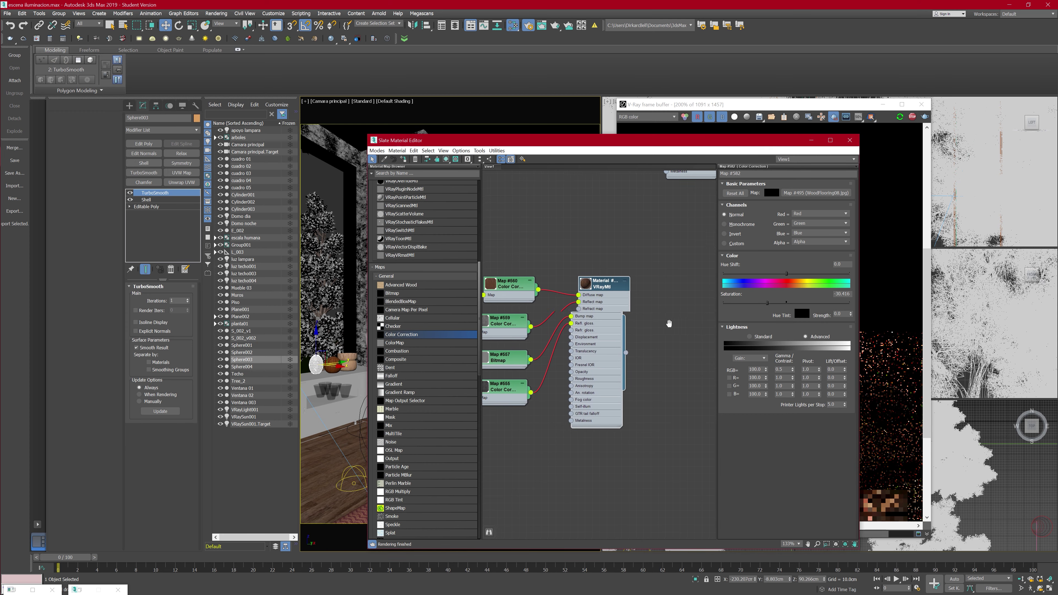
pyautogui.scroll(-1, 673, 331)
pyautogui.moveTo(702, 317)
pyautogui.mouseDown(button='middle')
pyautogui.moveTo(589, 335)
pyautogui.moveTo(603, 297)
pyautogui.mouseUp(button='middle')
pyautogui.scroll(-2, 588, 334)
pyautogui.moveTo(634, 411)
pyautogui.mouseDown(button='middle')
pyautogui.moveTo(638, 349)
pyautogui.moveTo(647, 359)
pyautogui.mouseUp(button='middle')
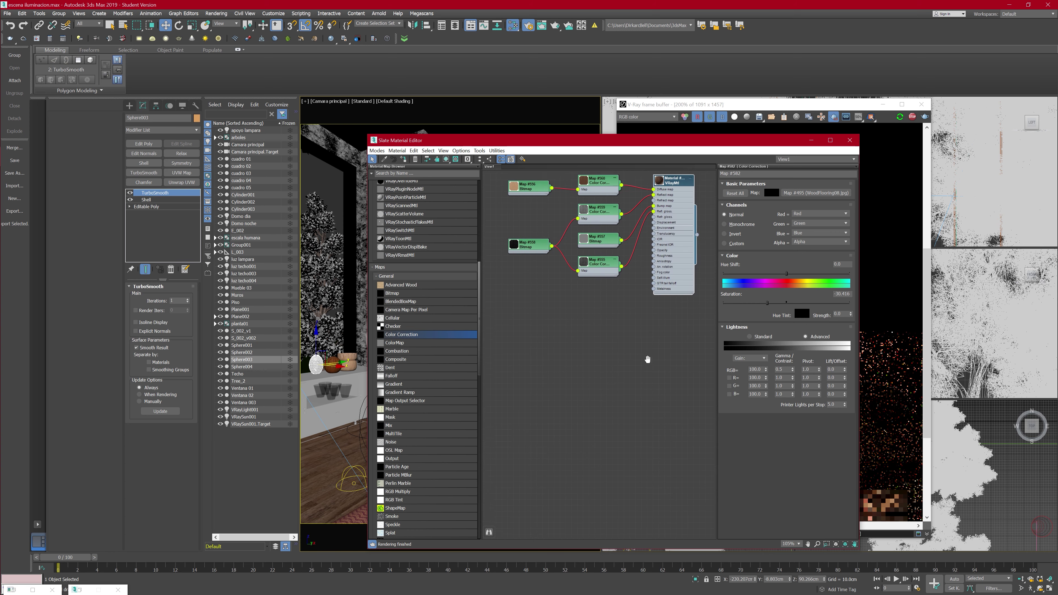
# Step: Add the mesa table material's tree, place it below Material #241, and set the editor aside
pyautogui.click(384, 159)
pyautogui.click(349, 371)
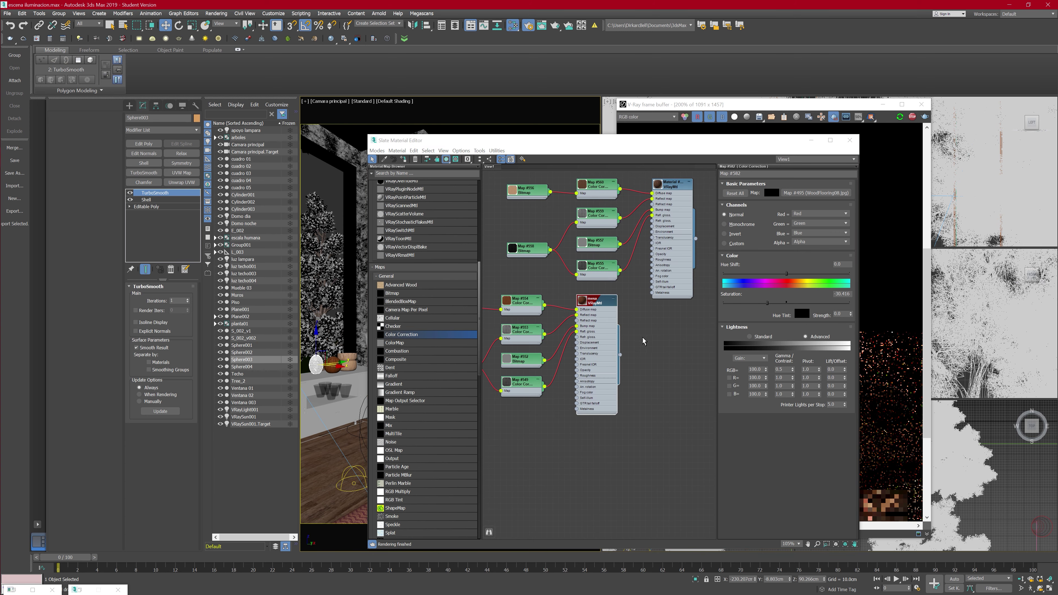
pyautogui.scroll(-1, 650, 333)
pyautogui.moveTo(641, 370); pyautogui.dragTo(670, 365, button='middle')
pyautogui.scroll(-1, 670, 365)
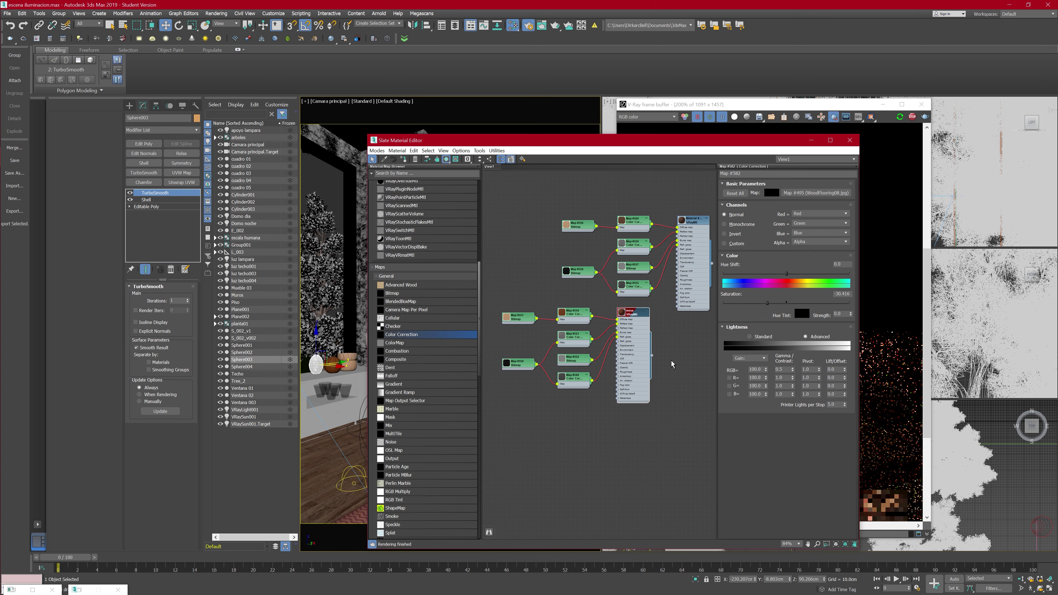
pyautogui.click(635, 313)
pyautogui.moveTo(634, 313); pyautogui.dragTo(694, 329)
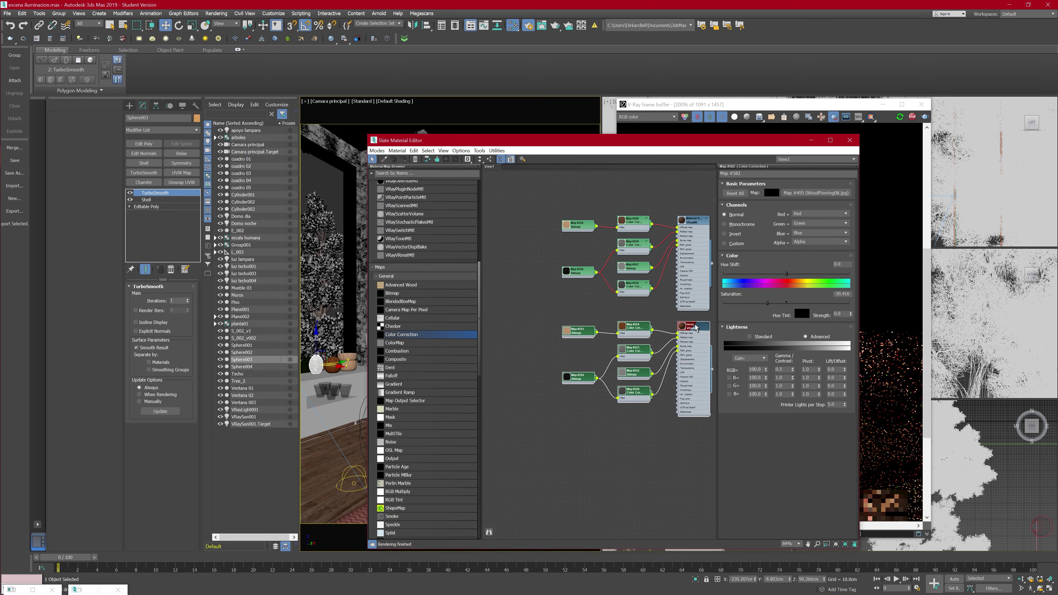
pyautogui.scroll(3, 632, 325)
pyautogui.moveTo(632, 327); pyautogui.dragTo(613, 347, button='middle')
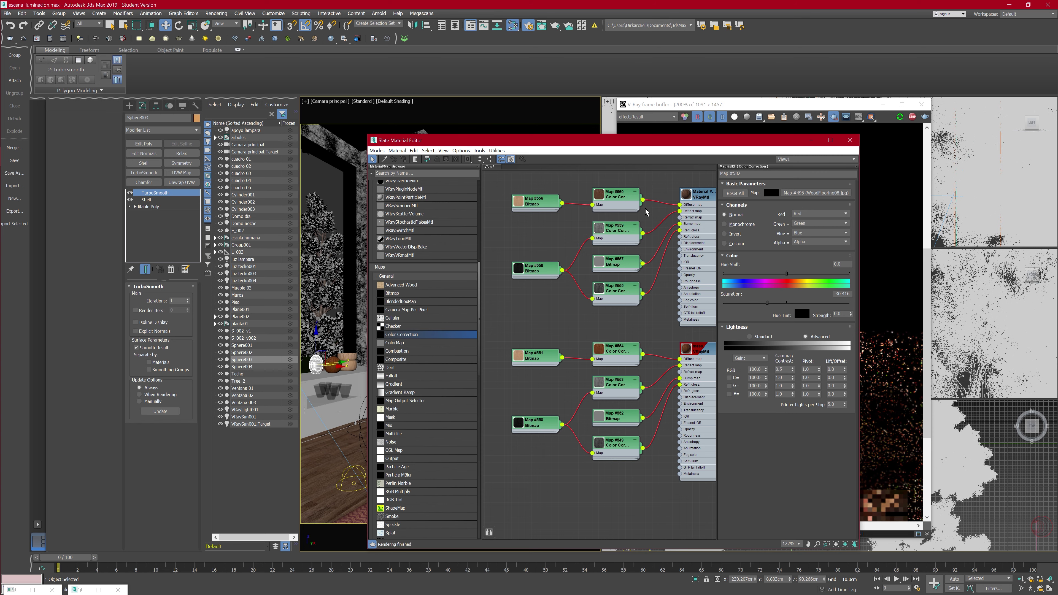
pyautogui.scroll(-3, 500, 313)
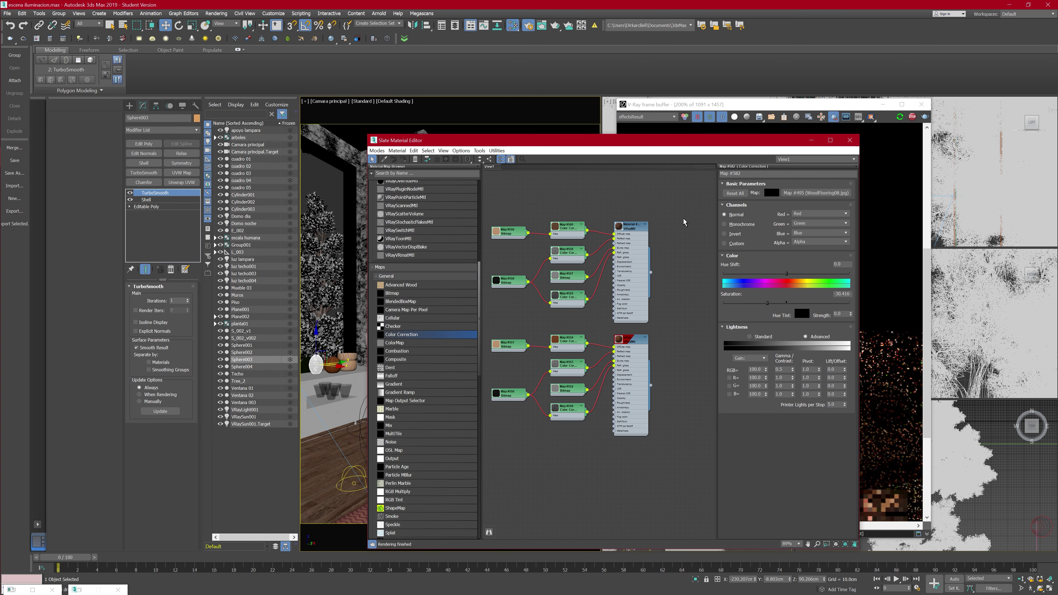
pyautogui.moveTo(730, 140)
pyautogui.mouseDown()
pyautogui.moveTo(1057, 116)
pyautogui.moveTo(348, 124)
pyautogui.mouseUp()
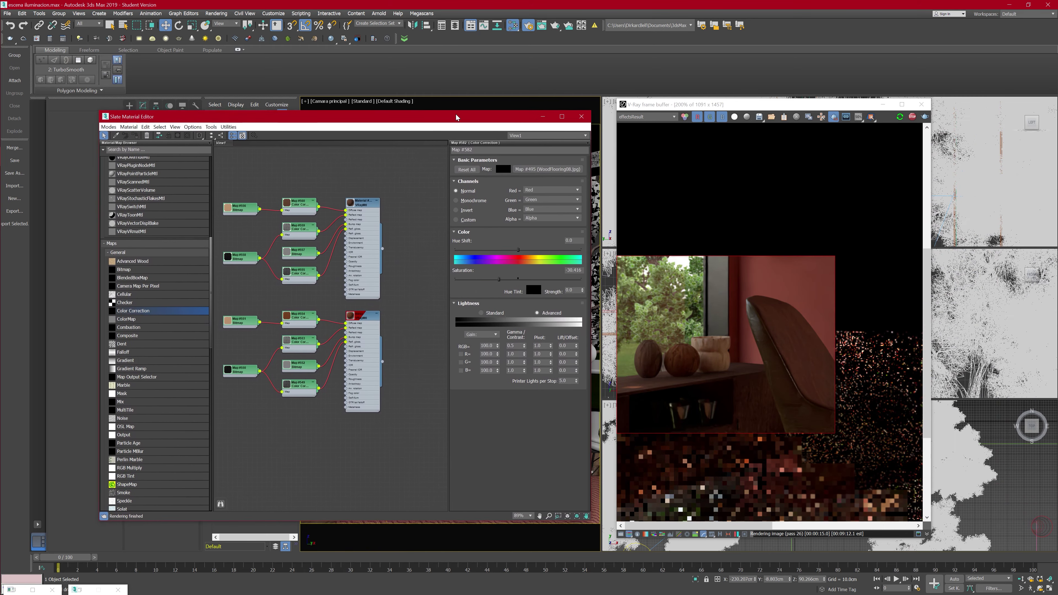
# Step: Restart the interactive V-Ray render limited to a region over the back wall corner
pyautogui.scroll(-1, 705, 358)
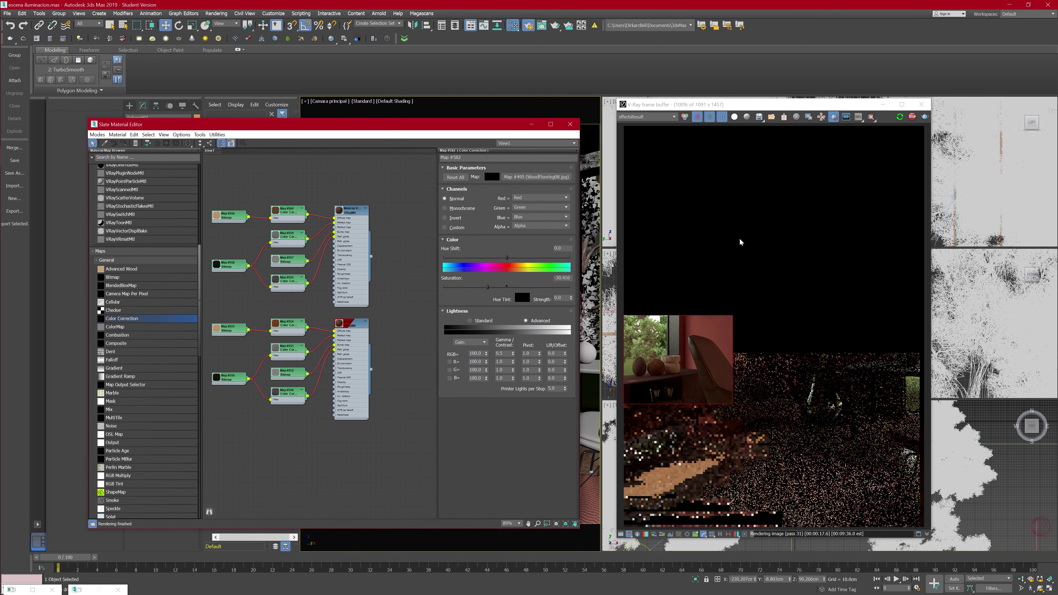
pyautogui.click(833, 121)
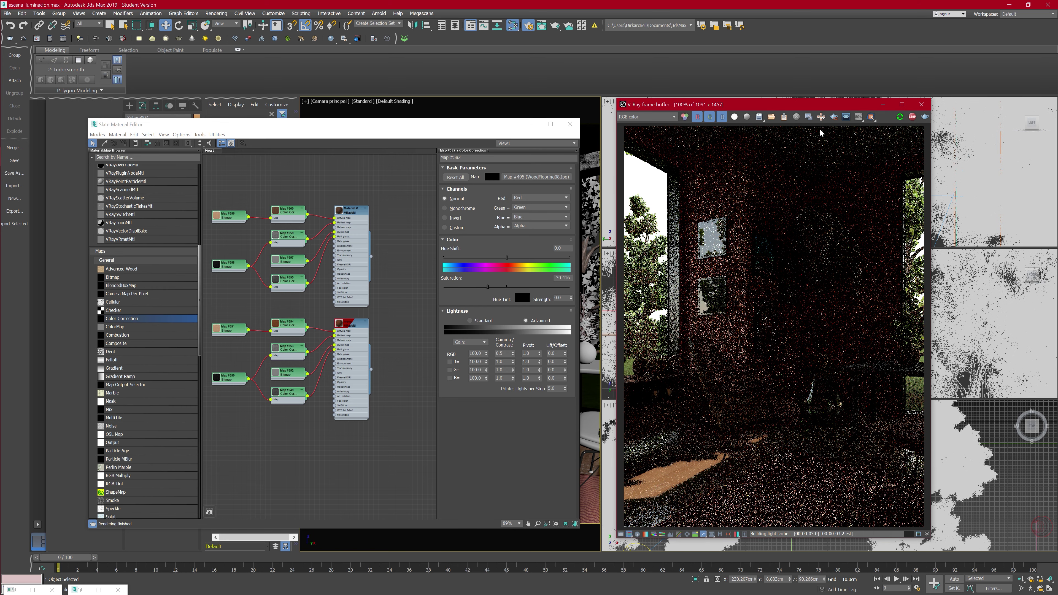
pyautogui.click(833, 118)
pyautogui.moveTo(681, 161); pyautogui.dragTo(895, 425)
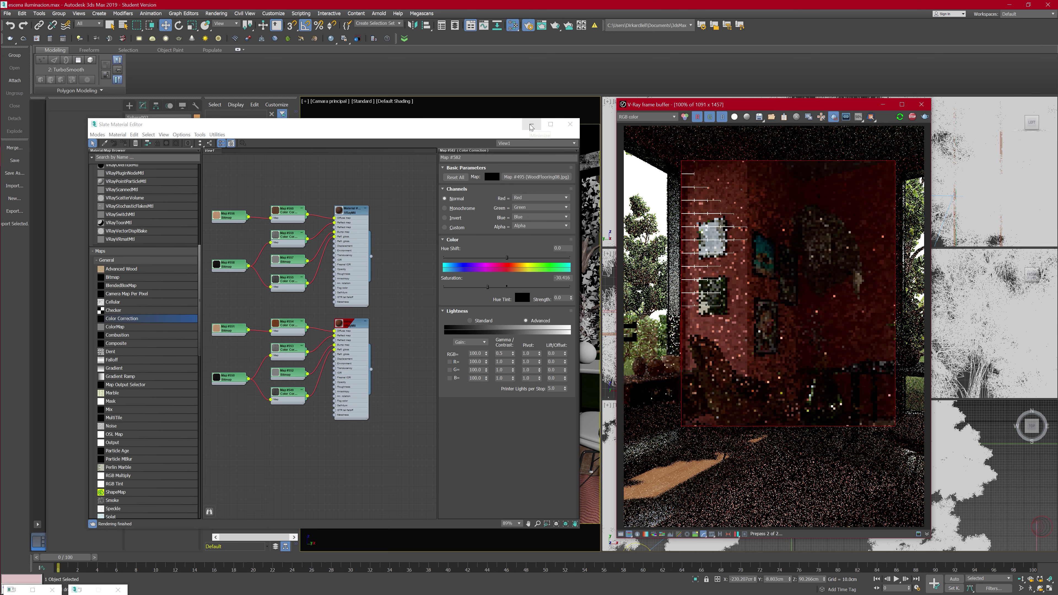
# Step: Close the Slate Material Editor
pyautogui.click(413, 272)
pyautogui.scroll(-2, 414, 271)
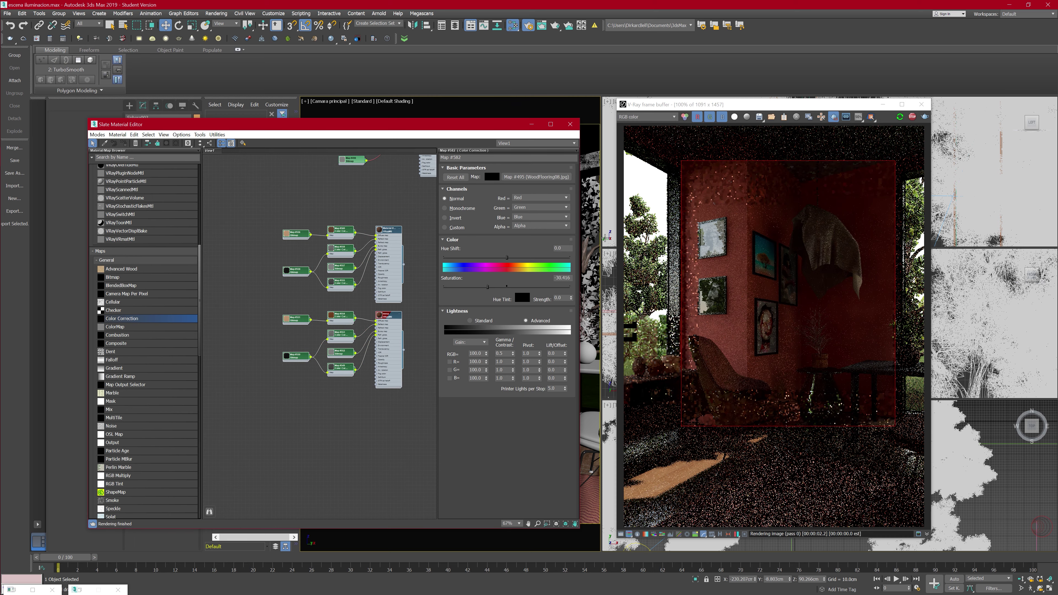
pyautogui.click(571, 125)
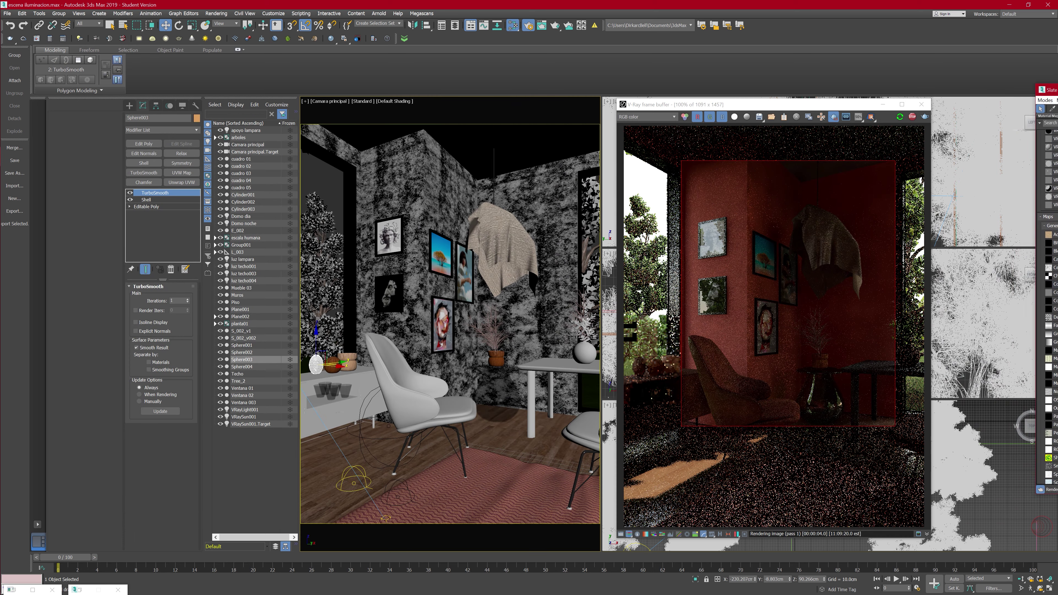
# Step: Isolate the Muros walls together with VRayLight001
pyautogui.click(424, 178)
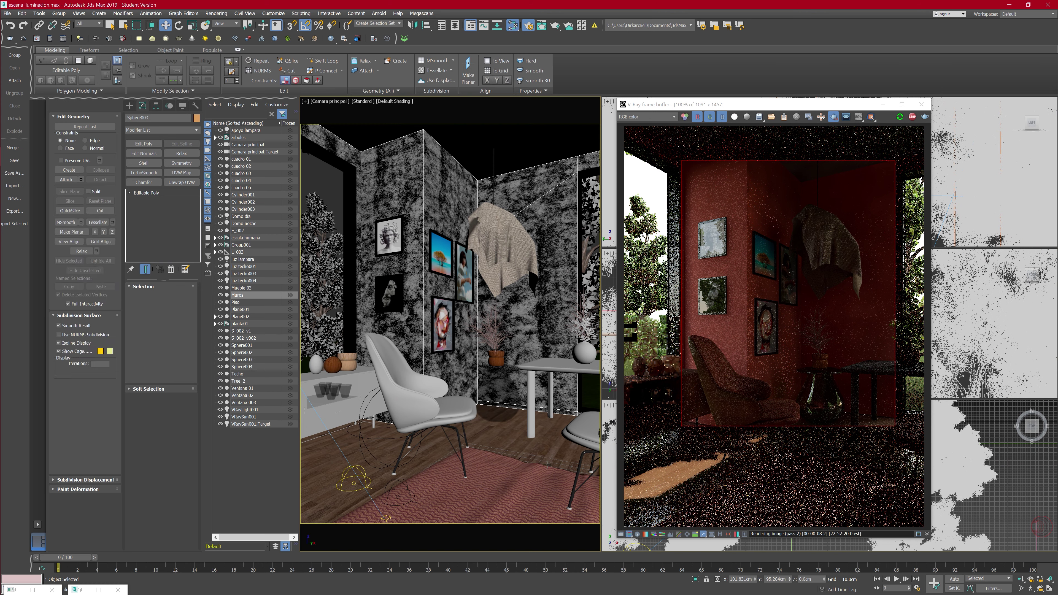
pyautogui.keyDown('ctrl'); pyautogui.click(360, 424); pyautogui.keyUp('ctrl')
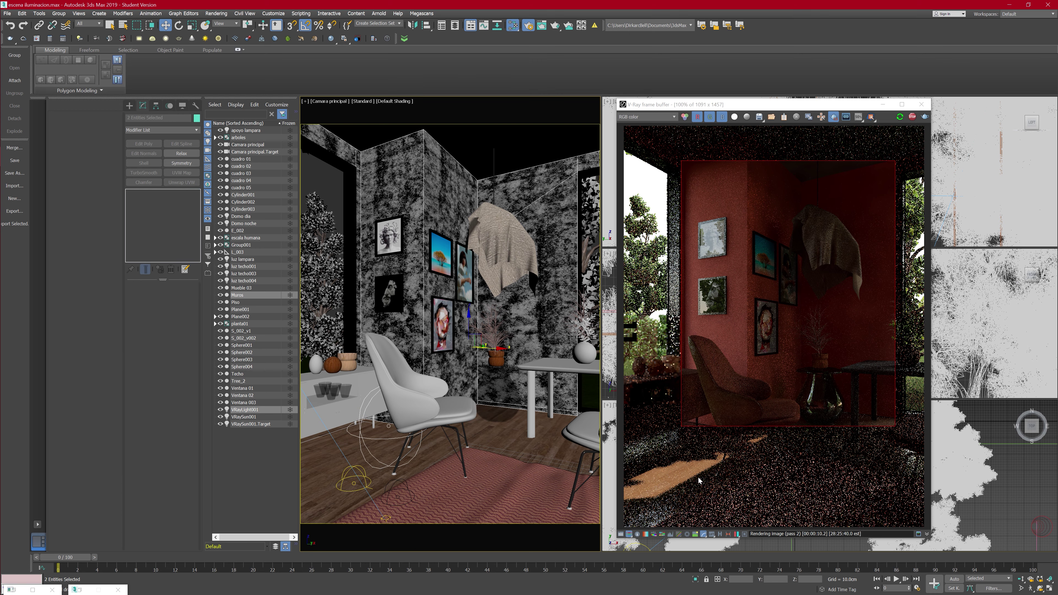
pyautogui.click(694, 580)
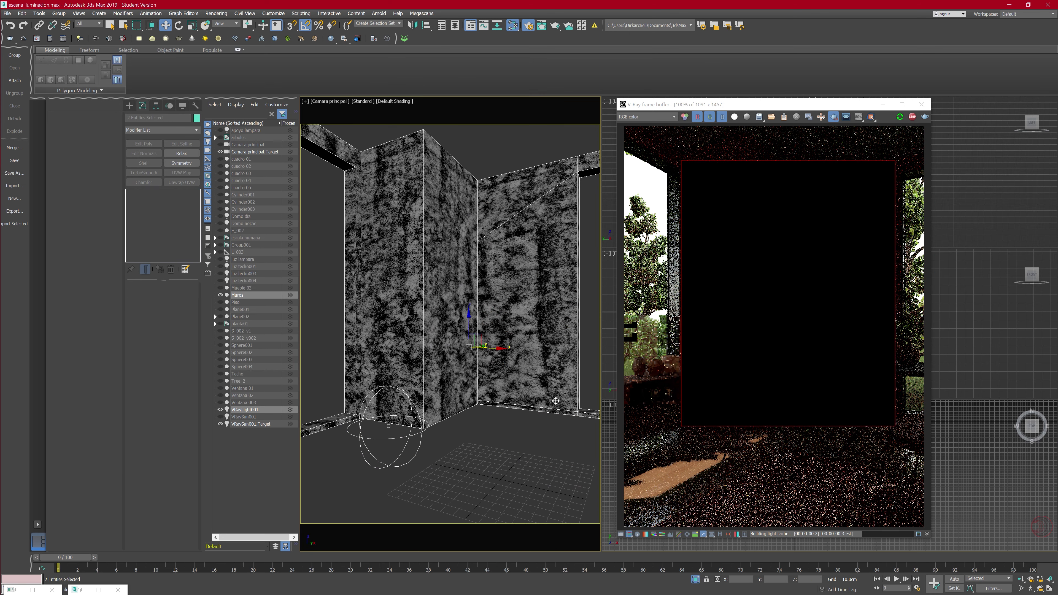
# Step: Raise VRayLight001 up close against the wall
pyautogui.click(386, 431)
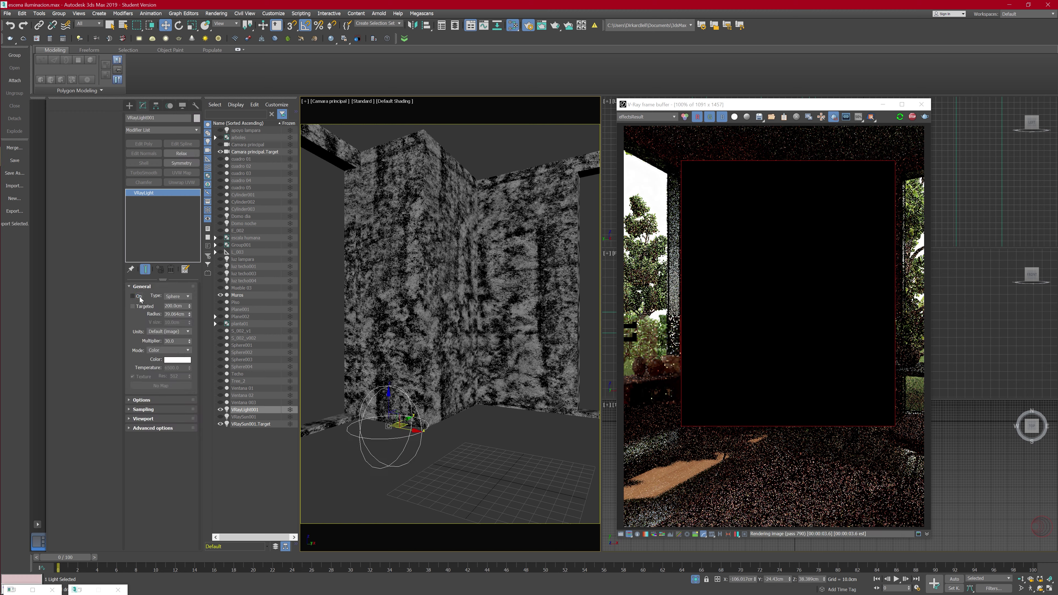
pyautogui.moveTo(401, 424)
pyautogui.mouseDown()
pyautogui.moveTo(502, 394)
pyautogui.moveTo(486, 274)
pyautogui.mouseUp()
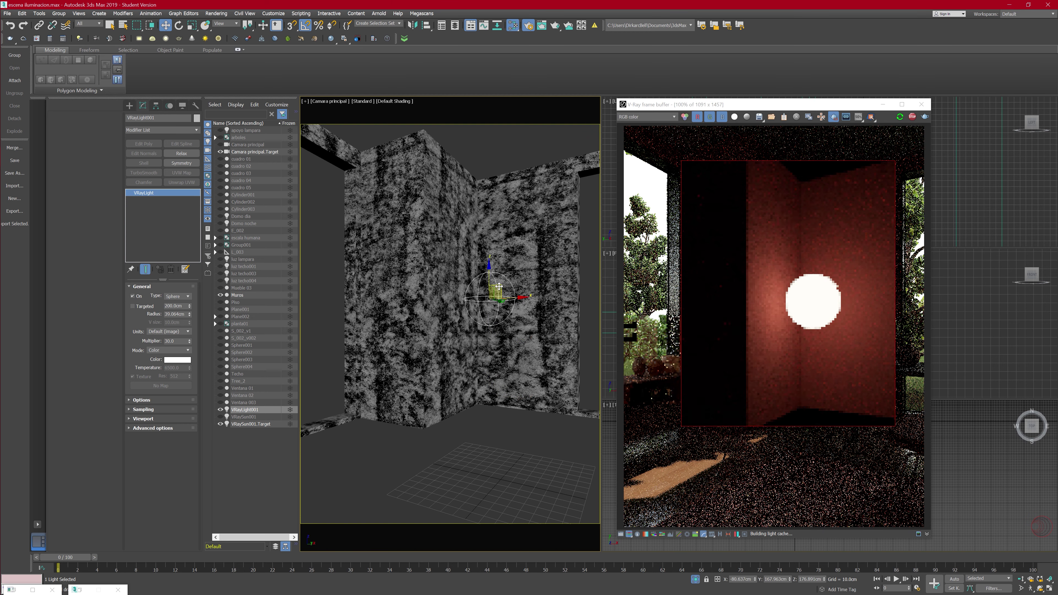
pyautogui.moveTo(516, 297); pyautogui.dragTo(510, 297)
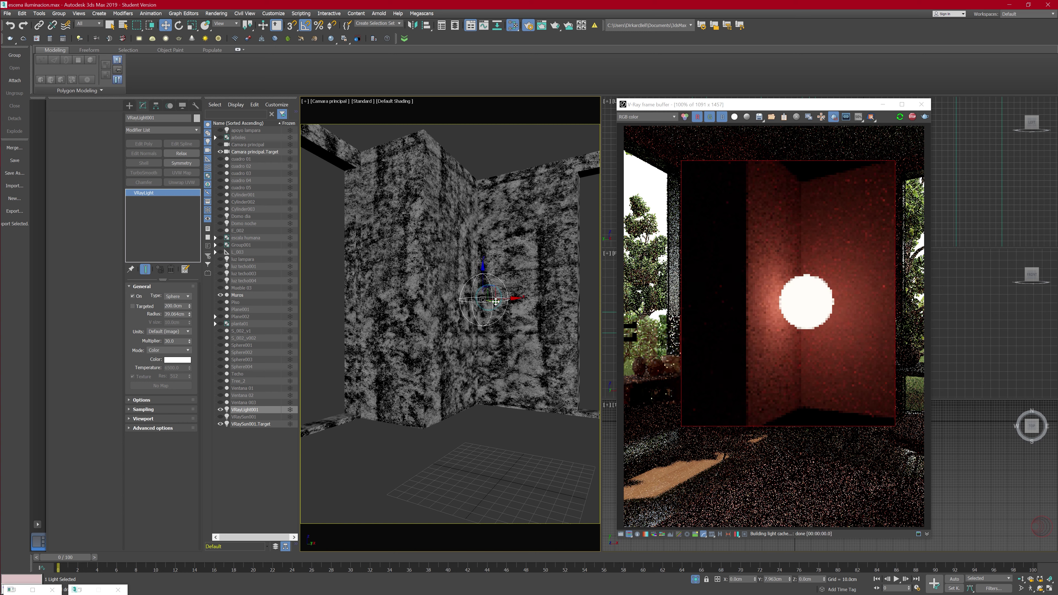
pyautogui.scroll(1, 815, 312)
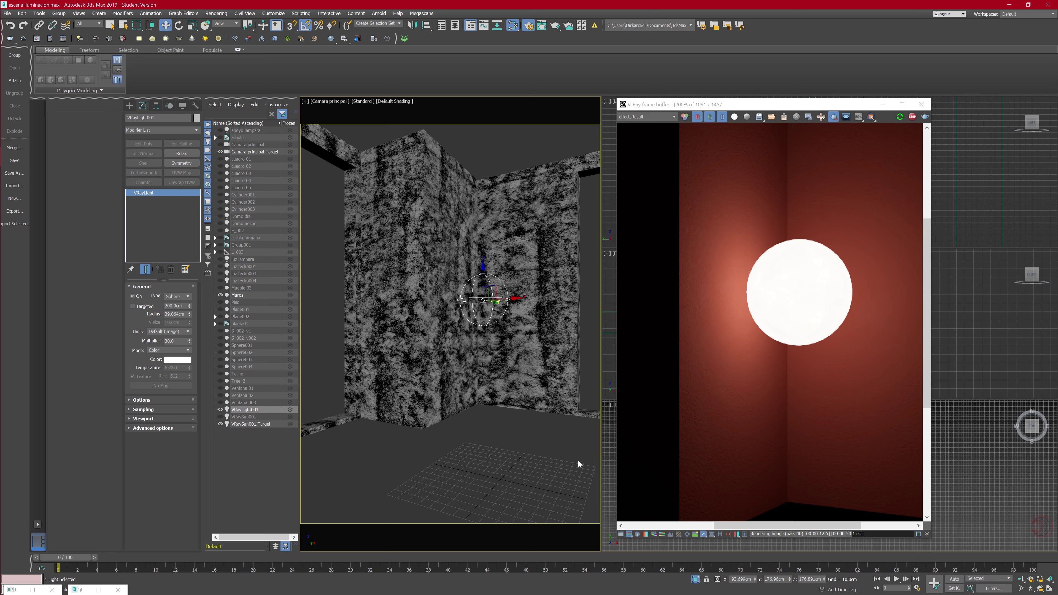
# Step: Clear the selection and bring up the Slate Material Editor beside the viewport
pyautogui.click(530, 462)
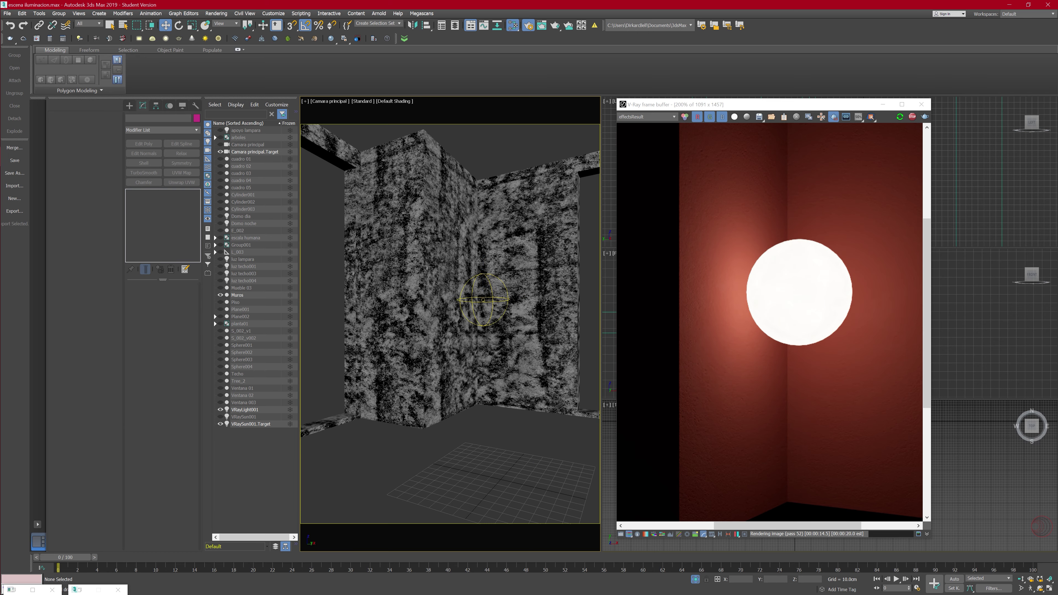
pyautogui.press('m')
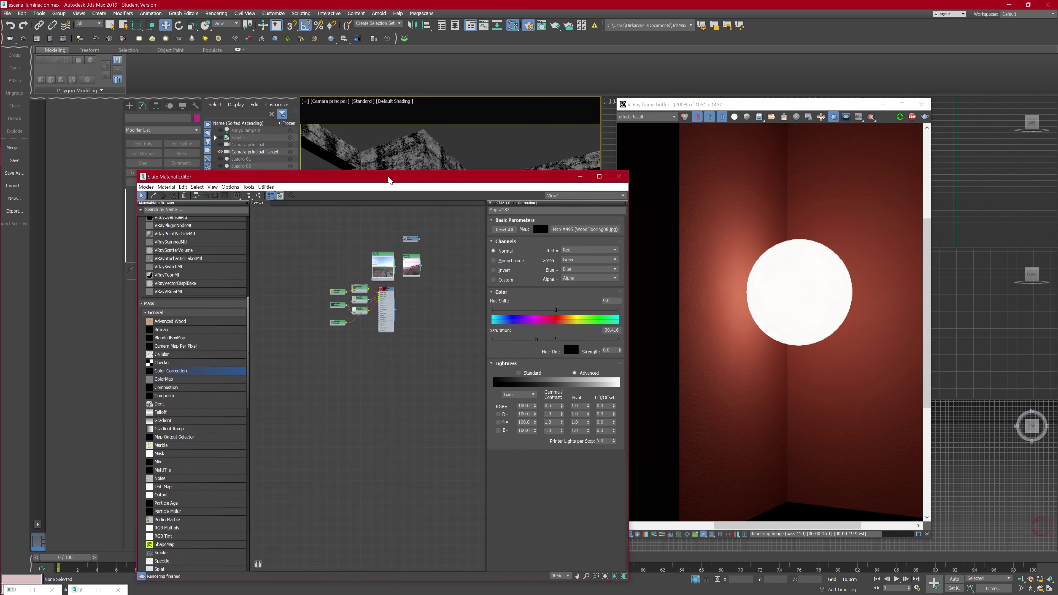
pyautogui.scroll(2, 355, 282)
pyautogui.scroll(2, 356, 288)
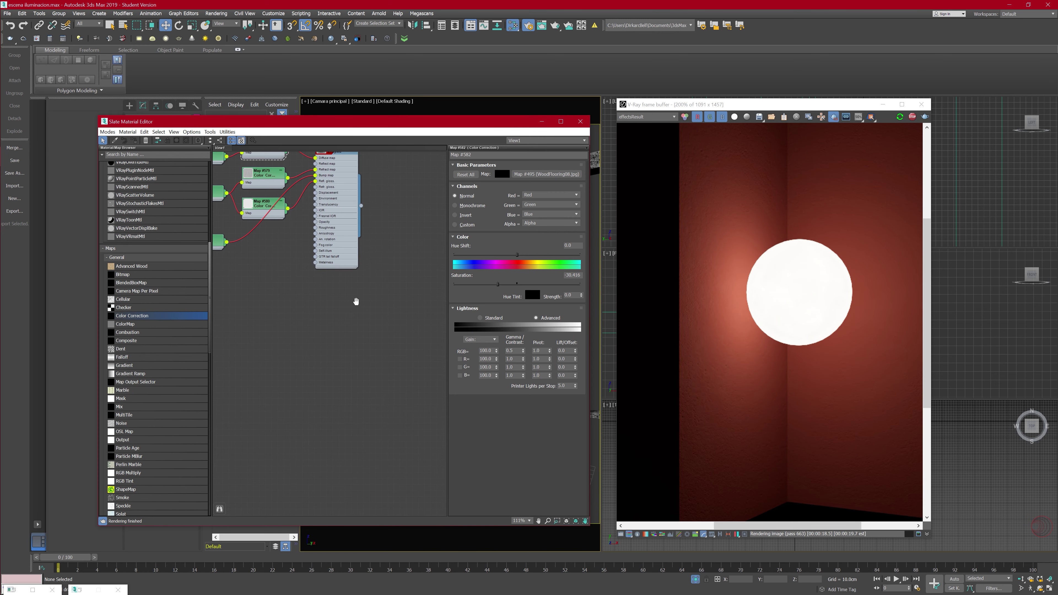
pyautogui.scroll(2, 356, 292)
pyautogui.moveTo(407, 126); pyautogui.dragTo(618, 232)
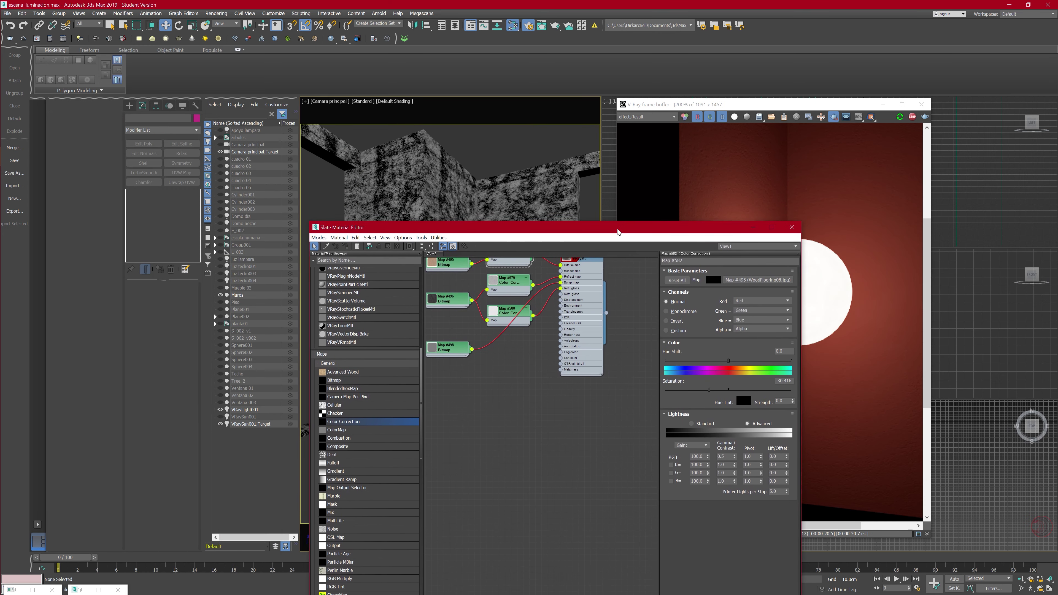
# Step: Pick the Muros wall material into the graph and show its VRayMtl parameters
pyautogui.click(326, 246)
pyautogui.click(438, 187)
pyautogui.moveTo(589, 422); pyautogui.dragTo(631, 404, button='middle')
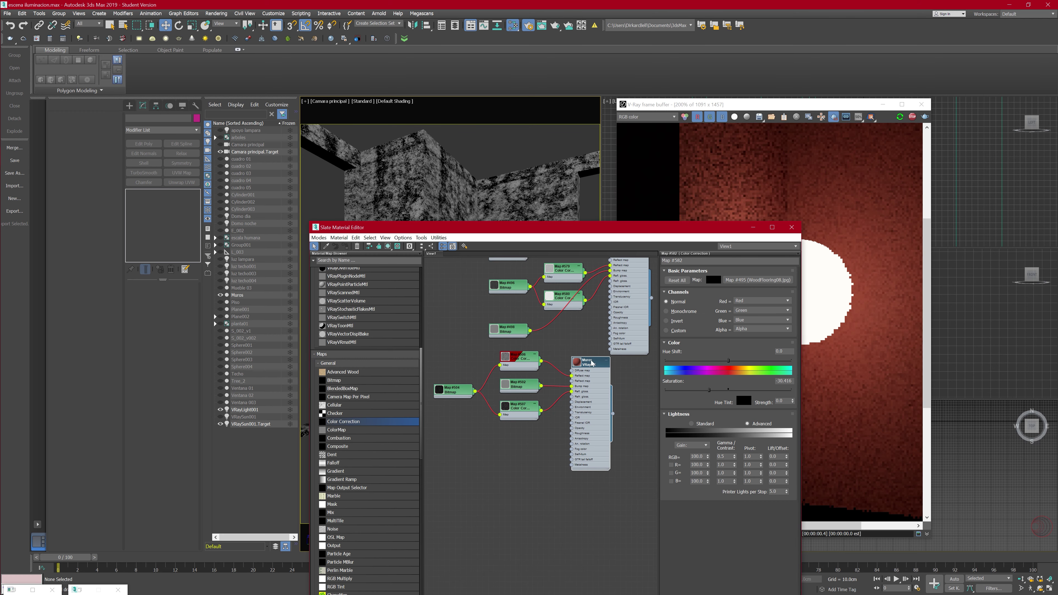
pyautogui.moveTo(594, 344); pyautogui.dragTo(460, 475)
pyautogui.moveTo(587, 366); pyautogui.dragTo(621, 388)
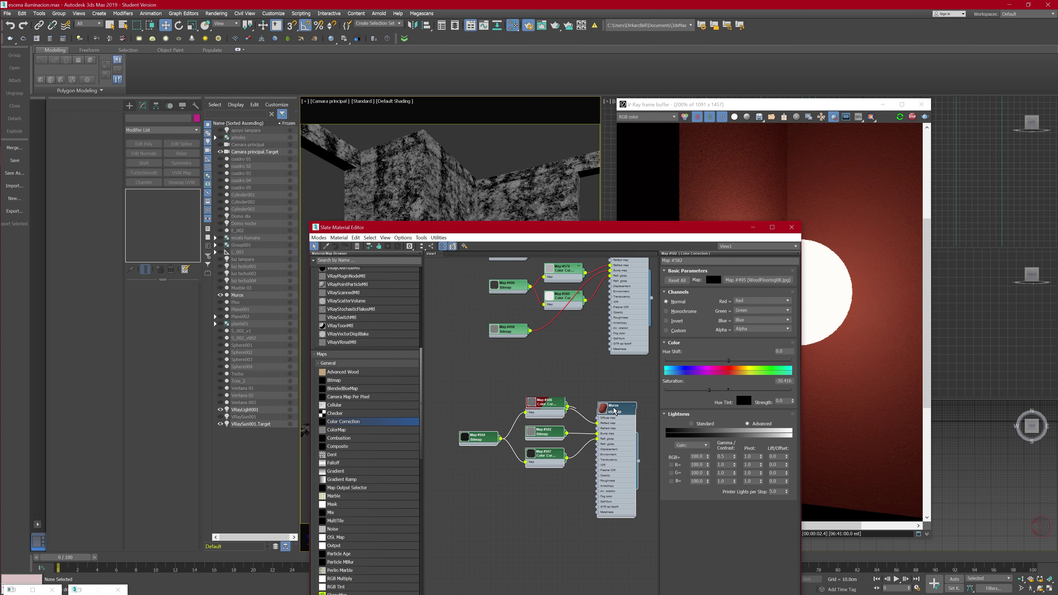
pyautogui.moveTo(694, 229)
pyautogui.mouseDown()
pyautogui.moveTo(528, 138)
pyautogui.moveTo(494, 135)
pyautogui.mouseUp()
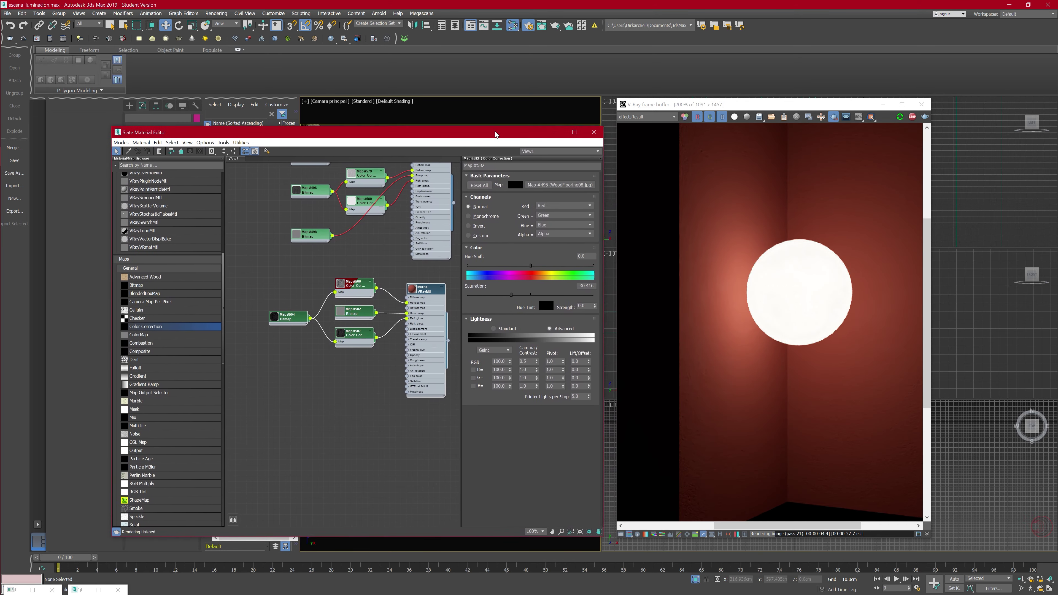
pyautogui.click(420, 292)
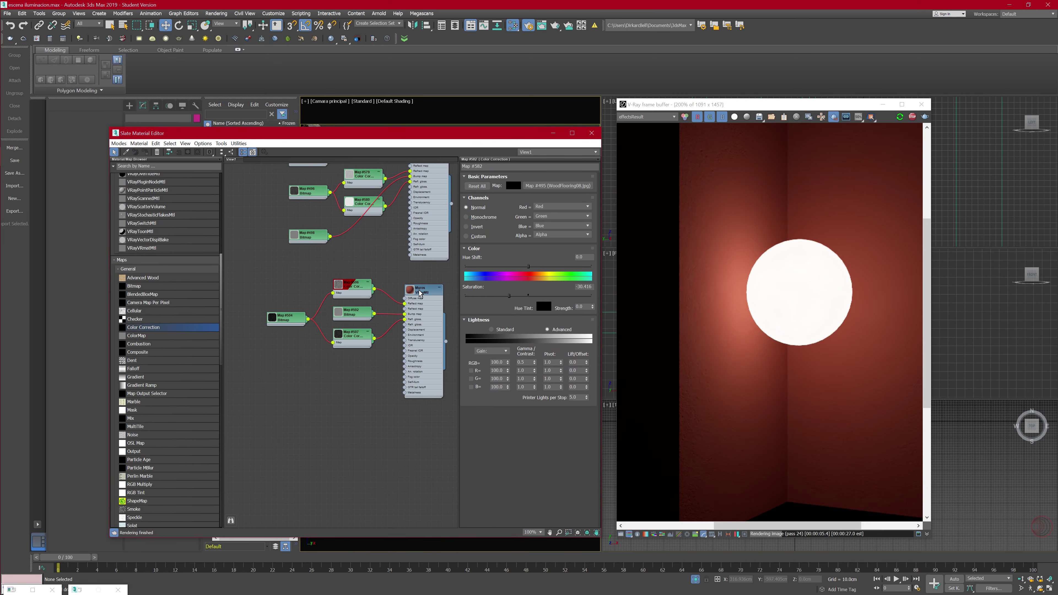
pyautogui.doubleClick(422, 314)
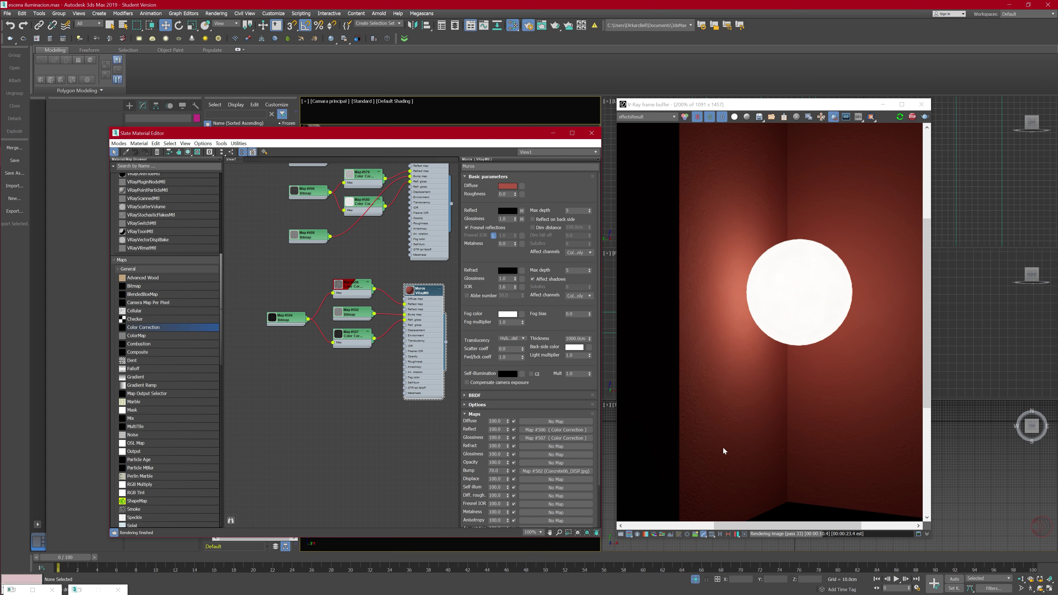
# Step: Preview Map #502's bitmap, then inspect Color Correction maps #506 and #507
pyautogui.scroll(1, 351, 306)
pyautogui.scroll(1, 351, 305)
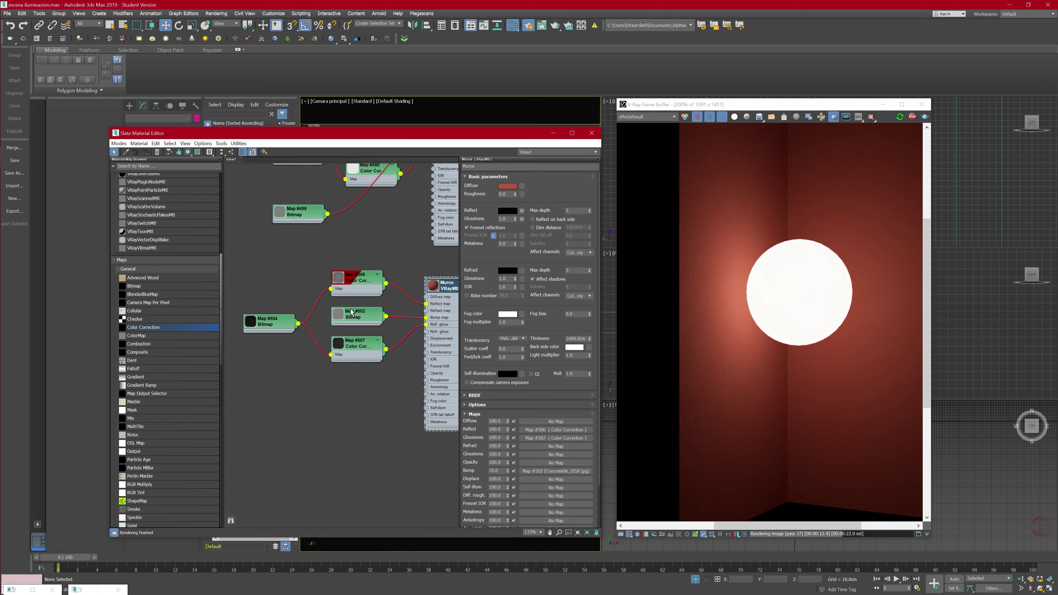
pyautogui.scroll(2, 351, 306)
pyautogui.moveTo(351, 306); pyautogui.dragTo(328, 298, button='middle')
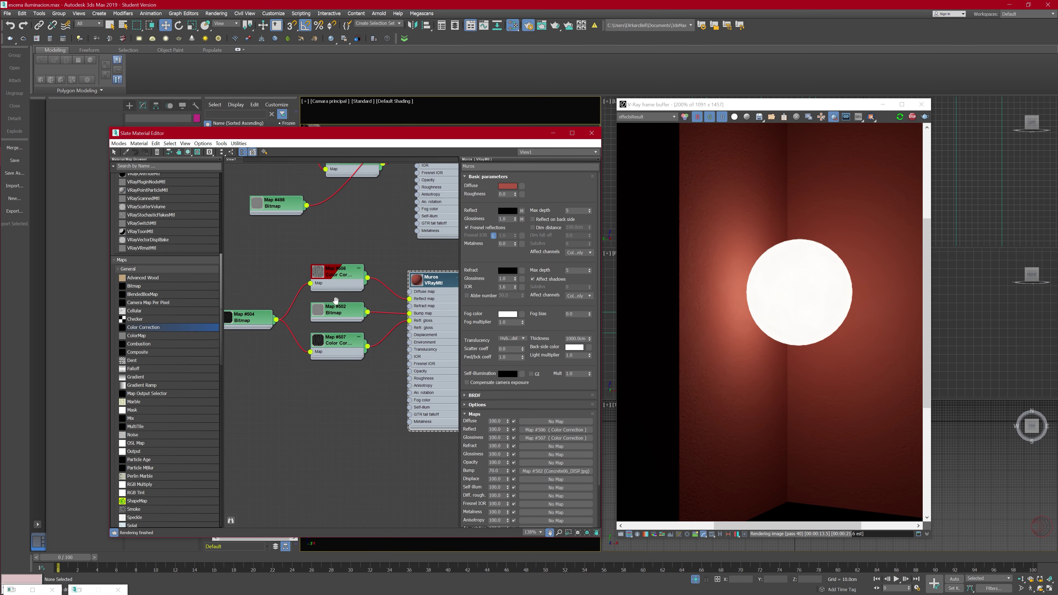
pyautogui.click(320, 313)
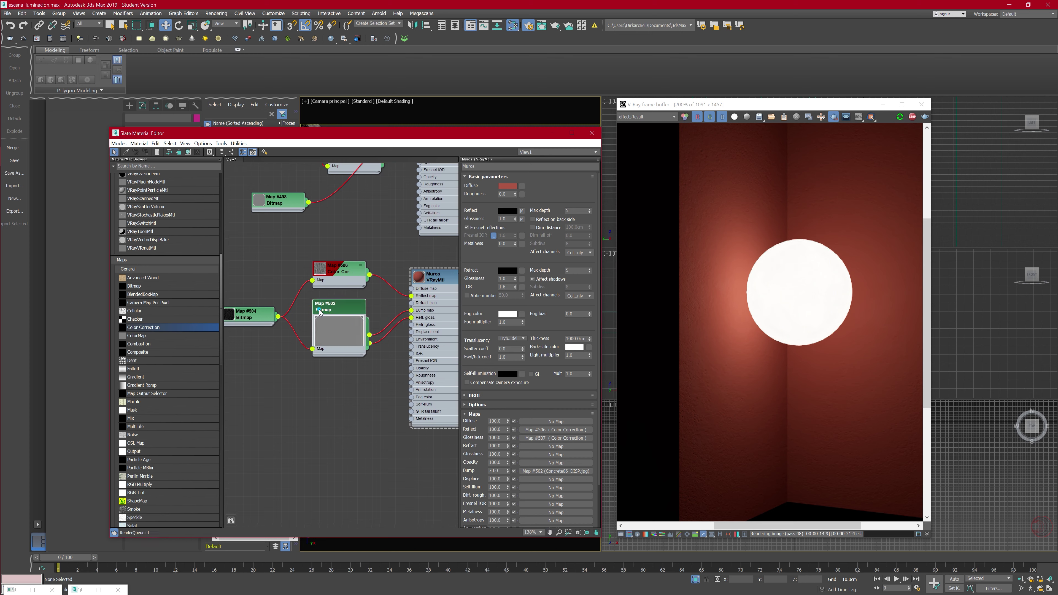
pyautogui.doubleClick(338, 334)
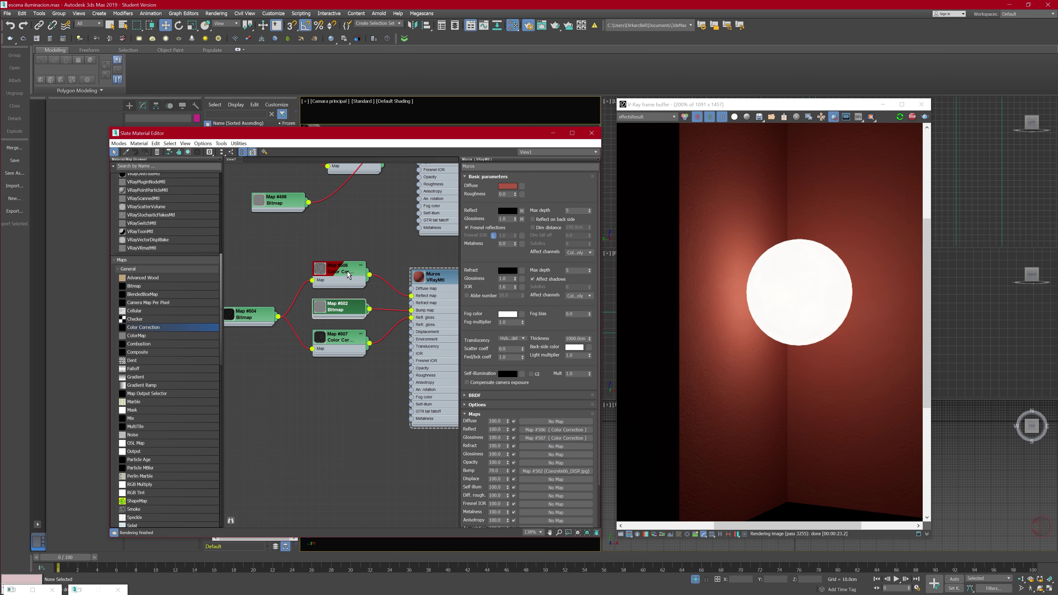
pyautogui.click(339, 273)
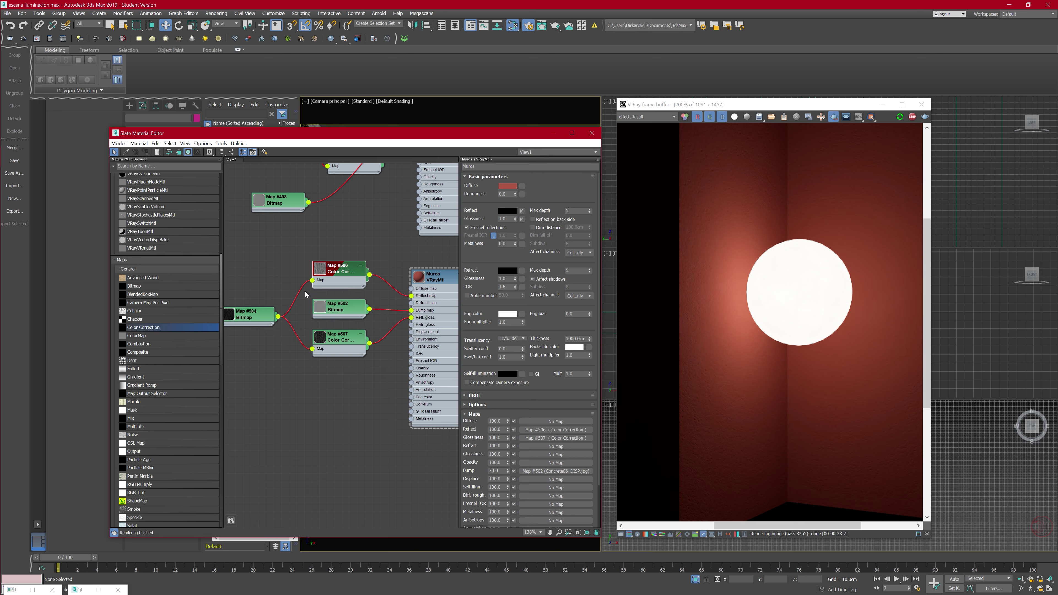
pyautogui.click(343, 342)
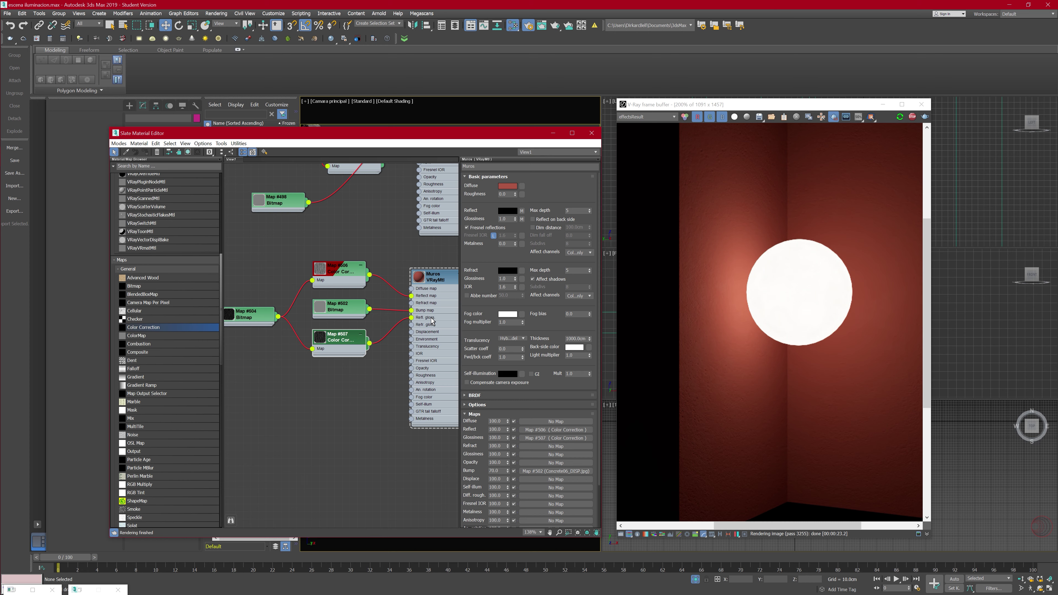
# Step: Expand Map #504's texture preview and resize and reposition the node
pyautogui.moveTo(255, 319); pyautogui.dragTo(294, 330, button='middle')
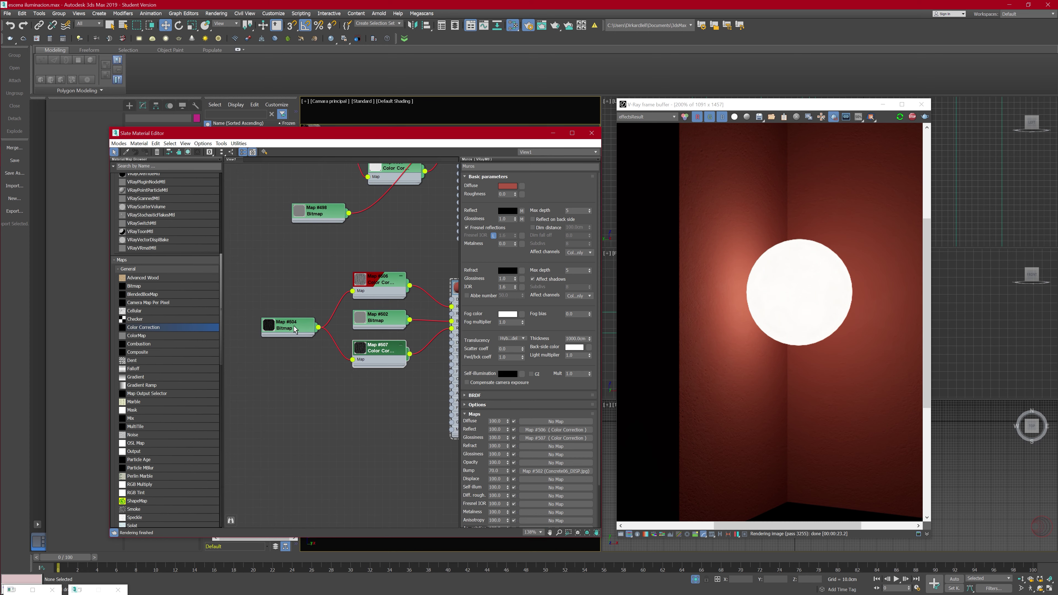
pyautogui.doubleClick(271, 325)
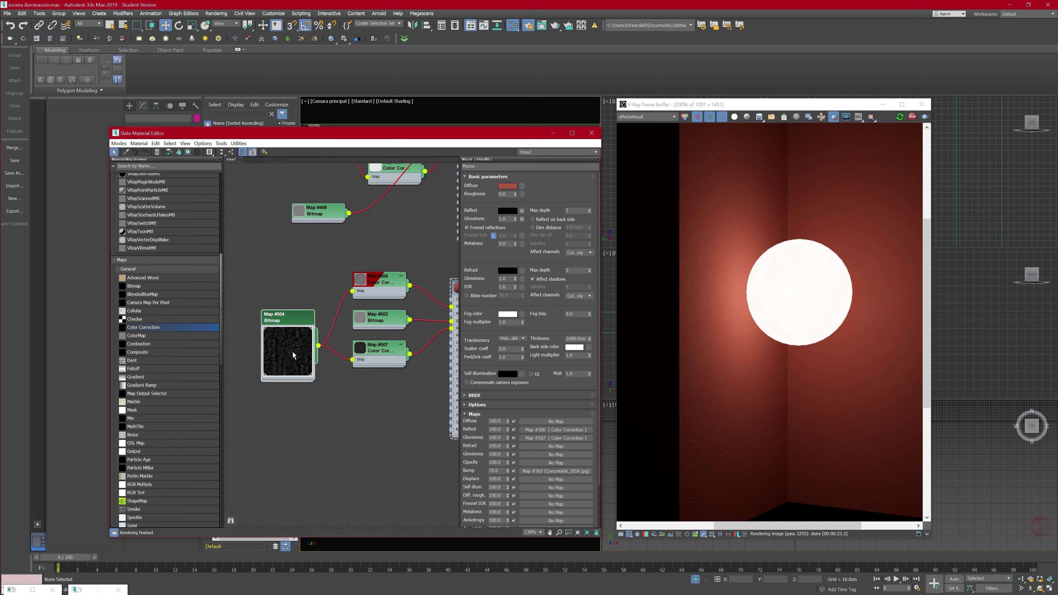
pyautogui.scroll(3, 293, 355)
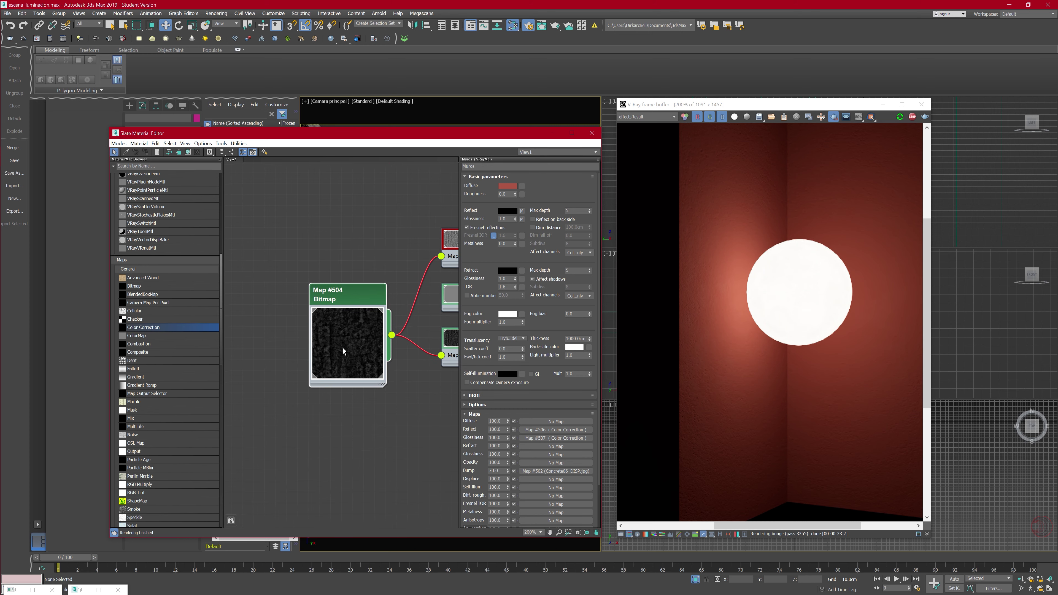
pyautogui.moveTo(383, 384); pyautogui.dragTo(454, 500)
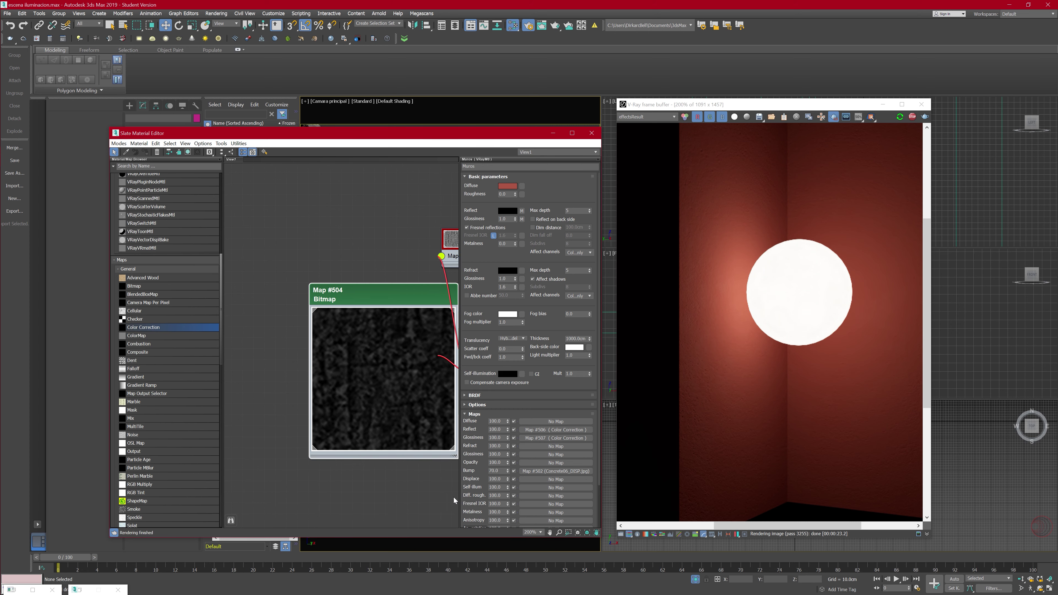
pyautogui.moveTo(372, 374); pyautogui.dragTo(319, 307)
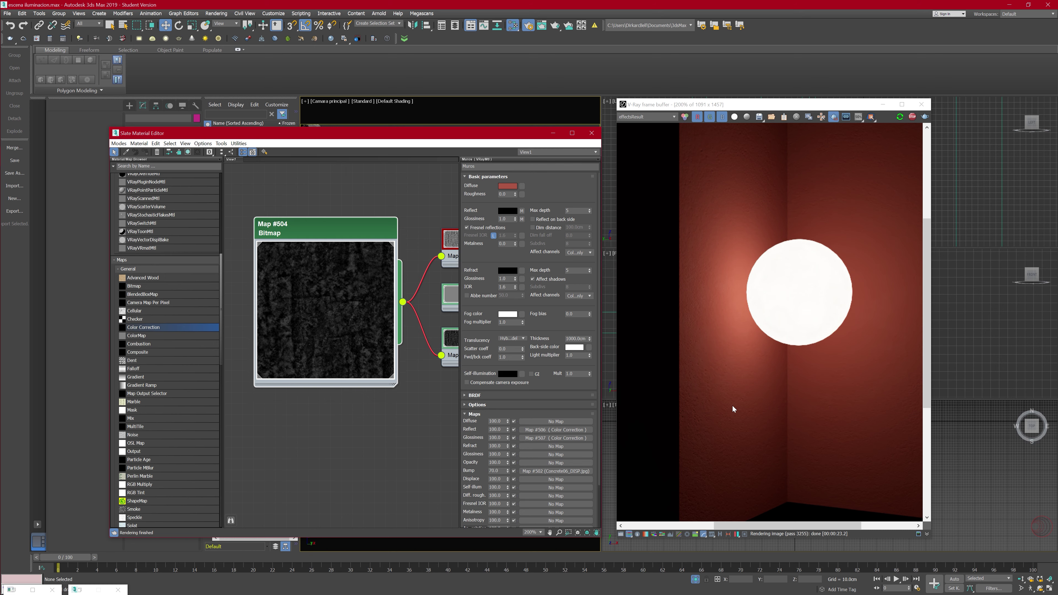
pyautogui.moveTo(394, 384)
pyautogui.mouseDown()
pyautogui.moveTo(320, 326)
pyautogui.moveTo(377, 344)
pyautogui.mouseUp()
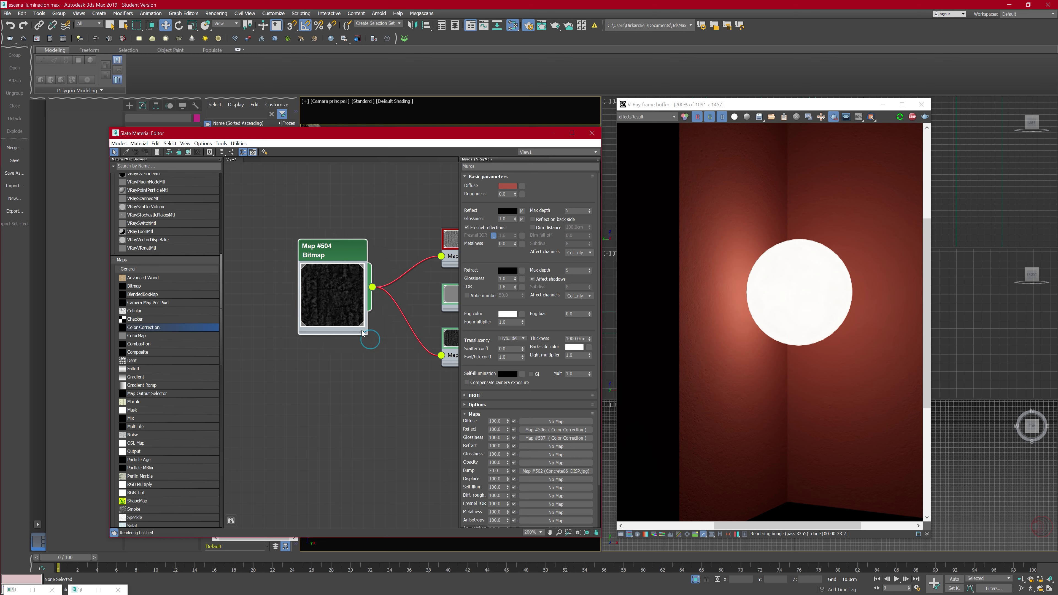
pyautogui.moveTo(378, 344); pyautogui.dragTo(423, 386)
pyautogui.scroll(-1, 423, 387)
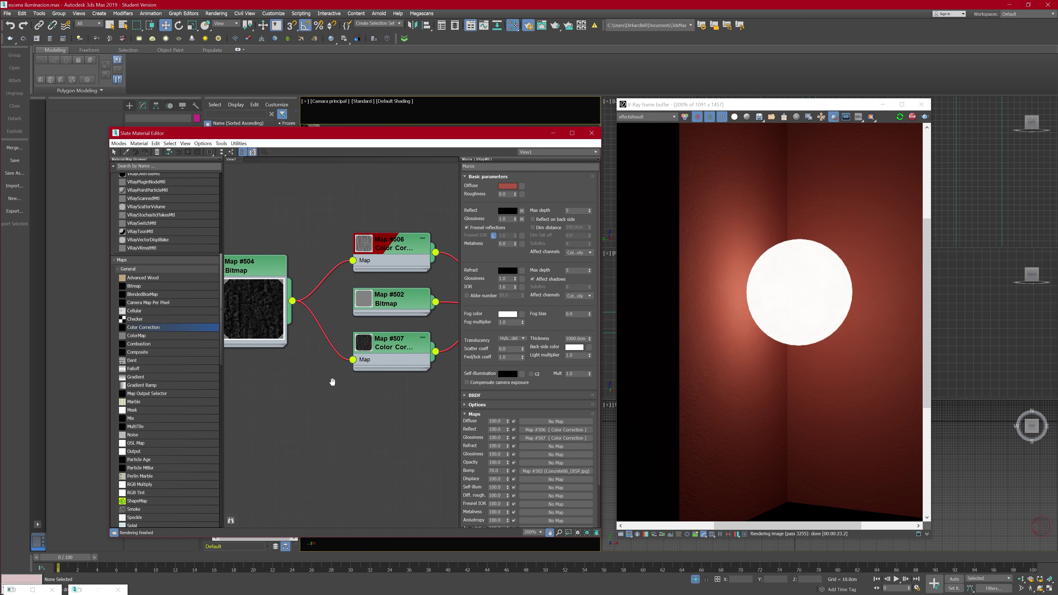
pyautogui.moveTo(423, 386); pyautogui.dragTo(375, 306, button='middle')
pyautogui.scroll(-2, 375, 306)
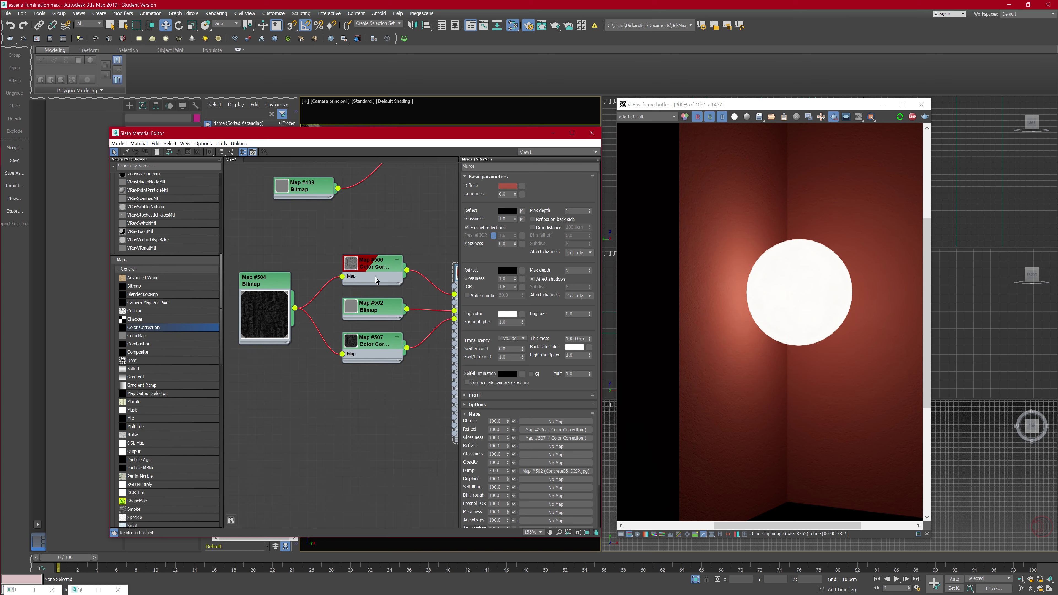
pyautogui.click(368, 343)
# Step: Try RGB gamma 5.0 on Map #507 and settle Map #506's gamma at 4.0
pyautogui.doubleClick(368, 344)
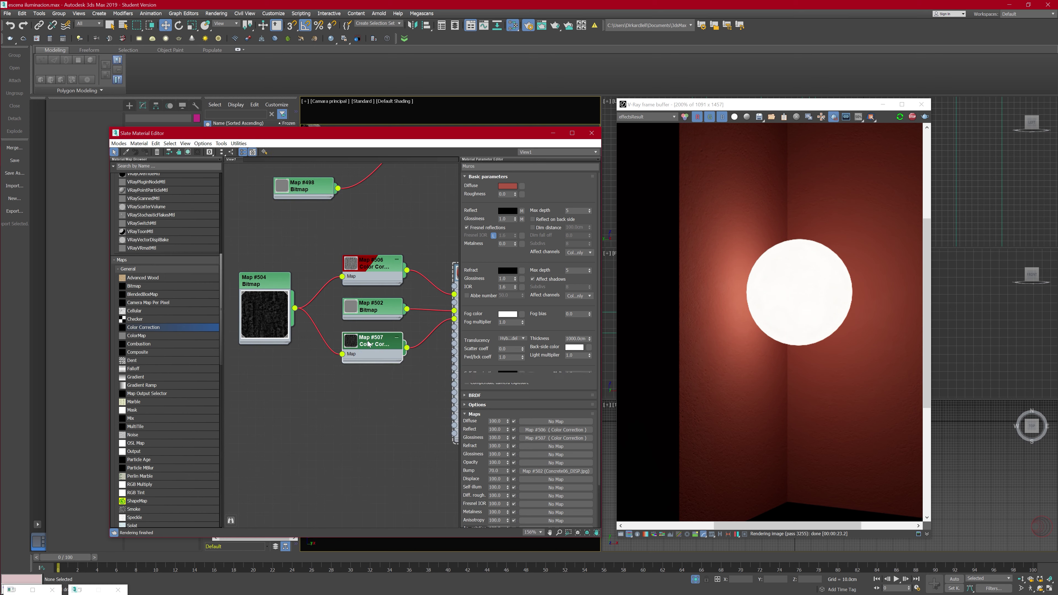
pyautogui.click(526, 362)
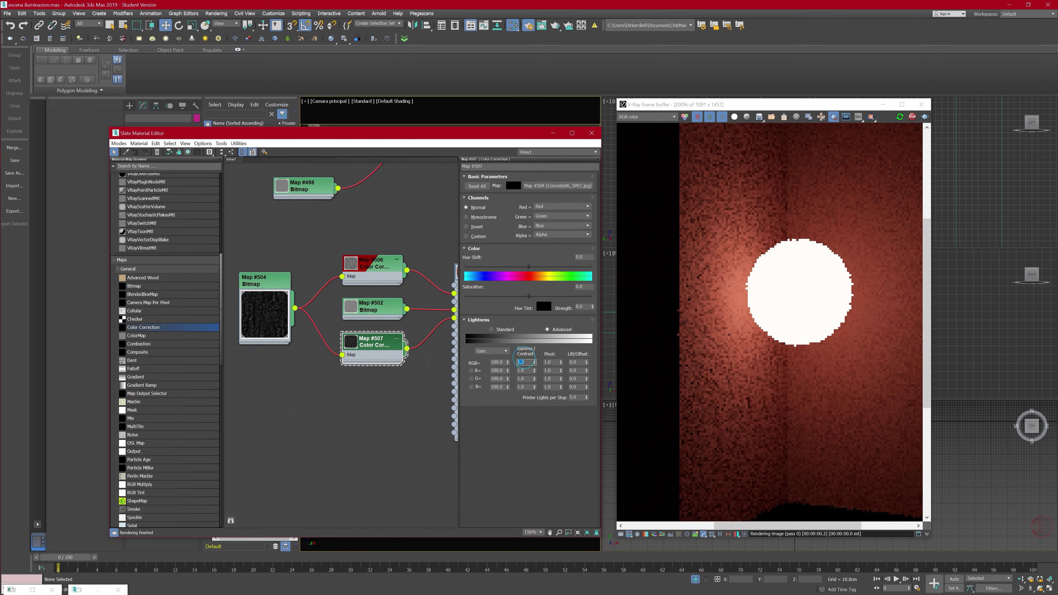
pyautogui.write('5')
pyautogui.press('Return')
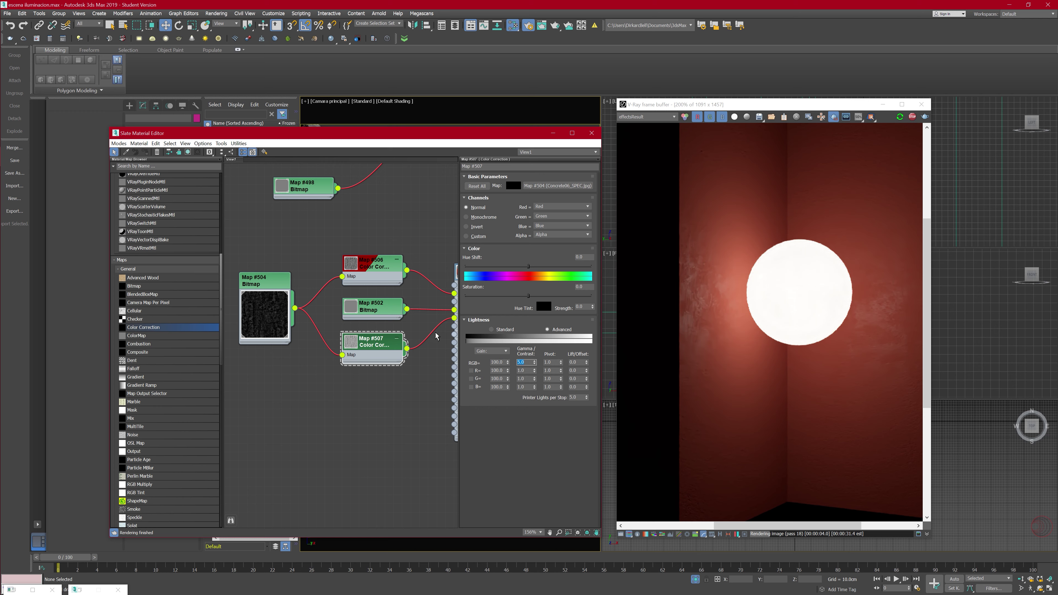
pyautogui.doubleClick(359, 269)
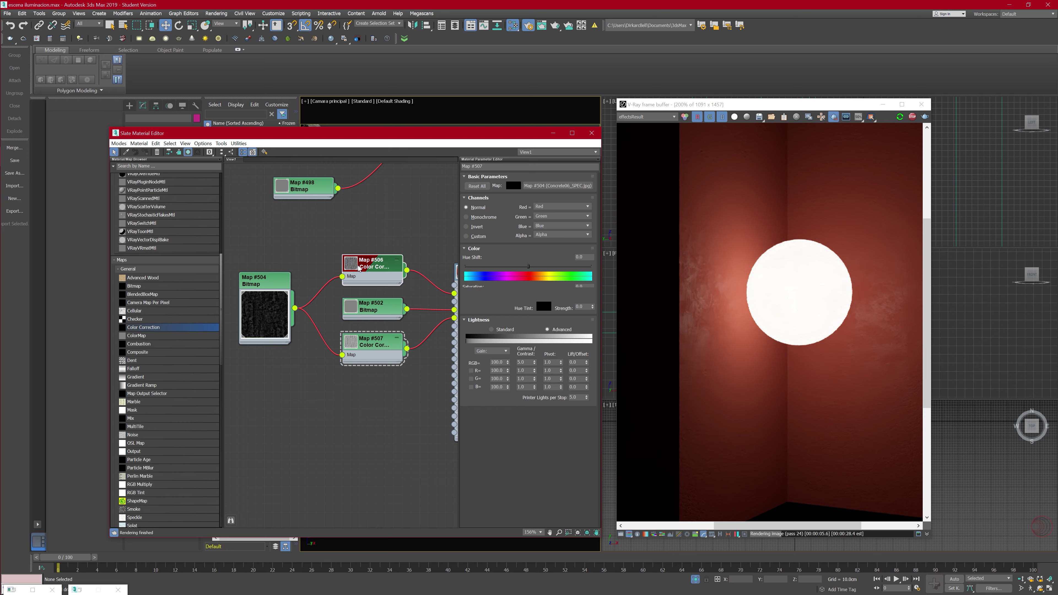
pyautogui.doubleClick(526, 362)
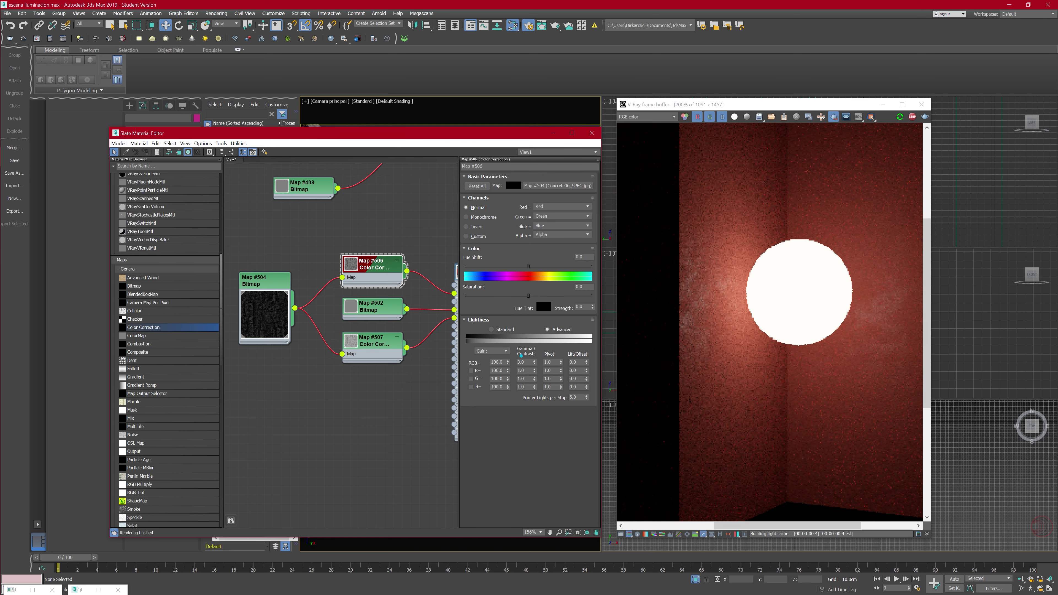
pyautogui.write('40')
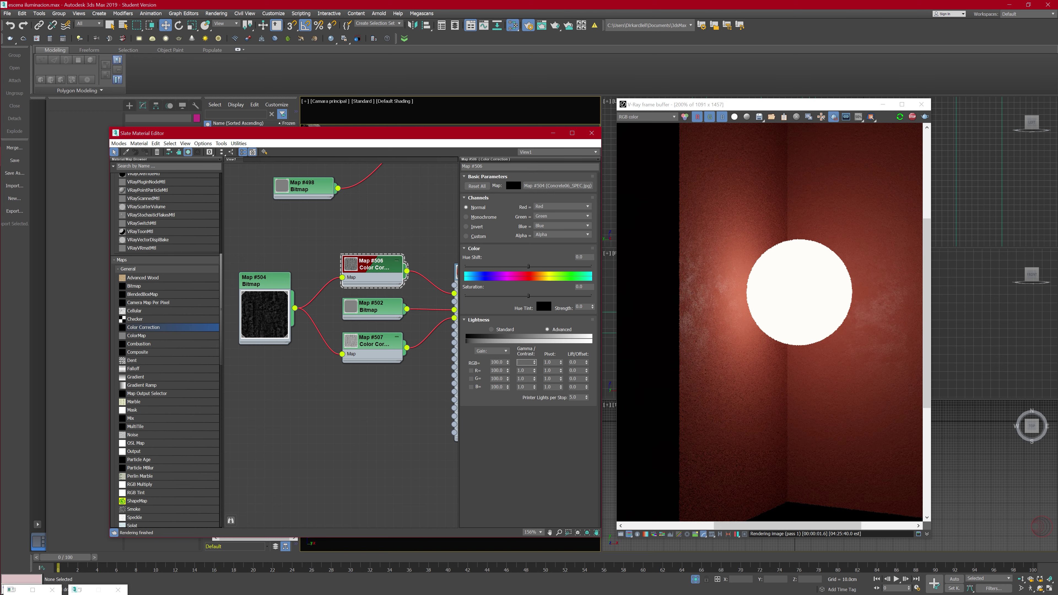
pyautogui.press('Return')
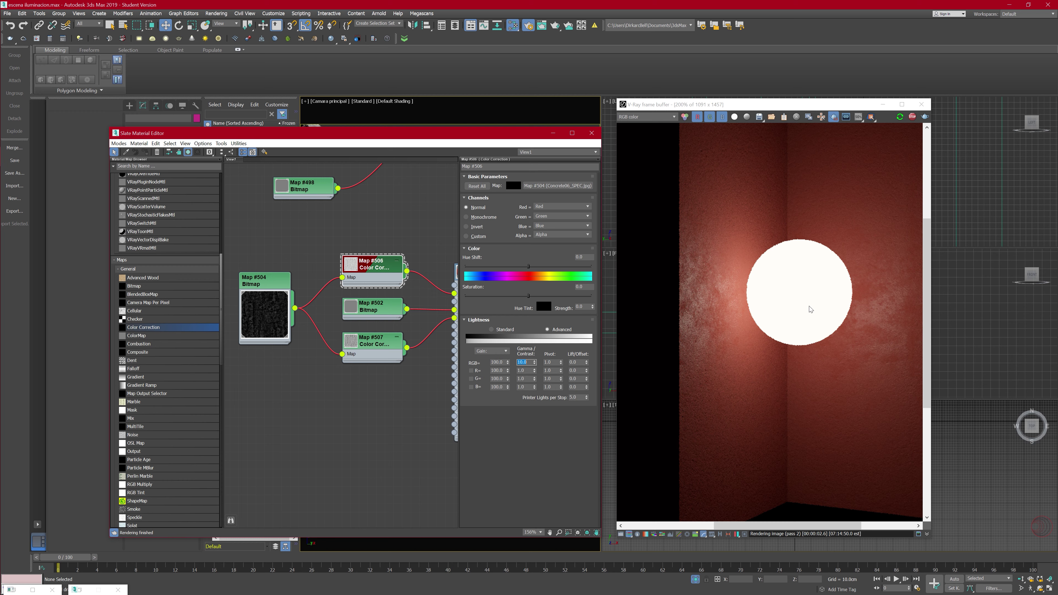
pyautogui.write('4')
pyautogui.press('Return')
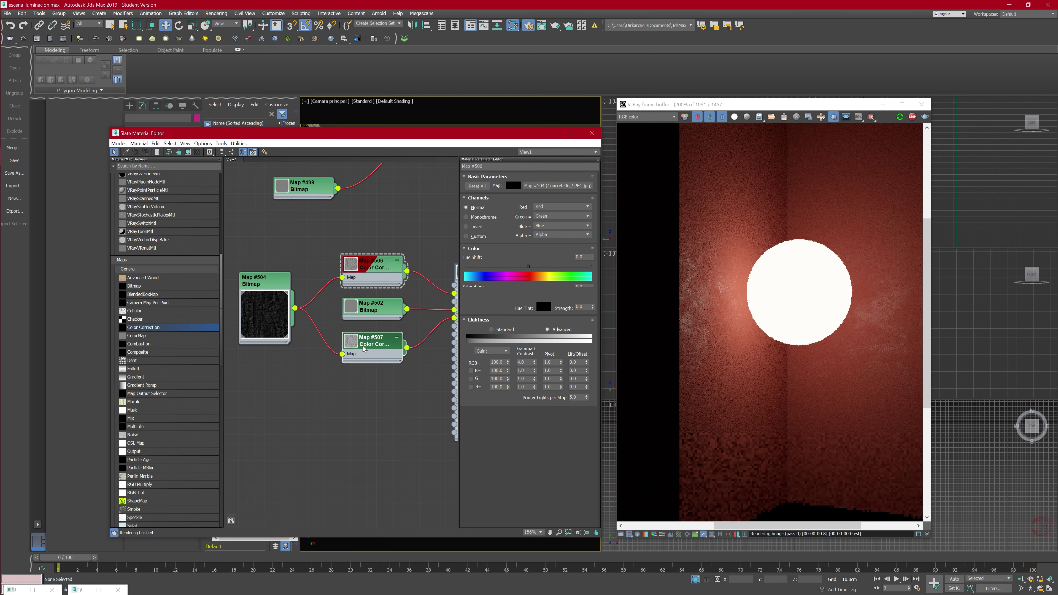
# Step: Set Map #507's RGB gamma to 1.5 and inspect the wall texture in the render
pyautogui.write('5')
pyautogui.press('Return')
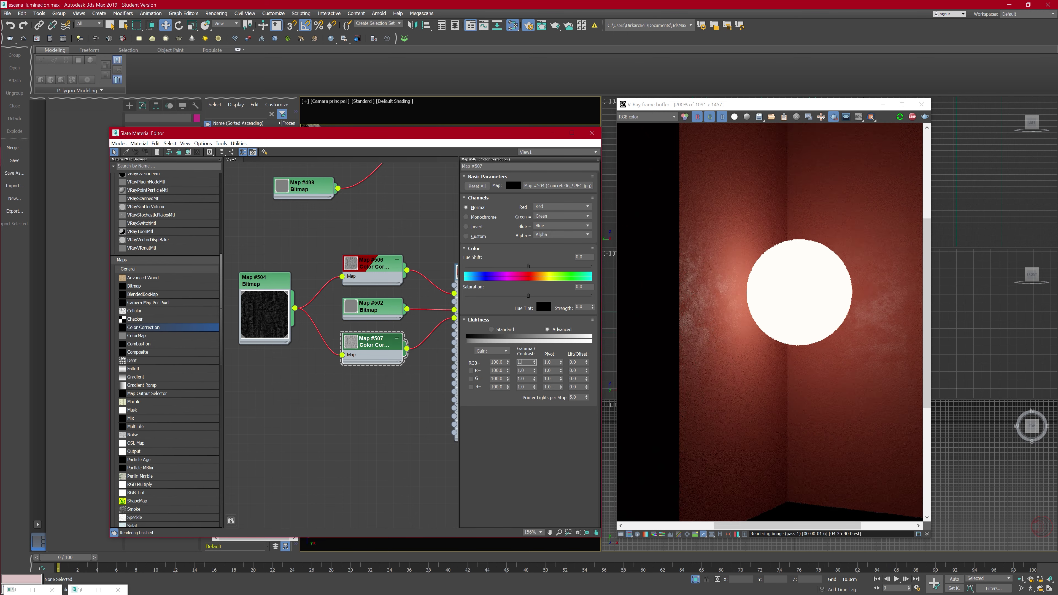
pyautogui.write('5')
pyautogui.press('Return')
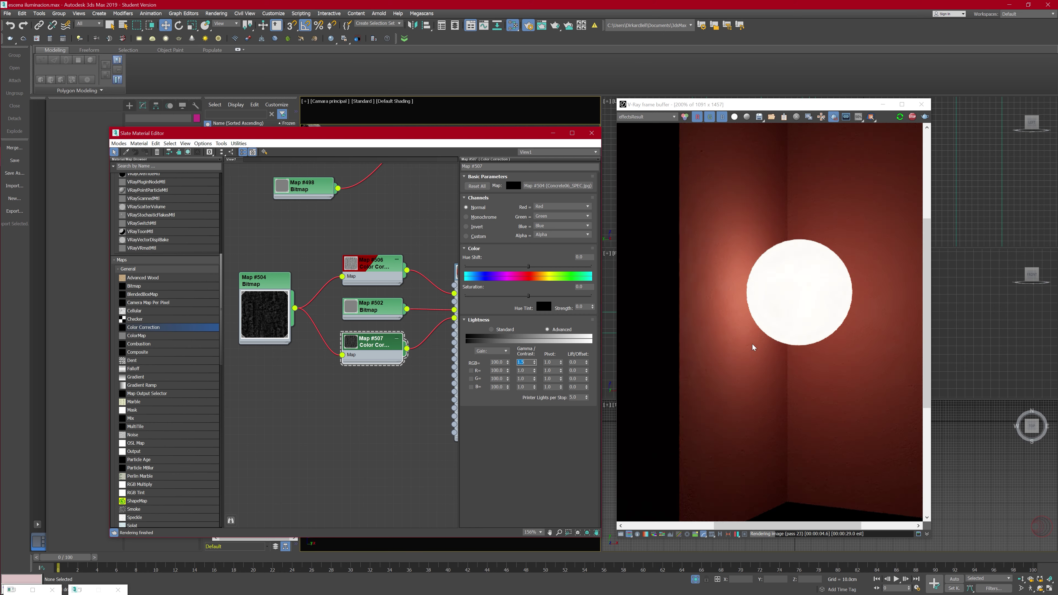
pyautogui.scroll(-2, 751, 347)
pyautogui.scroll(2, 780, 317)
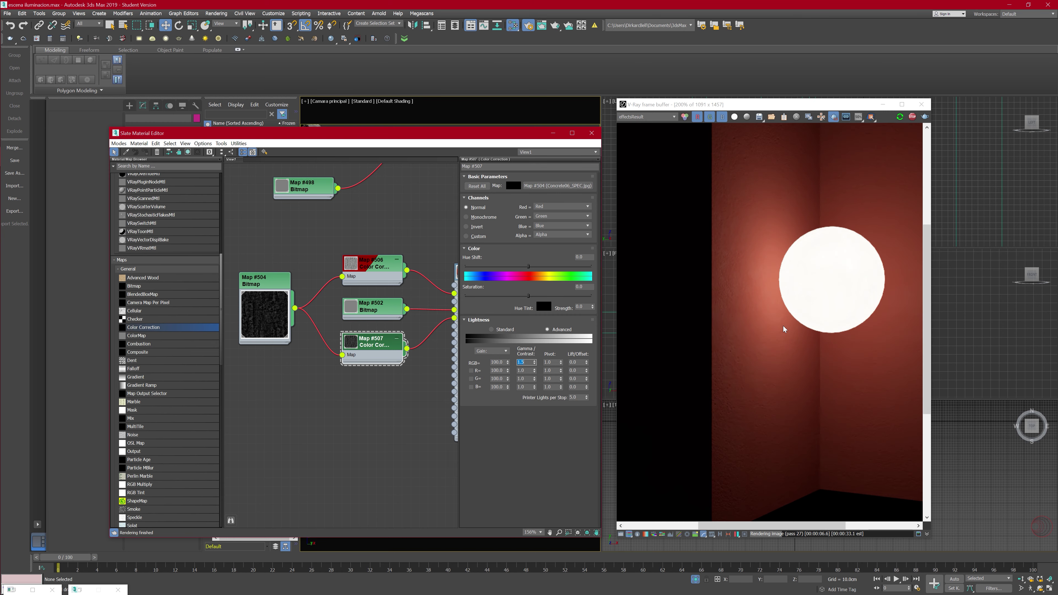
pyautogui.moveTo(804, 320); pyautogui.dragTo(755, 322, button='middle')
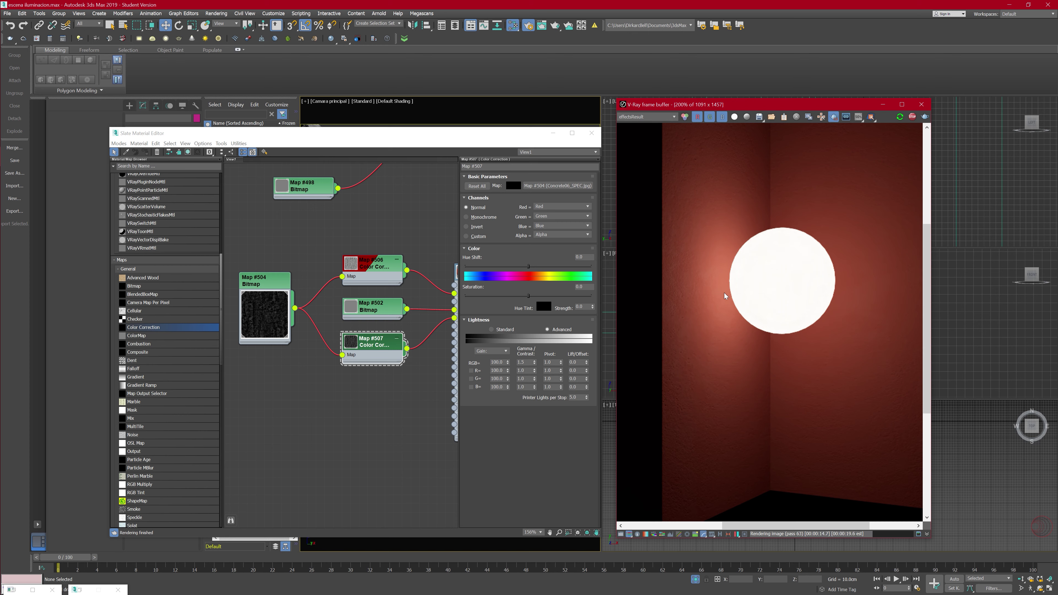
pyautogui.scroll(2, 702, 319)
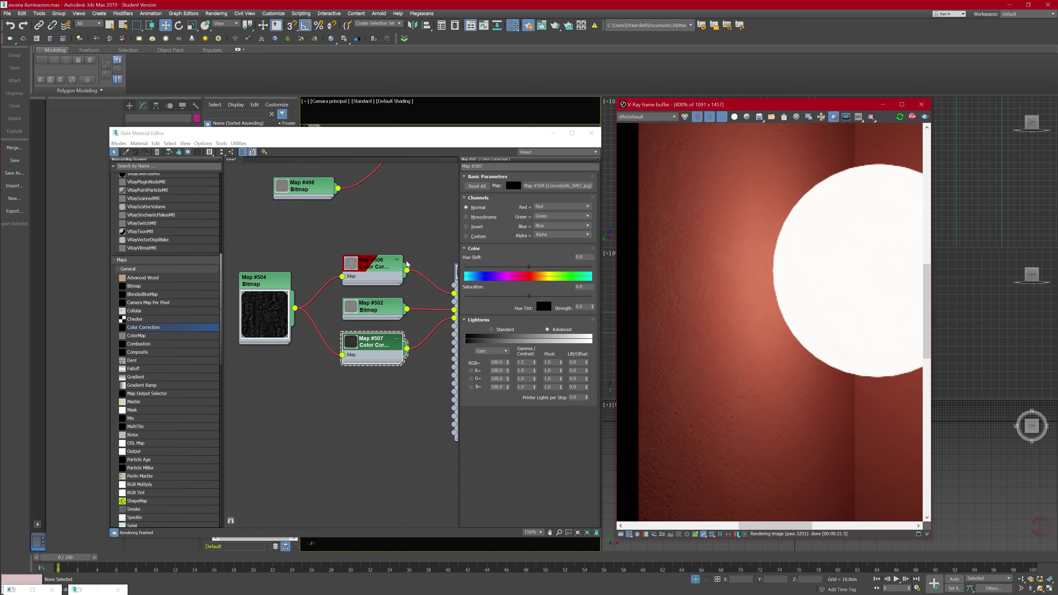
pyautogui.moveTo(290, 391); pyautogui.dragTo(315, 372, button='middle')
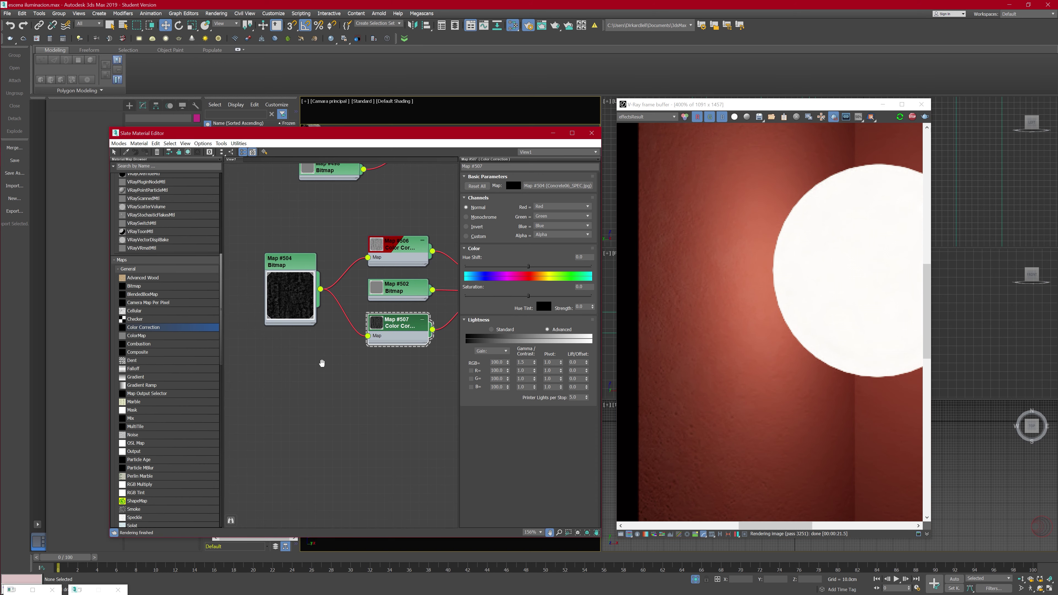
pyautogui.scroll(-5, 156, 372)
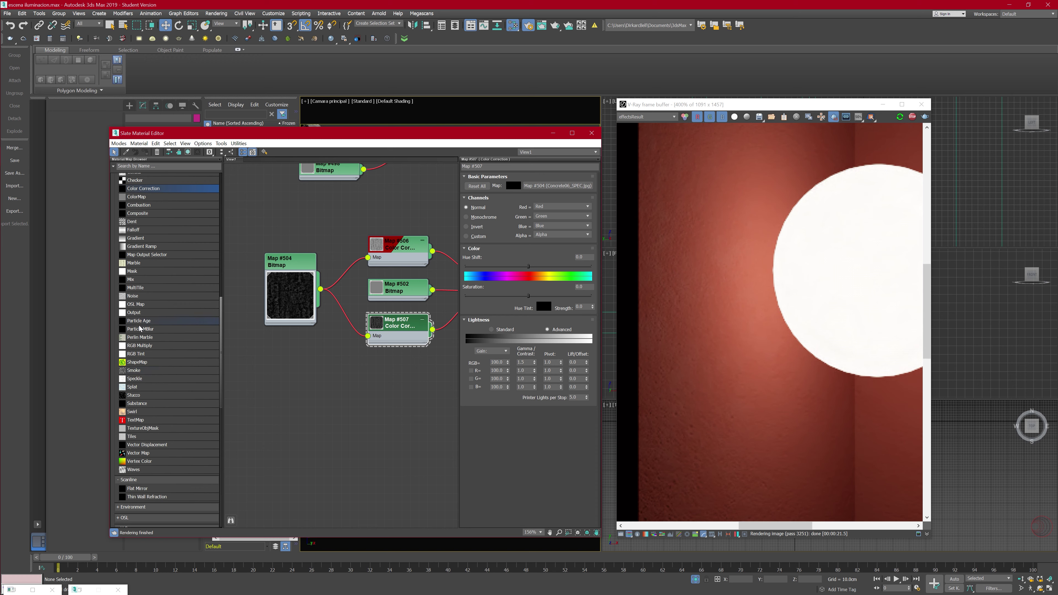
pyautogui.scroll(-1, 316, 380)
pyautogui.moveTo(315, 381); pyautogui.dragTo(340, 416, button='middle')
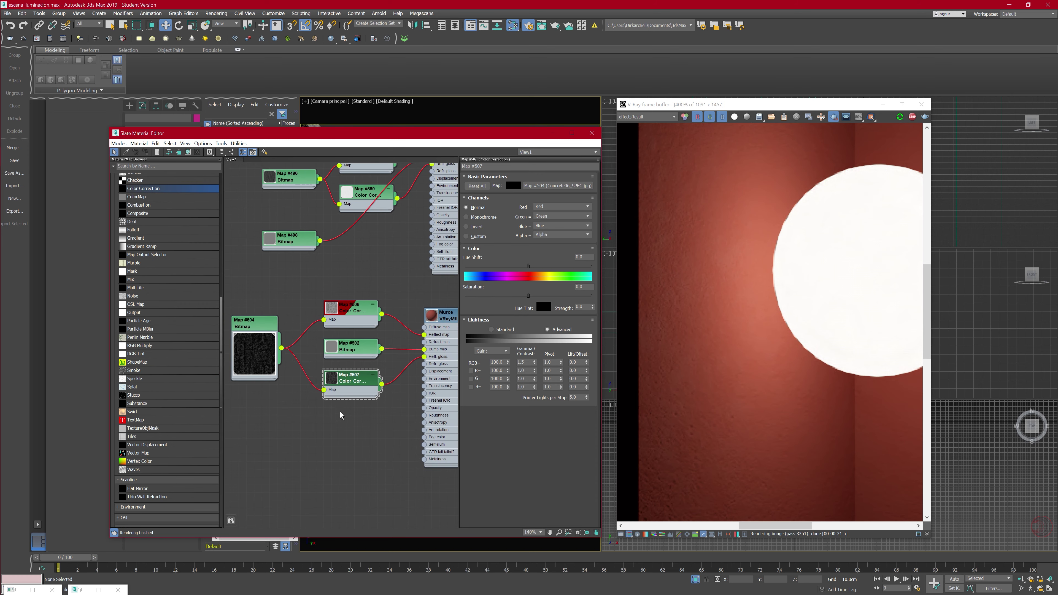
pyautogui.scroll(-1, 695, 339)
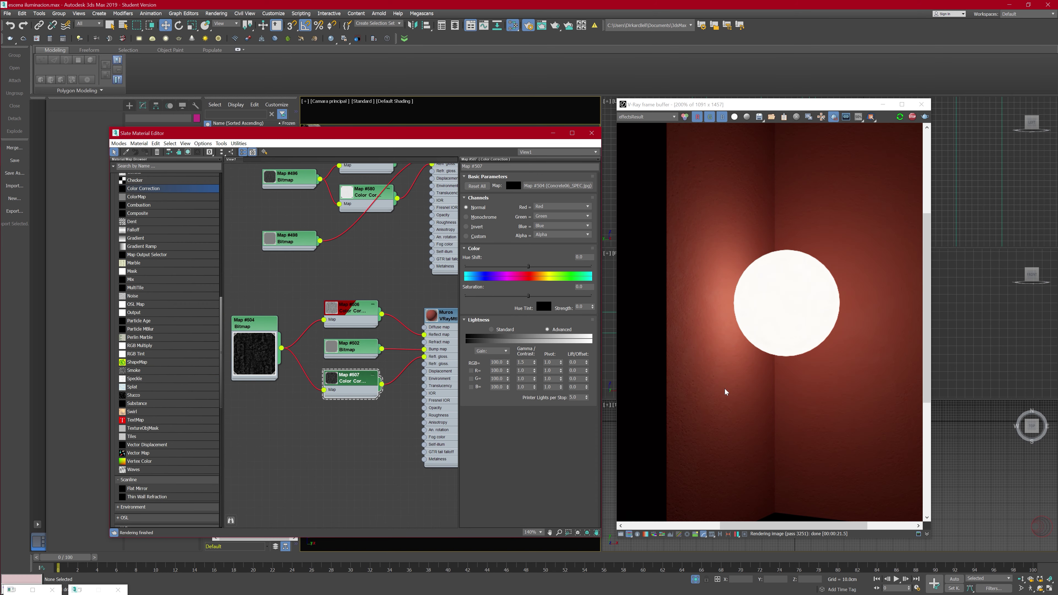
pyautogui.moveTo(729, 442); pyautogui.dragTo(746, 425, button='middle')
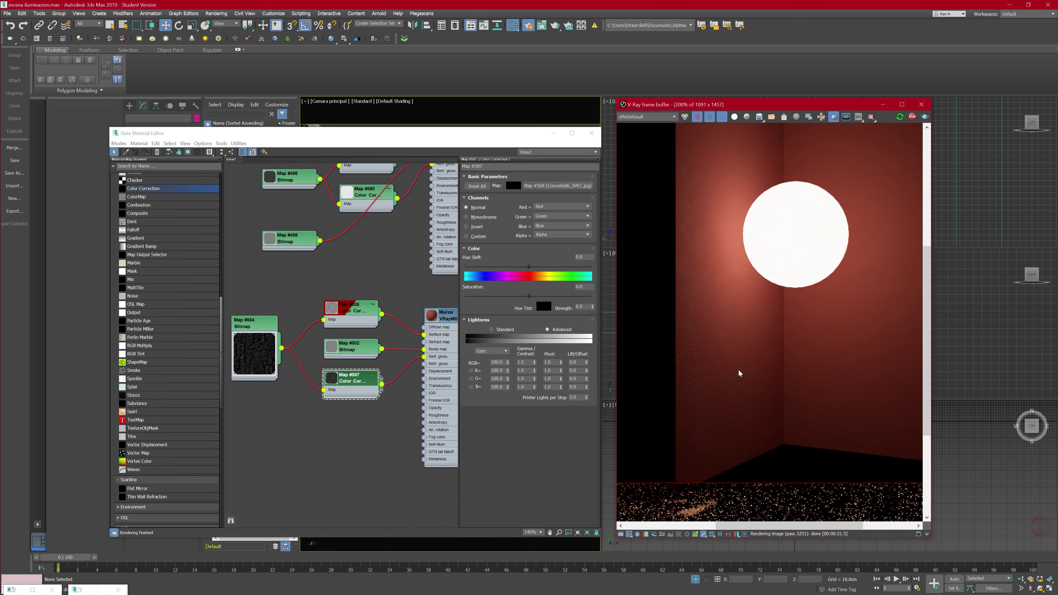
pyautogui.scroll(-1, 746, 422)
pyautogui.scroll(1, 757, 403)
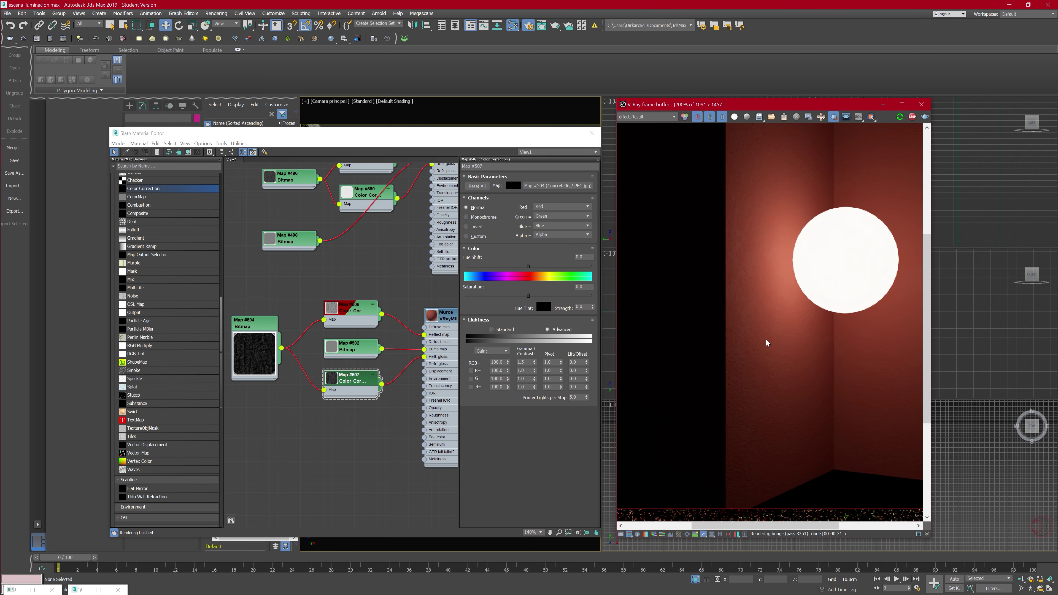
pyautogui.scroll(1, 765, 348)
pyautogui.scroll(-1, 750, 334)
pyautogui.moveTo(749, 380); pyautogui.dragTo(720, 323, button='middle')
pyautogui.scroll(1, 719, 322)
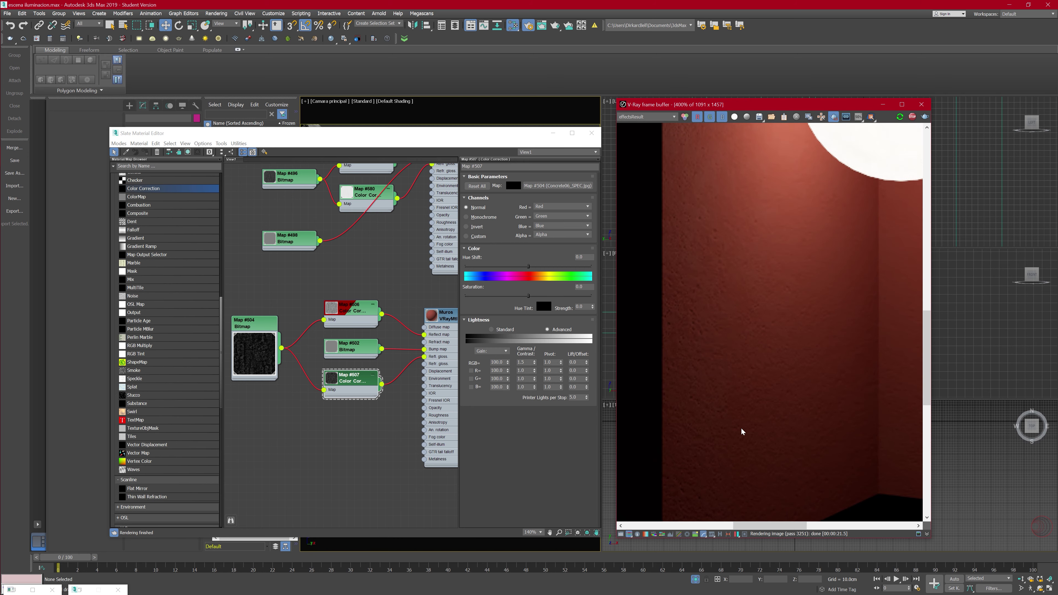
pyautogui.scroll(-1, 742, 431)
pyautogui.scroll(-1, 768, 416)
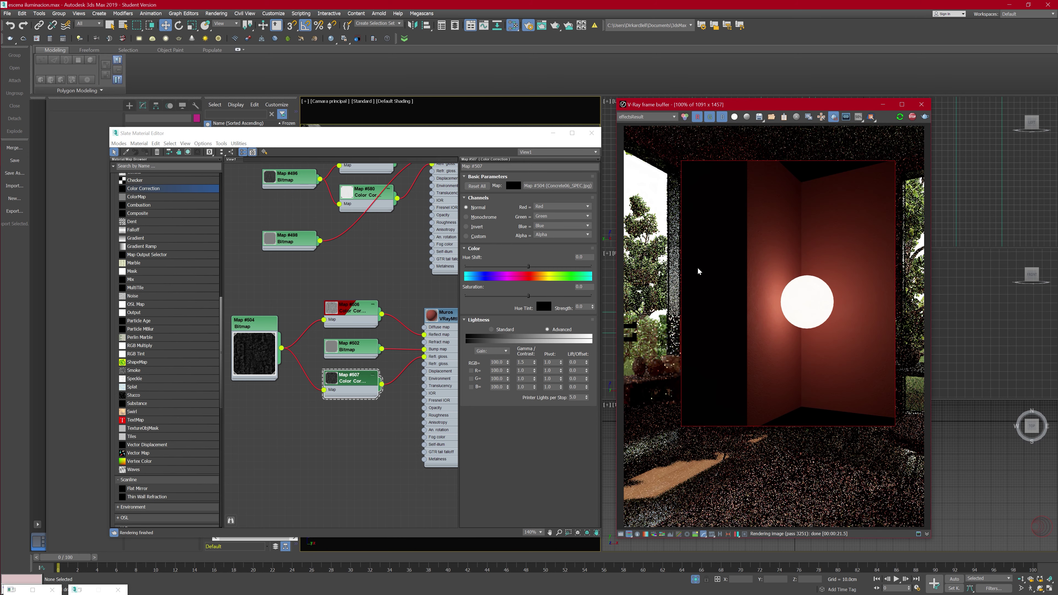
# Step: Close the material editor, exit isolation, and switch VRayLight001 off
pyautogui.click(592, 133)
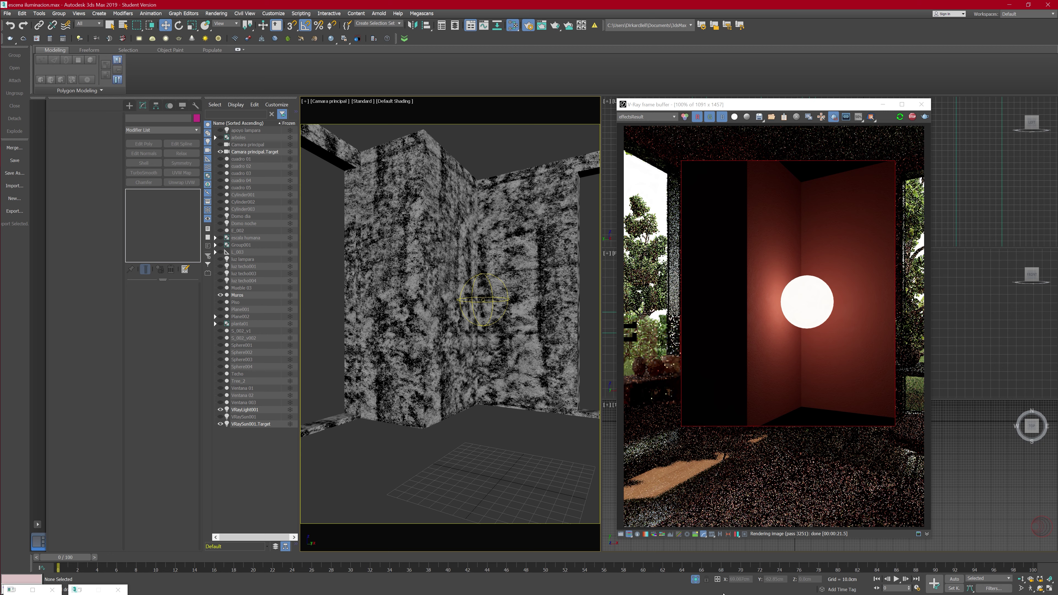
pyautogui.click(695, 580)
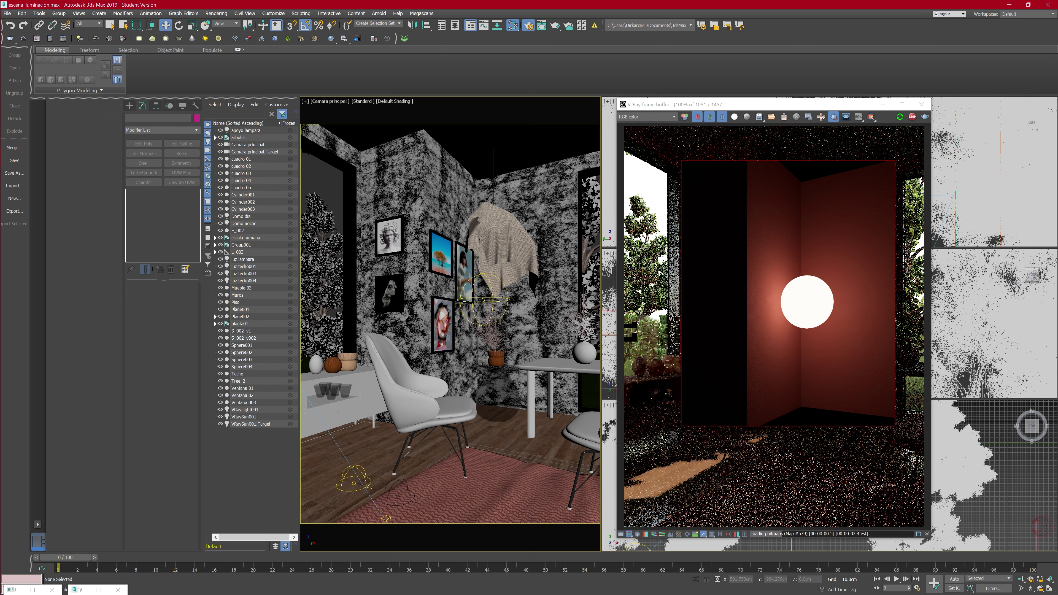
pyautogui.click(469, 295)
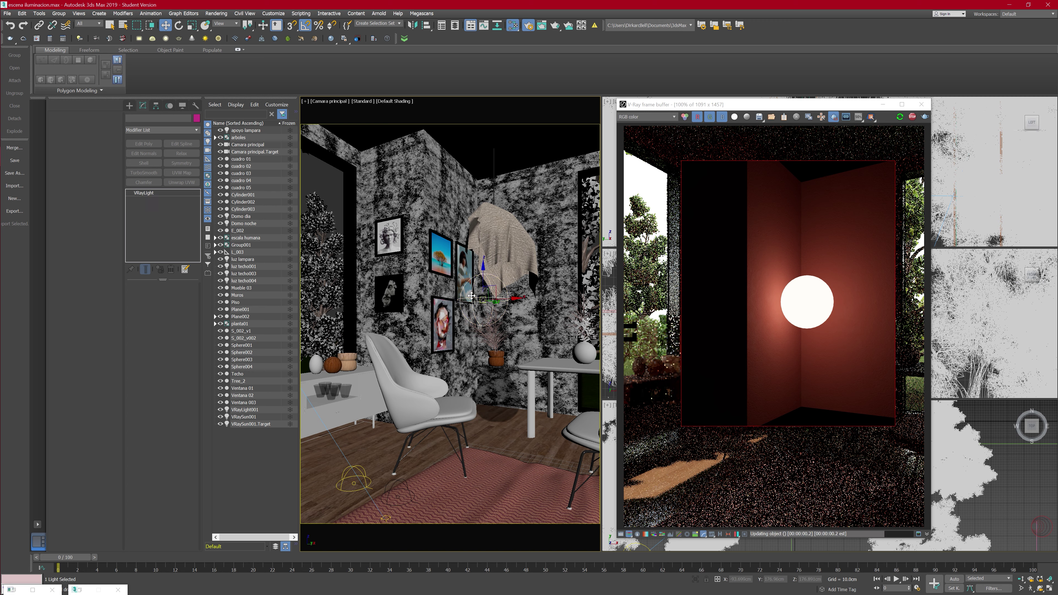
pyautogui.click(139, 296)
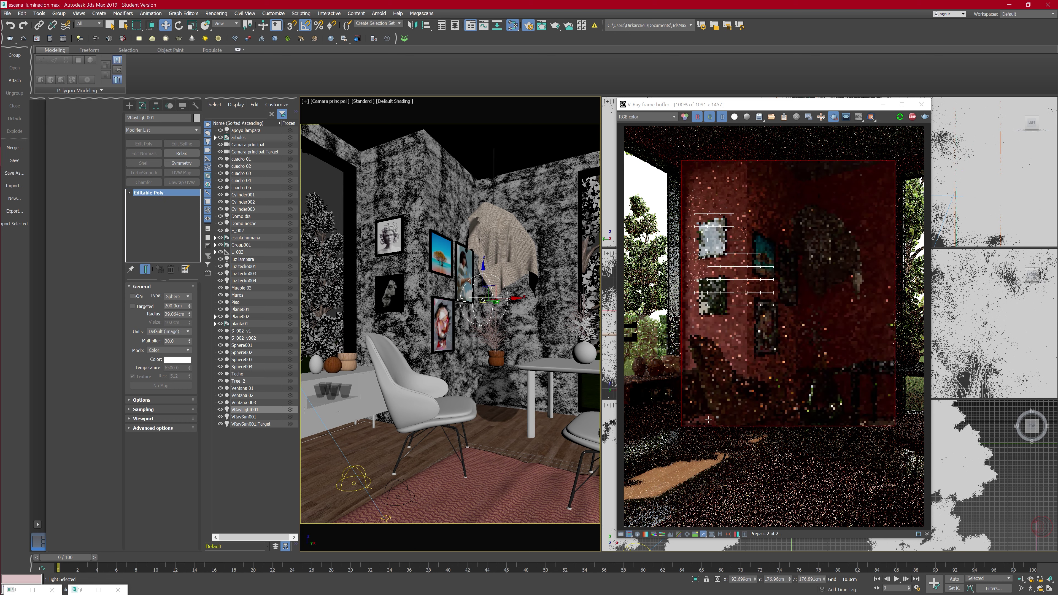
# Step: Isolate the chair S_002_v1 together with VRayLight001
pyautogui.click(820, 356)
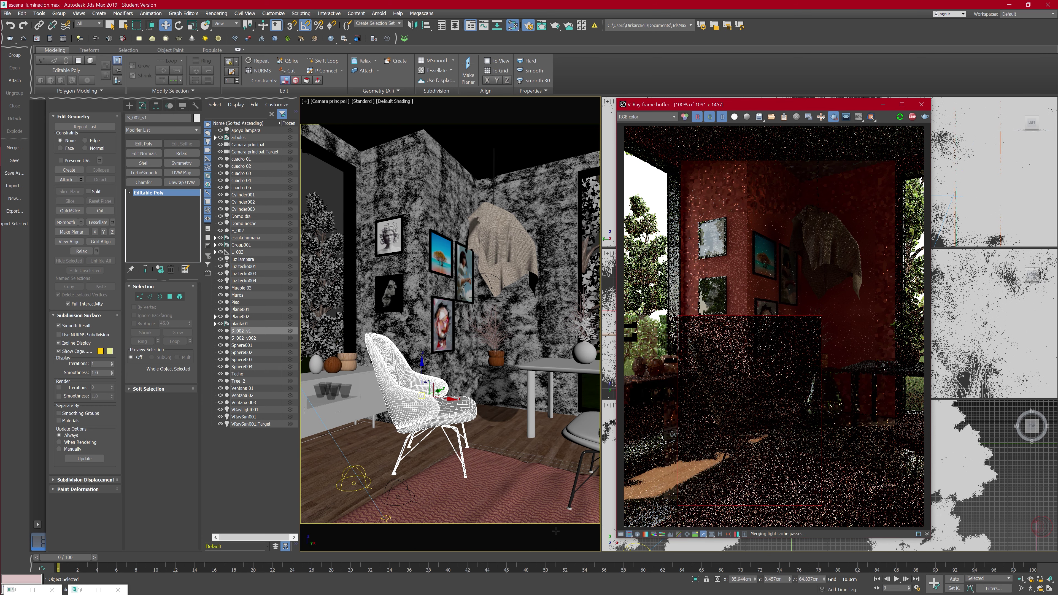
pyautogui.click(695, 580)
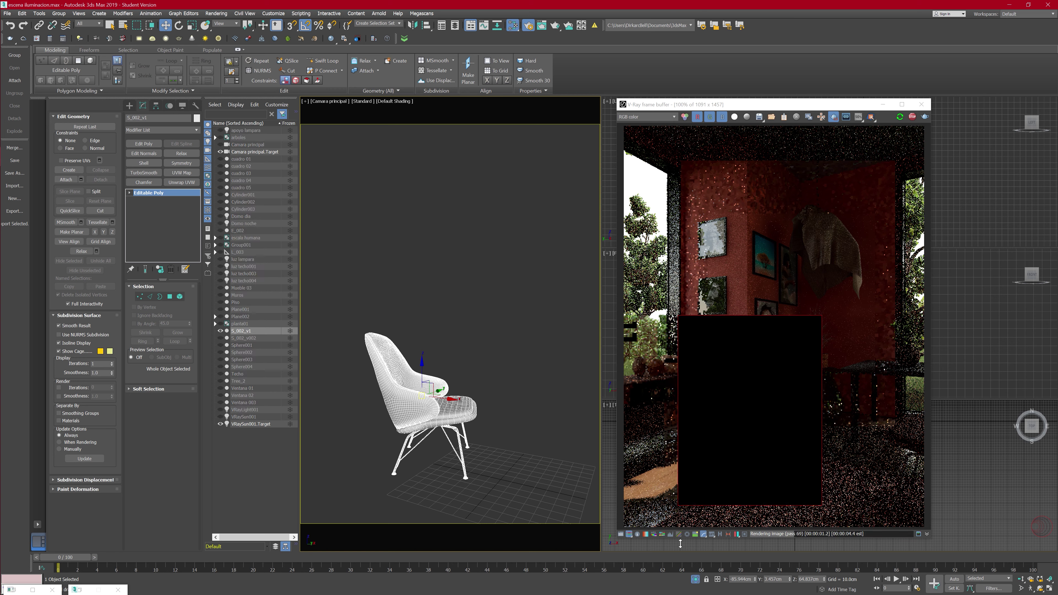
pyautogui.click(696, 580)
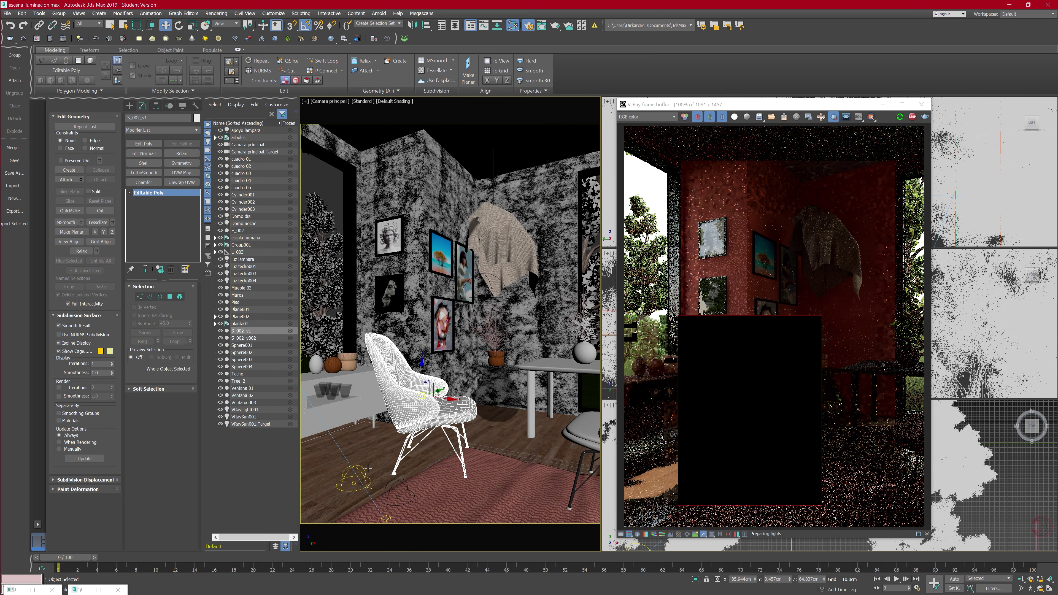
pyautogui.click(482, 297)
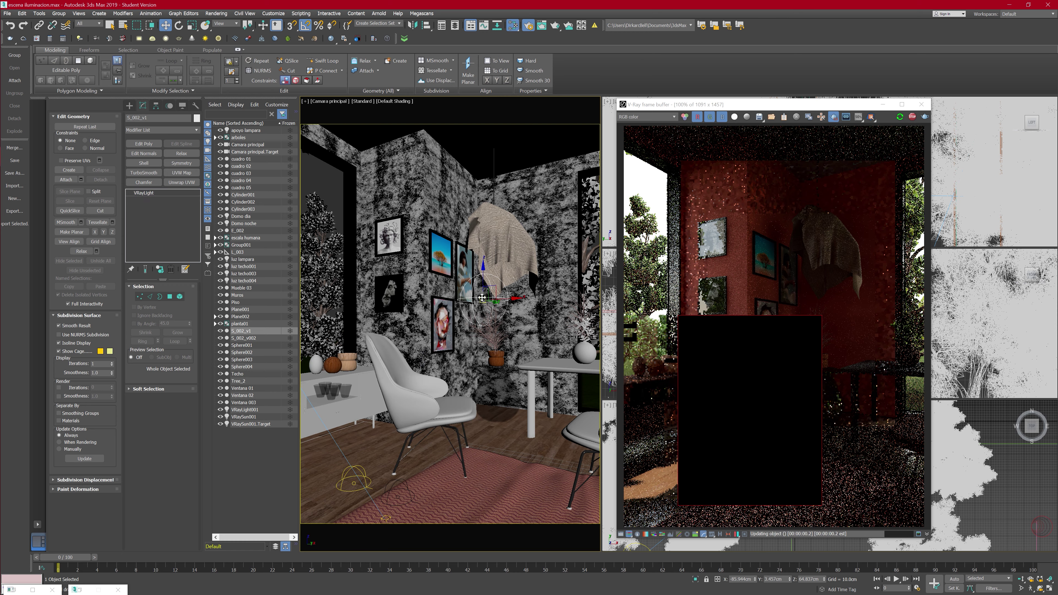
pyautogui.keyDown('ctrl'); pyautogui.click(424, 401); pyautogui.keyUp('ctrl')
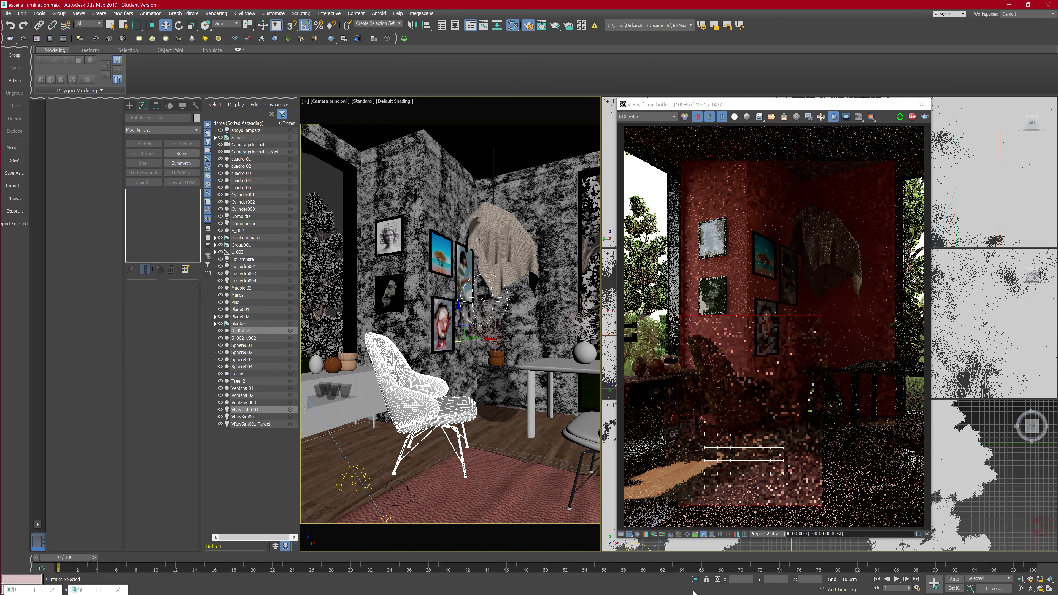
pyautogui.click(695, 580)
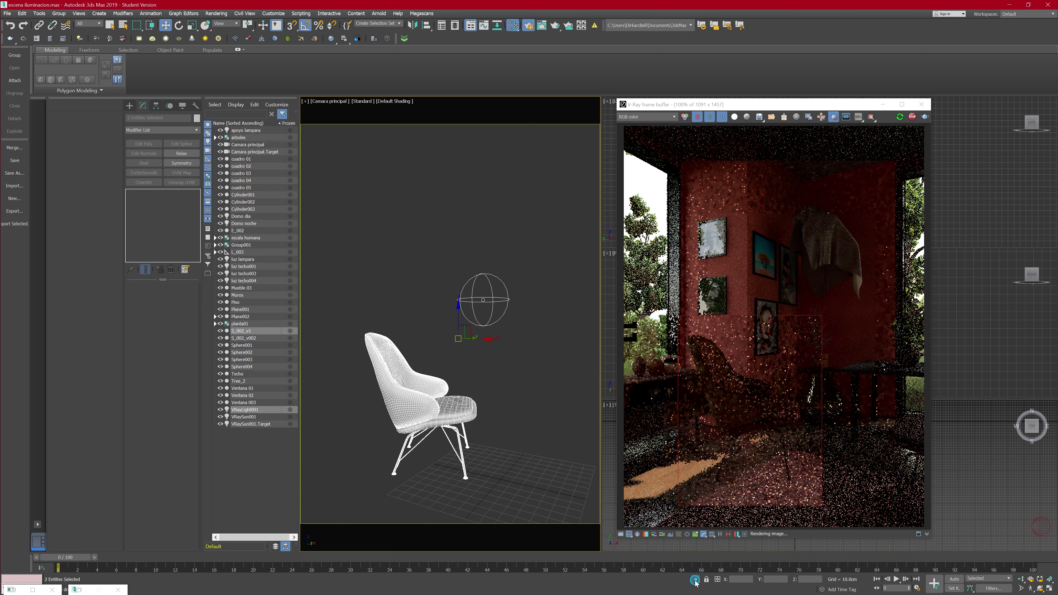
# Step: Move VRayLight001 left and down to sit beside the chair
pyautogui.click(482, 302)
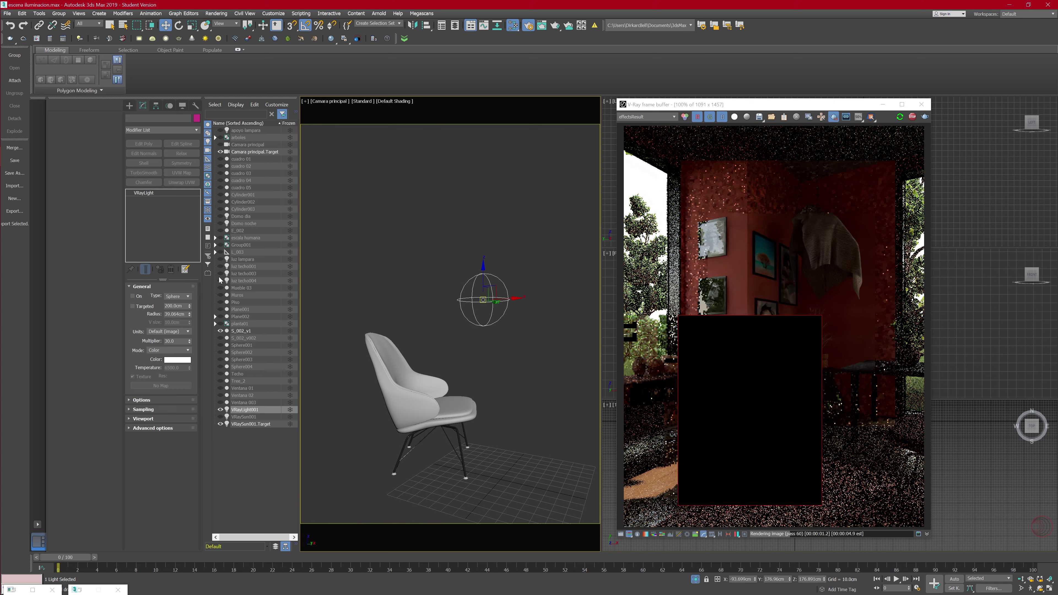
pyautogui.moveTo(491, 302); pyautogui.dragTo(430, 304)
pyautogui.moveTo(424, 256); pyautogui.dragTo(424, 298)
pyautogui.scroll(1, 770, 407)
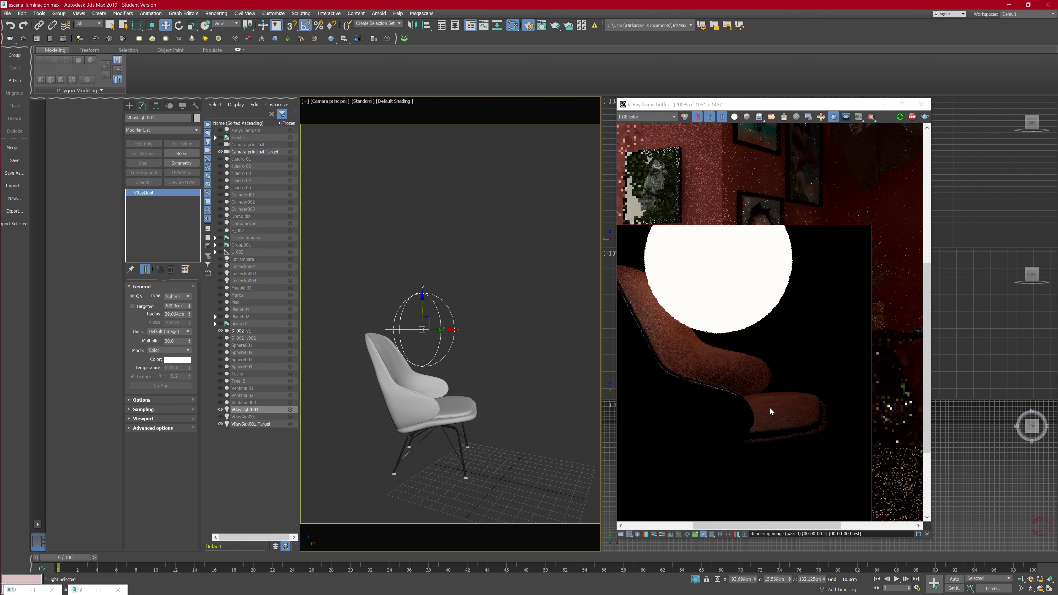
pyautogui.moveTo(761, 400); pyautogui.dragTo(793, 388, button='middle')
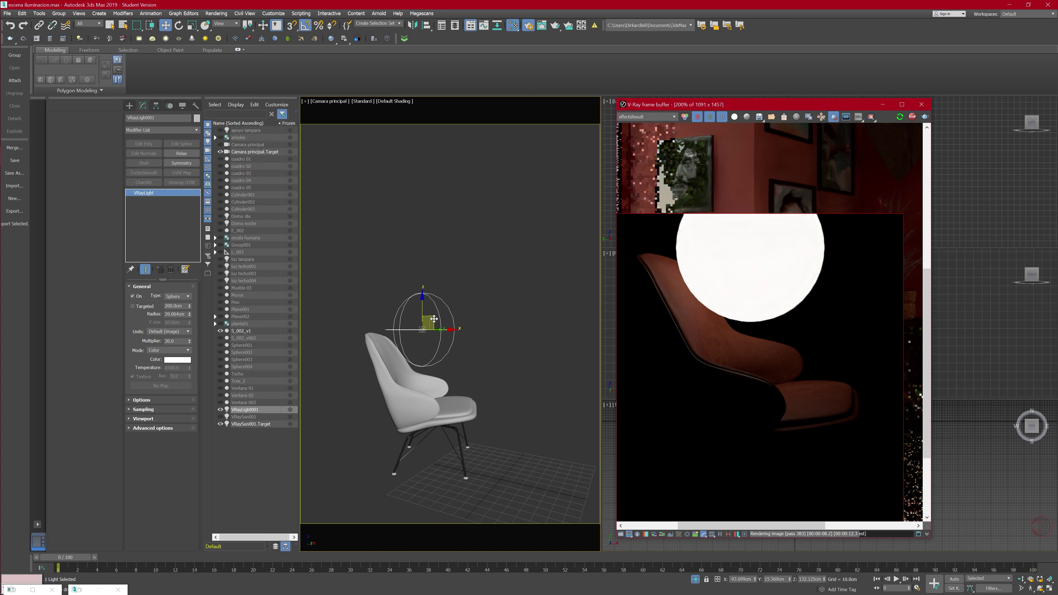
pyautogui.moveTo(433, 318)
pyautogui.mouseDown()
pyautogui.moveTo(353, 362)
pyautogui.moveTo(360, 373)
pyautogui.mouseUp()
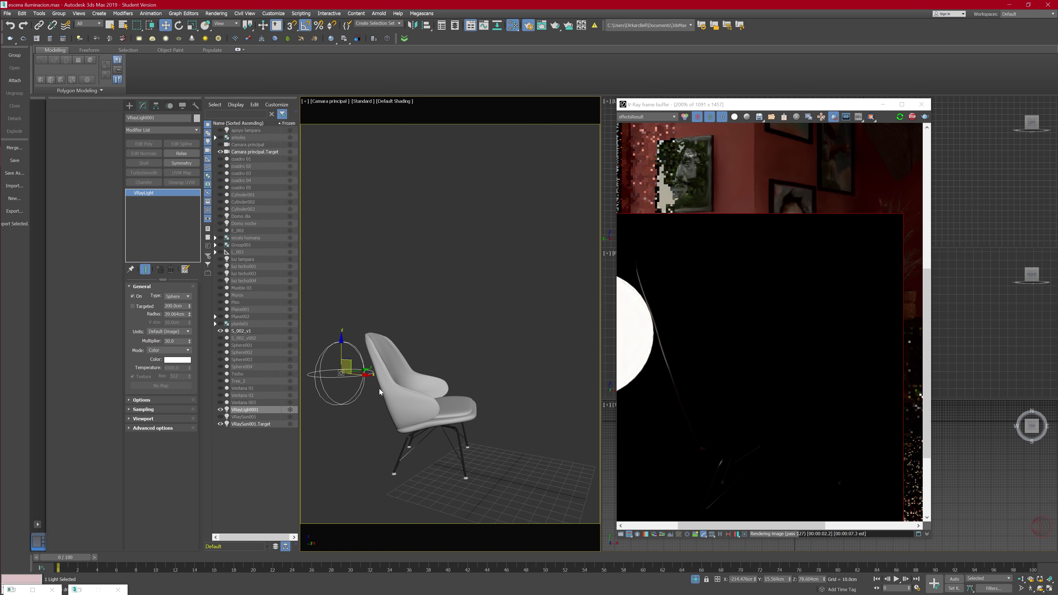
# Step: Rotate the chair around its vertical axis and lower the light behind its back
pyautogui.click(446, 414)
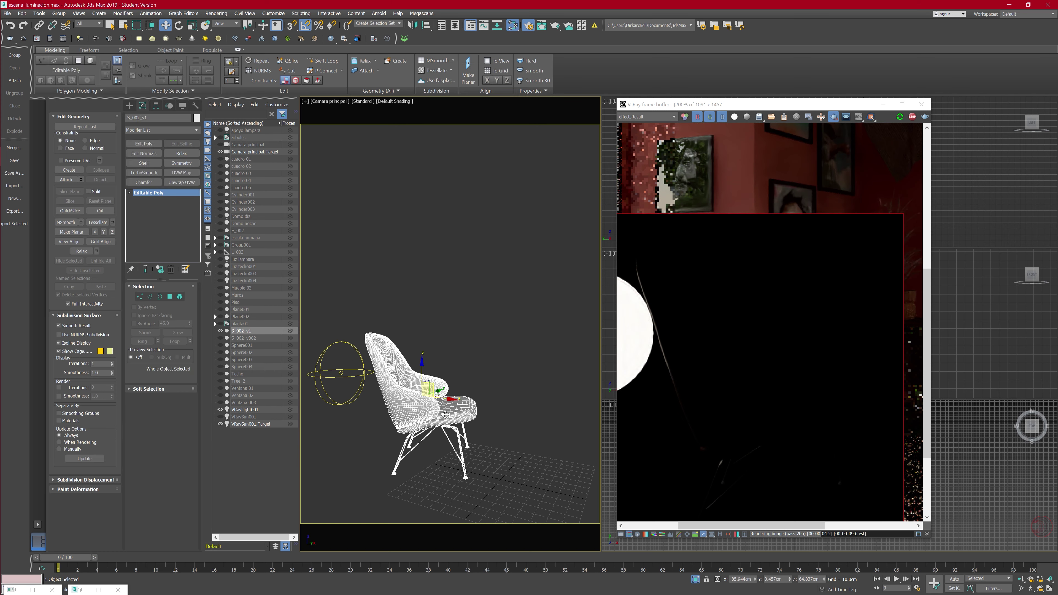
pyautogui.press('e')
pyautogui.moveTo(425, 401); pyautogui.dragTo(342, 373)
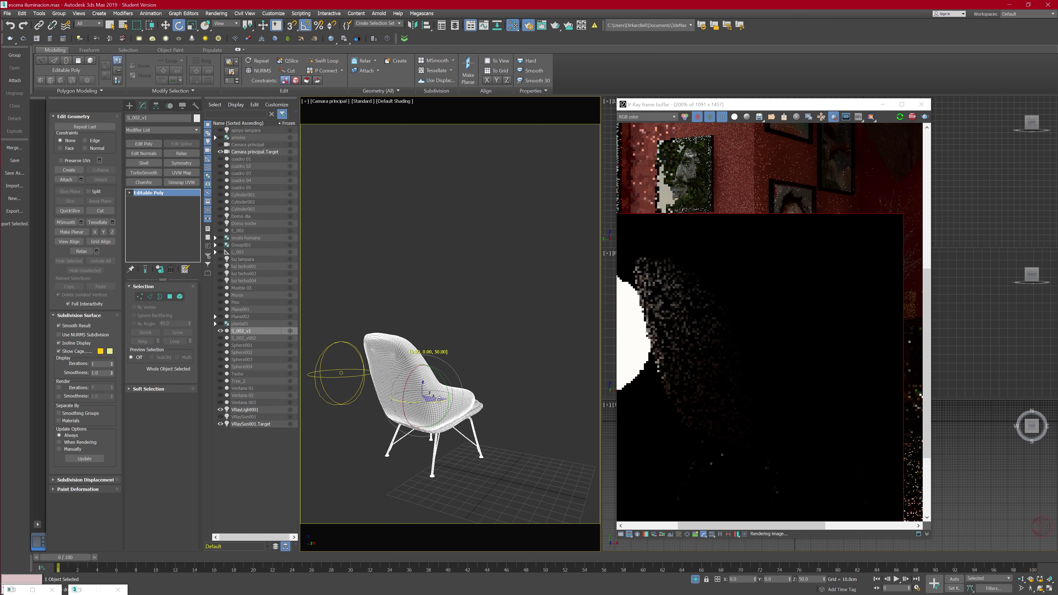
pyautogui.click(342, 374)
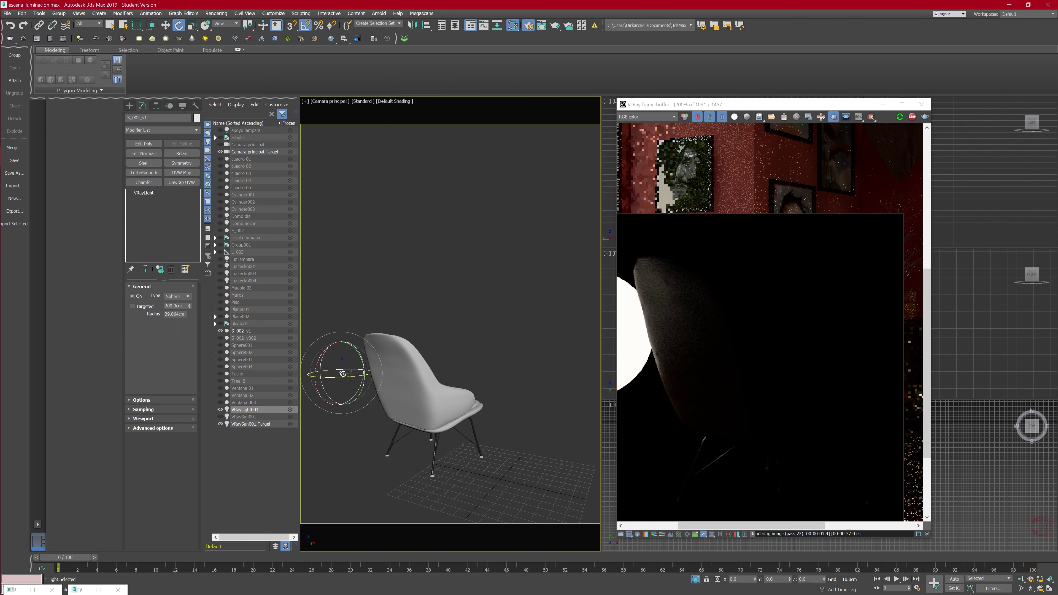
pyautogui.press('w')
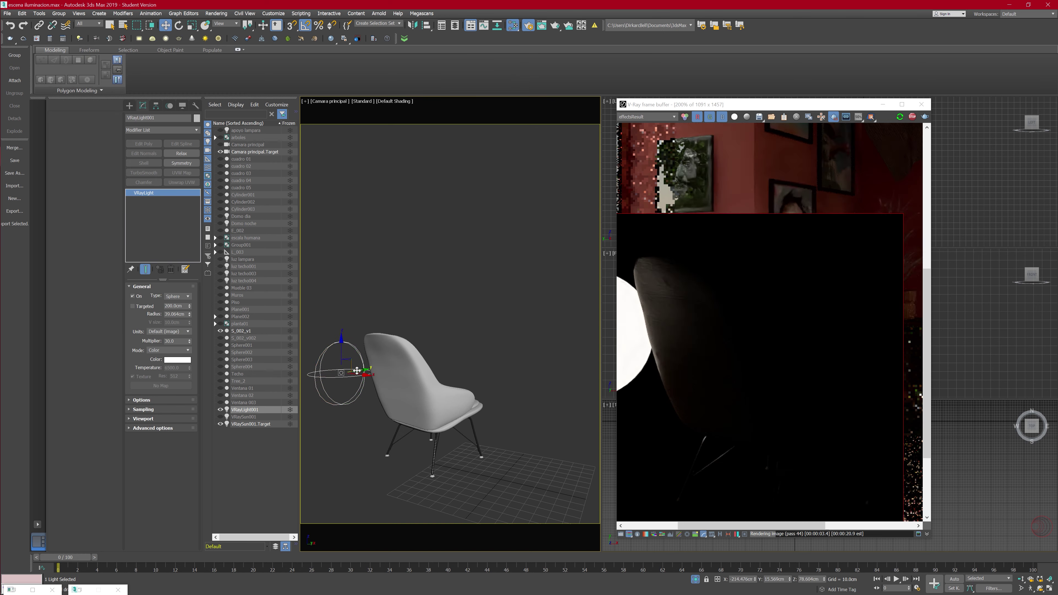
pyautogui.moveTo(357, 373)
pyautogui.mouseDown()
pyautogui.moveTo(437, 379)
pyautogui.moveTo(338, 393)
pyautogui.mouseUp()
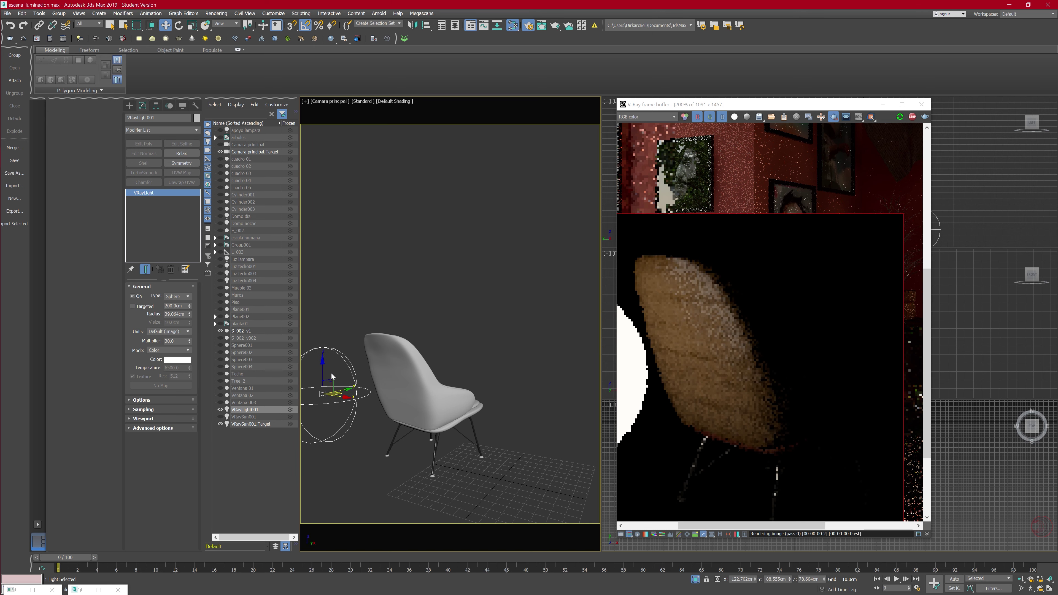
pyautogui.moveTo(323, 369)
pyautogui.mouseDown()
pyautogui.moveTo(324, 396)
pyautogui.moveTo(324, 374)
pyautogui.mouseUp()
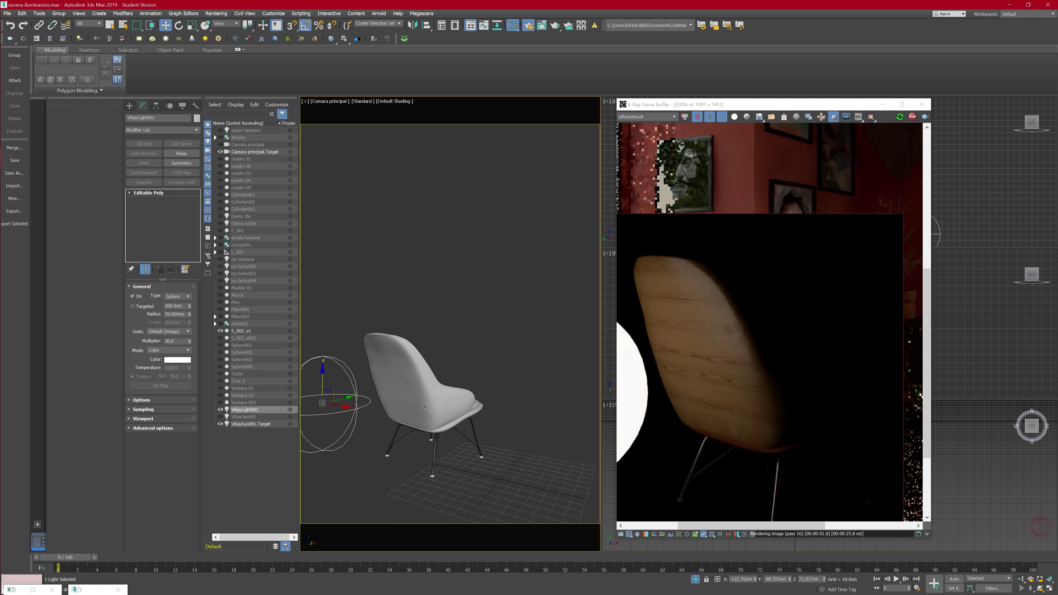
# Step: Rotate the chair 45 degrees around its vertical axis
pyautogui.click(415, 387)
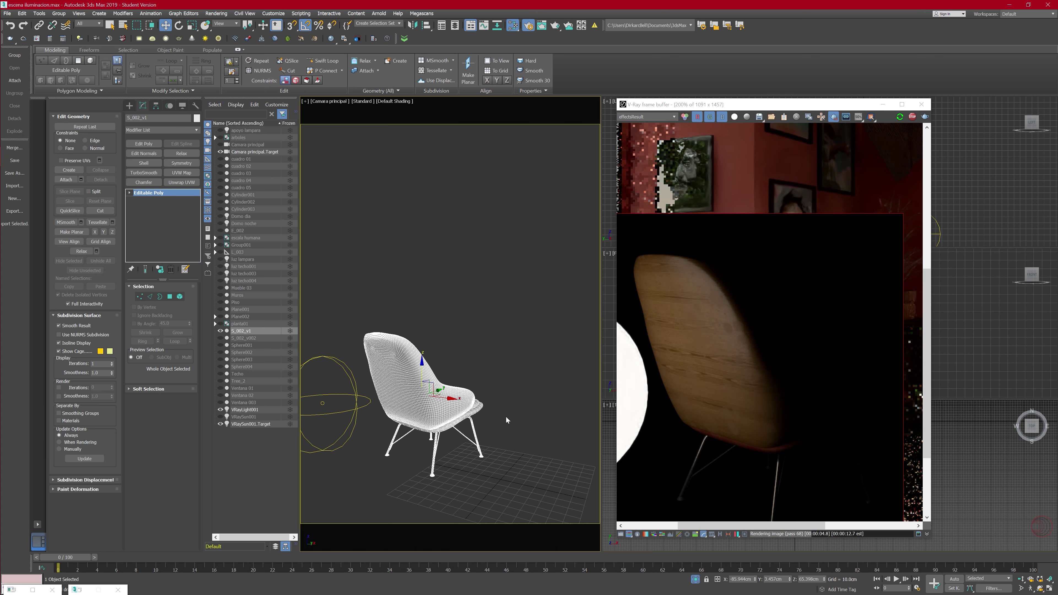
pyautogui.moveTo(514, 416); pyautogui.dragTo(514, 447, button='middle')
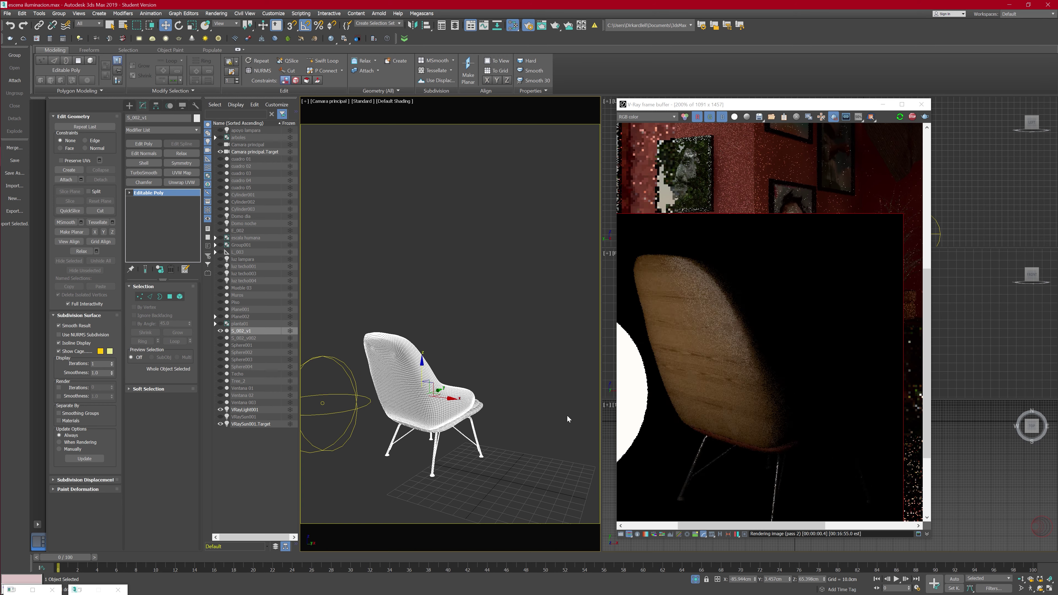
pyautogui.press('e')
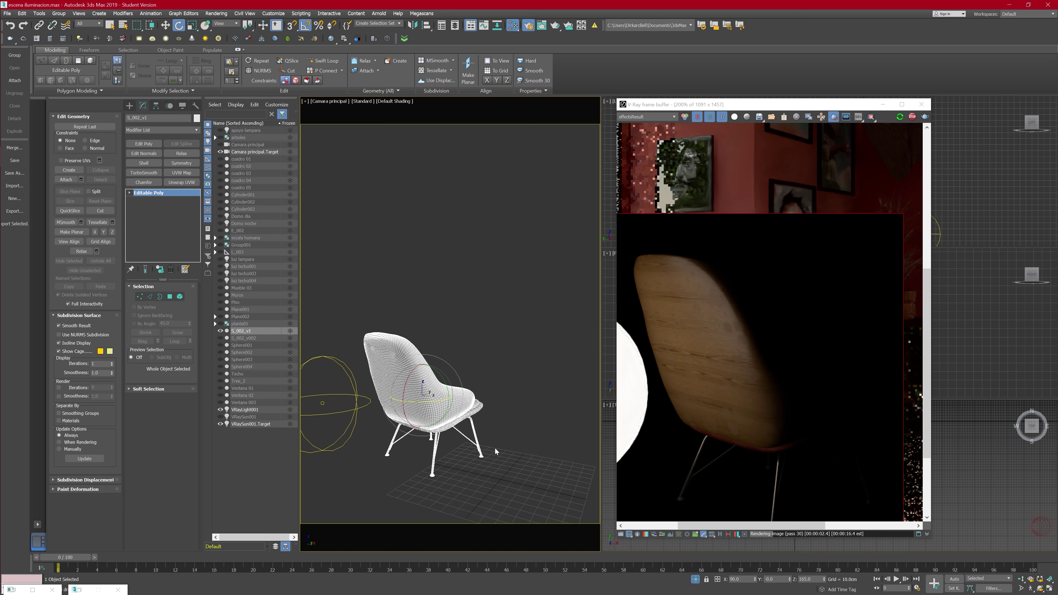
pyautogui.click(495, 449)
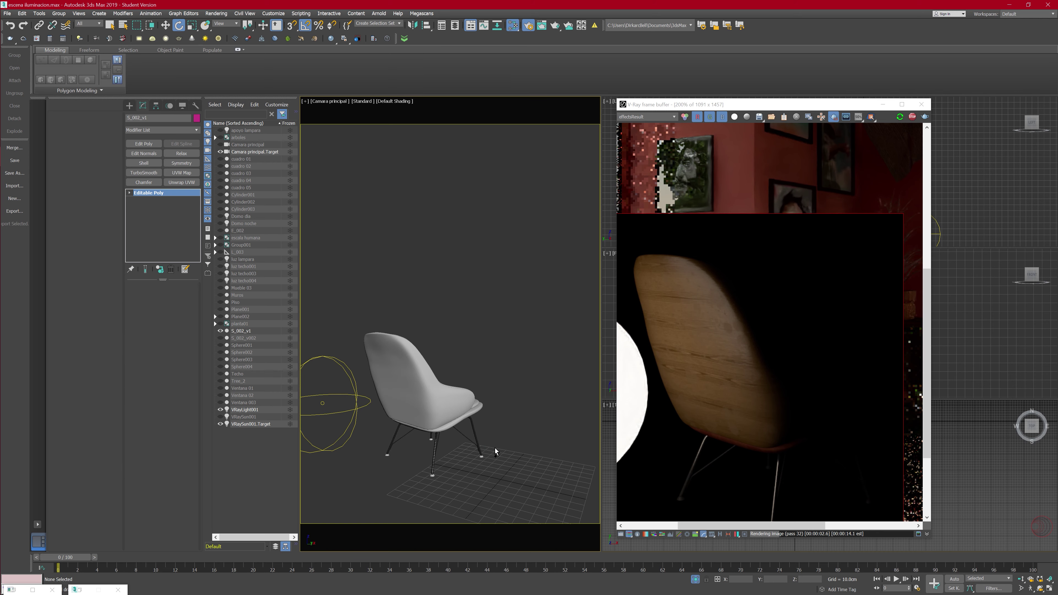
pyautogui.click(427, 407)
pyautogui.moveTo(430, 401); pyautogui.dragTo(418, 402)
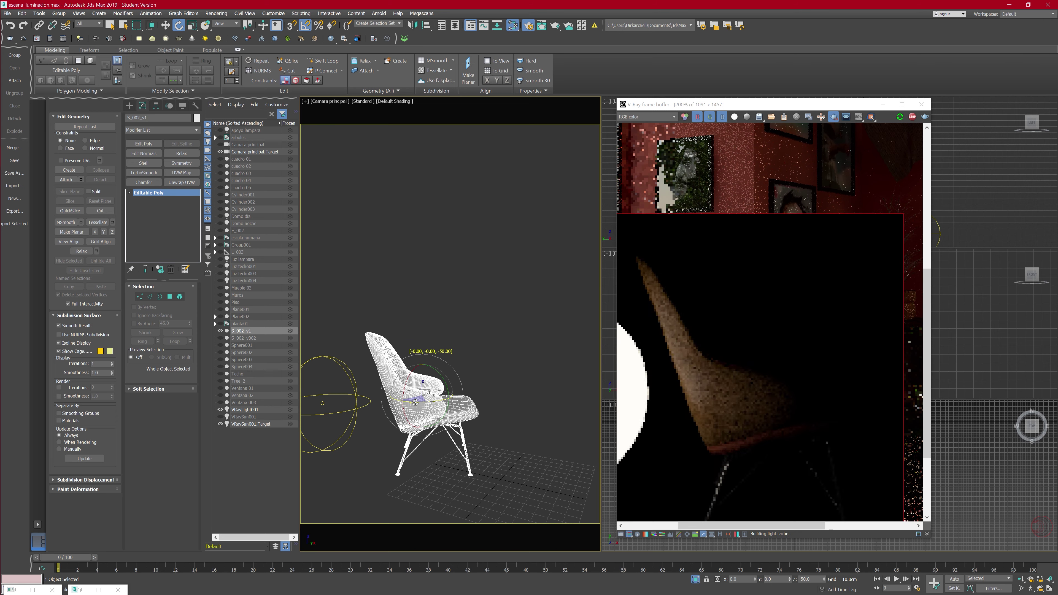
pyautogui.click(467, 434)
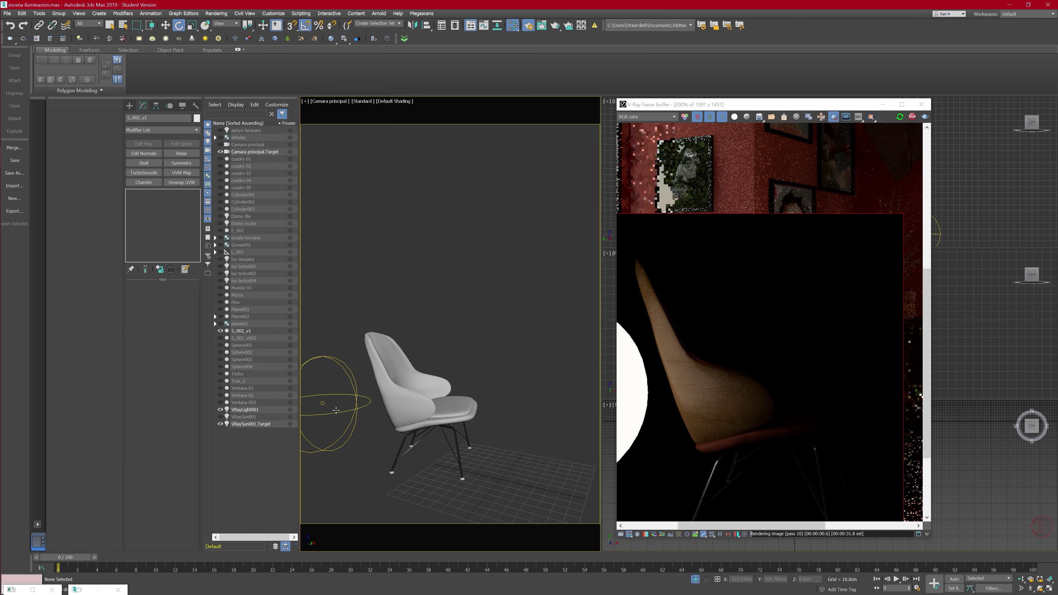
pyautogui.click(322, 402)
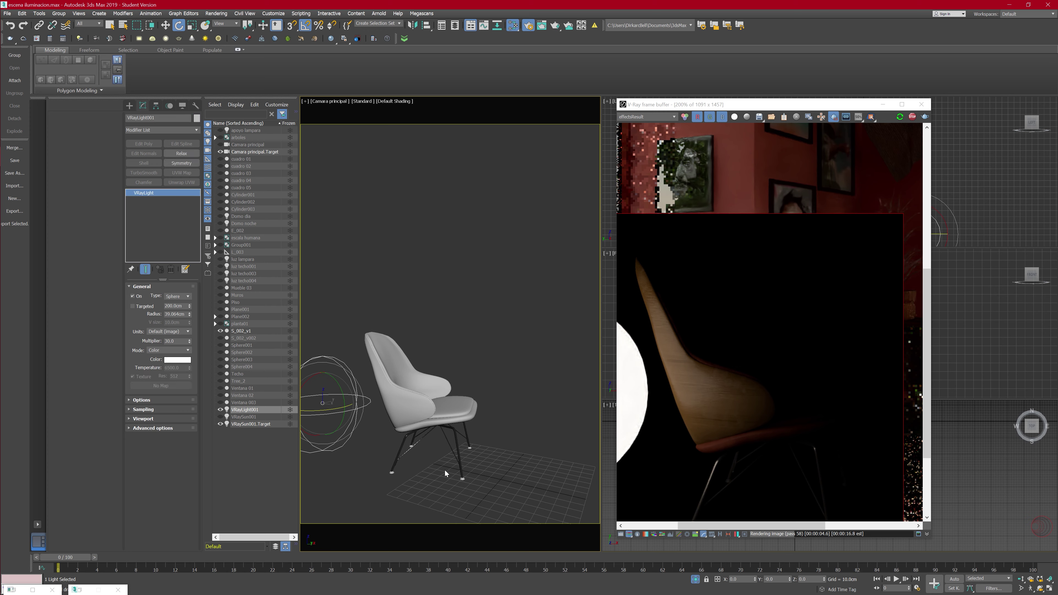
# Step: Inspect the chair in the render and leave S_002_v1 selected
pyautogui.moveTo(762, 416)
pyautogui.mouseDown(button='middle')
pyautogui.moveTo(810, 292)
pyautogui.moveTo(773, 337)
pyautogui.mouseUp(button='middle')
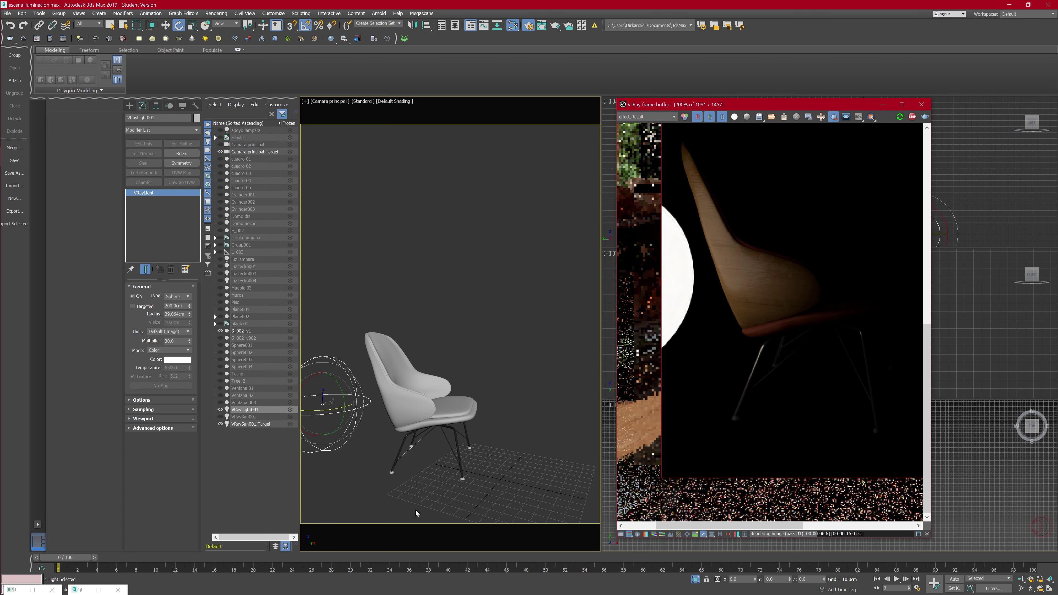
pyautogui.click(490, 445)
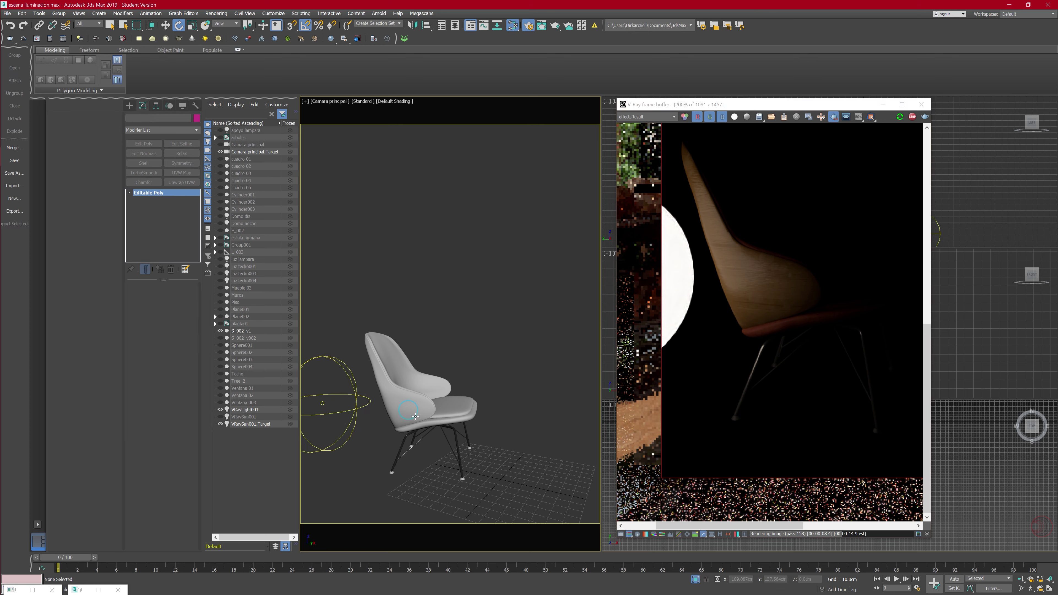
pyautogui.click(416, 416)
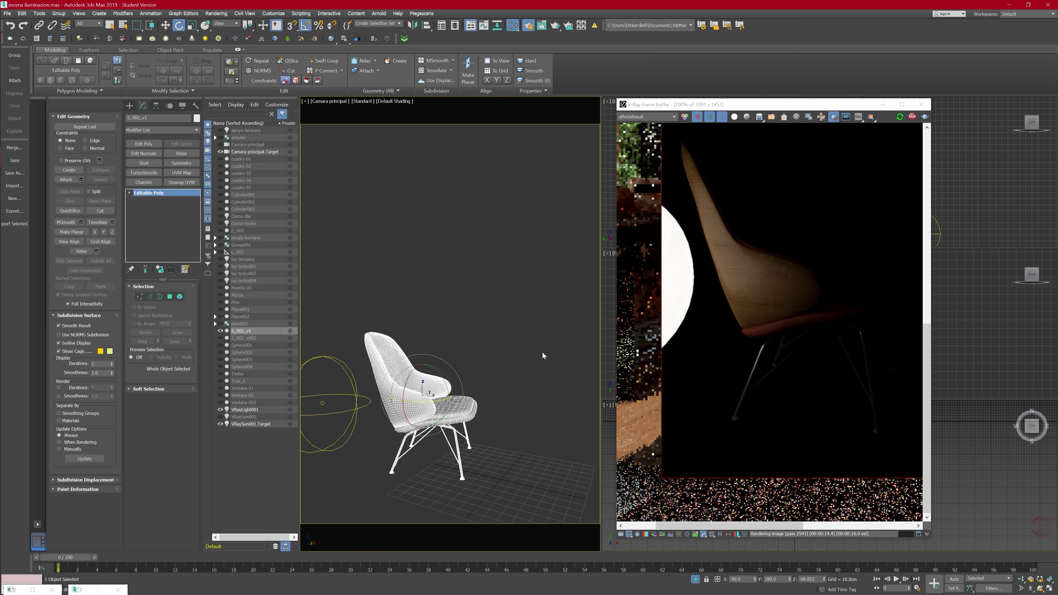
# Step: Open the Slate Material Editor with M and arrange it beside the render window
pyautogui.press('m')
pyautogui.moveTo(1025, 155)
pyautogui.mouseDown()
pyautogui.moveTo(324, 130)
pyautogui.moveTo(330, 136)
pyautogui.mouseUp()
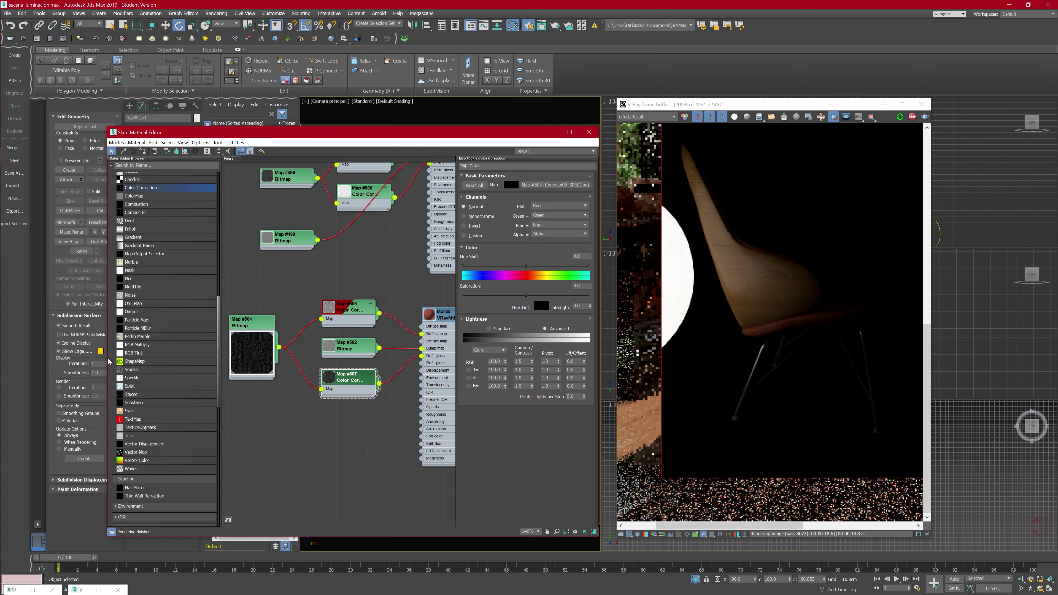
pyautogui.moveTo(105, 358); pyautogui.dragTo(214, 357)
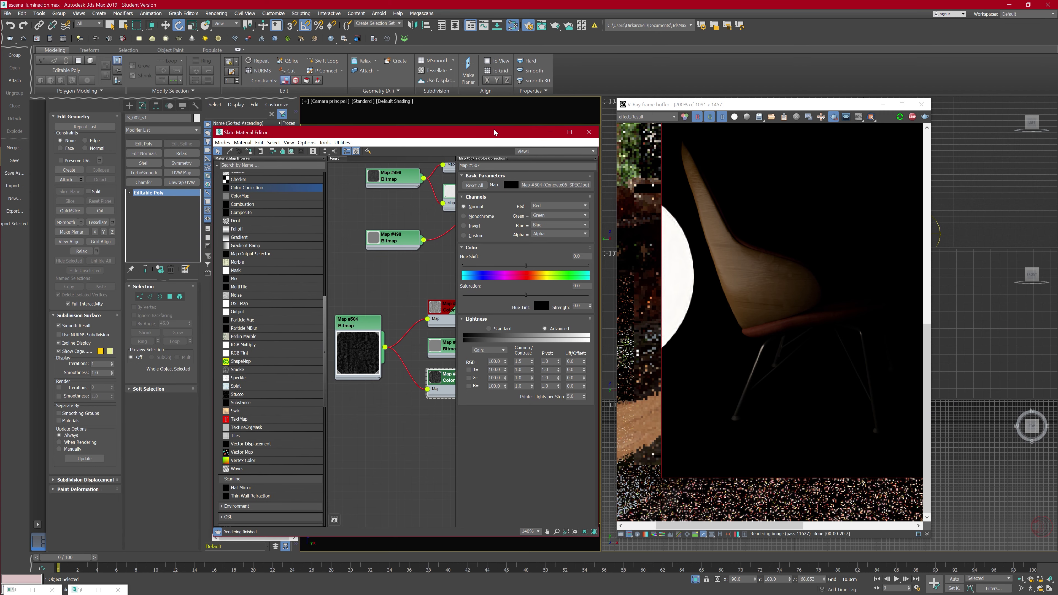
pyautogui.moveTo(494, 131); pyautogui.dragTo(560, 133)
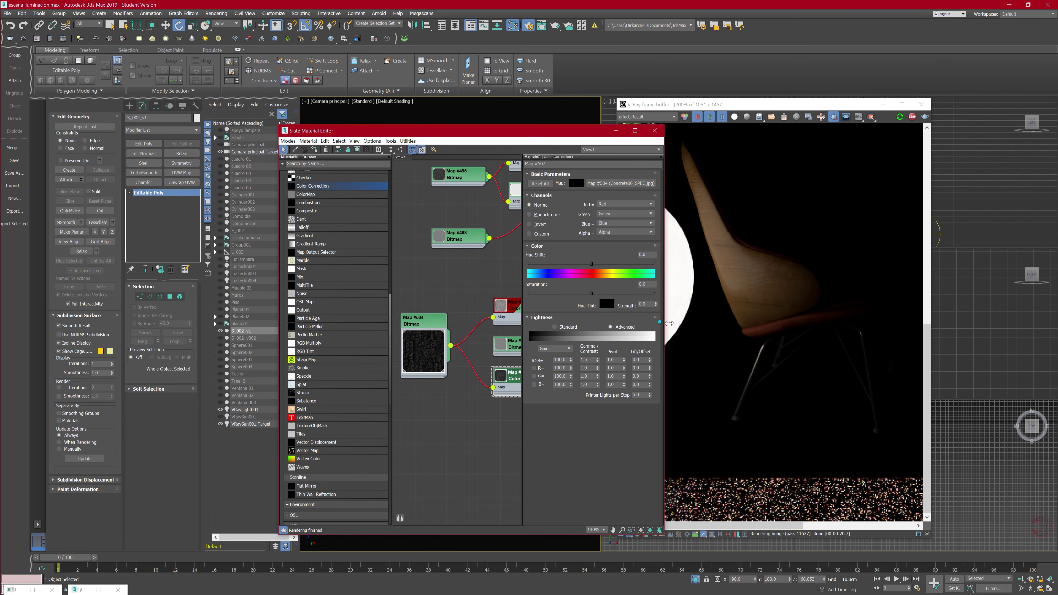
pyautogui.moveTo(670, 323); pyautogui.dragTo(711, 323)
pyautogui.moveTo(790, 107); pyautogui.dragTo(892, 113)
pyautogui.scroll(-2, 490, 423)
pyautogui.moveTo(489, 424)
pyautogui.mouseDown(button='middle')
pyautogui.moveTo(511, 369)
pyautogui.moveTo(512, 203)
pyautogui.mouseUp(button='middle')
pyautogui.scroll(-1, 515, 300)
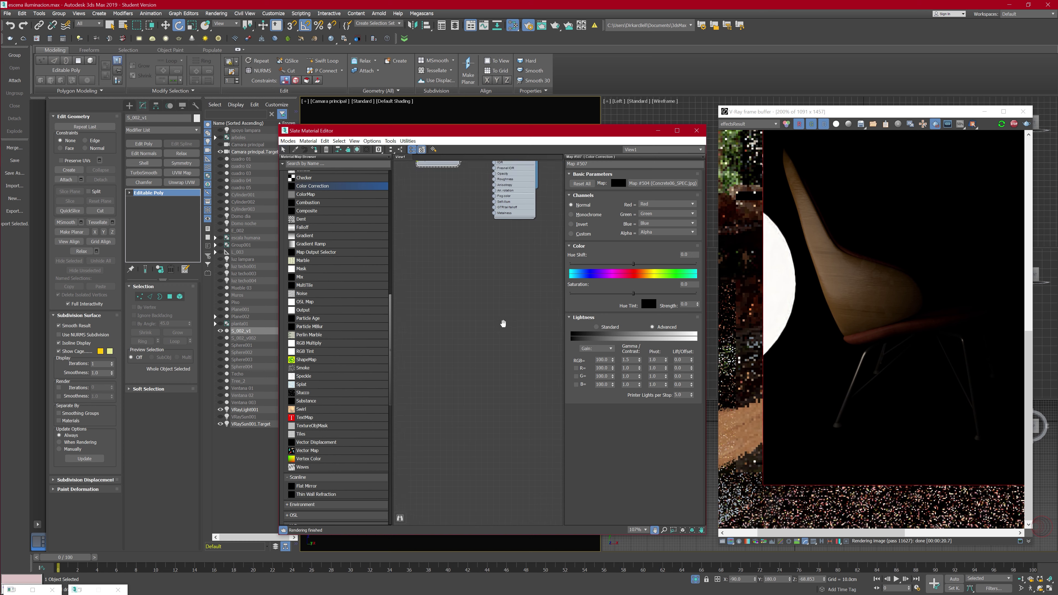
pyautogui.scroll(10, 343, 268)
pyautogui.scroll(5, 343, 267)
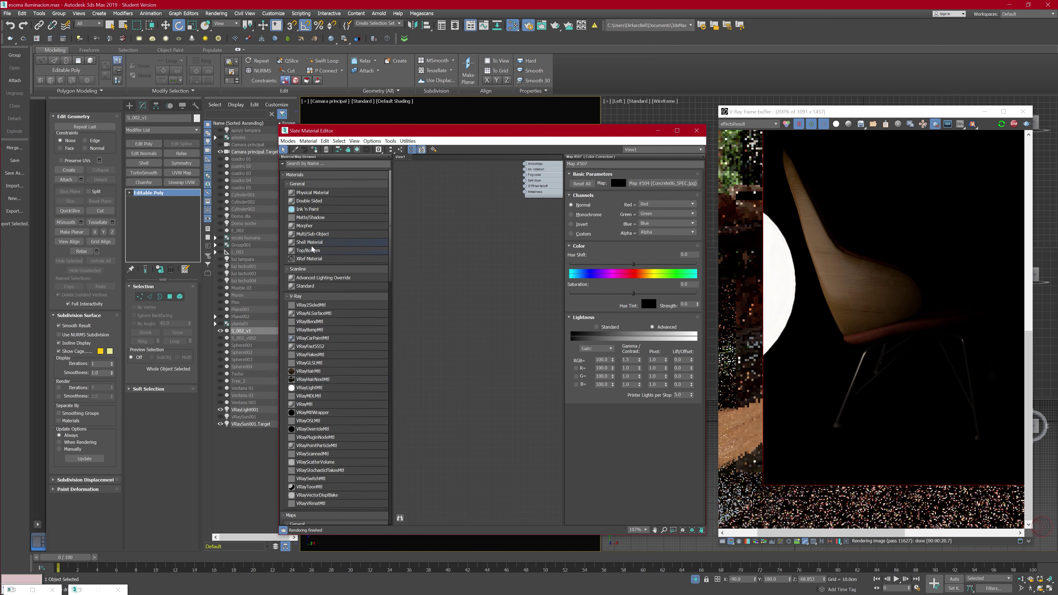
# Step: Add a new Multi/Sub-Object material node to View1
pyautogui.click(310, 235)
pyautogui.moveTo(524, 300); pyautogui.dragTo(522, 301)
pyautogui.doubleClick(515, 302)
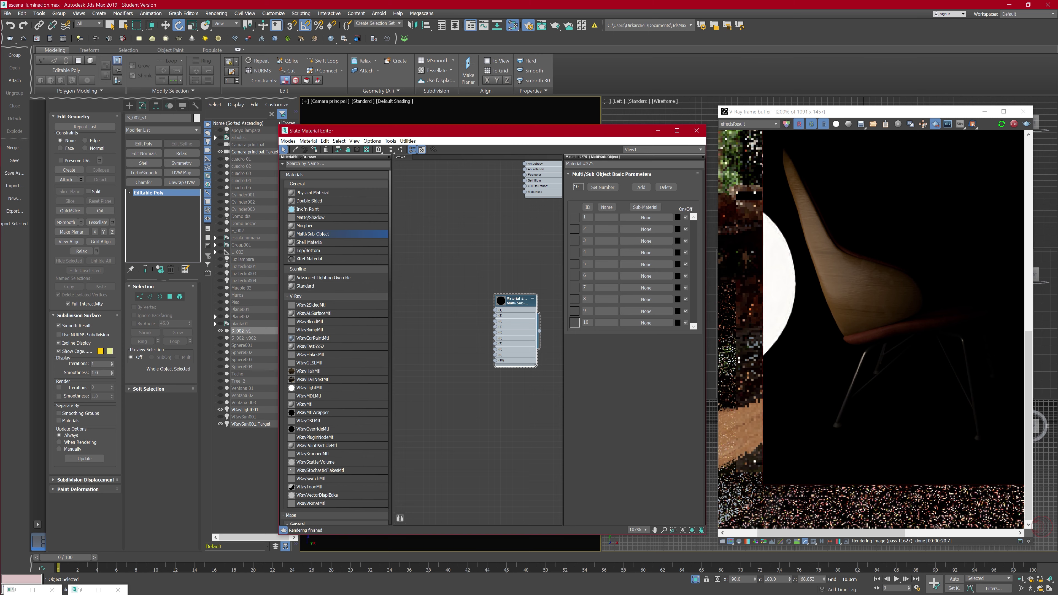
# Step: Delete sub-material slots until the Multi/Sub-Object material has 4 left
pyautogui.moveTo(582, 134); pyautogui.dragTo(832, 127)
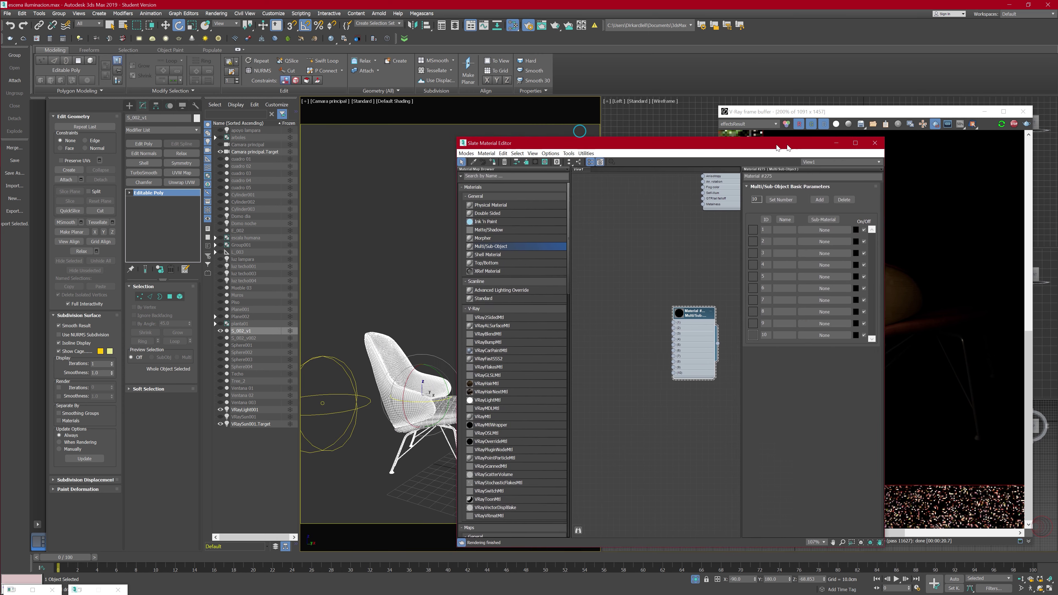
pyautogui.click(480, 450)
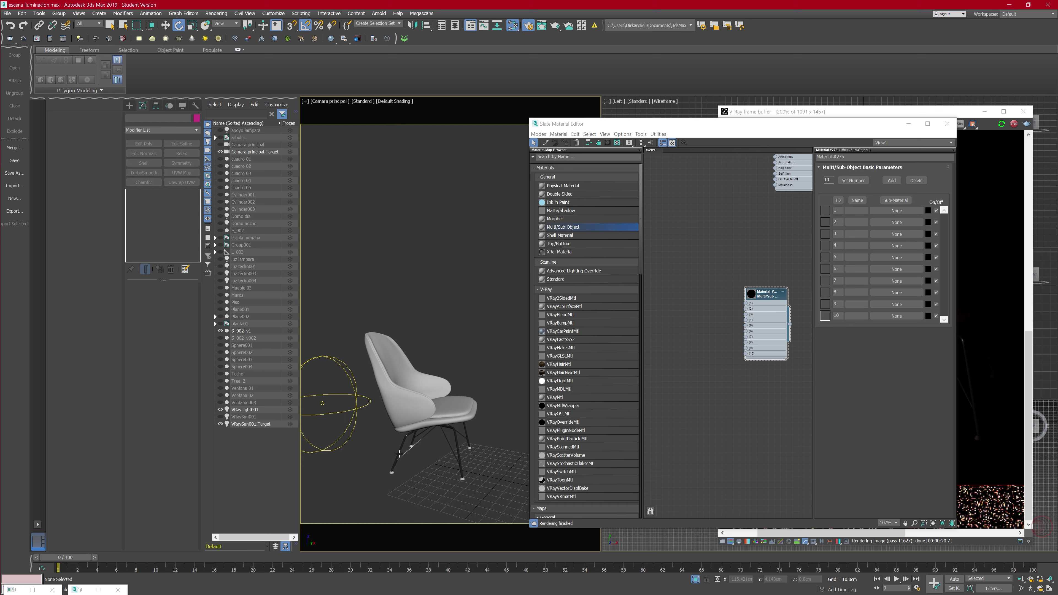
pyautogui.click(763, 297)
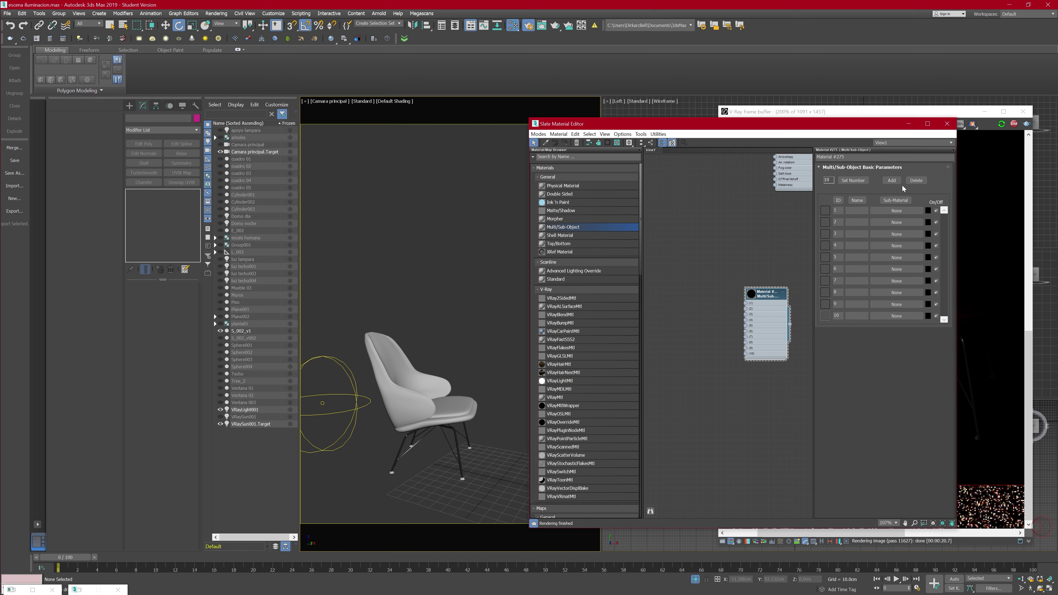
pyautogui.click(916, 180)
pyautogui.click(917, 181)
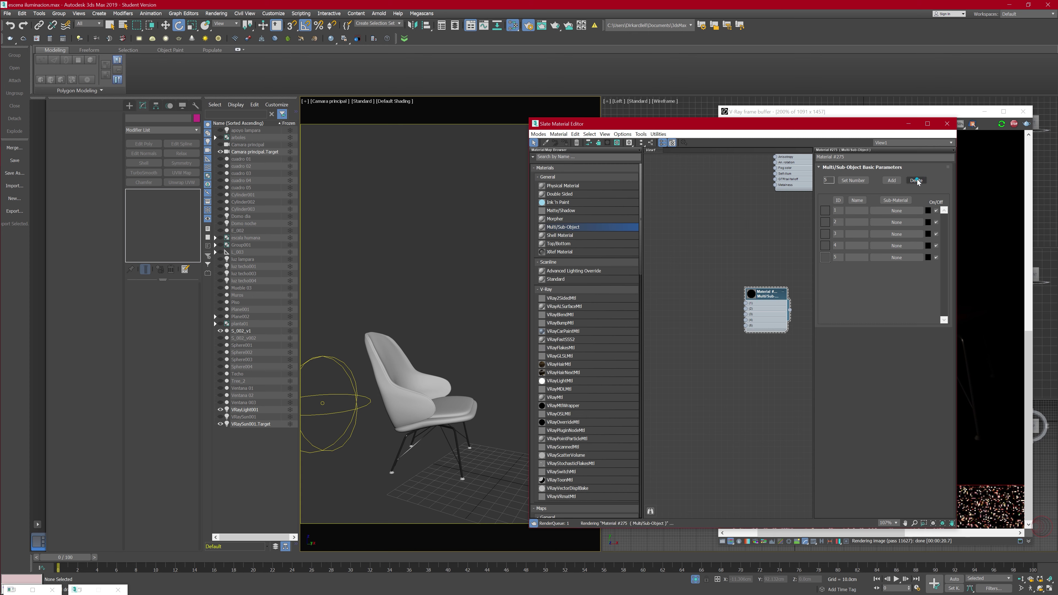
pyautogui.moveTo(765, 297); pyautogui.dragTo(768, 288)
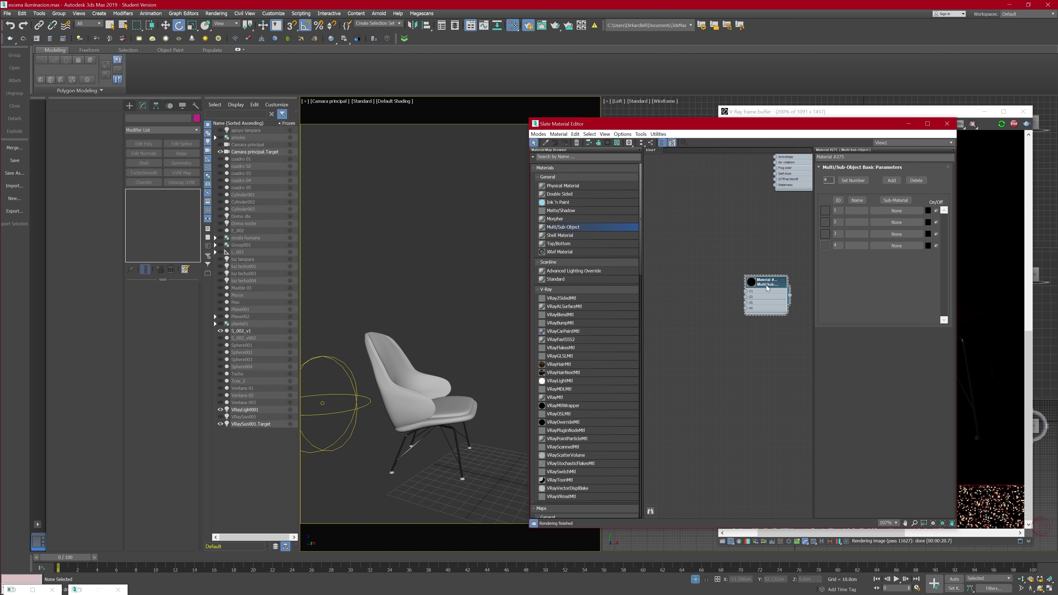
# Step: Toggle off isolated display and switch the sphere light off
pyautogui.click(695, 579)
pyautogui.click(324, 404)
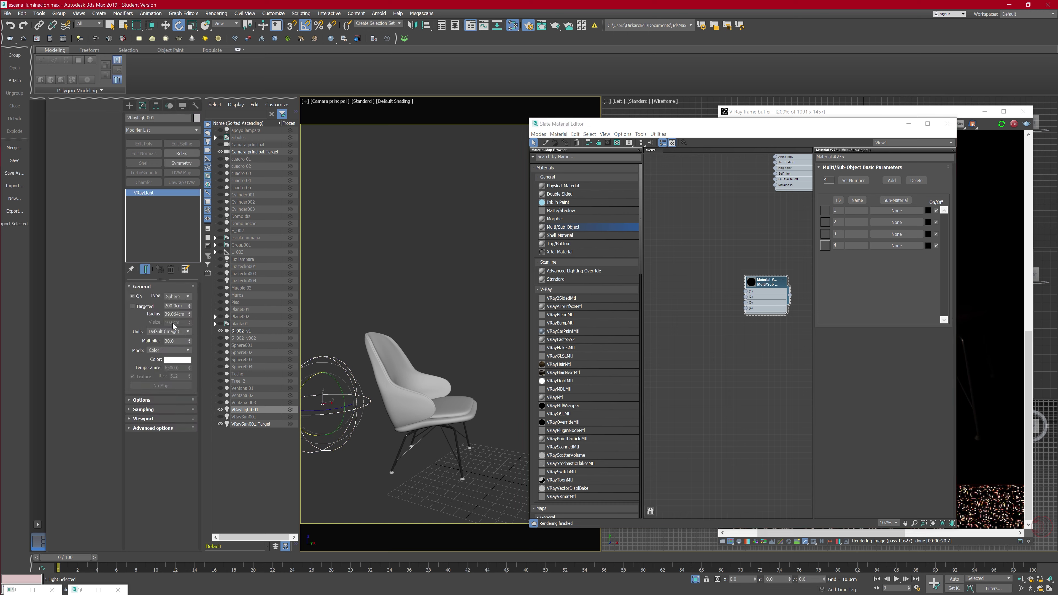
pyautogui.click(132, 296)
# Step: End Isolate Selection with Alt+Q, inspect the V-Ray render, then select chair S_002_v1
pyautogui.hotkey('alt', 'q')
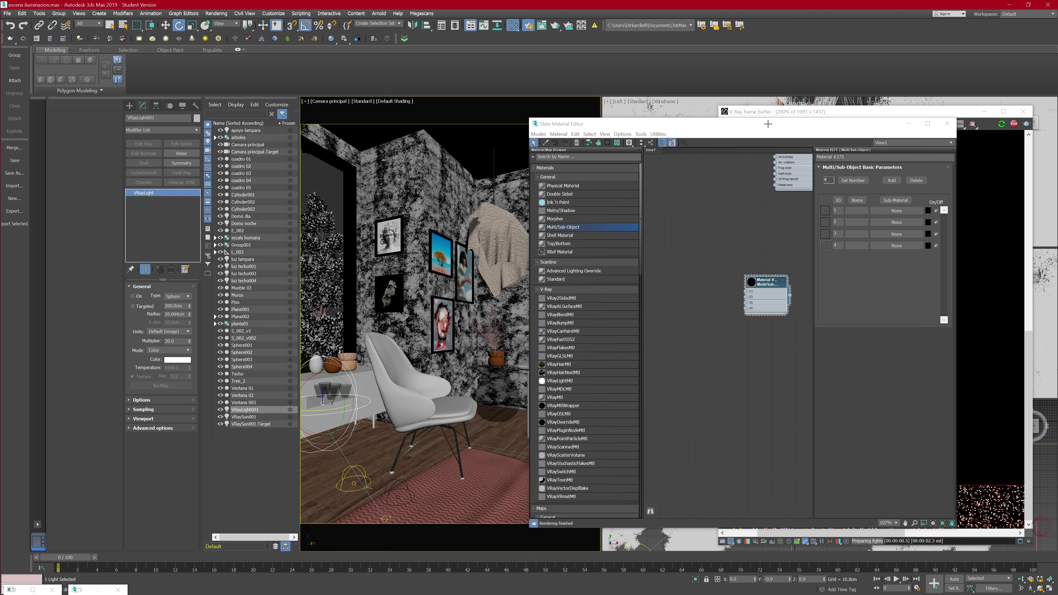
pyautogui.moveTo(769, 124); pyautogui.dragTo(506, 132)
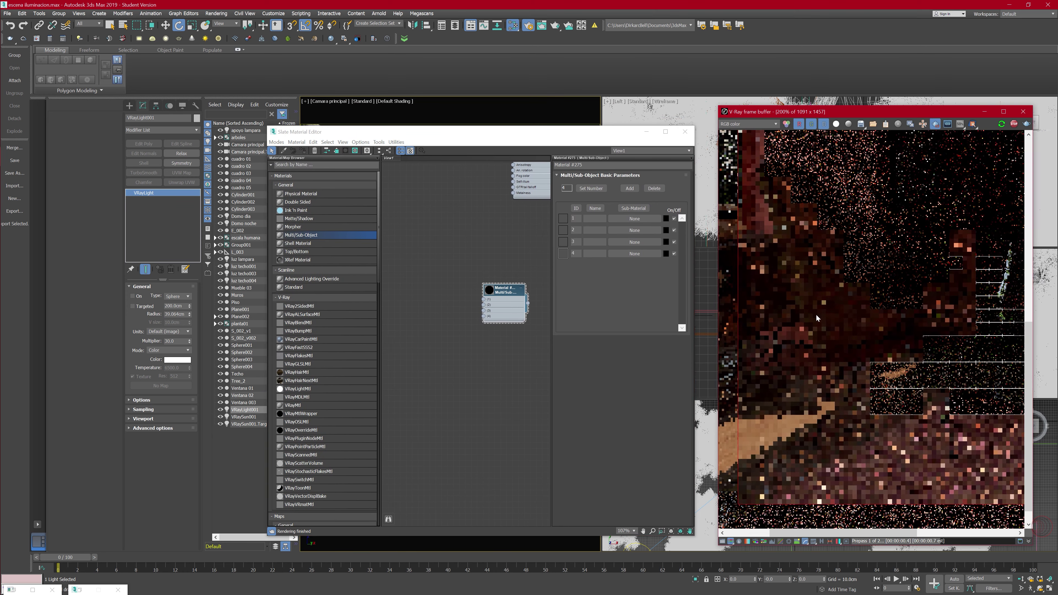
pyautogui.scroll(-2, 816, 315)
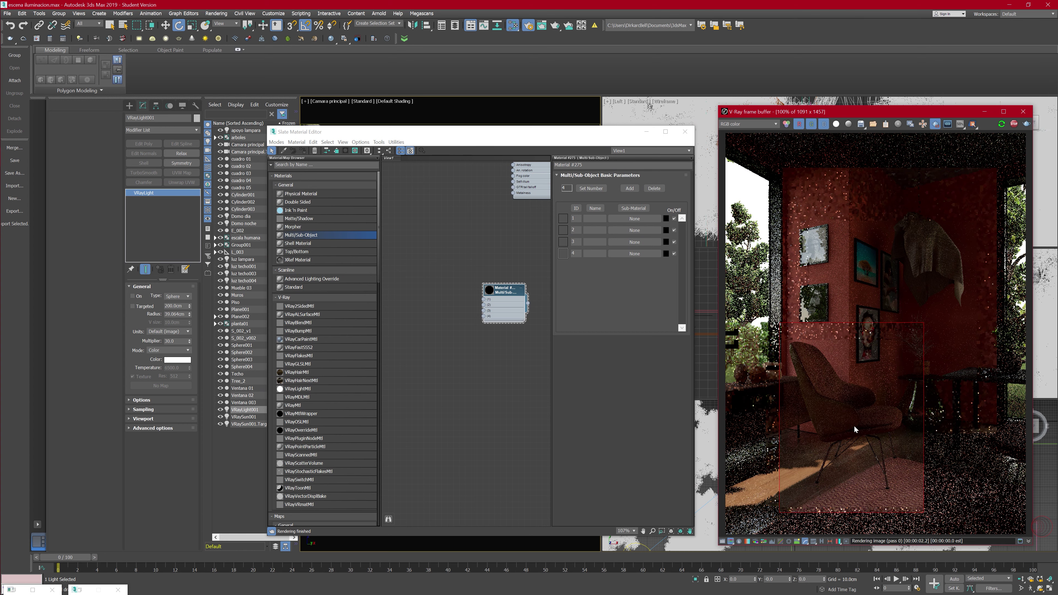
pyautogui.scroll(1, 854, 425)
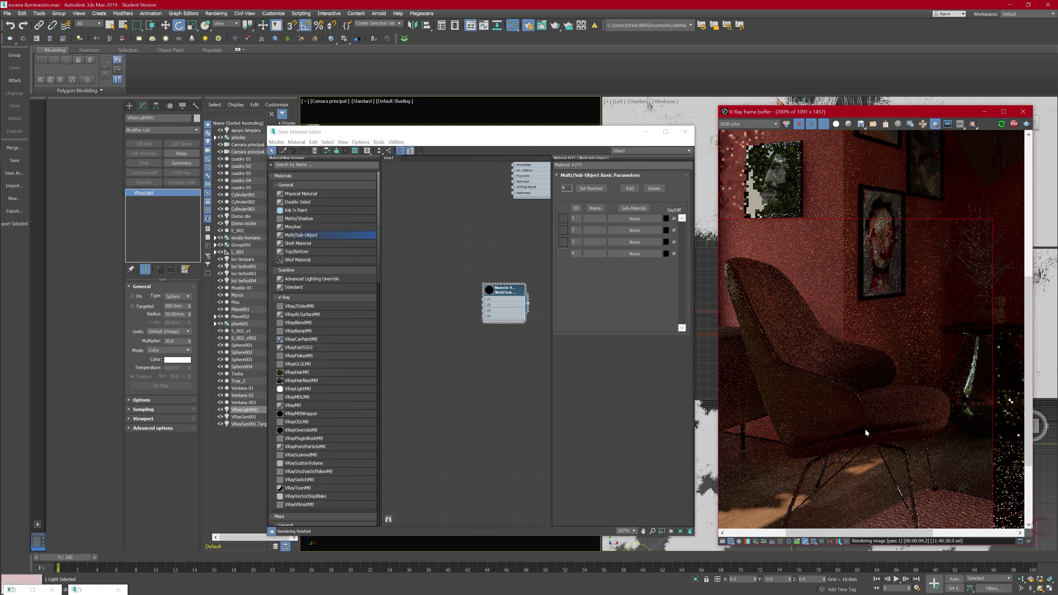
pyautogui.scroll(-1, 865, 429)
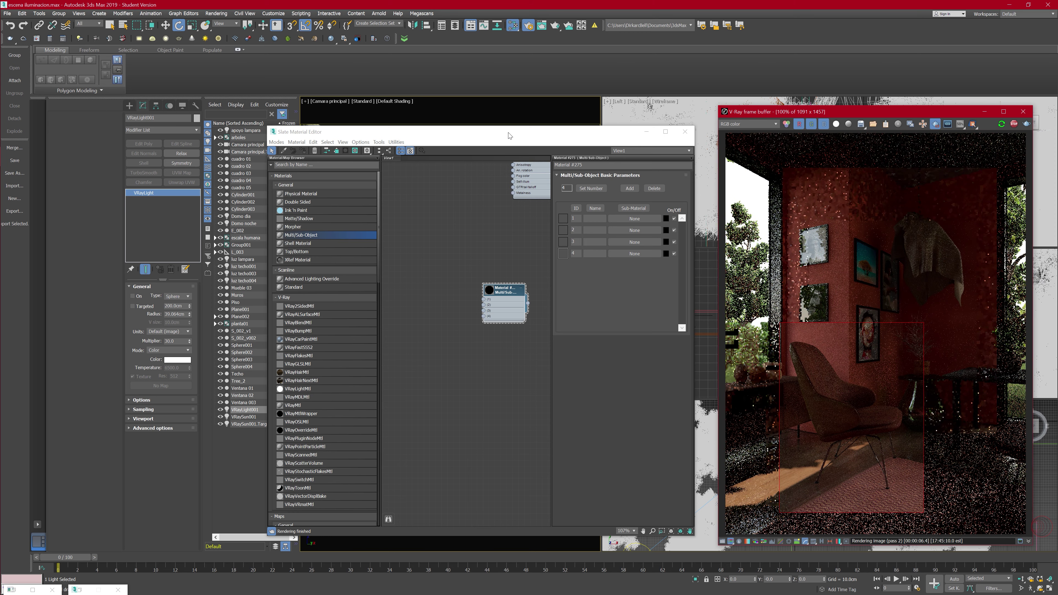
pyautogui.moveTo(509, 135); pyautogui.dragTo(536, 137)
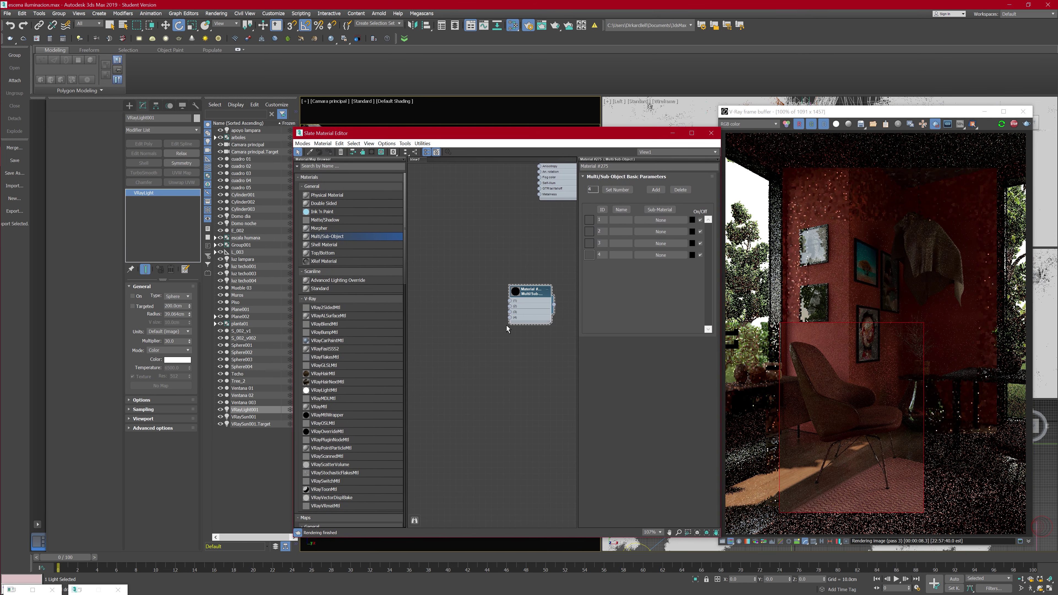
pyautogui.moveTo(502, 275); pyautogui.dragTo(510, 280, button='middle')
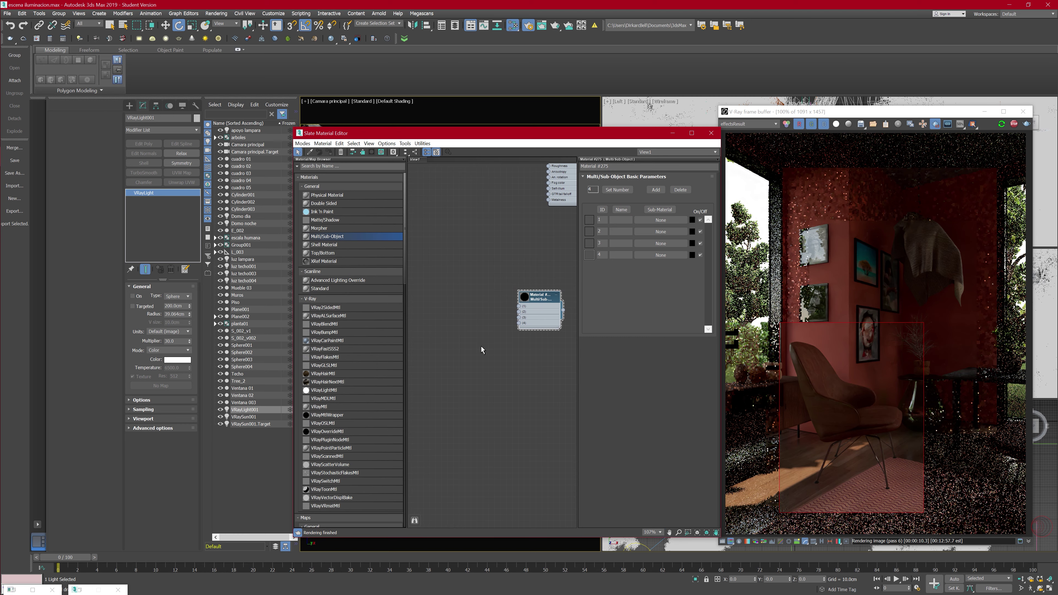
pyautogui.moveTo(531, 138); pyautogui.dragTo(741, 122)
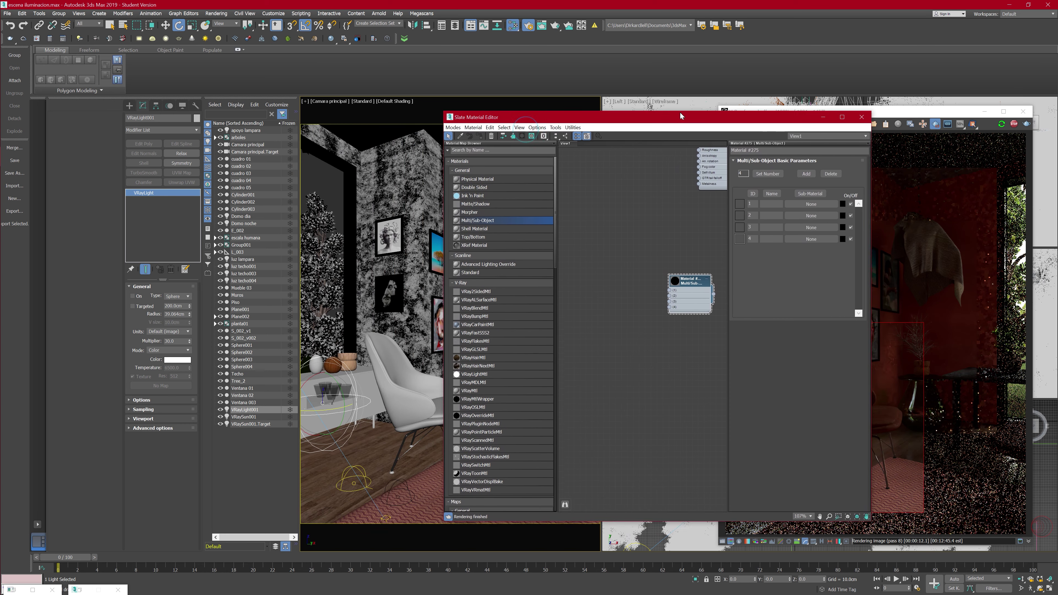
pyautogui.click(411, 399)
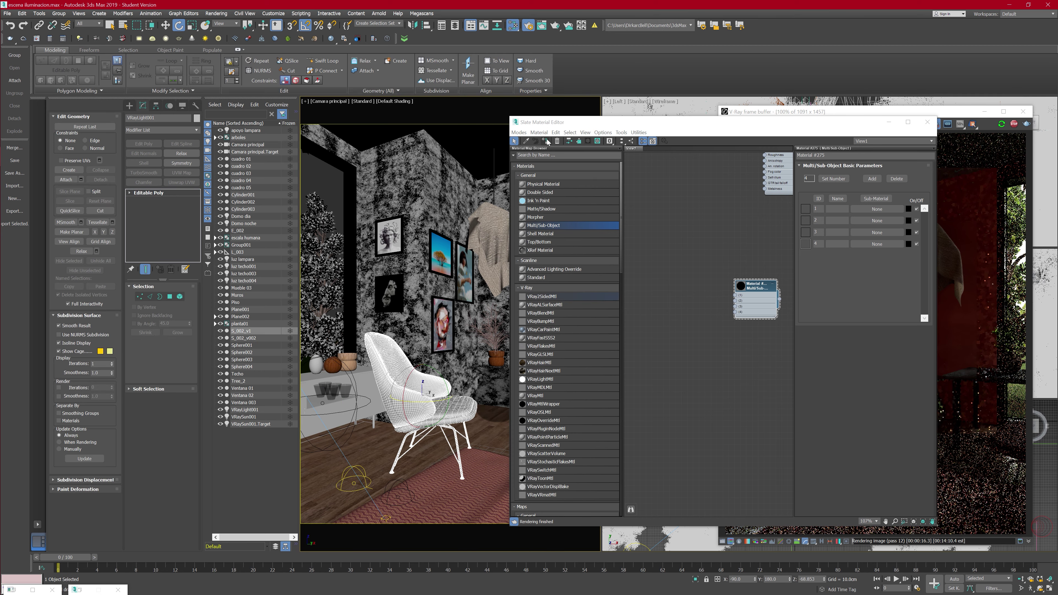
# Step: Select the chair and add four VRayMtl nodes in a column in View1
pyautogui.click(571, 176)
pyautogui.moveTo(771, 125); pyautogui.dragTo(553, 131)
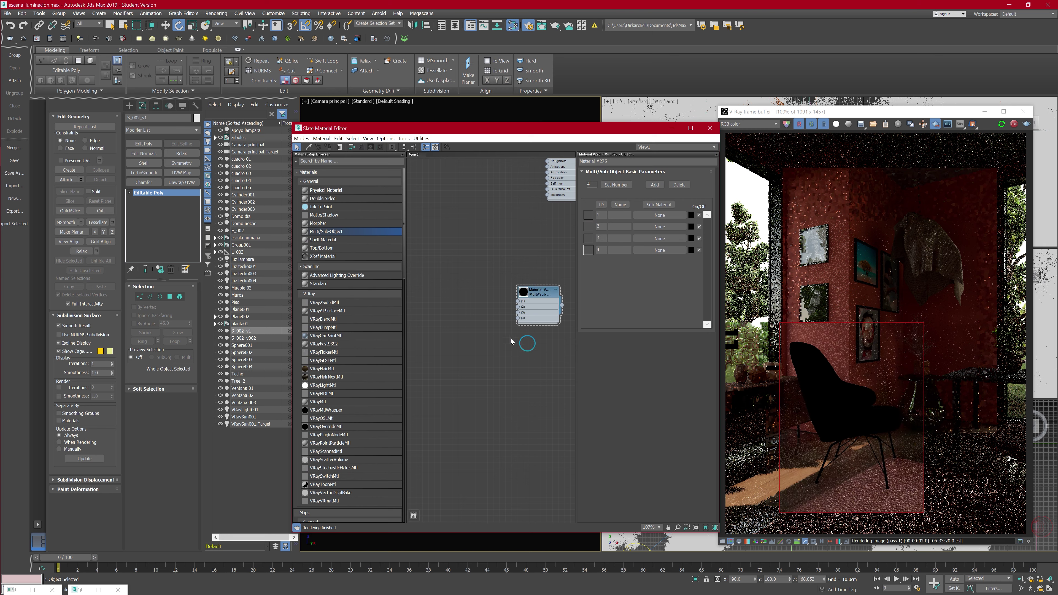
pyautogui.moveTo(318, 407); pyautogui.dragTo(438, 270)
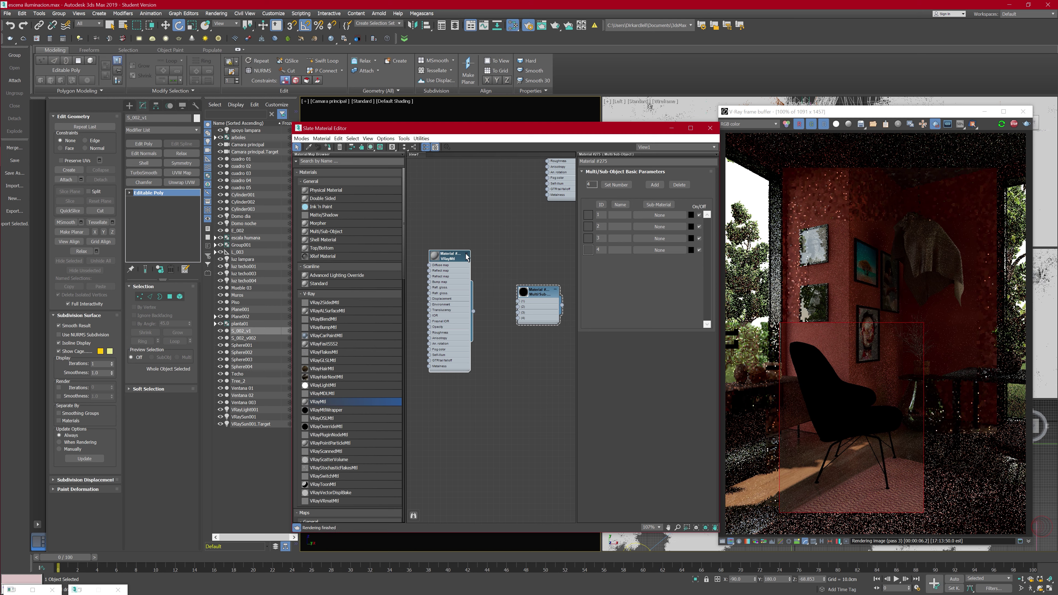
pyautogui.click(466, 254)
pyautogui.keyDown('shift'); pyautogui.moveTo(450, 256); pyautogui.dragTo(452, 318); pyautogui.keyUp('shift')
pyautogui.moveTo(488, 250); pyautogui.dragTo(444, 335)
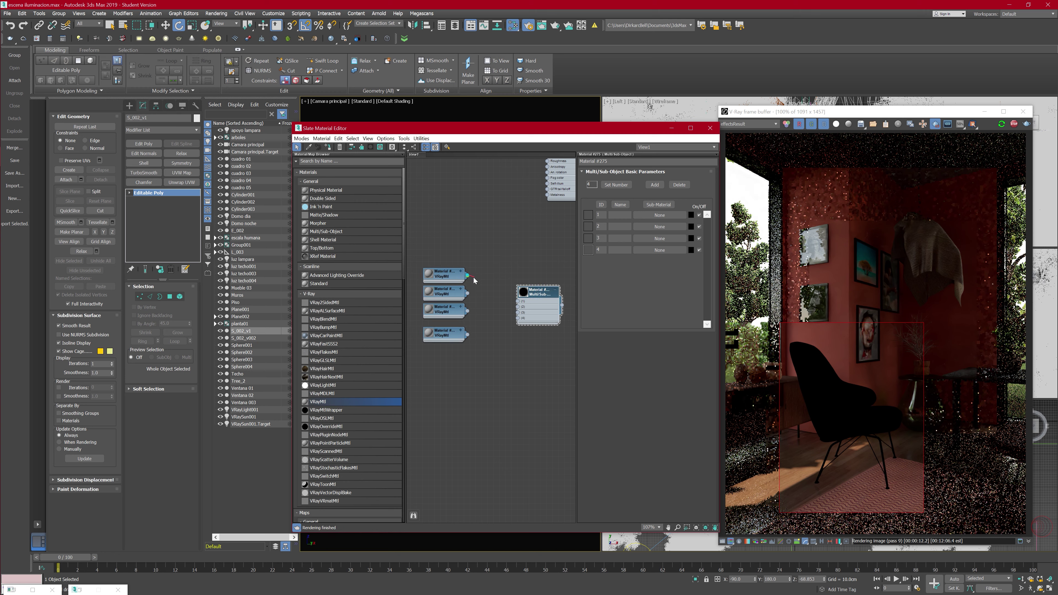
# Step: Wire the first three VRayMtl nodes into Multi/Sub-Object slots 1, 2 and 3
pyautogui.moveTo(475, 279); pyautogui.dragTo(518, 301)
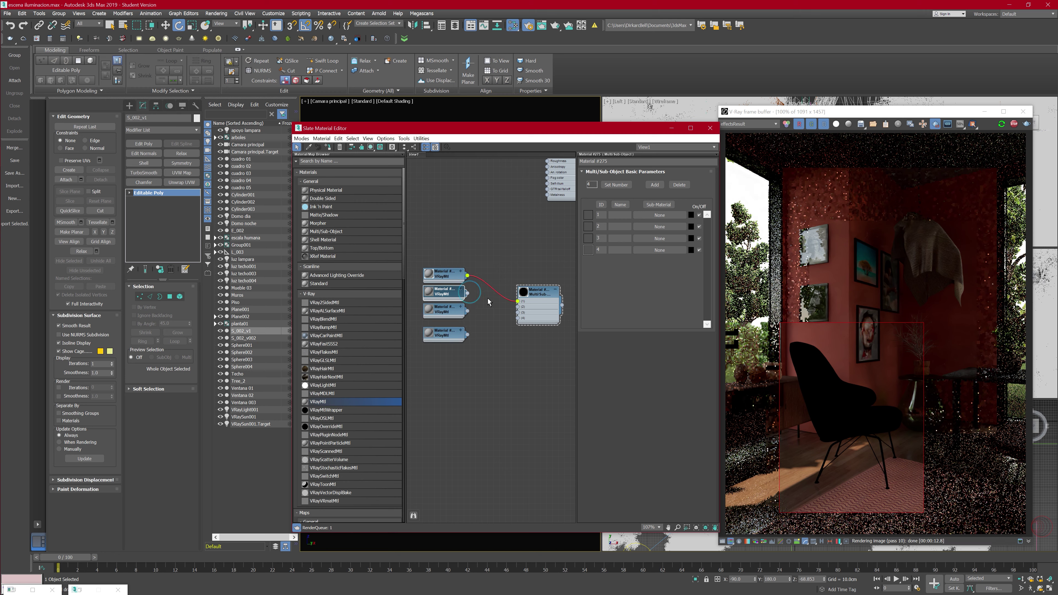
pyautogui.moveTo(467, 293); pyautogui.dragTo(517, 306)
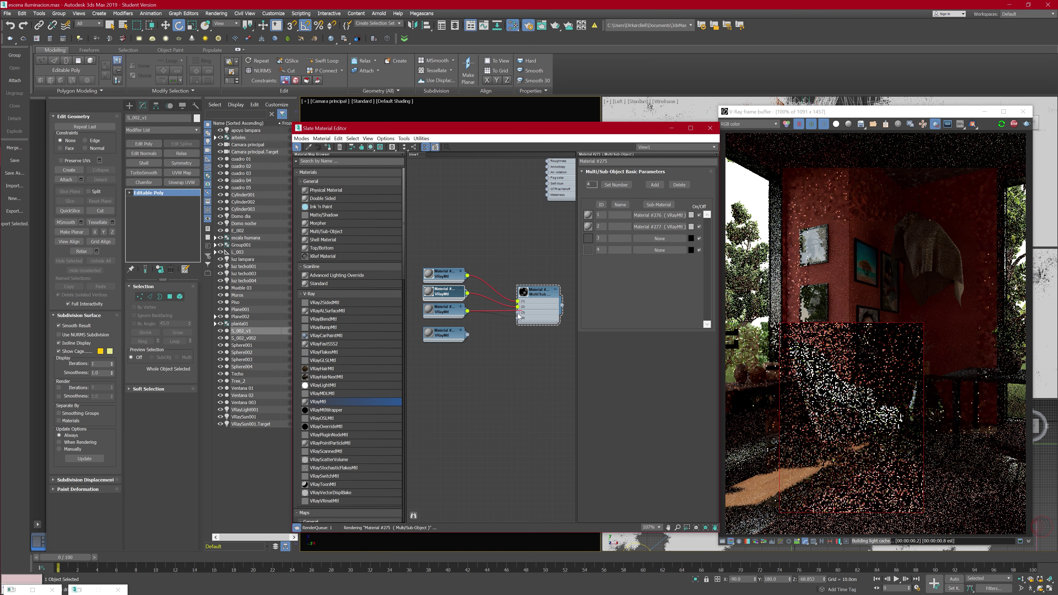
pyautogui.moveTo(467, 311); pyautogui.dragTo(518, 313)
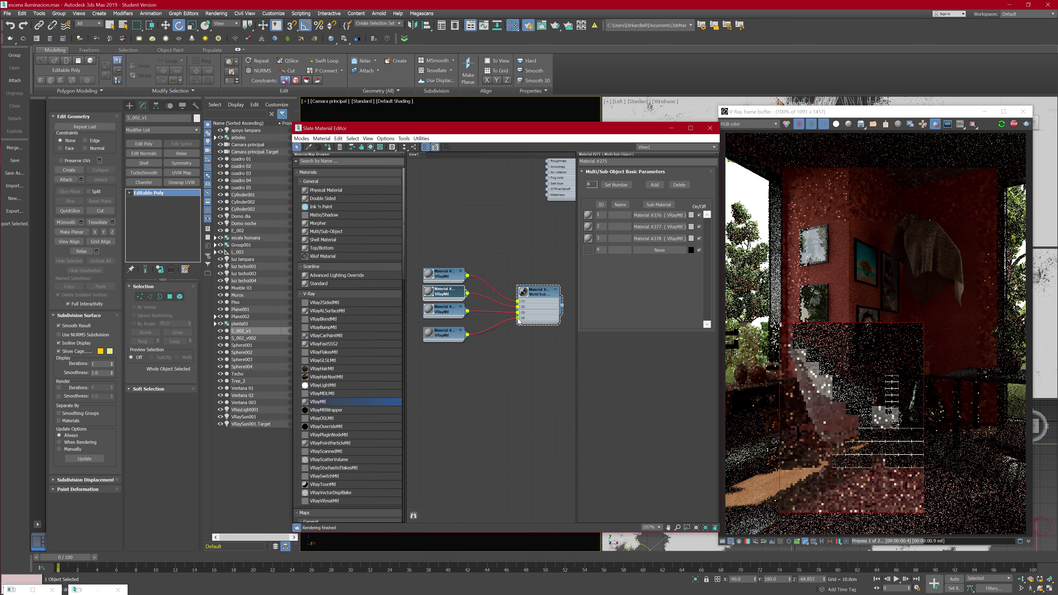
# Step: Wire the fourth VRayMtl into slot 4 and confirm the first sub-material's red diffuse
pyautogui.moveTo(467, 334); pyautogui.dragTo(518, 318)
pyautogui.doubleClick(443, 275)
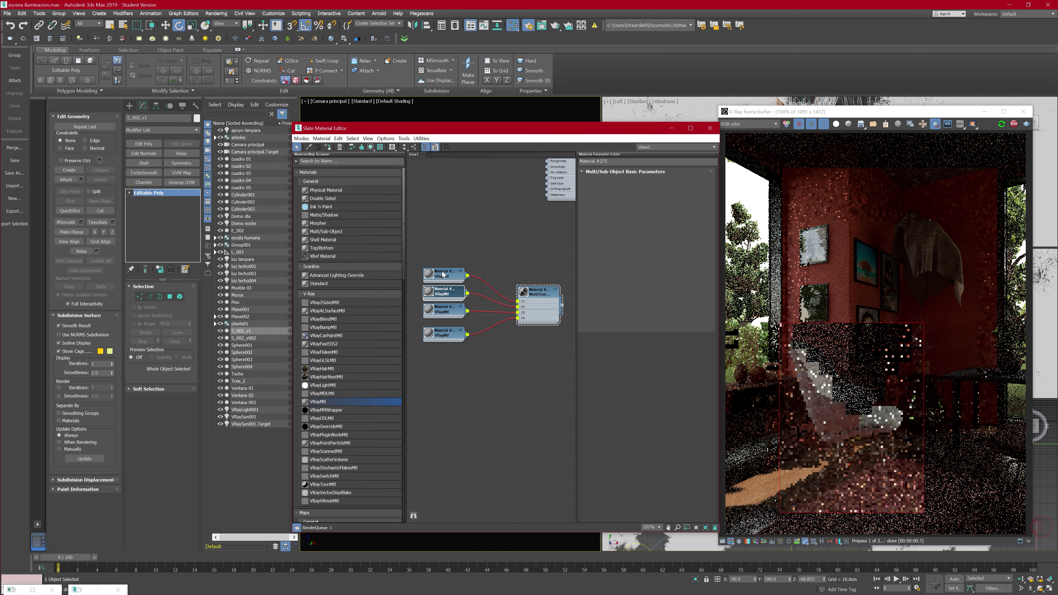
pyautogui.click(627, 182)
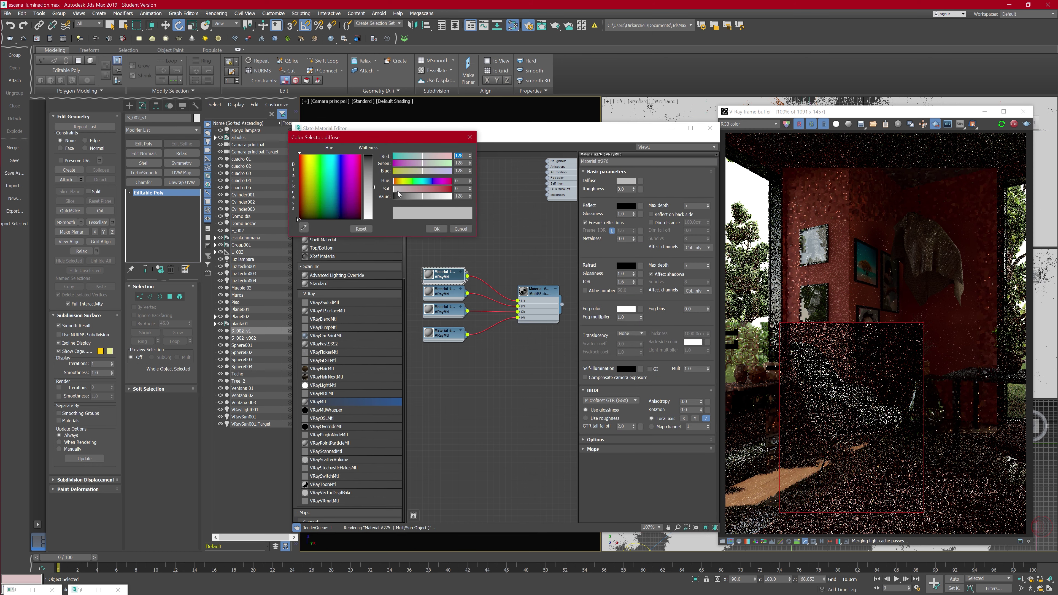
pyautogui.click(437, 229)
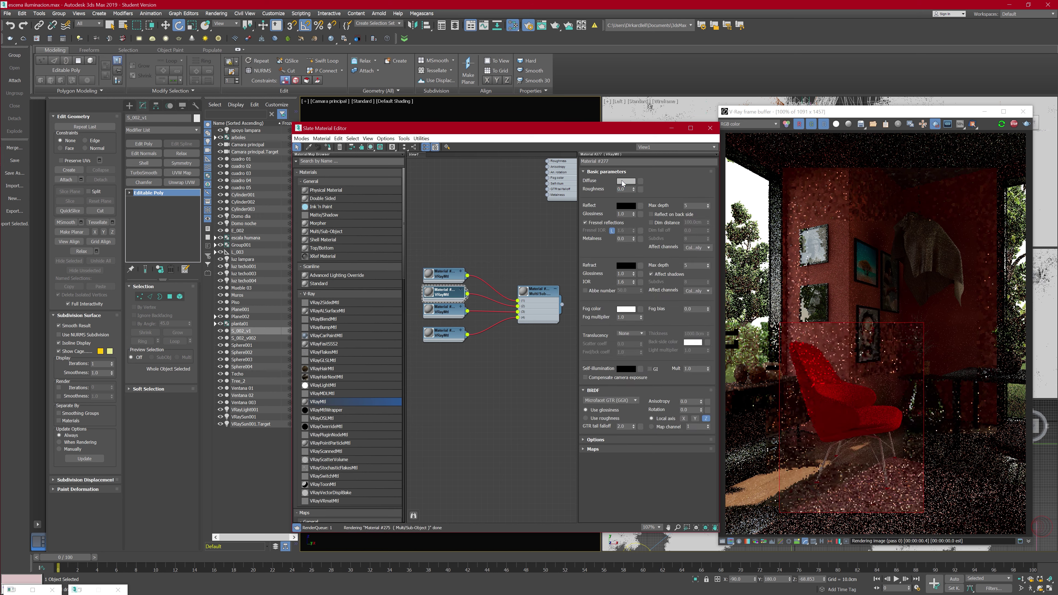
# Step: Give the second sub-material a fully saturated blue diffuse colour
pyautogui.click(622, 182)
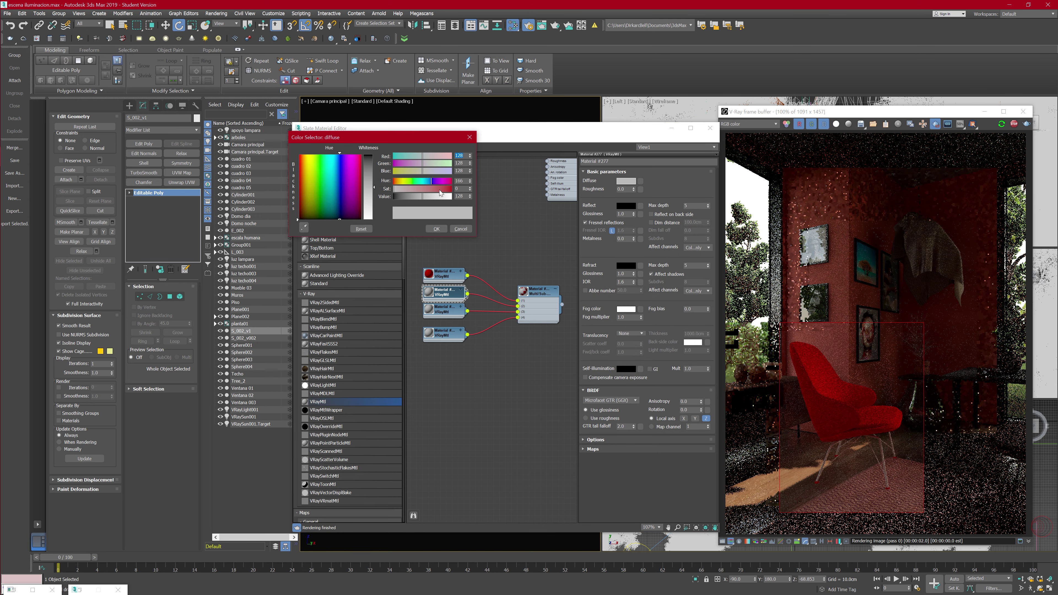
pyautogui.moveTo(440, 193); pyautogui.dragTo(454, 193)
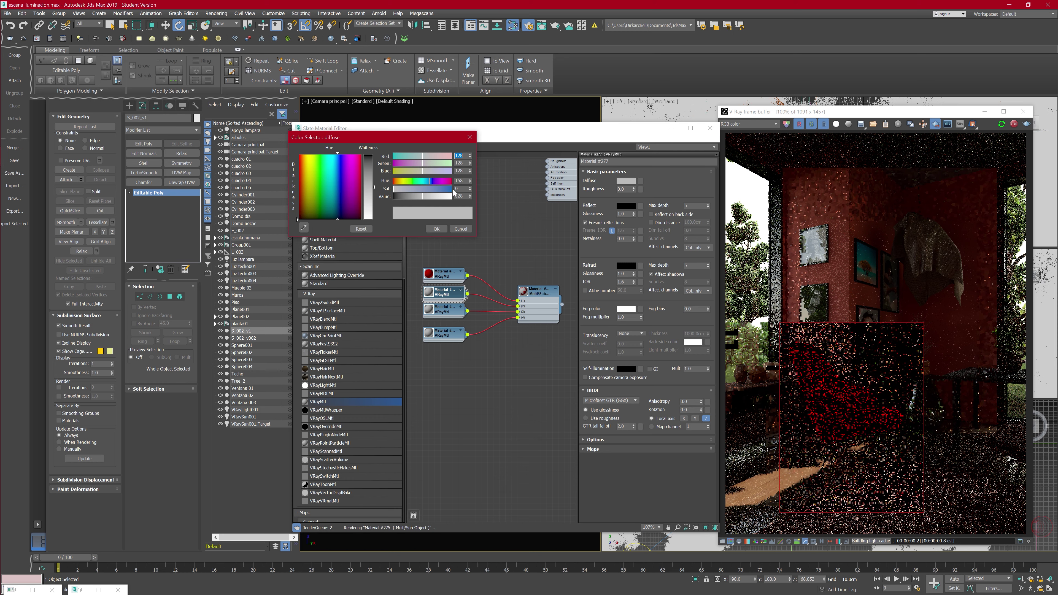
pyautogui.click(454, 193)
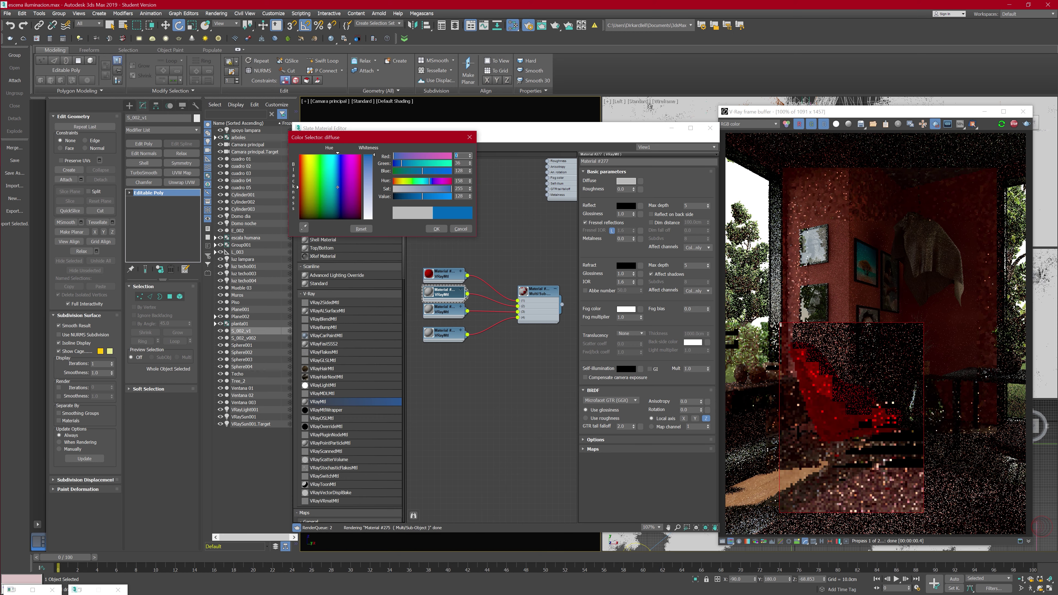
pyautogui.click(436, 229)
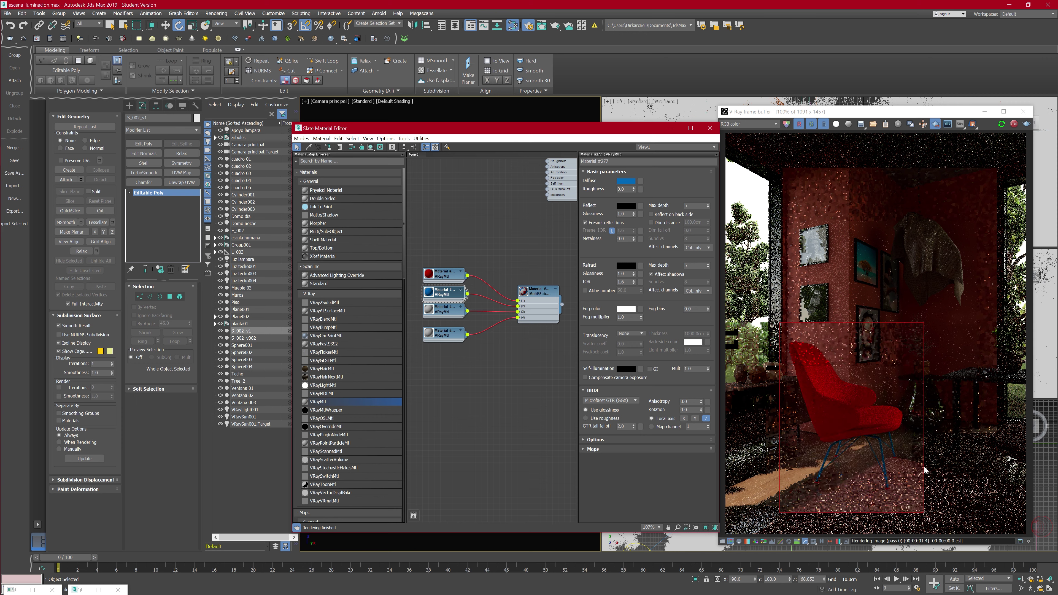
# Step: Give the third sub-material a yellow diffuse colour
pyautogui.click(443, 313)
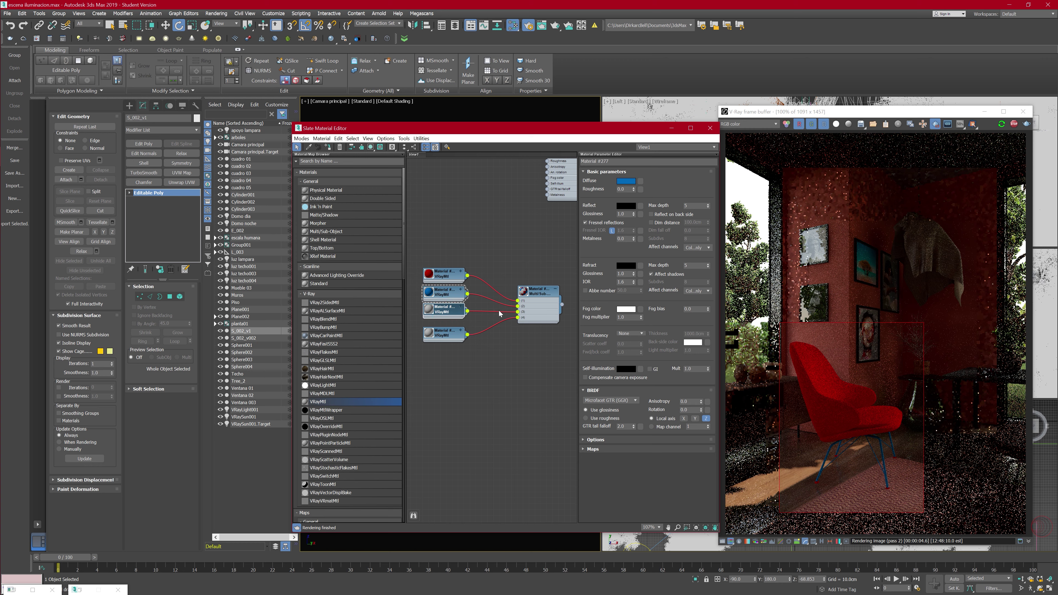
pyautogui.click(626, 181)
pyautogui.click(433, 182)
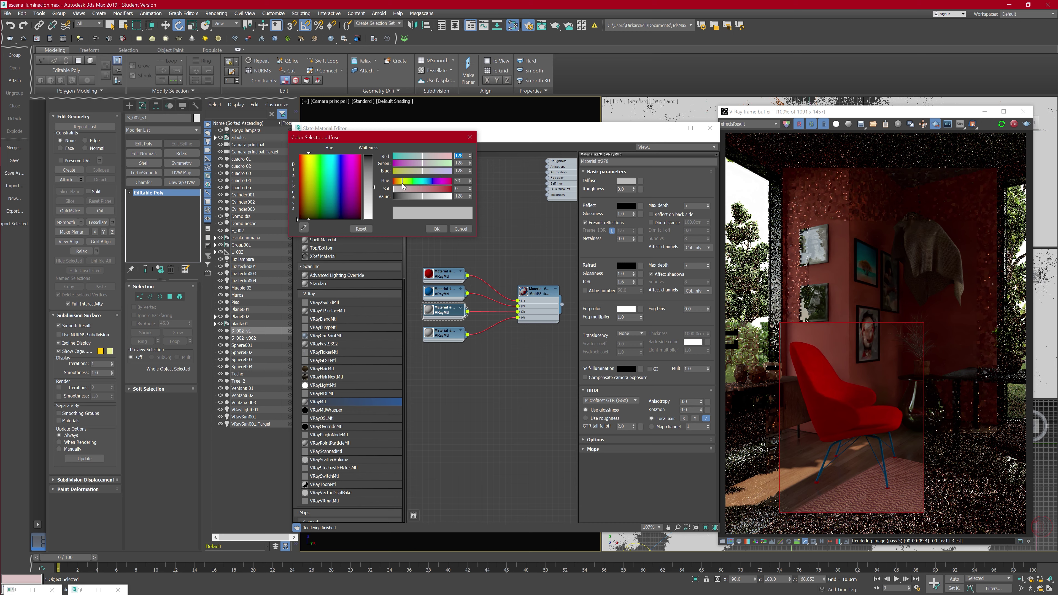
pyautogui.moveTo(402, 188); pyautogui.dragTo(450, 189)
pyautogui.click(436, 229)
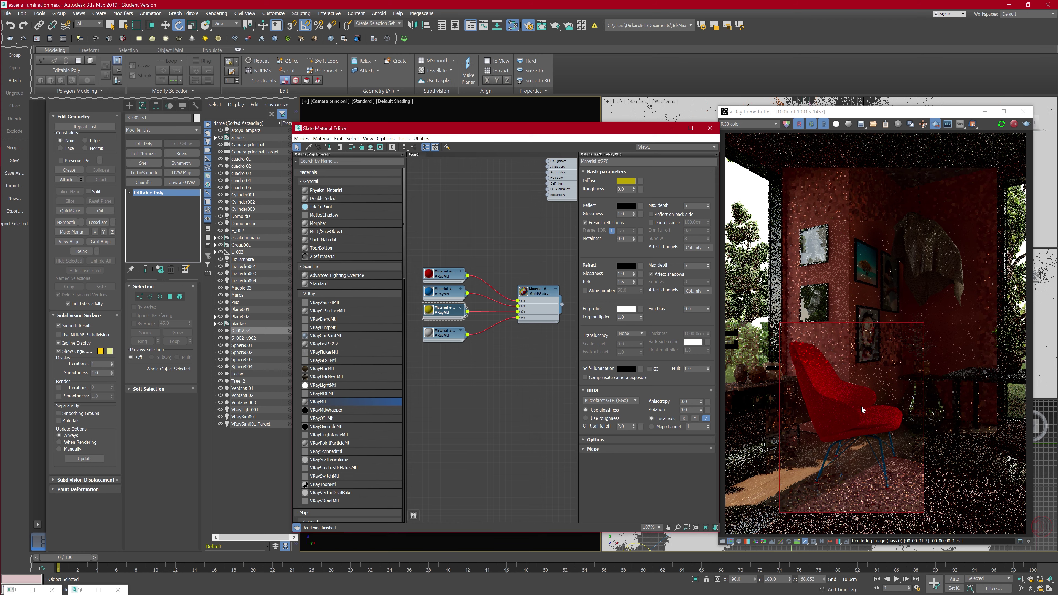
pyautogui.moveTo(527, 132); pyautogui.dragTo(758, 131)
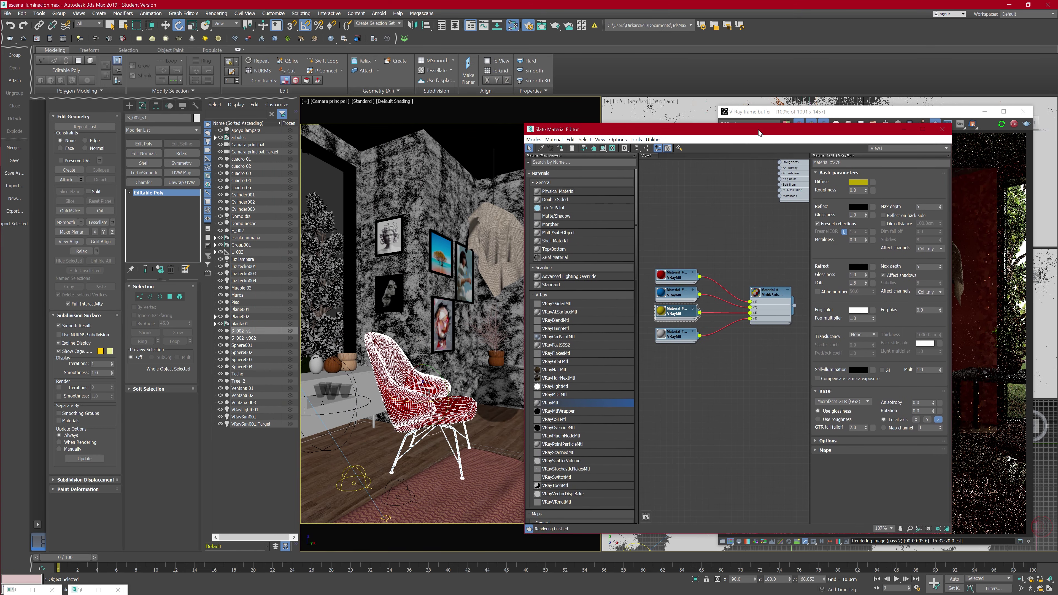
# Step: Select the chair's seat elements and set their material ID to 2
pyautogui.click(179, 297)
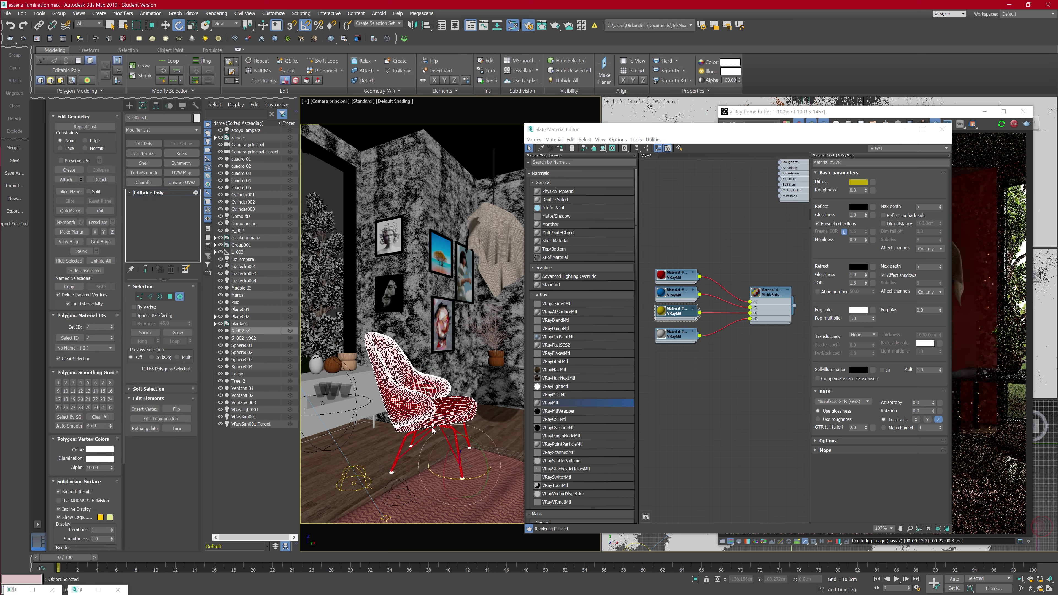
pyautogui.click(431, 418)
pyautogui.click(454, 417)
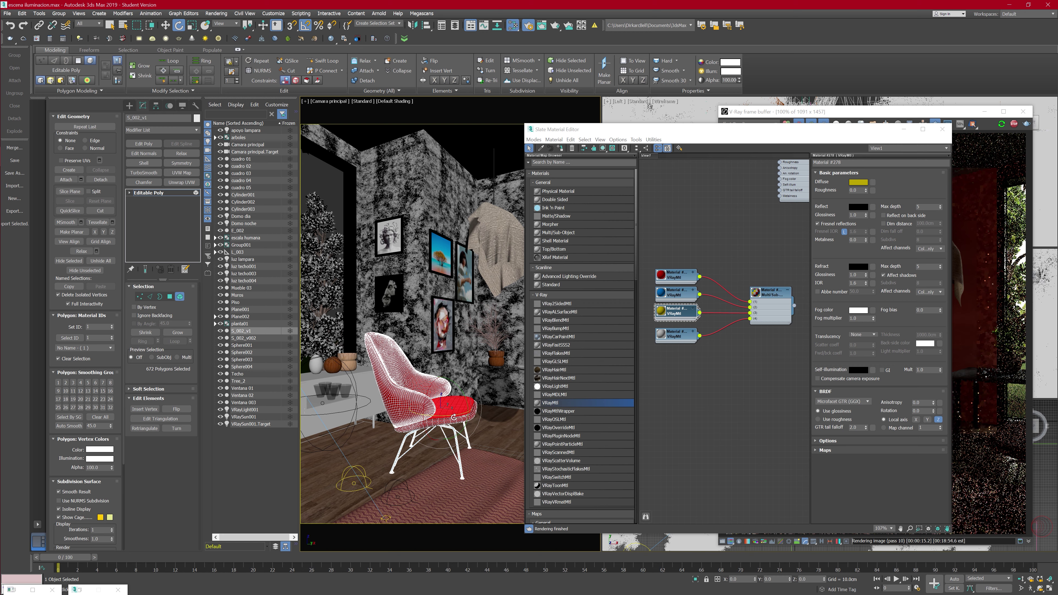
pyautogui.keyDown('ctrl'); pyautogui.click(456, 419); pyautogui.keyUp('ctrl')
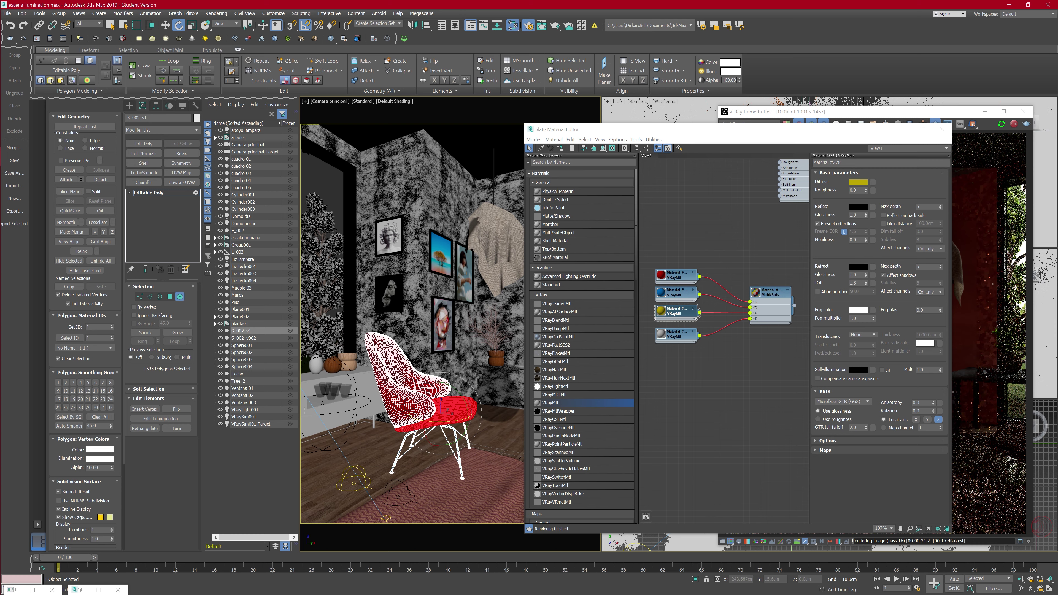
pyautogui.doubleClick(88, 326)
pyautogui.write('2')
pyautogui.press('Return')
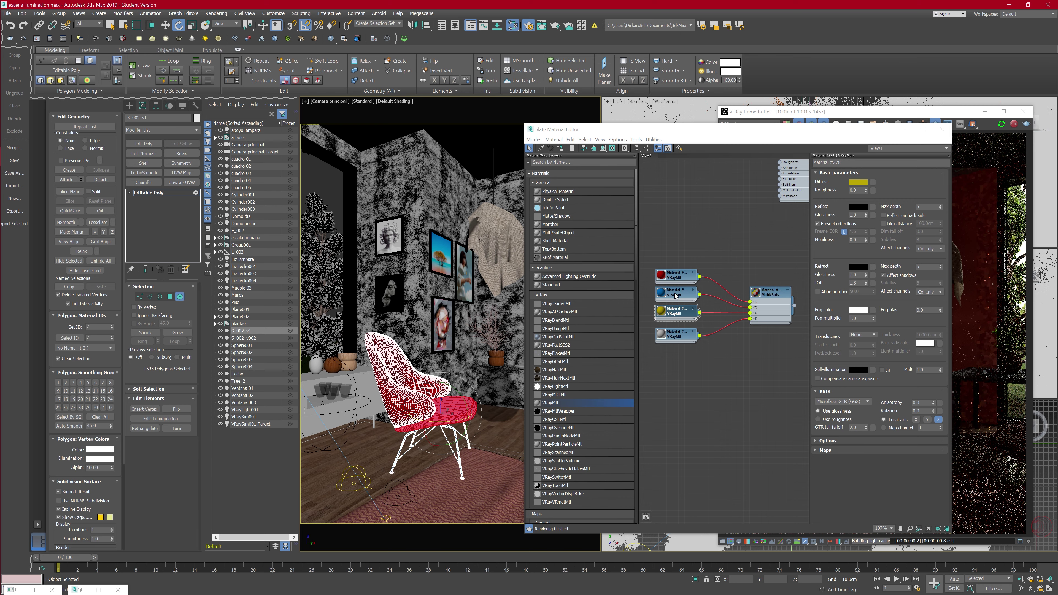
pyautogui.moveTo(681, 126)
pyautogui.mouseDown()
pyautogui.moveTo(595, 143)
pyautogui.moveTo(422, 119)
pyautogui.mouseUp()
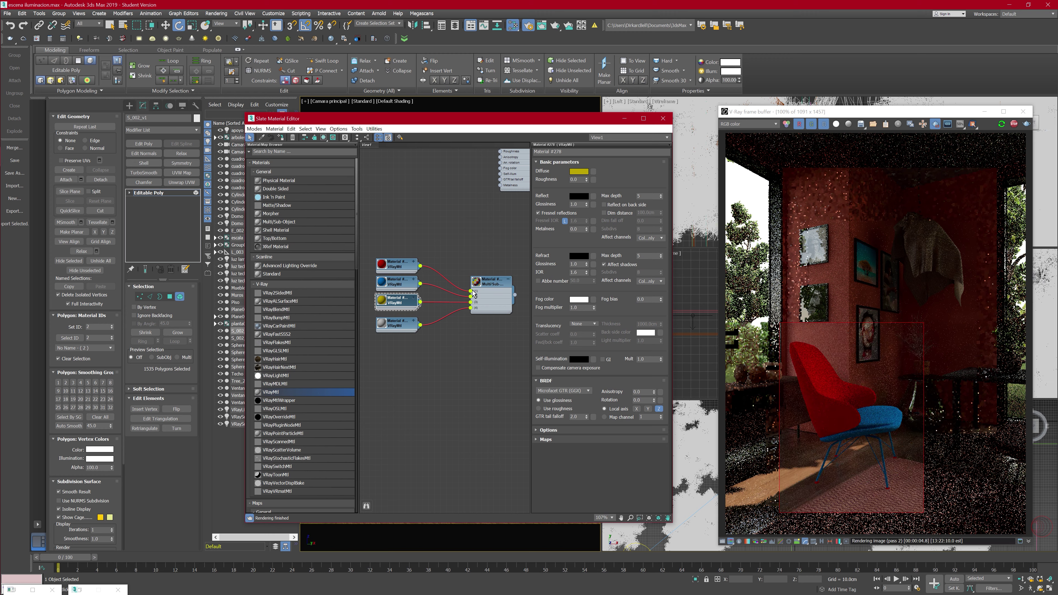
# Step: Align the Multi/Sub-Object node and the yellow VRayMtl node in the Slate editor
pyautogui.moveTo(489, 280); pyautogui.dragTo(483, 269)
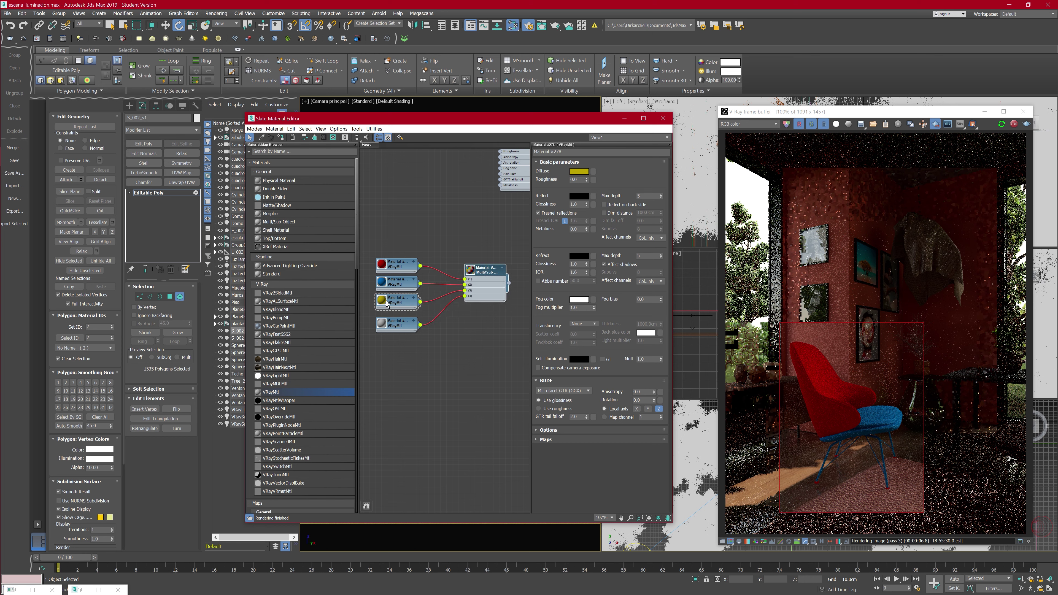
pyautogui.click(394, 307)
pyautogui.moveTo(394, 307); pyautogui.dragTo(393, 304)
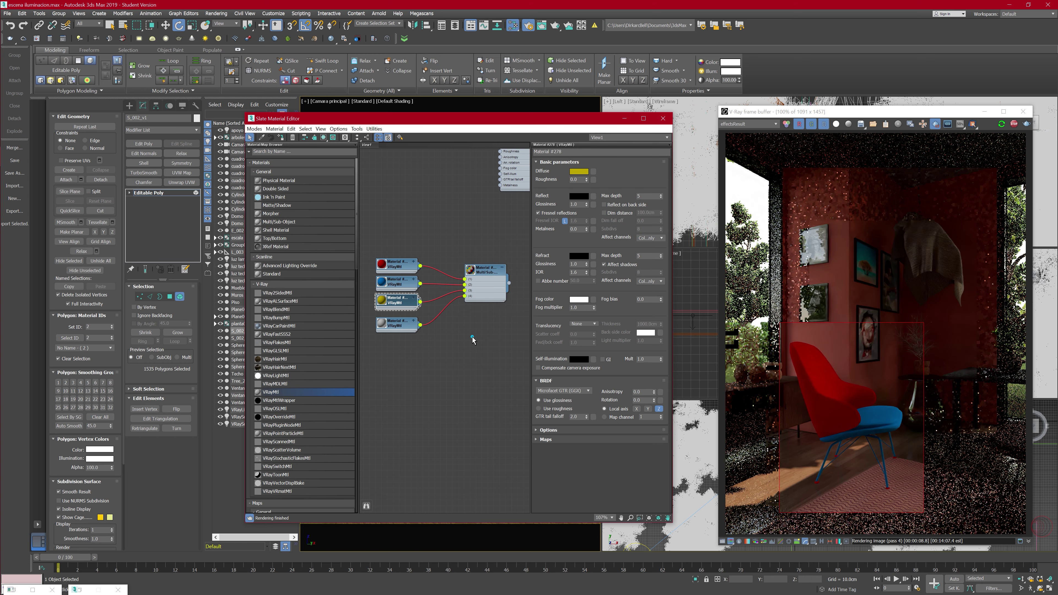
pyautogui.moveTo(486, 275); pyautogui.dragTo(486, 281)
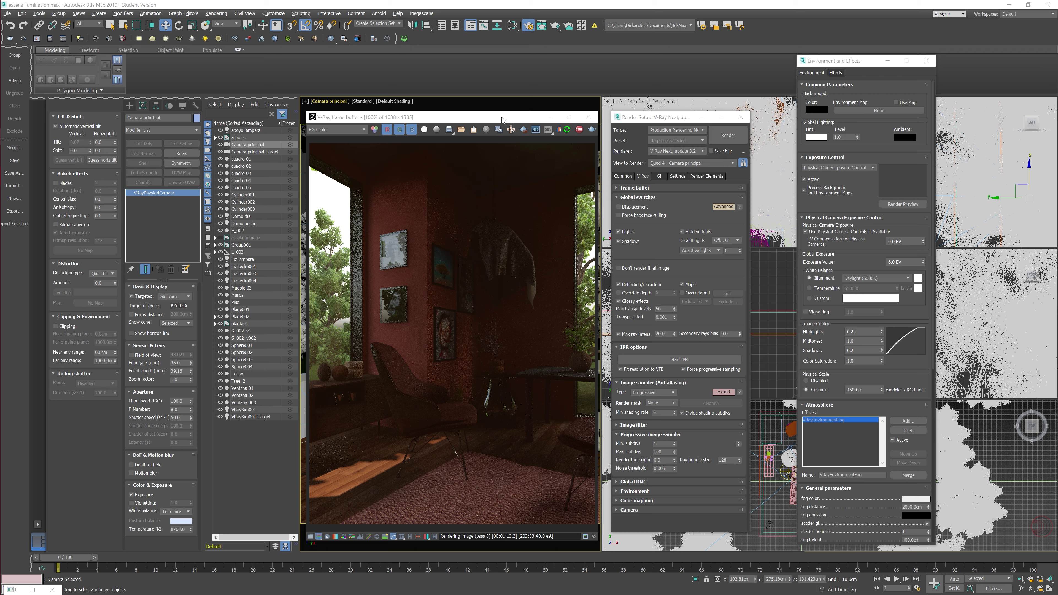
# Step: Turn on the luz lampara light in the V-Ray Light Lister, then close the Lister
pyautogui.moveTo(501, 120); pyautogui.dragTo(505, 119)
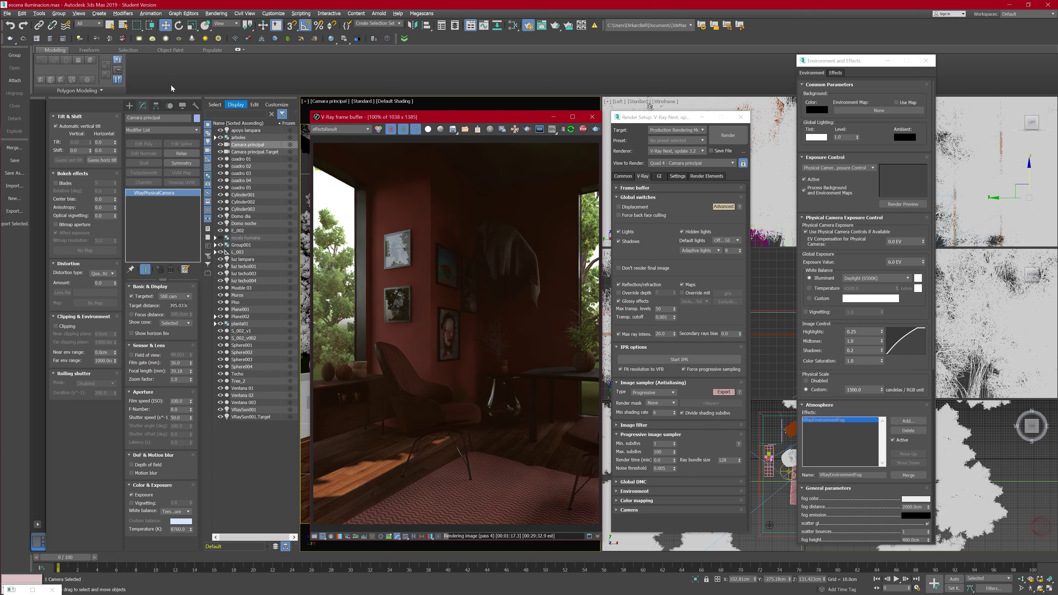
pyautogui.click(79, 38)
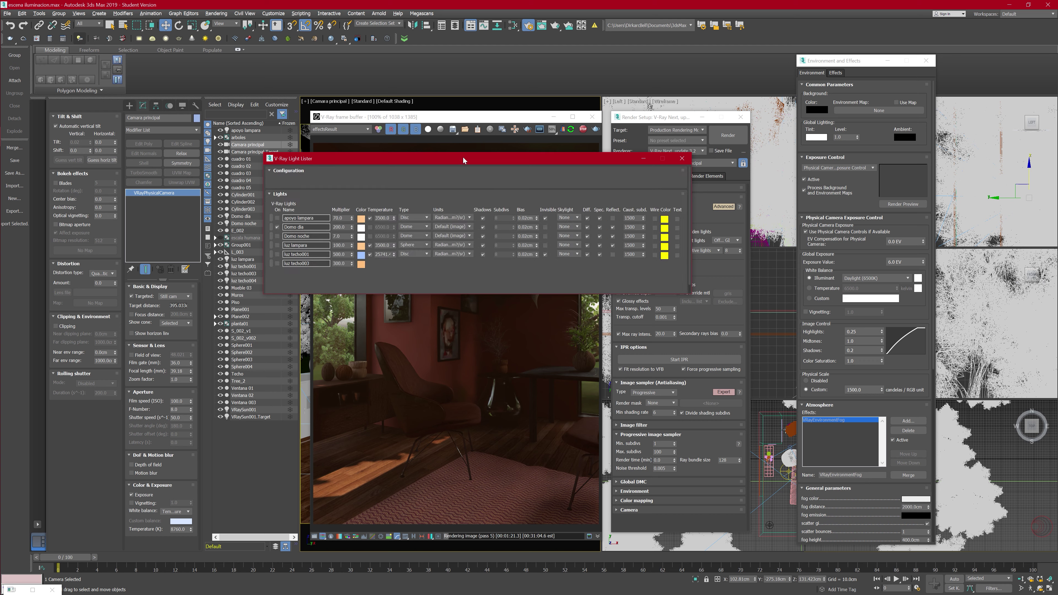
pyautogui.moveTo(463, 156); pyautogui.dragTo(594, 324)
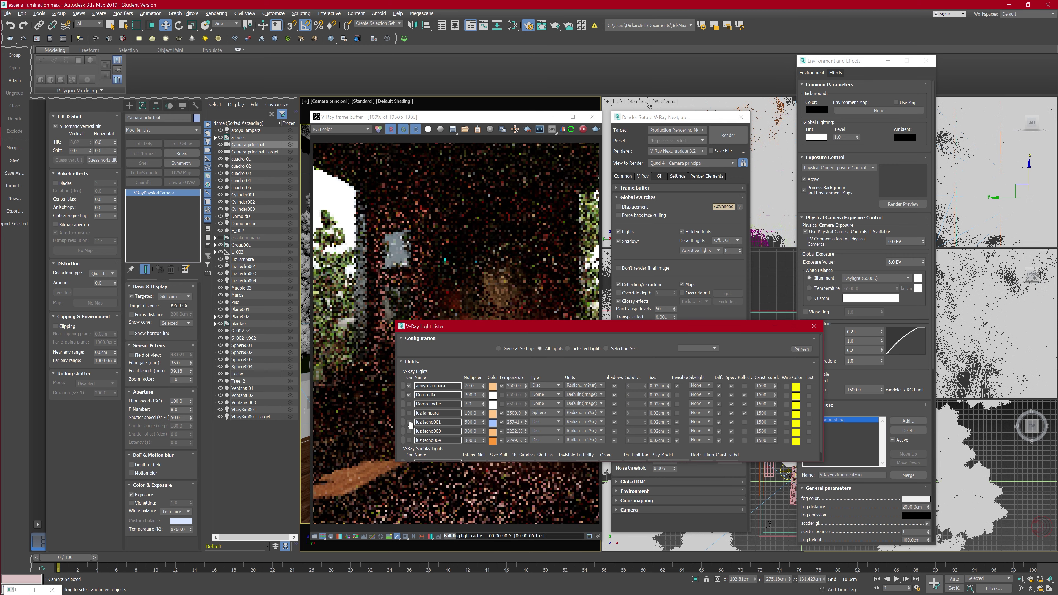
pyautogui.click(410, 413)
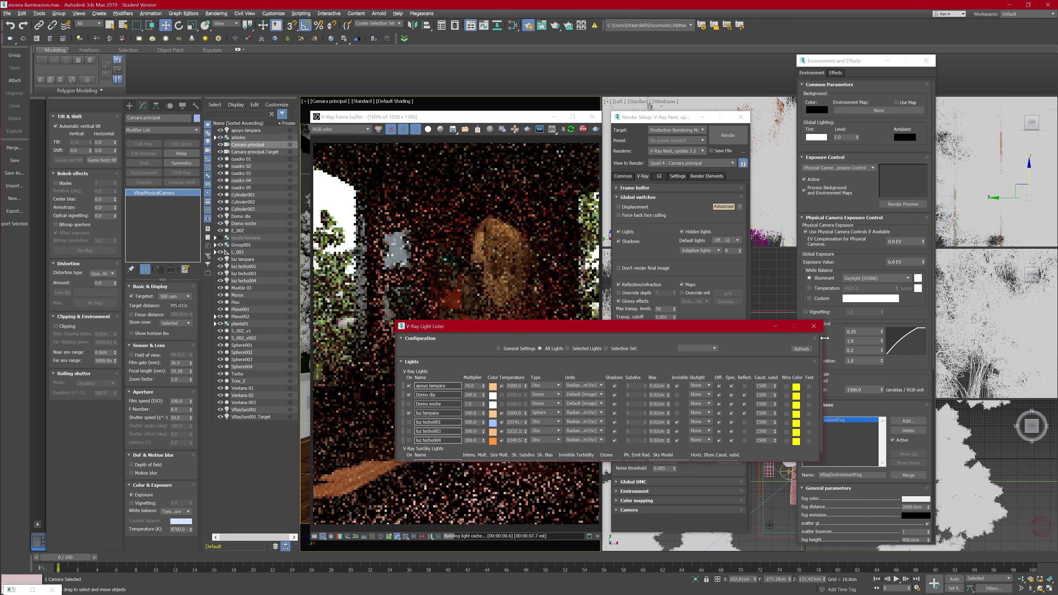
pyautogui.click(814, 326)
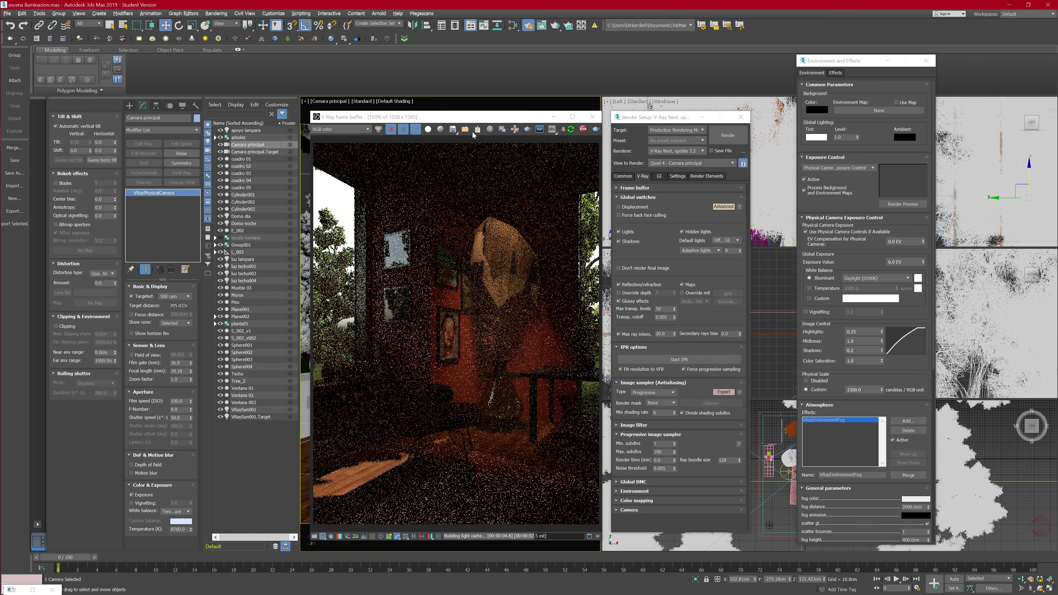
pyautogui.moveTo(484, 121); pyautogui.dragTo(651, 113)
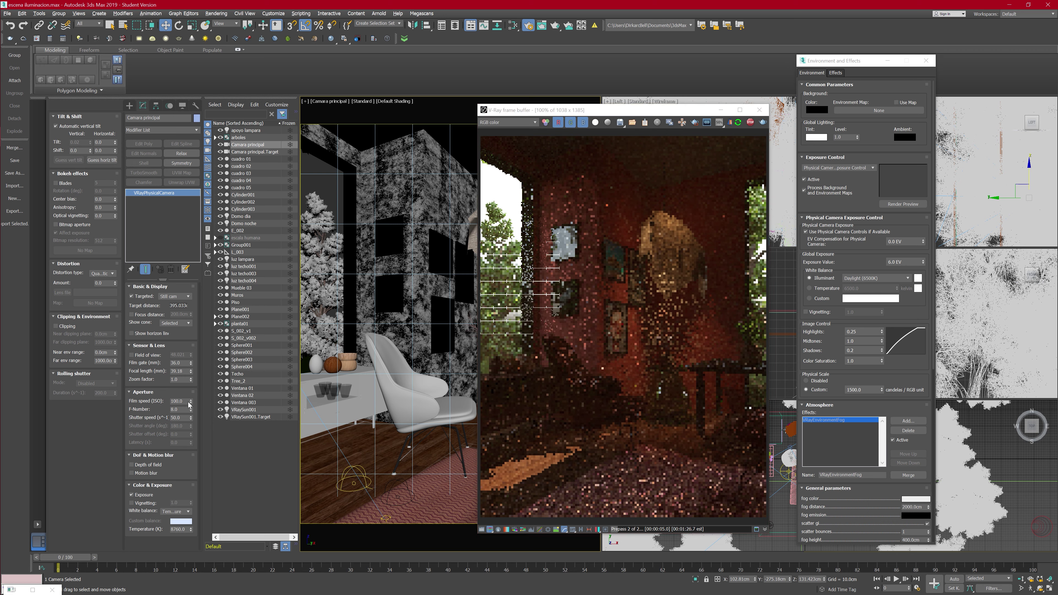
# Step: Set the camera's film speed to ISO 200 and draw a render region in the VFB
pyautogui.doubleClick(179, 401)
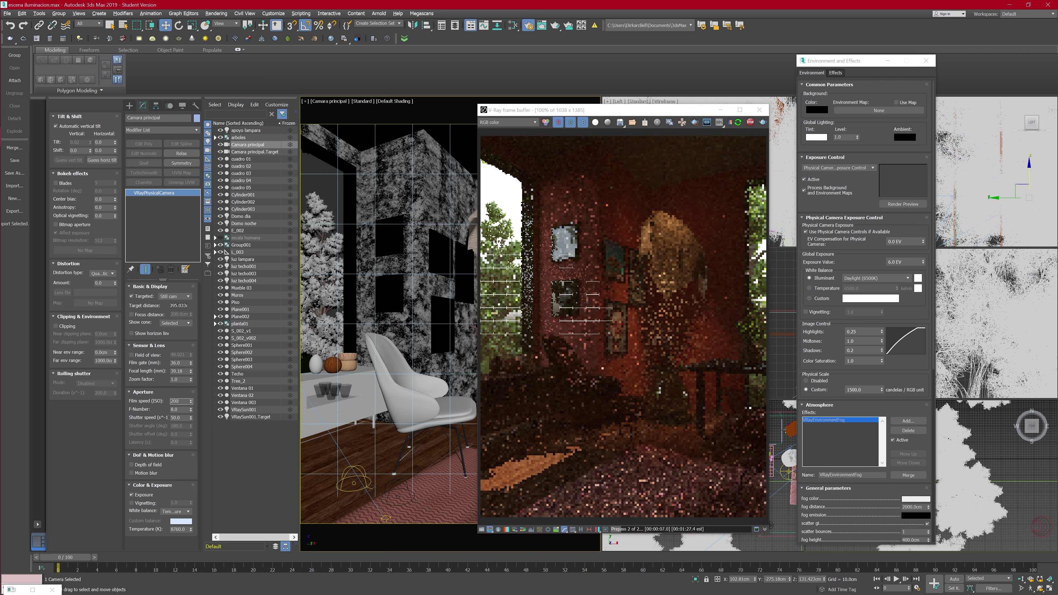
pyautogui.write('200')
pyautogui.press('Return')
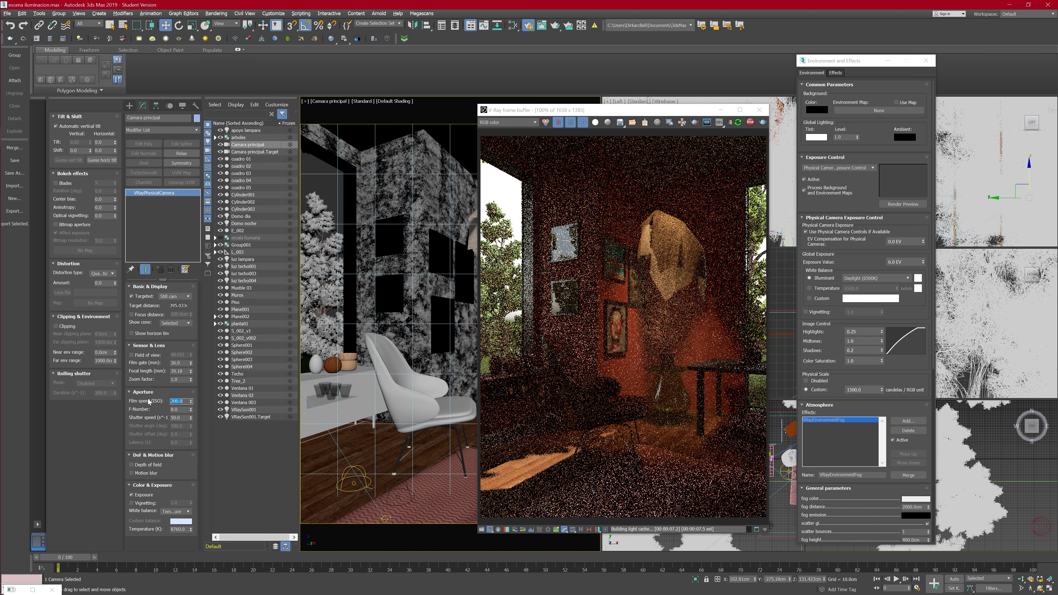
pyautogui.click(694, 123)
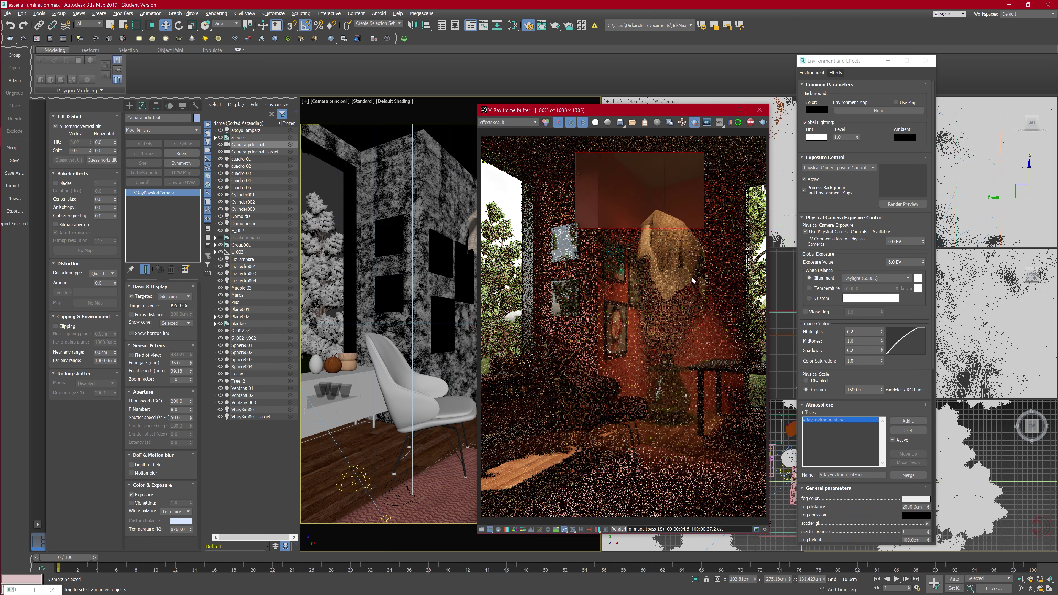
pyautogui.moveTo(495, 489); pyautogui.dragTo(484, 483)
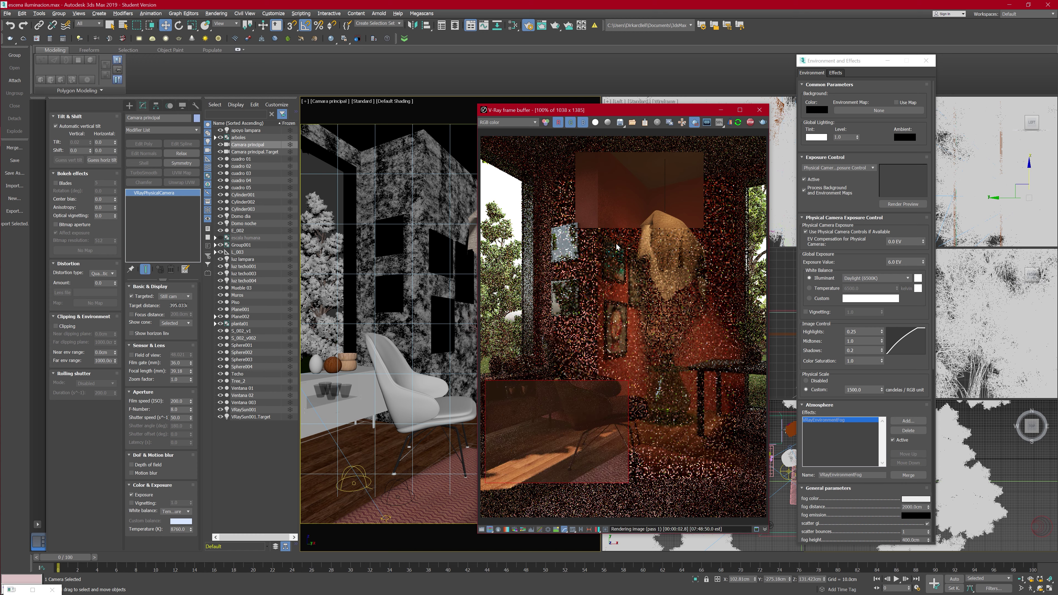
# Step: Switch off the apoyo lampara and luz lampara lights, then push the Light Lister off screen
pyautogui.click(79, 38)
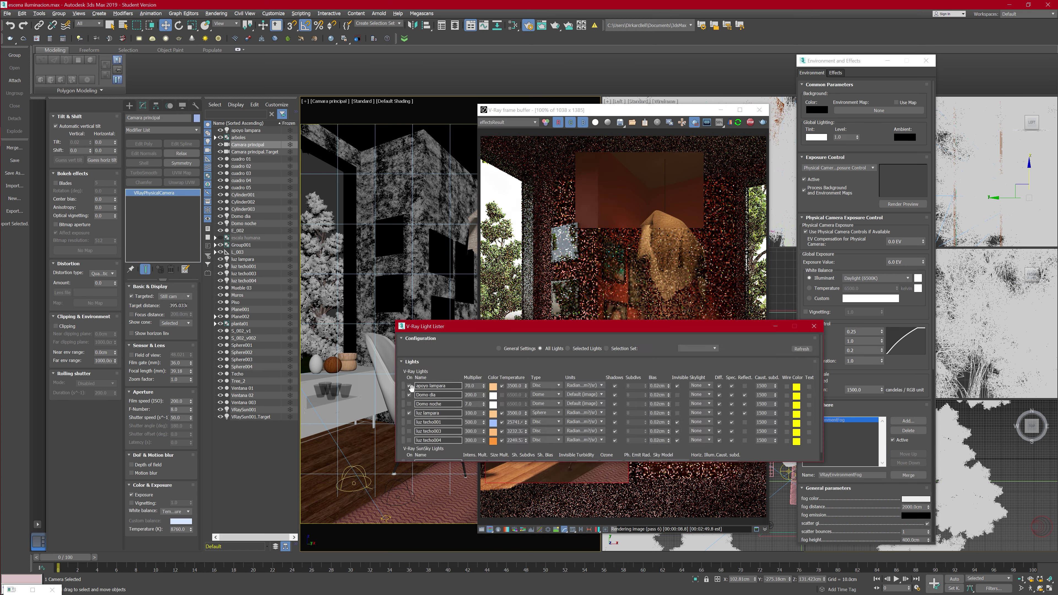
pyautogui.click(410, 386)
pyautogui.click(410, 413)
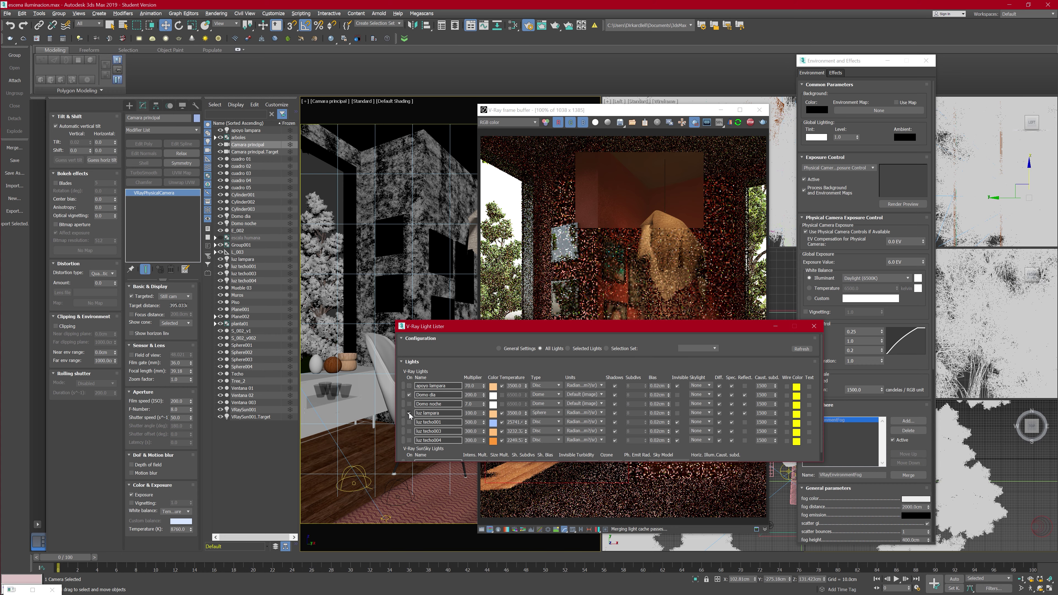
pyautogui.moveTo(617, 328); pyautogui.dragTo(229, 197)
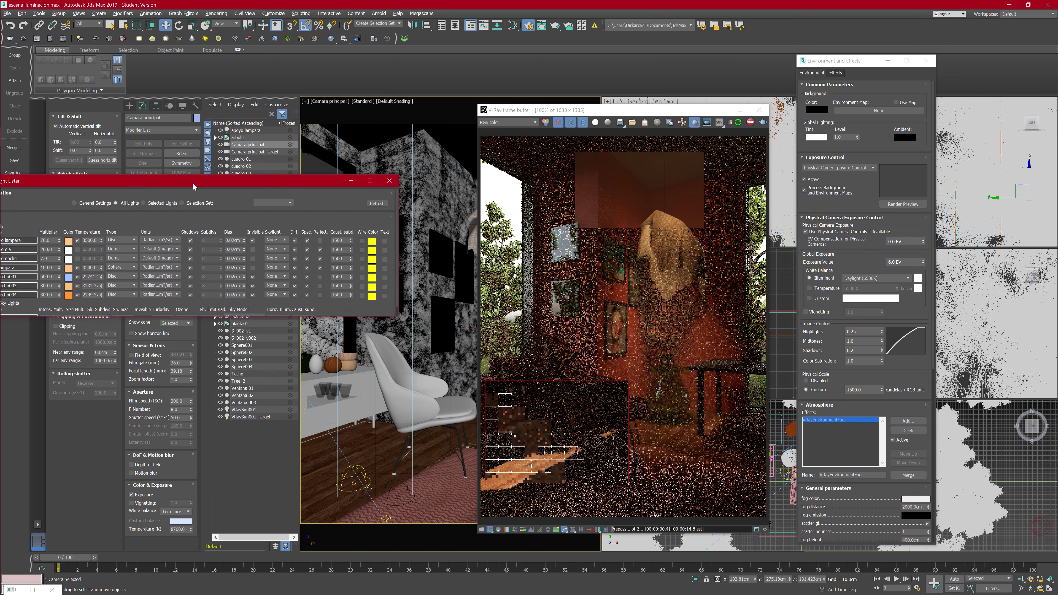
pyautogui.click(575, 474)
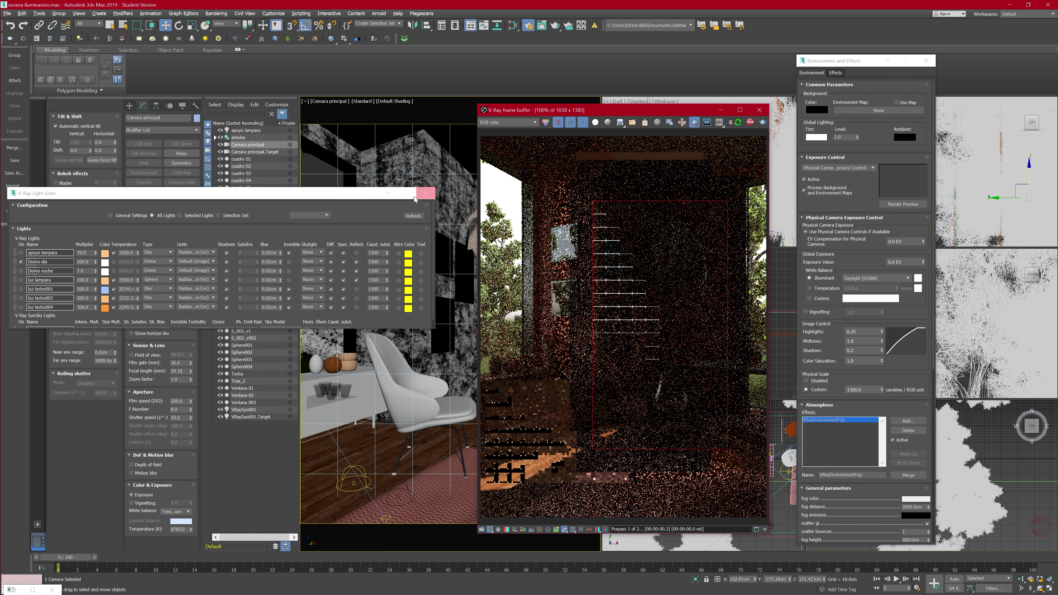
pyautogui.moveTo(311, 196); pyautogui.dragTo(1057, 207)
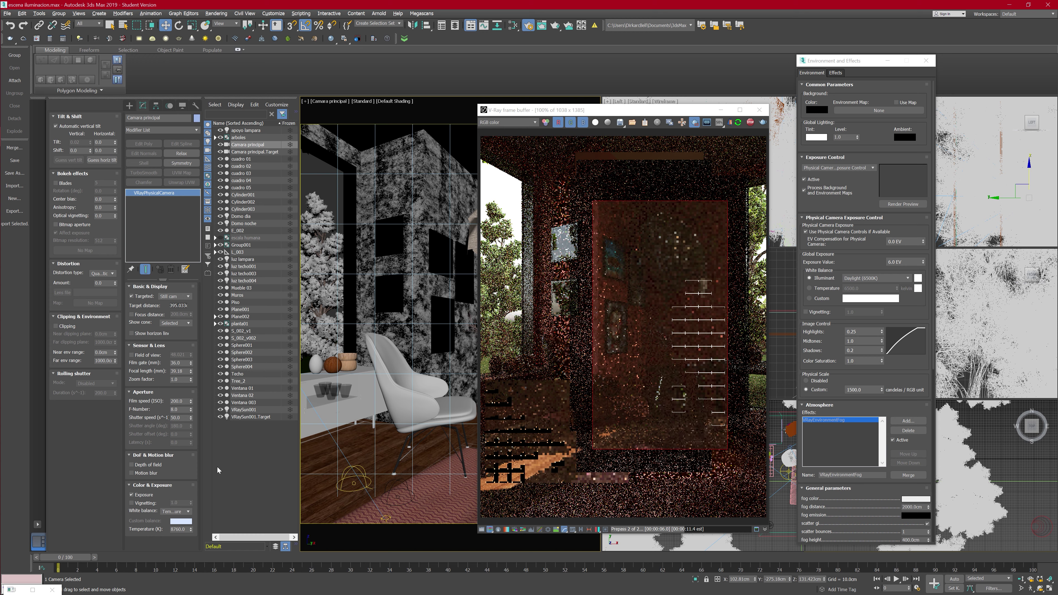
# Step: Set the camera's film speed to 300 ISO and turn off region rendering
pyautogui.write('300')
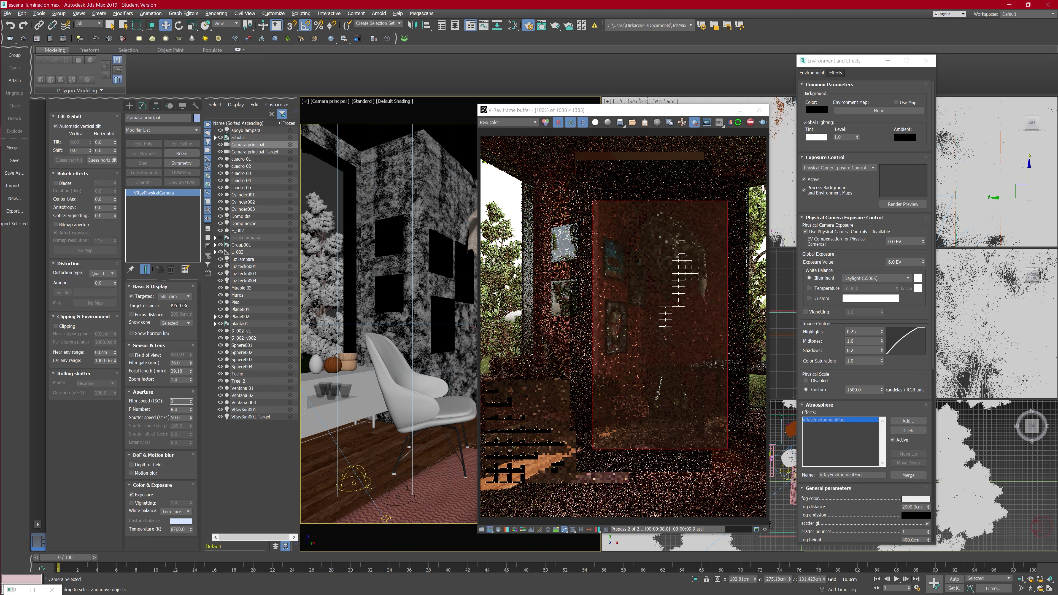
pyautogui.press('Return')
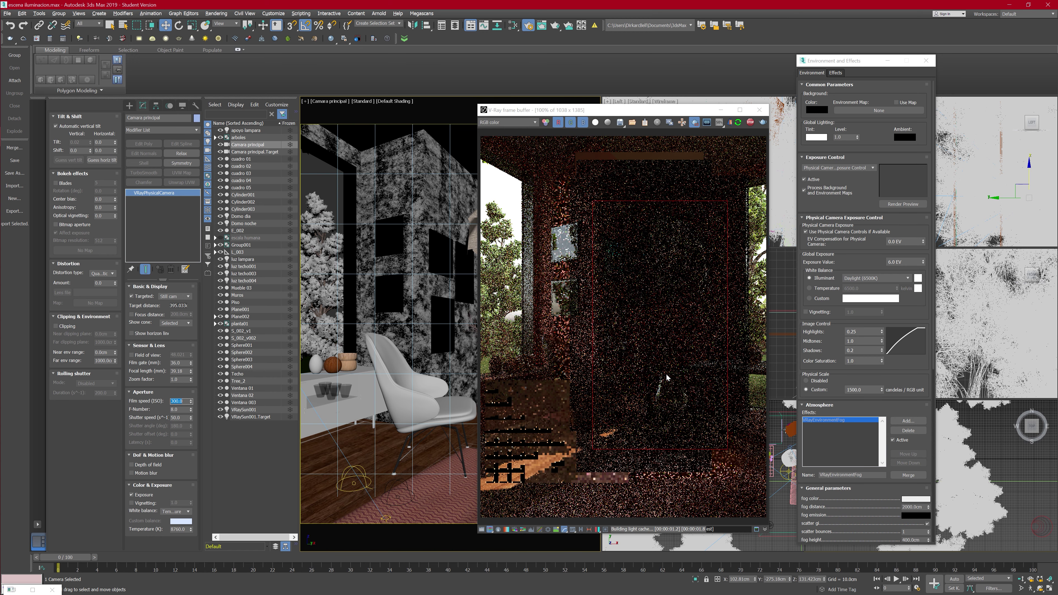
pyautogui.click(692, 121)
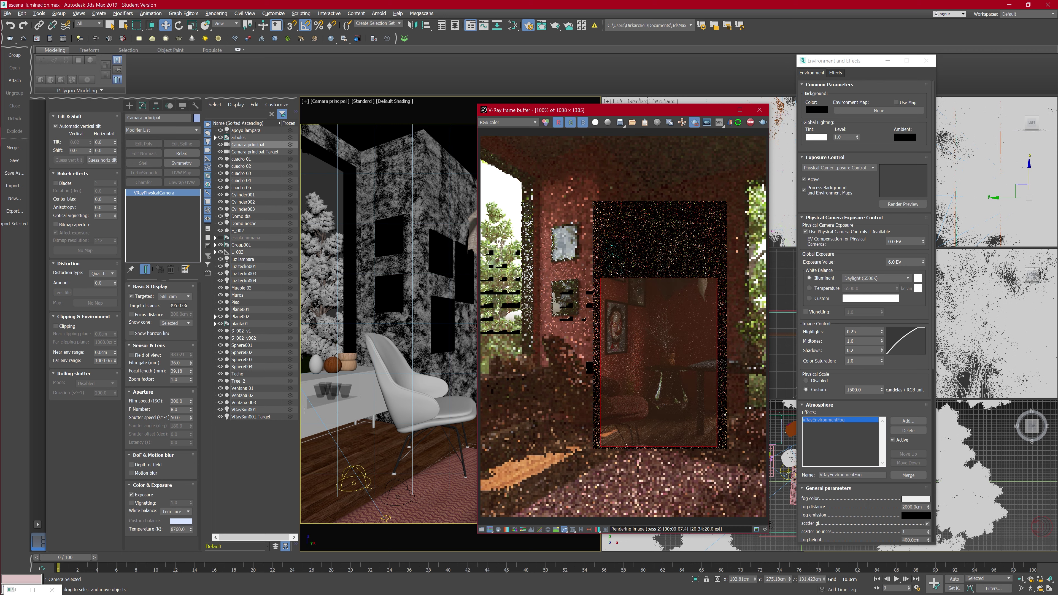
# Step: Switch on the apoyo lampara light in the V-Ray Light Lister
pyautogui.moveTo(371, 188); pyautogui.dragTo(249, 154)
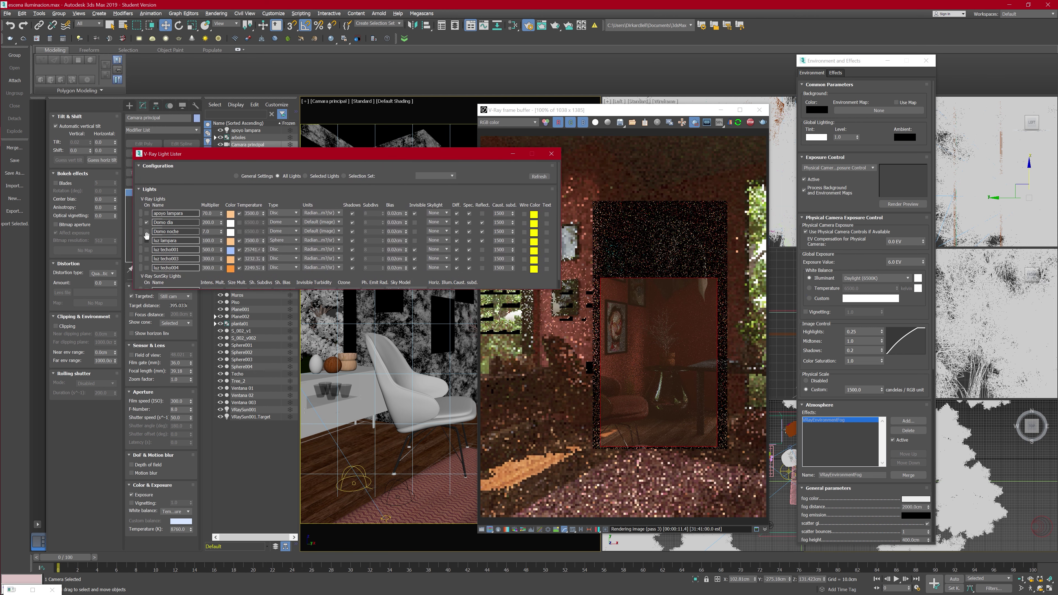
pyautogui.click(147, 213)
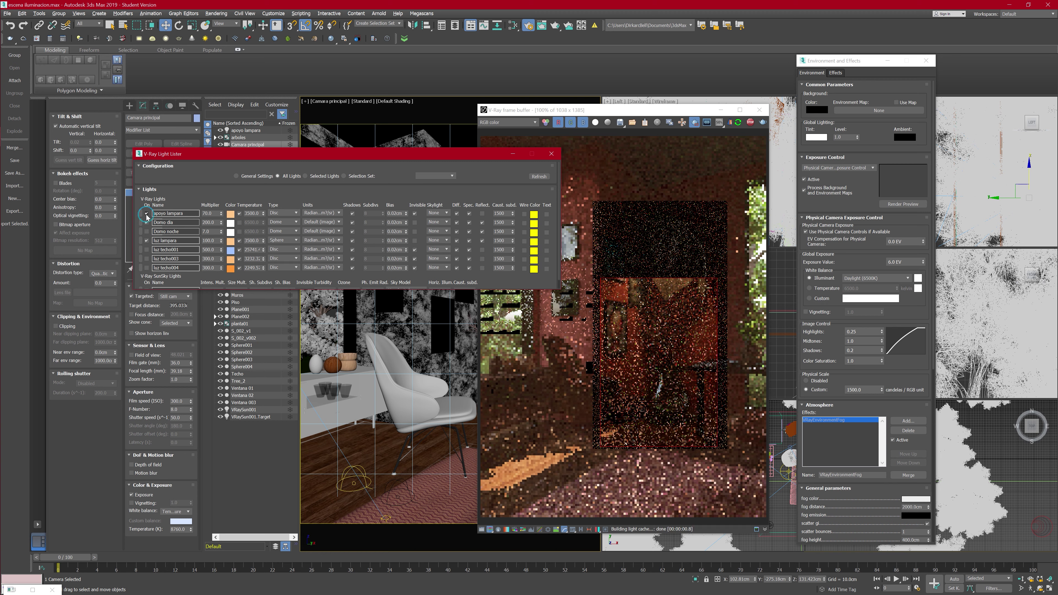
pyautogui.click(696, 286)
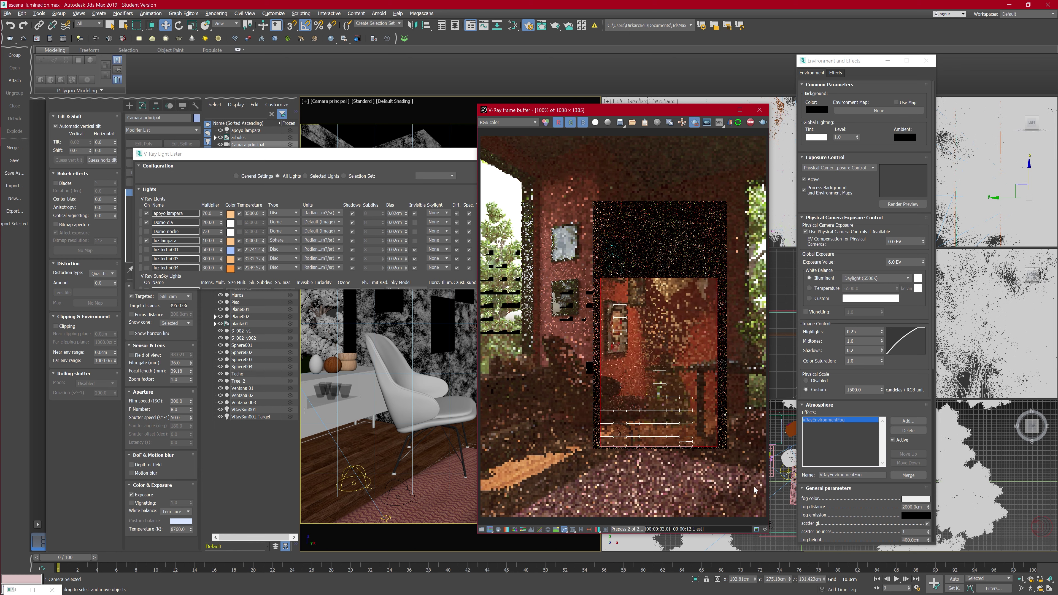
# Step: Open the Slate Material Editor, close Environment and Effects, and arrange the windows
pyautogui.press('m')
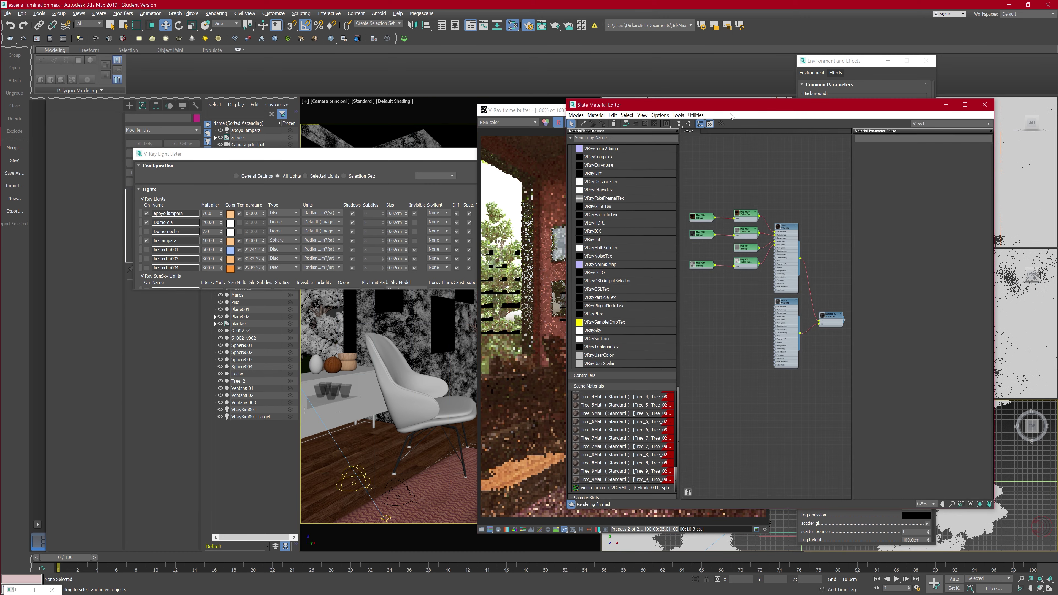
pyautogui.moveTo(730, 104); pyautogui.dragTo(206, 128)
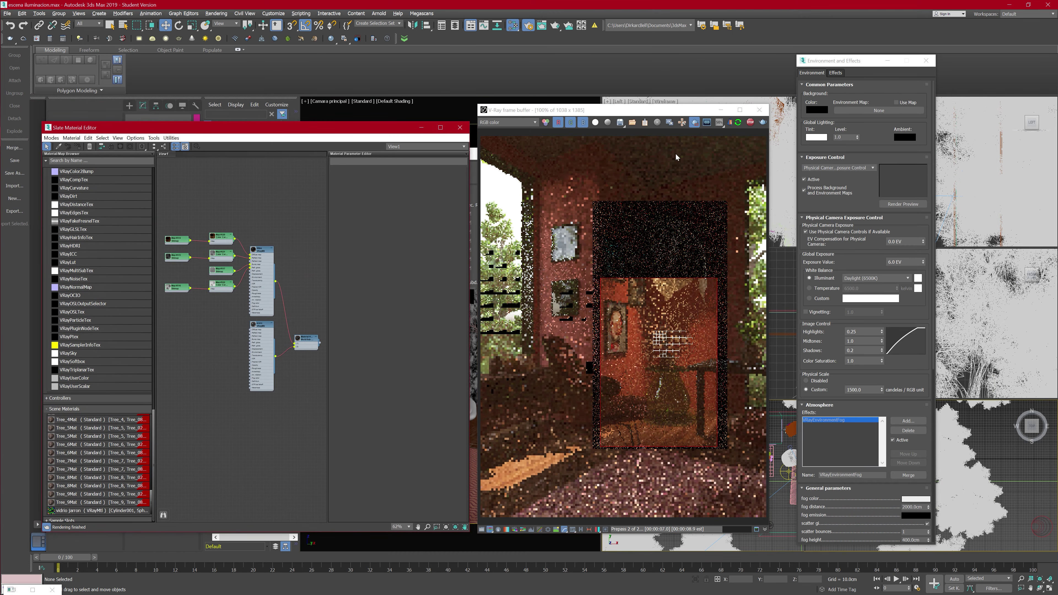
pyautogui.moveTo(620, 112); pyautogui.dragTo(643, 114)
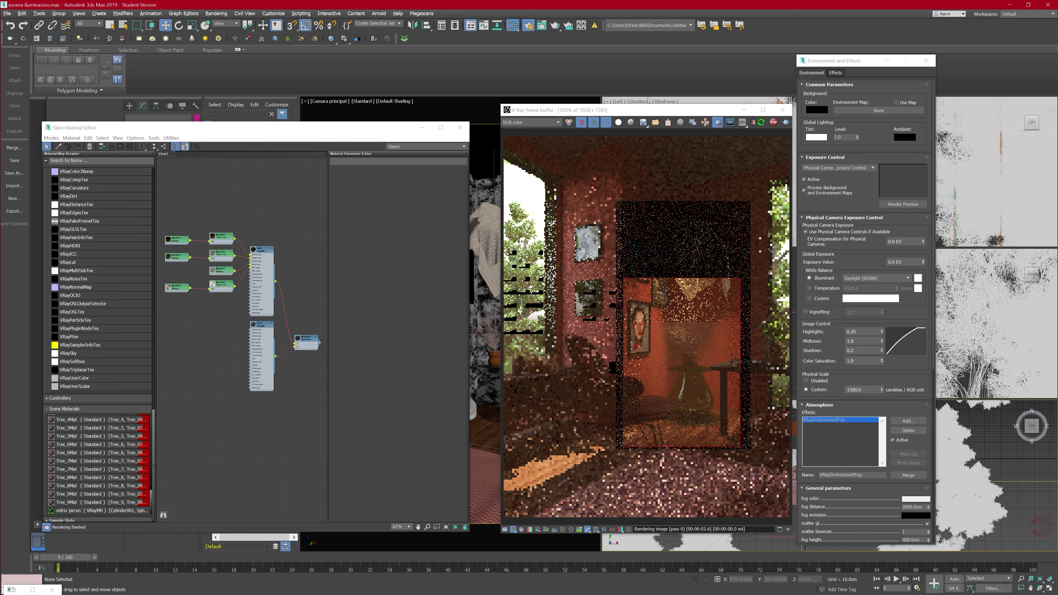
pyautogui.press('8')
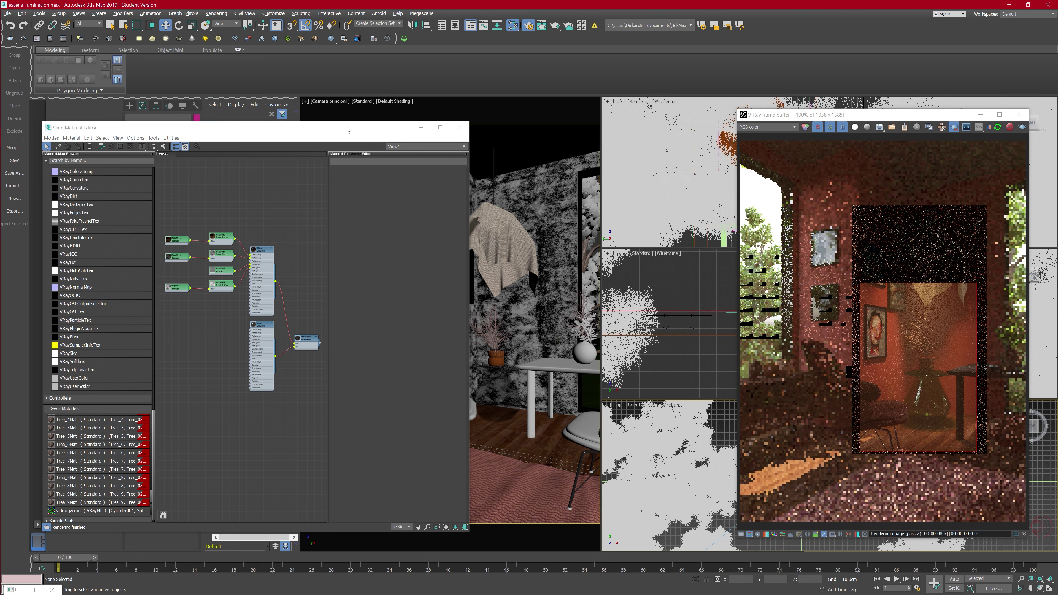
pyautogui.moveTo(348, 130)
pyautogui.mouseDown()
pyautogui.moveTo(618, 314)
pyautogui.moveTo(628, 455)
pyautogui.moveTo(854, 126)
pyautogui.mouseUp()
# Step: Eyedrop the vase's vidrio jarron material into Slate and open its parameters
pyautogui.click(499, 397)
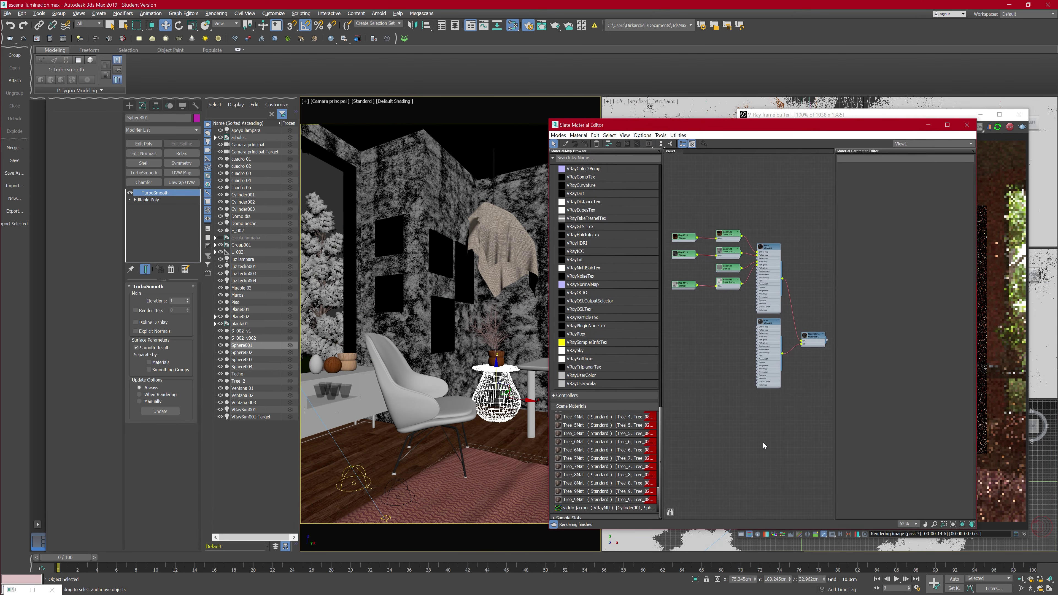
pyautogui.moveTo(764, 423); pyautogui.dragTo(687, 378, button='middle')
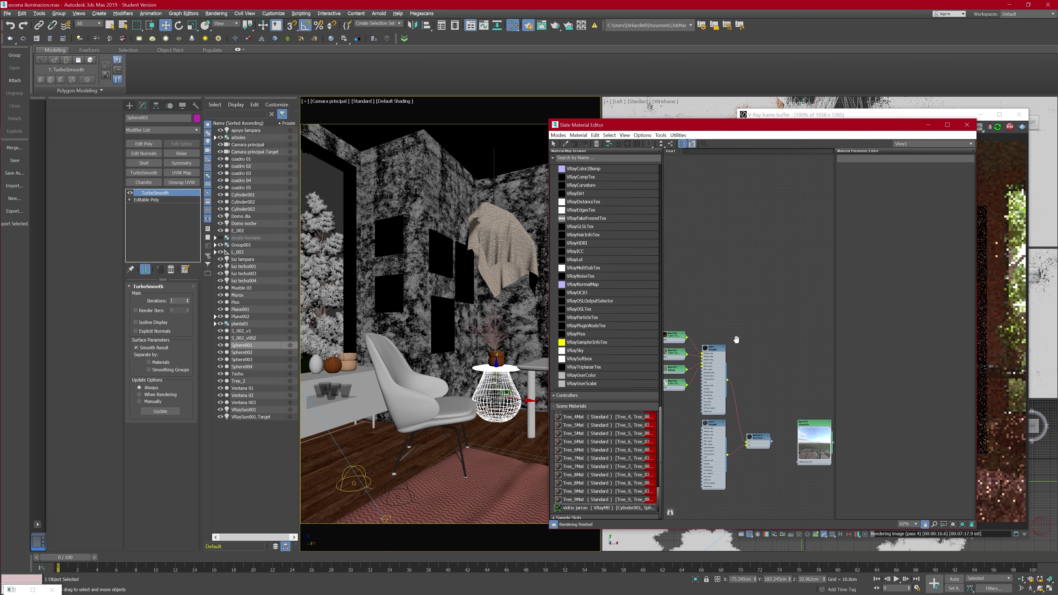
pyautogui.click(566, 144)
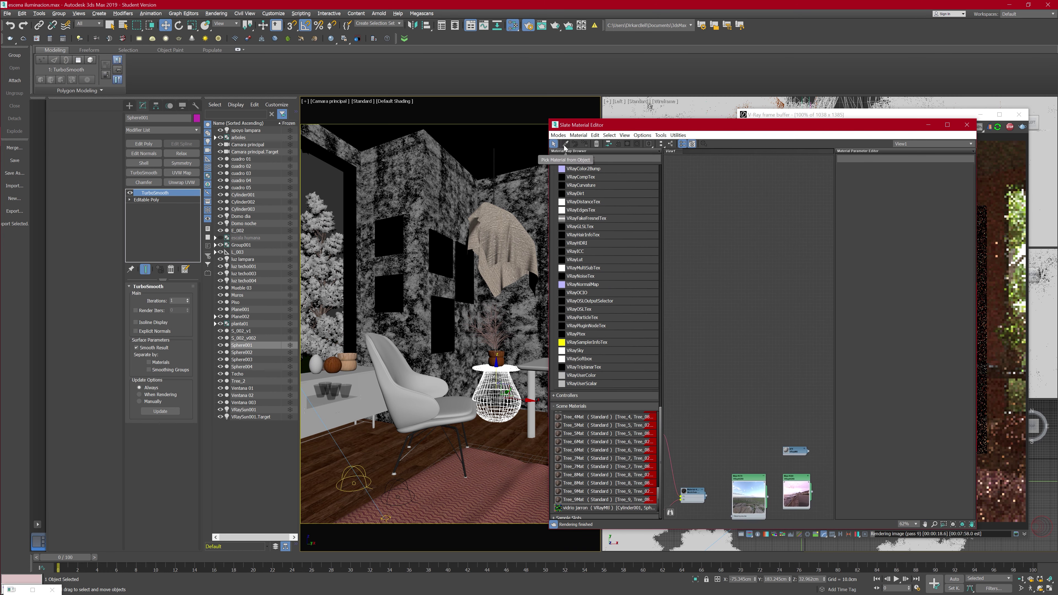
pyautogui.click(510, 386)
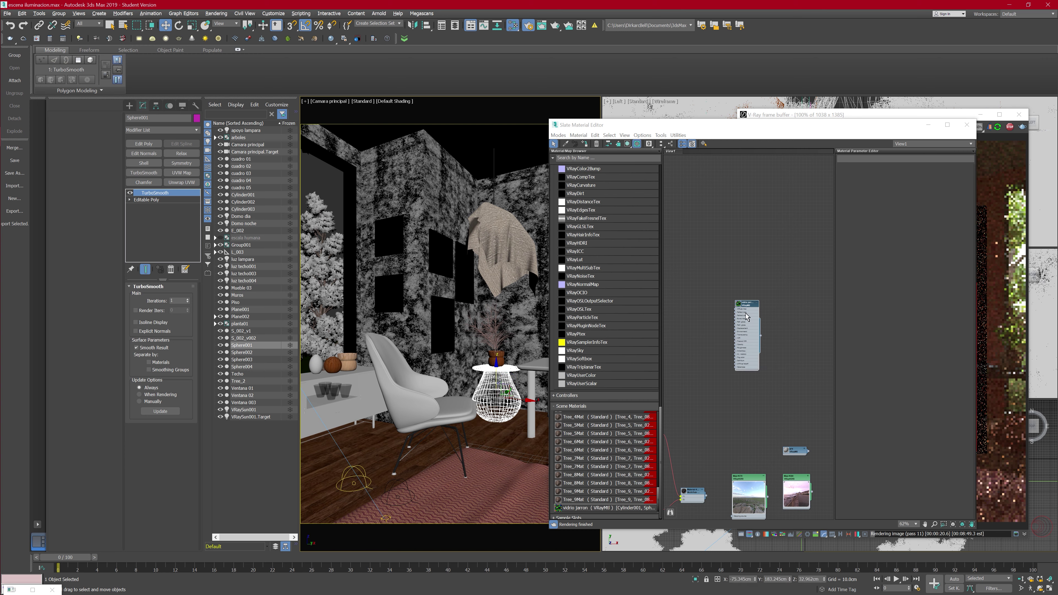
pyautogui.scroll(3, 746, 317)
pyautogui.scroll(2, 745, 304)
pyautogui.click(740, 299)
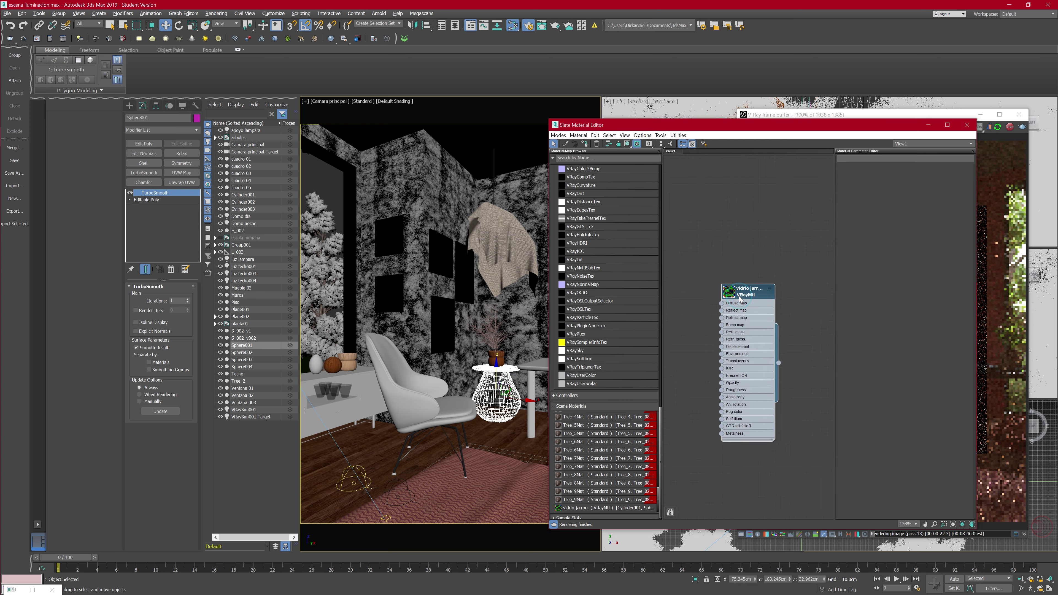
pyautogui.doubleClick(732, 293)
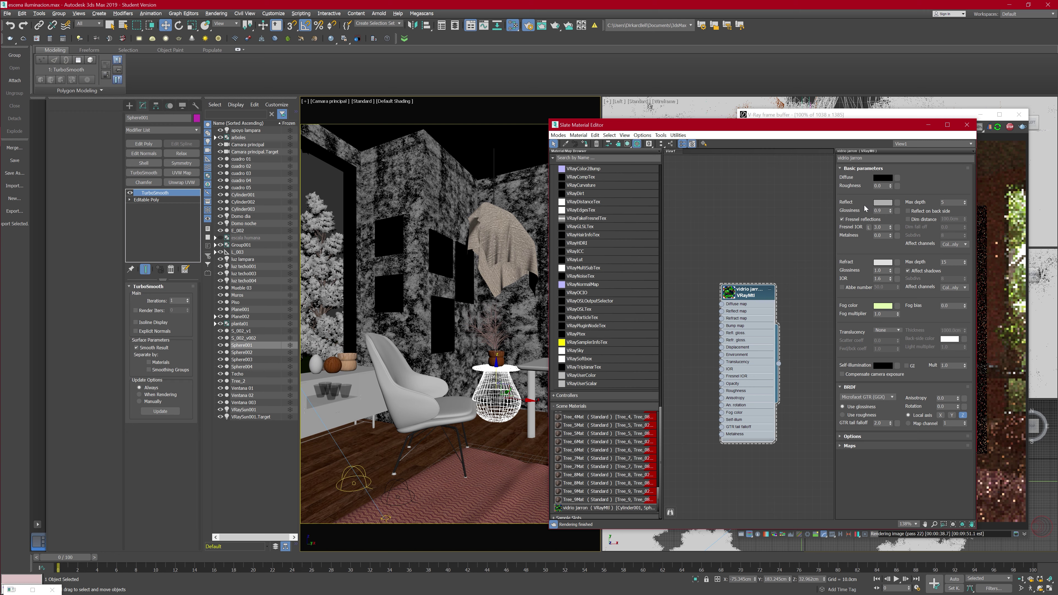
# Step: Check the vidrio jarron Reflect colour, then bring up its Refract colour
pyautogui.click(883, 203)
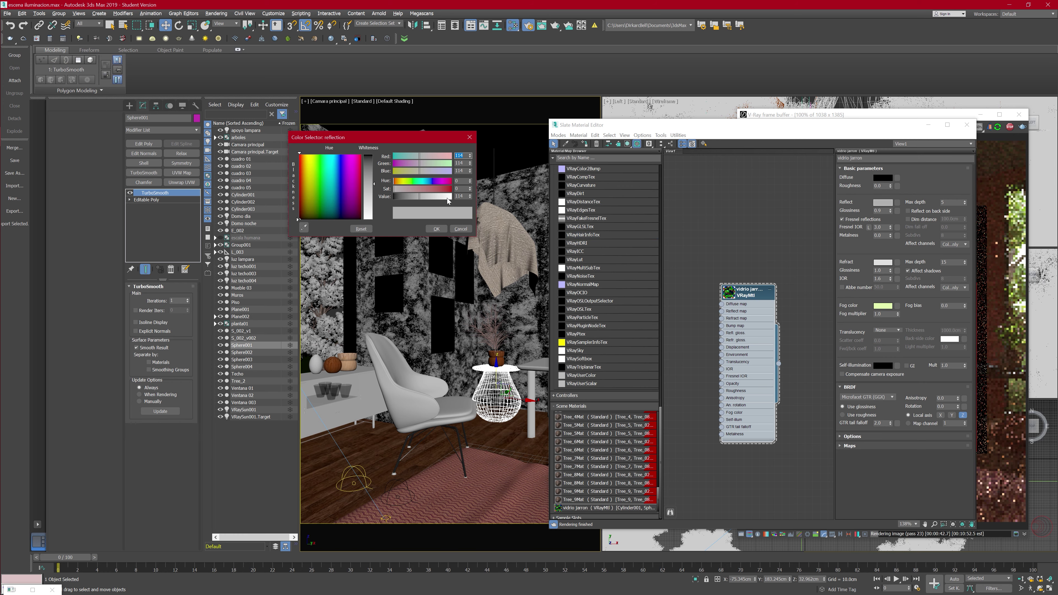
pyautogui.moveTo(697, 128); pyautogui.dragTo(449, 129)
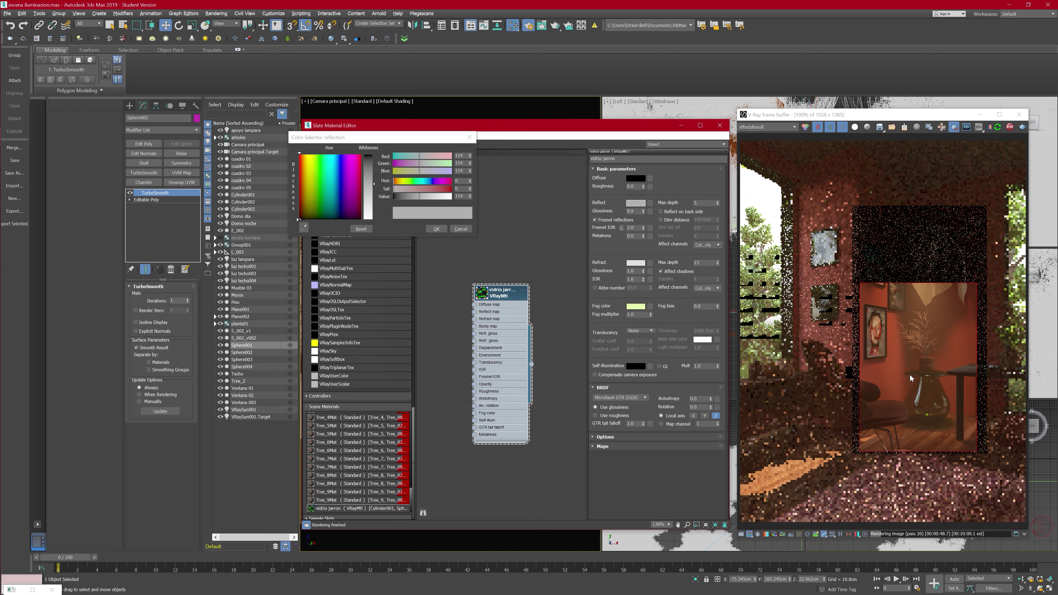
pyautogui.click(437, 228)
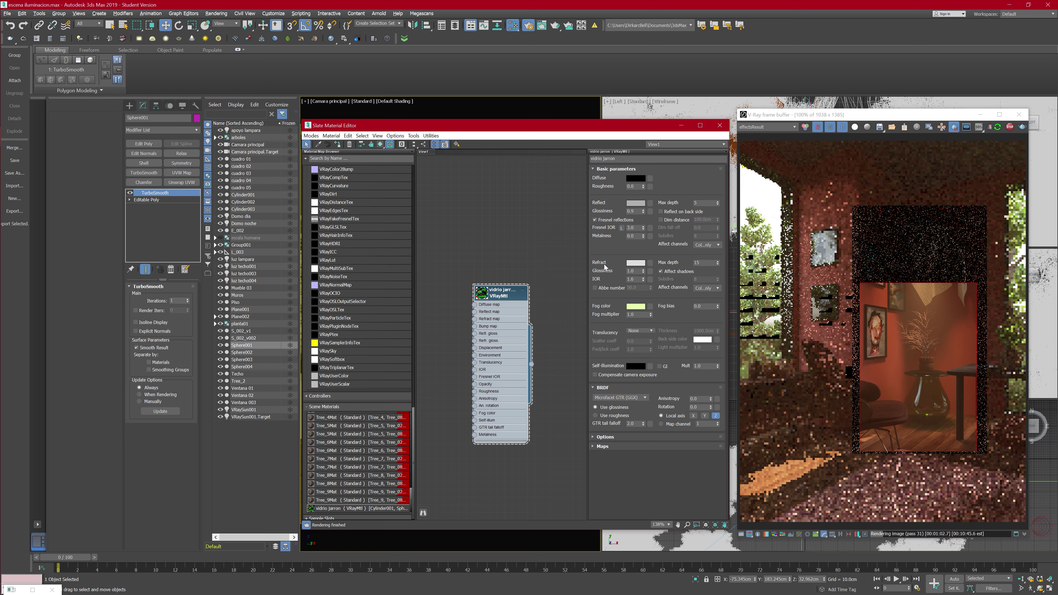
pyautogui.click(633, 264)
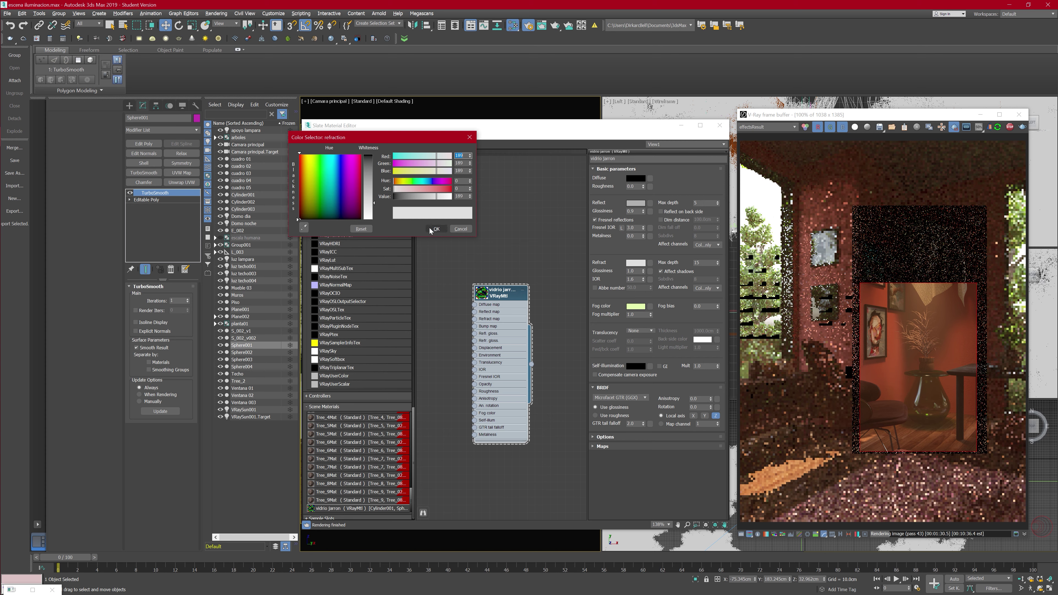
# Step: Accept the refraction colour, zoom the render onto the vase, and bring up the Fog colour
pyautogui.click(437, 229)
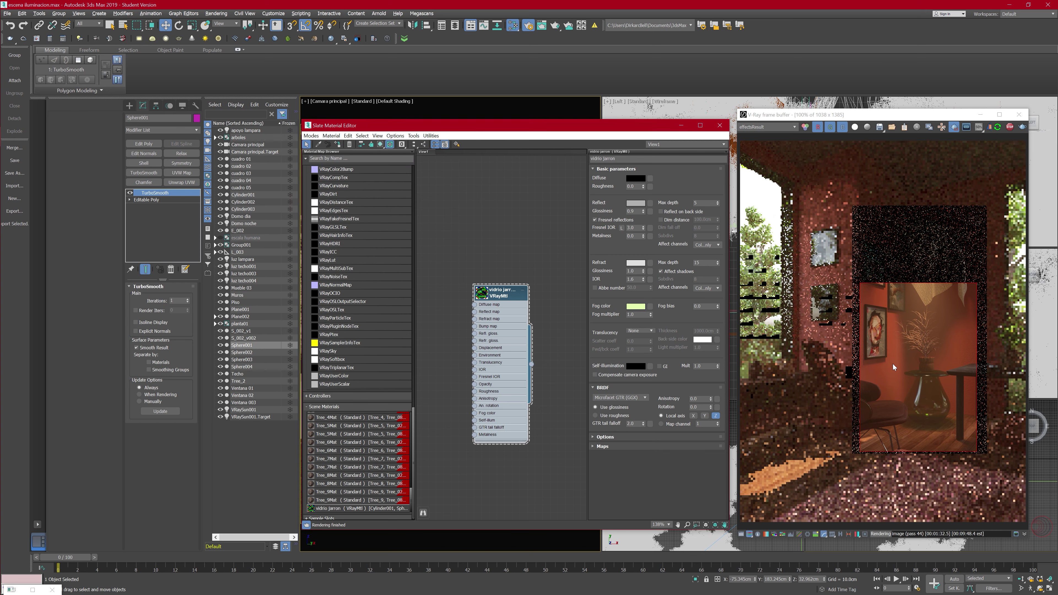
pyautogui.scroll(2, 943, 407)
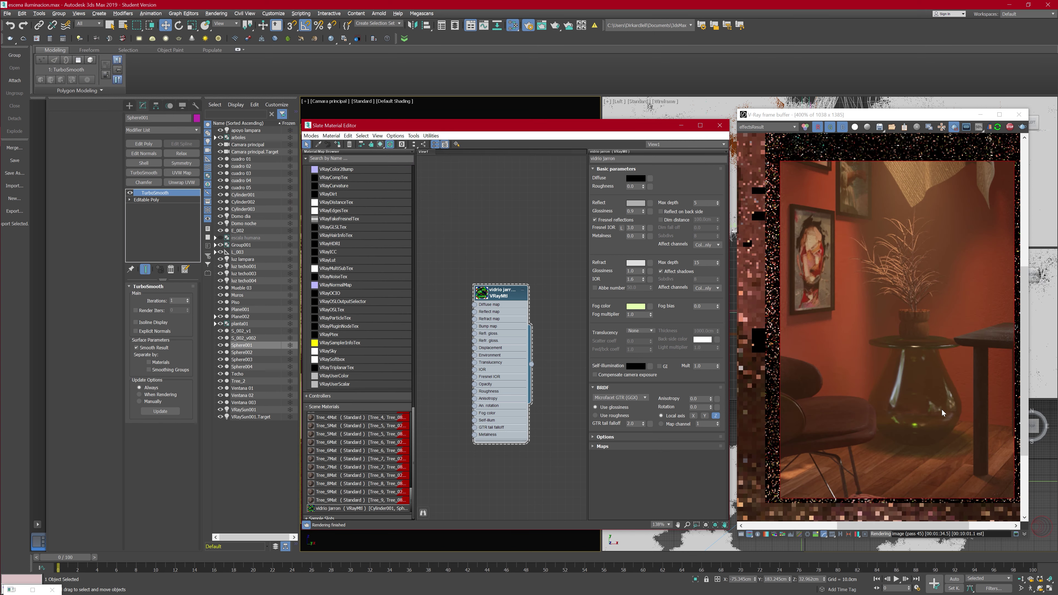
pyautogui.scroll(1, 917, 402)
pyautogui.scroll(-1, 909, 400)
pyautogui.scroll(1, 897, 398)
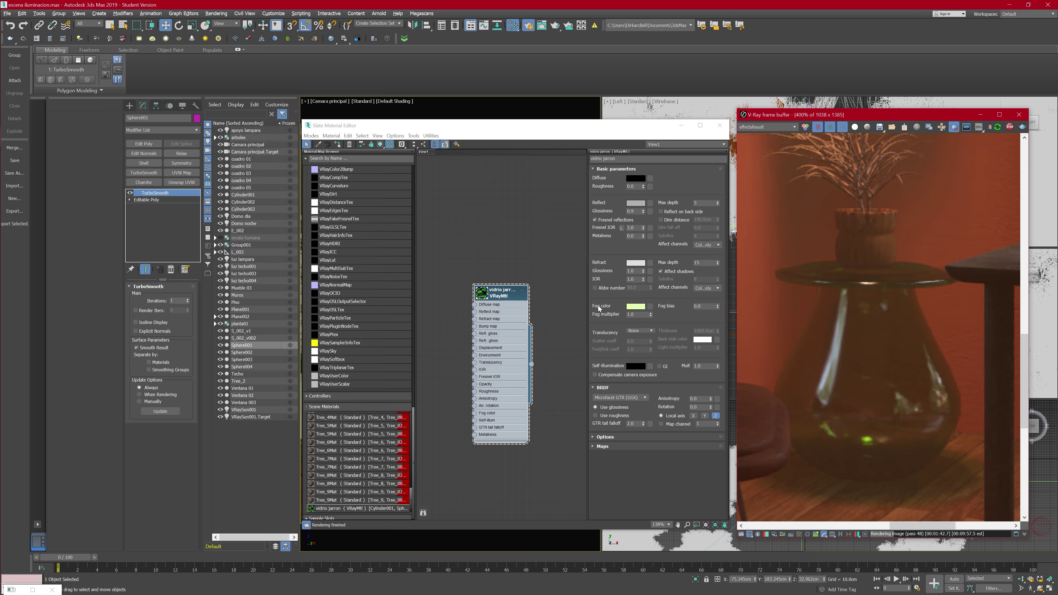
pyautogui.click(636, 307)
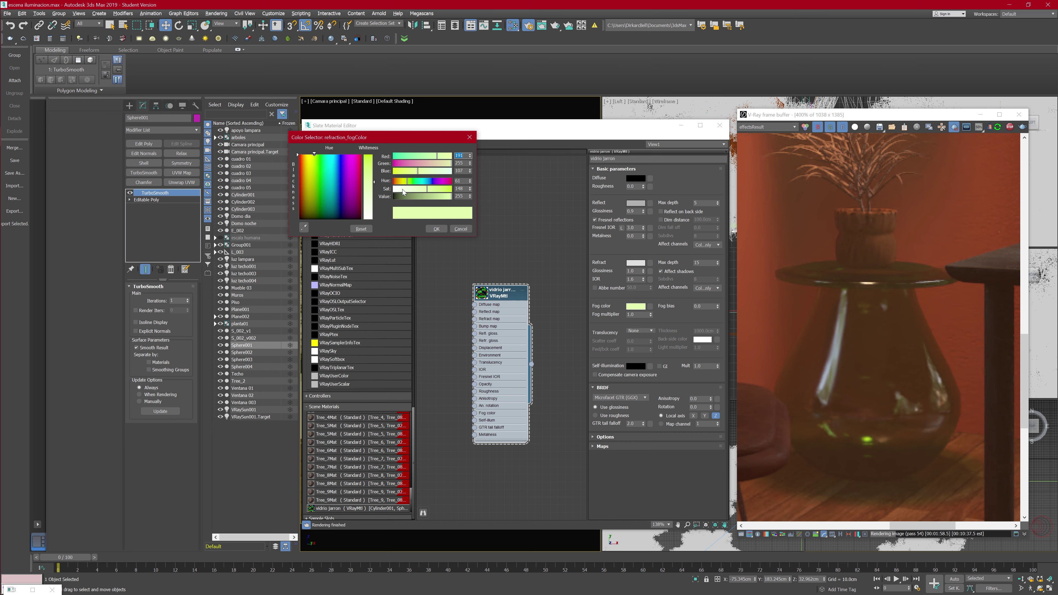
# Step: Set a near-white pale yellow-green fog, region-render the vase, and return the view to 100%
pyautogui.moveTo(403, 193); pyautogui.dragTo(397, 190)
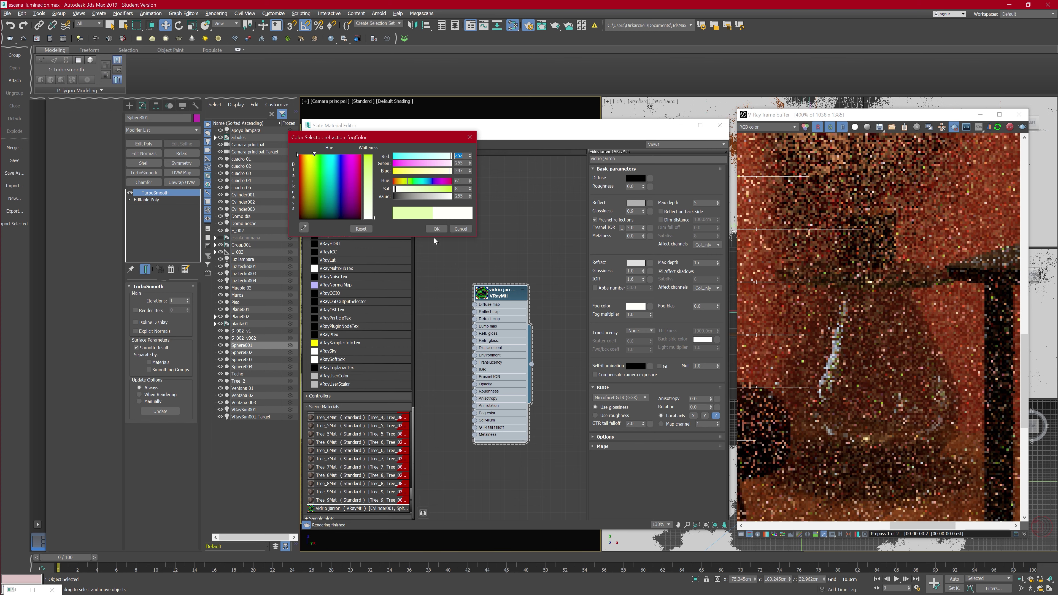
pyautogui.scroll(-4, 879, 348)
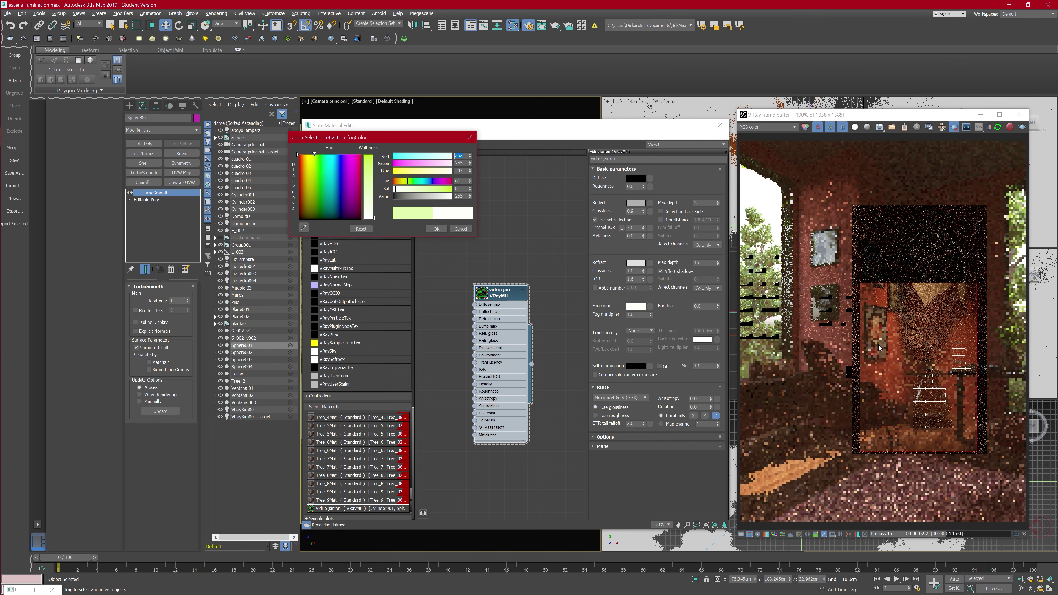
pyautogui.click(879, 347)
pyautogui.scroll(2, 898, 334)
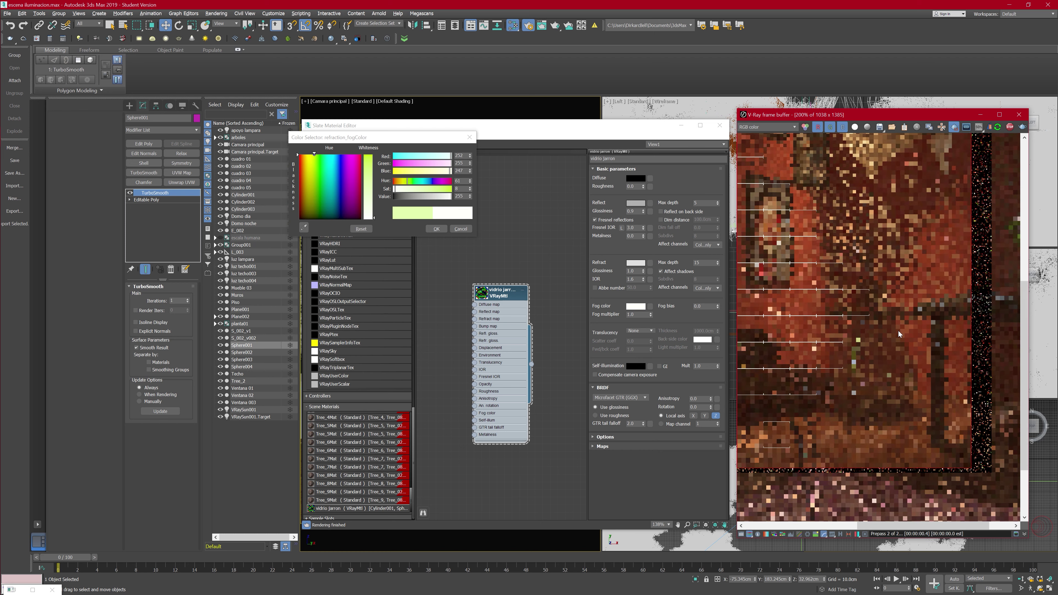
pyautogui.moveTo(947, 253); pyautogui.dragTo(787, 461)
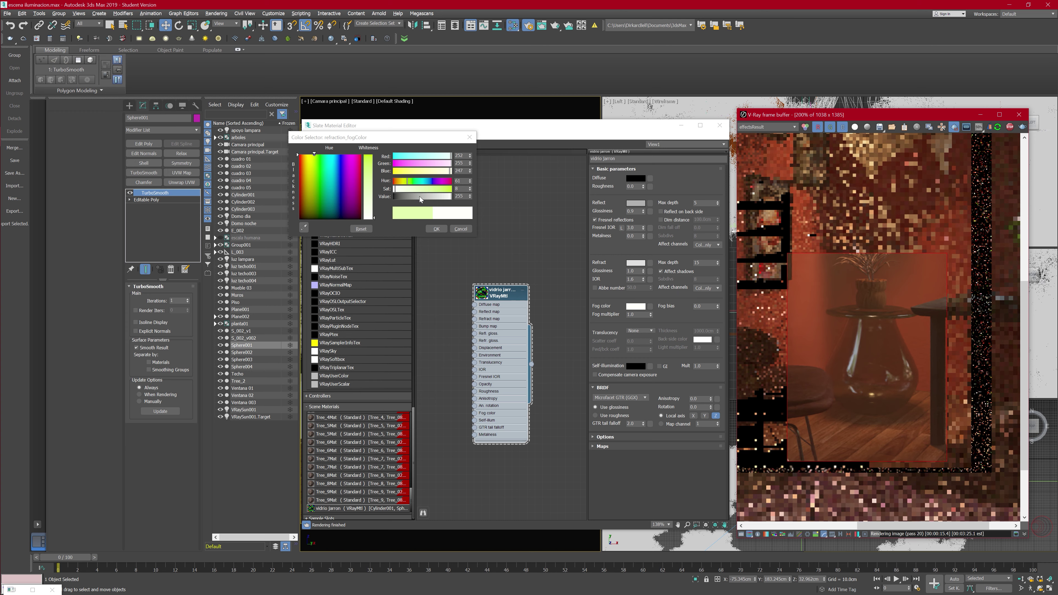
pyautogui.click(436, 229)
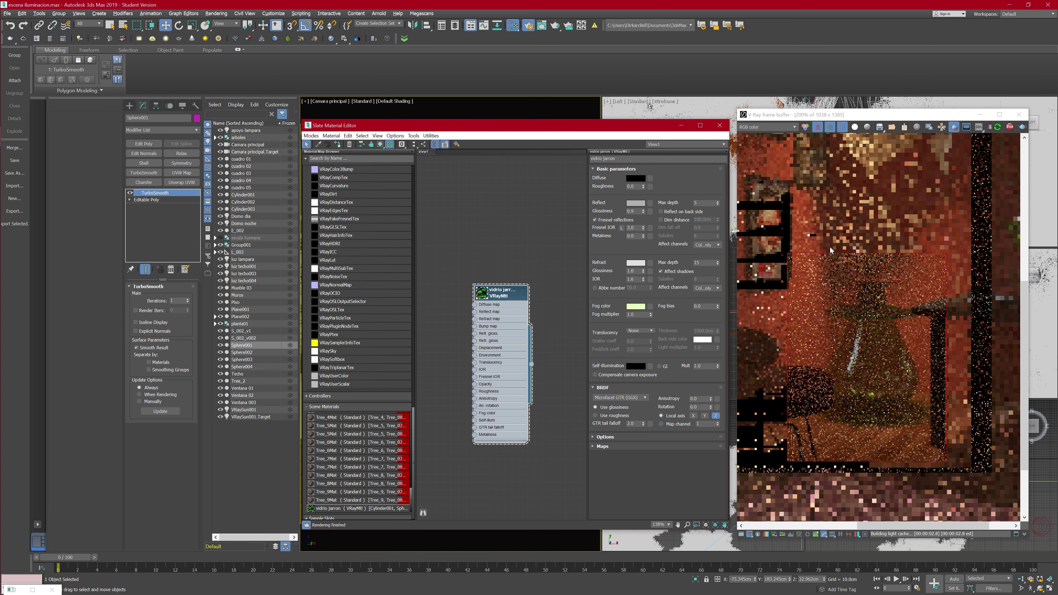
pyautogui.scroll(-1, 830, 250)
pyautogui.click(850, 379)
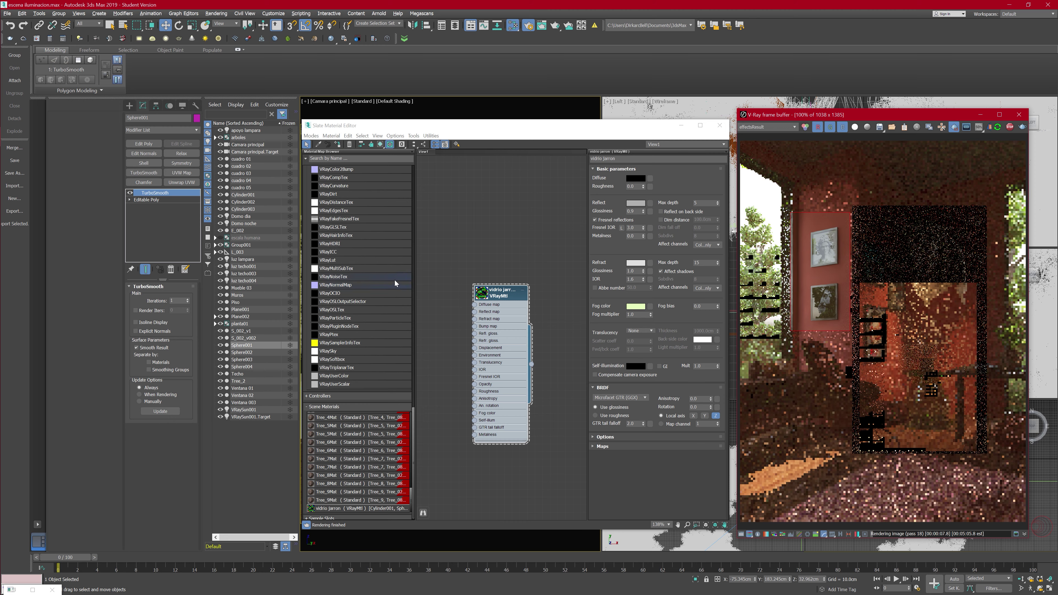
# Step: Restart the V-Ray render of the room
pyautogui.moveTo(470, 125); pyautogui.dragTo(458, 117)
pyautogui.click(859, 230)
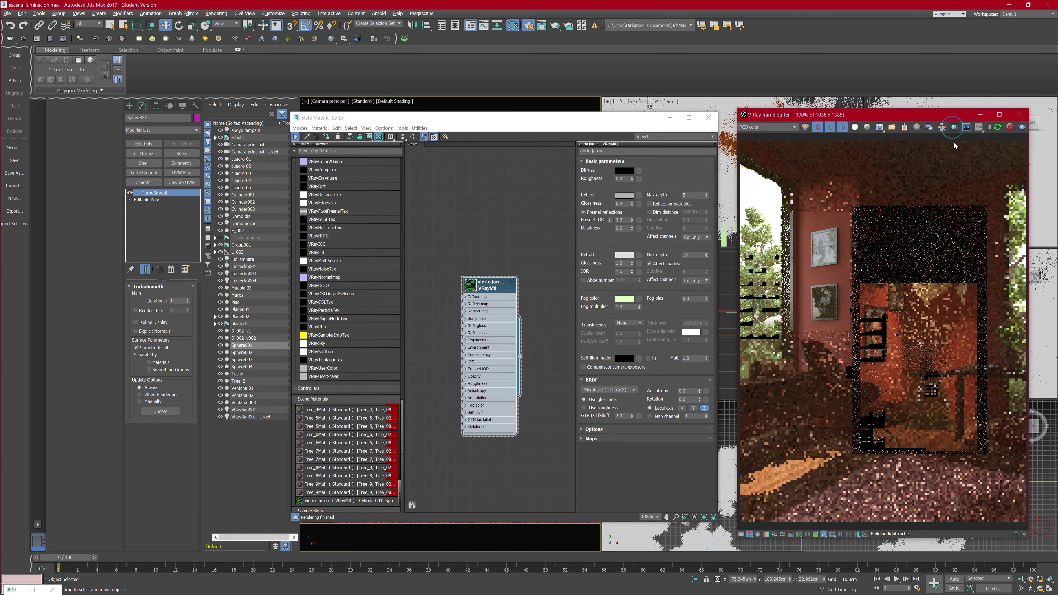
pyautogui.hotkey('shift', 'q')
# Step: Pan the Slate node graph to the Lampara VRay2SidedMtl node and select it
pyautogui.click(526, 327)
pyautogui.scroll(-1, 527, 330)
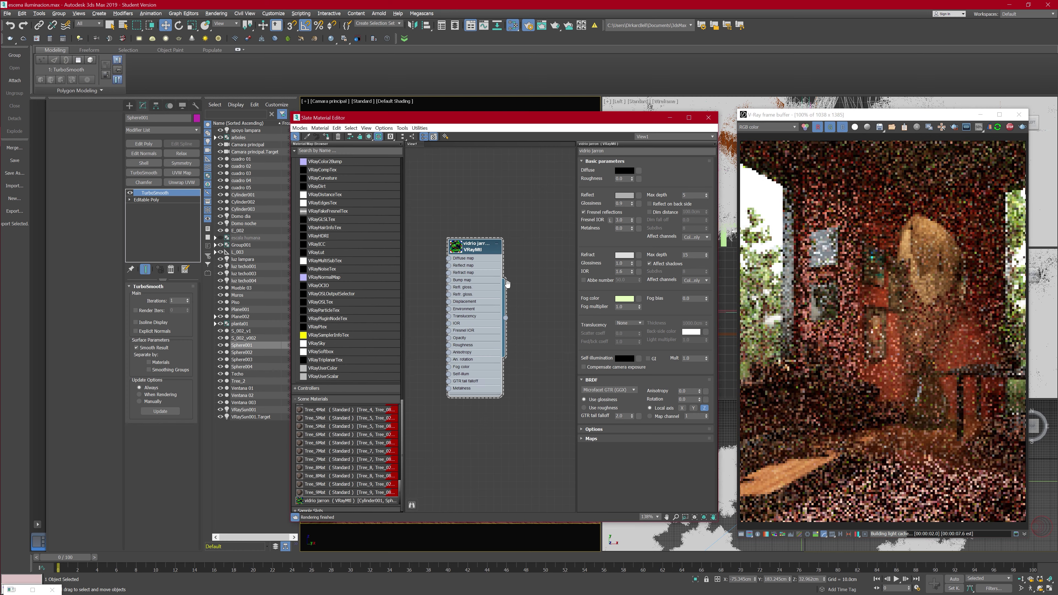
pyautogui.scroll(-1, 530, 332)
pyautogui.scroll(-1, 530, 332)
pyautogui.moveTo(539, 360); pyautogui.dragTo(465, 379, button='middle')
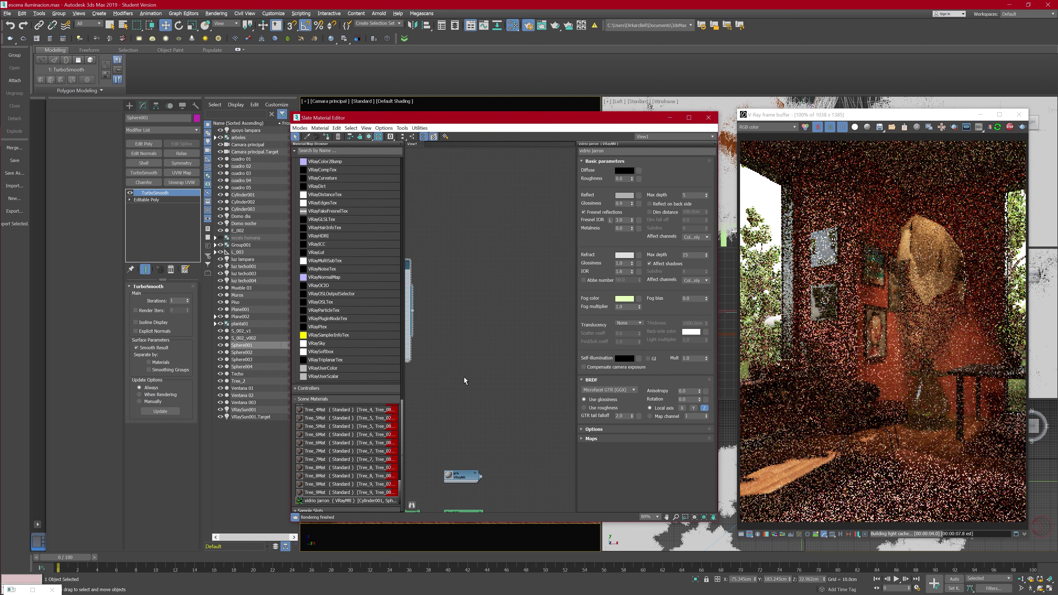
pyautogui.scroll(1, 501, 371)
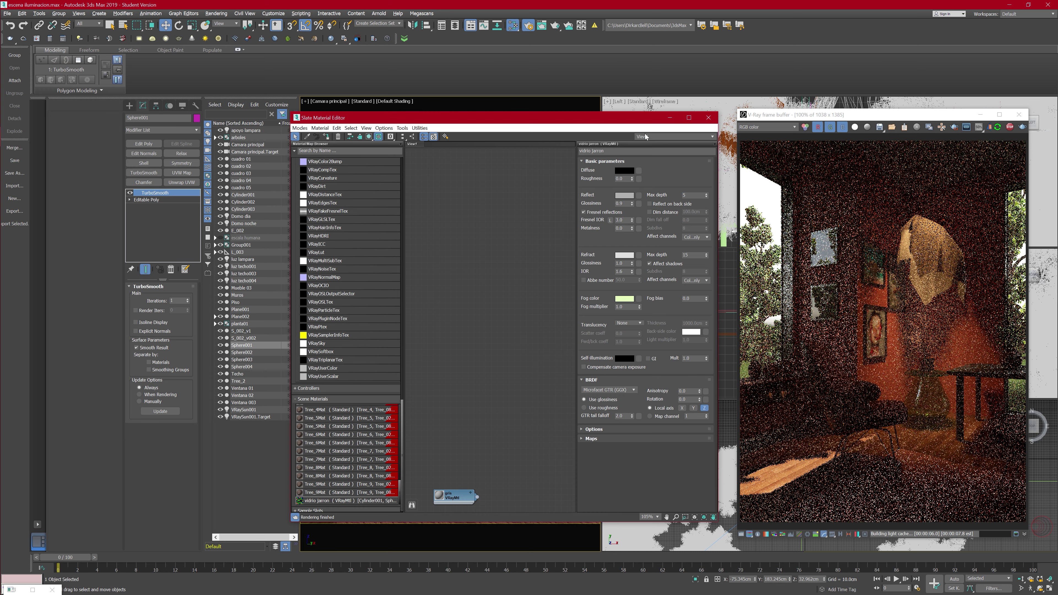
pyautogui.moveTo(496, 117); pyautogui.dragTo(474, 265)
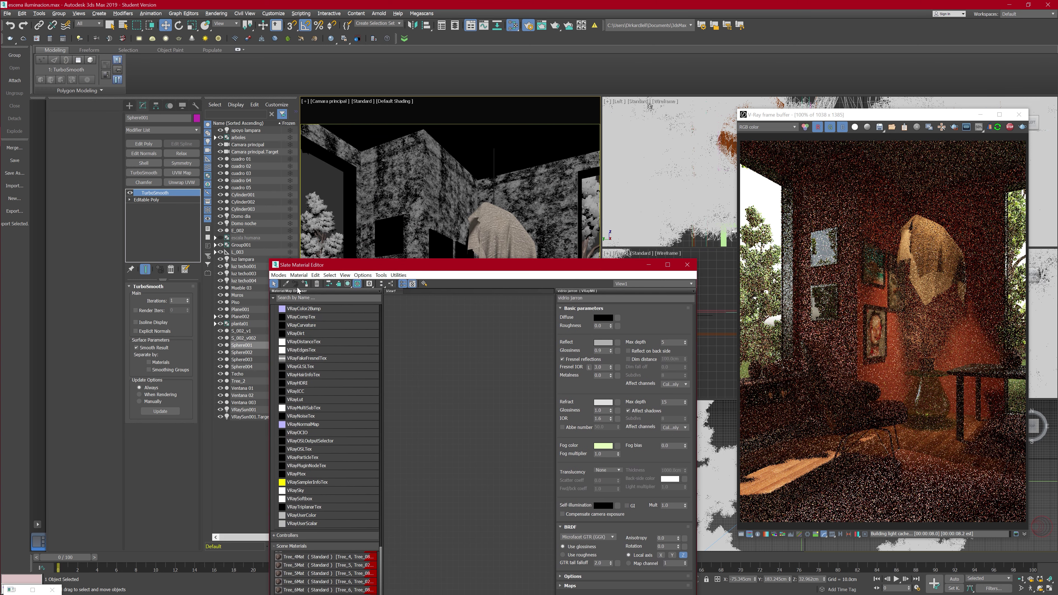
pyautogui.click(495, 234)
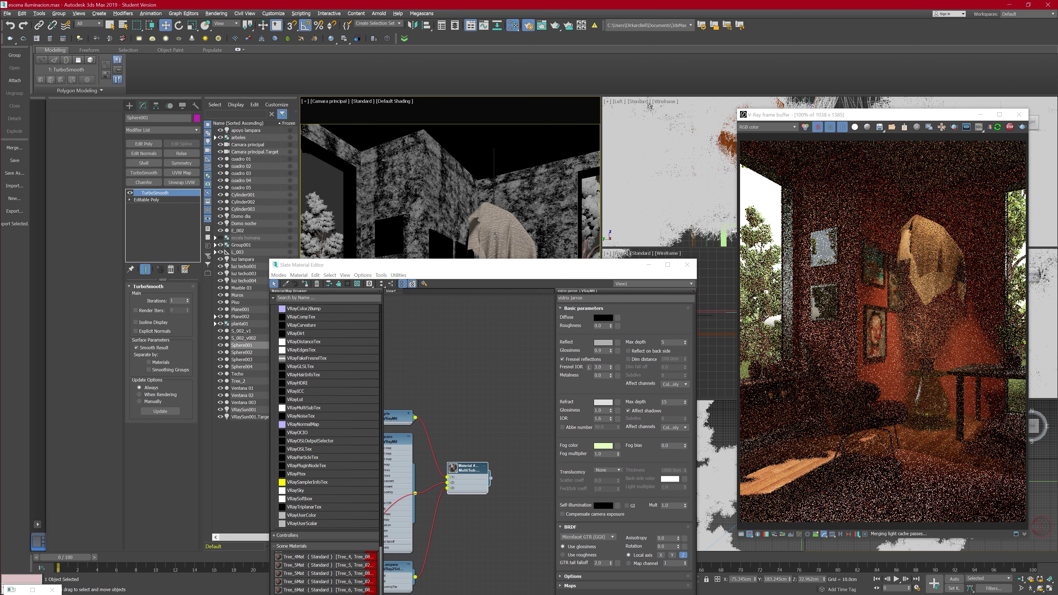
pyautogui.moveTo(489, 433)
pyautogui.mouseDown(button='middle')
pyautogui.moveTo(466, 366)
pyautogui.moveTo(602, 288)
pyautogui.moveTo(529, 313)
pyautogui.mouseUp(button='middle')
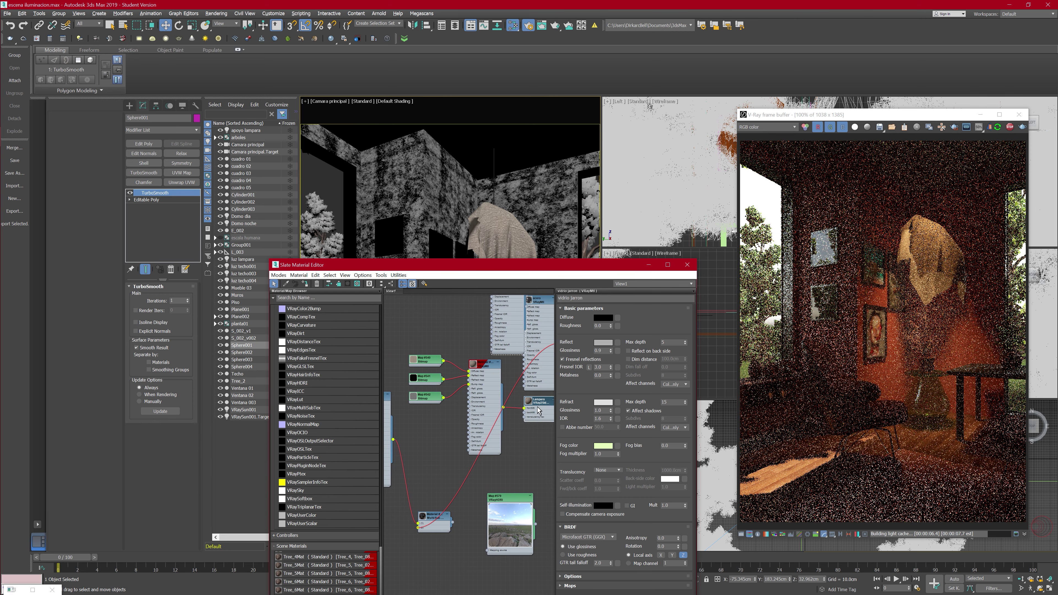
pyautogui.moveTo(539, 411); pyautogui.dragTo(485, 414, button='middle')
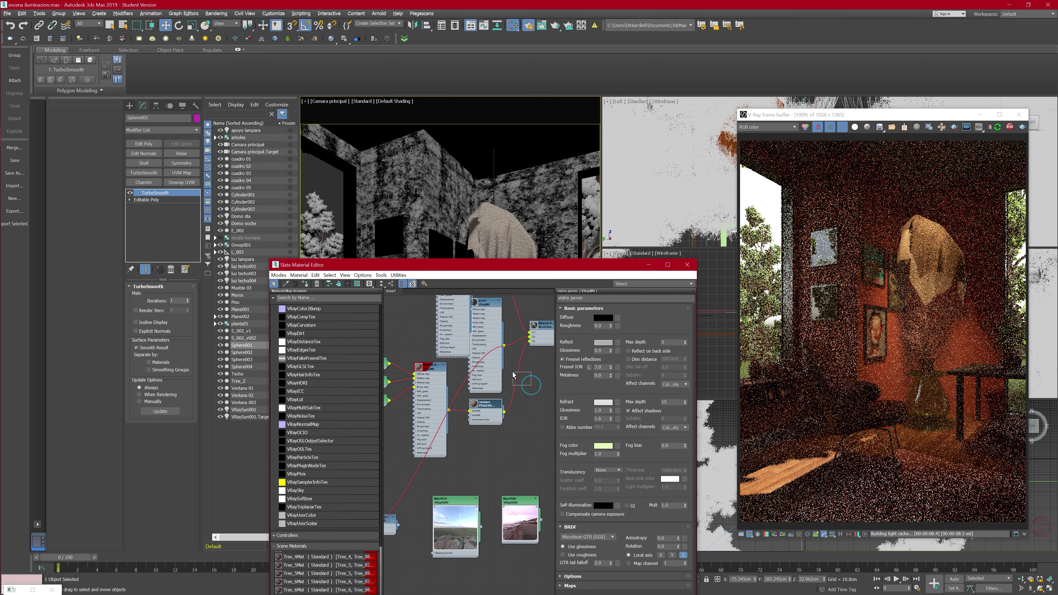
pyautogui.click(492, 410)
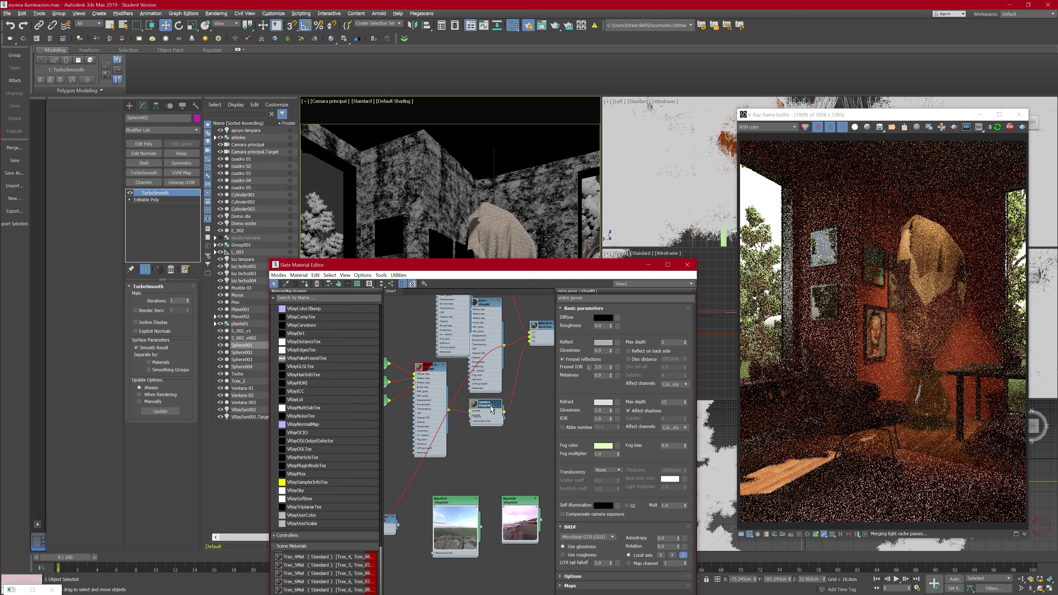
# Step: Lay out the Lampara node's children and frame the resulting node tree
pyautogui.rightClick(492, 409)
pyautogui.moveTo(530, 315)
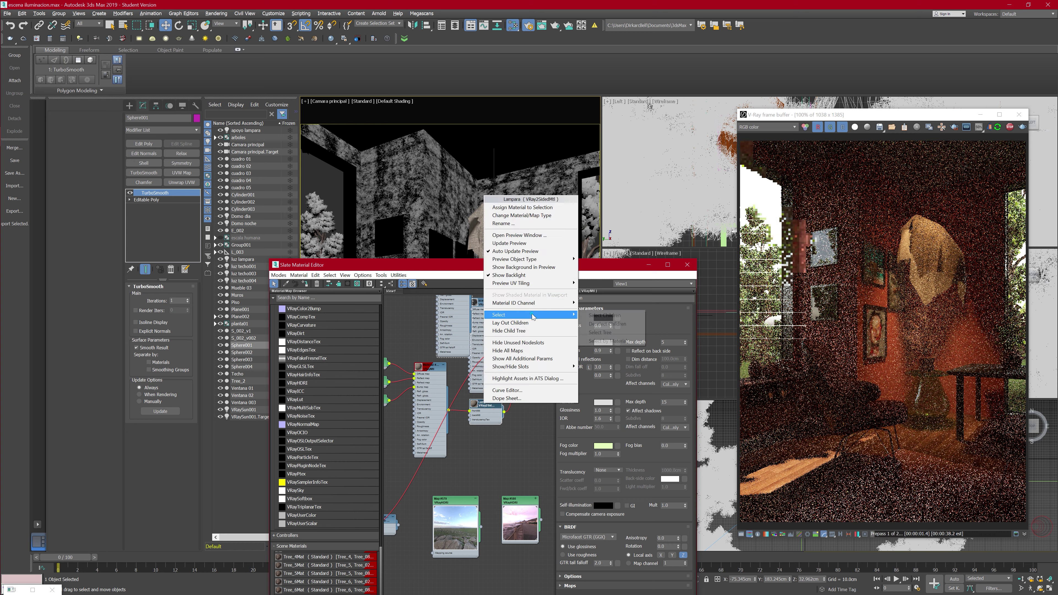
pyautogui.click(510, 323)
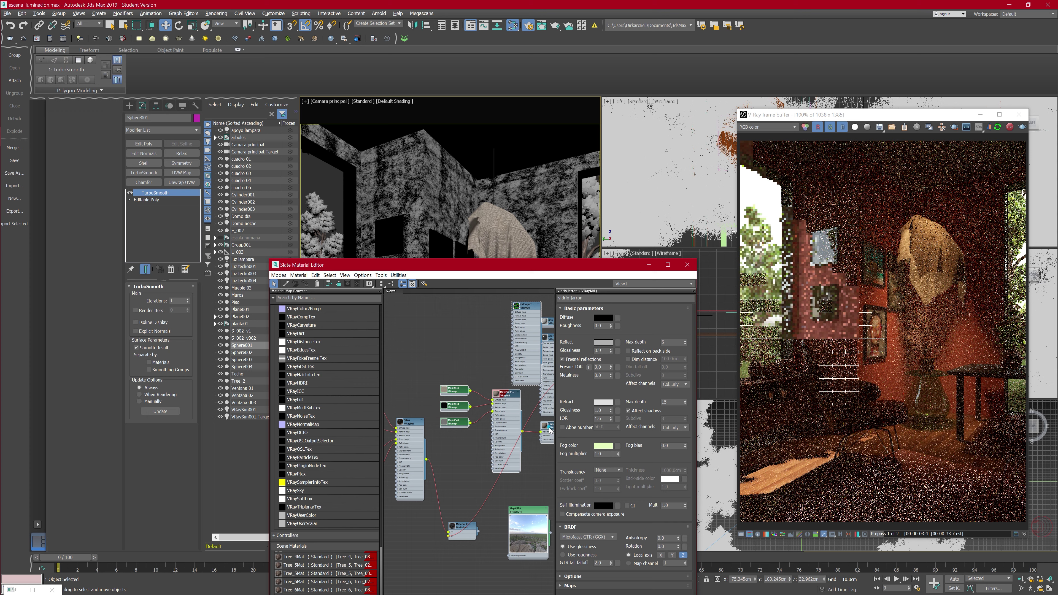
pyautogui.moveTo(550, 431); pyautogui.dragTo(555, 349, button='middle')
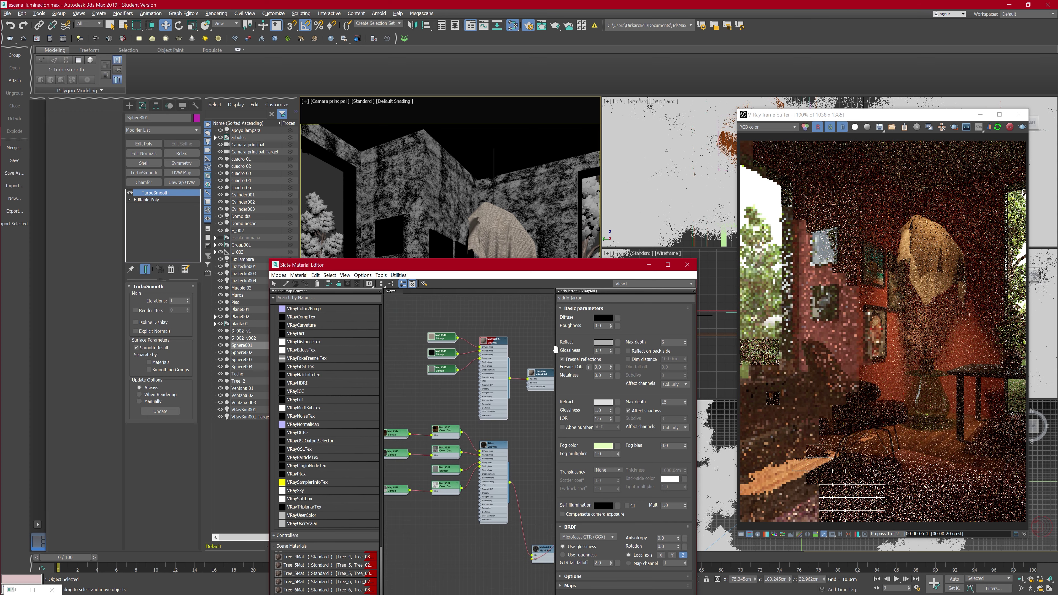
pyautogui.scroll(2, 555, 349)
pyautogui.scroll(2, 556, 350)
pyautogui.scroll(2, 555, 349)
pyautogui.scroll(2, 556, 352)
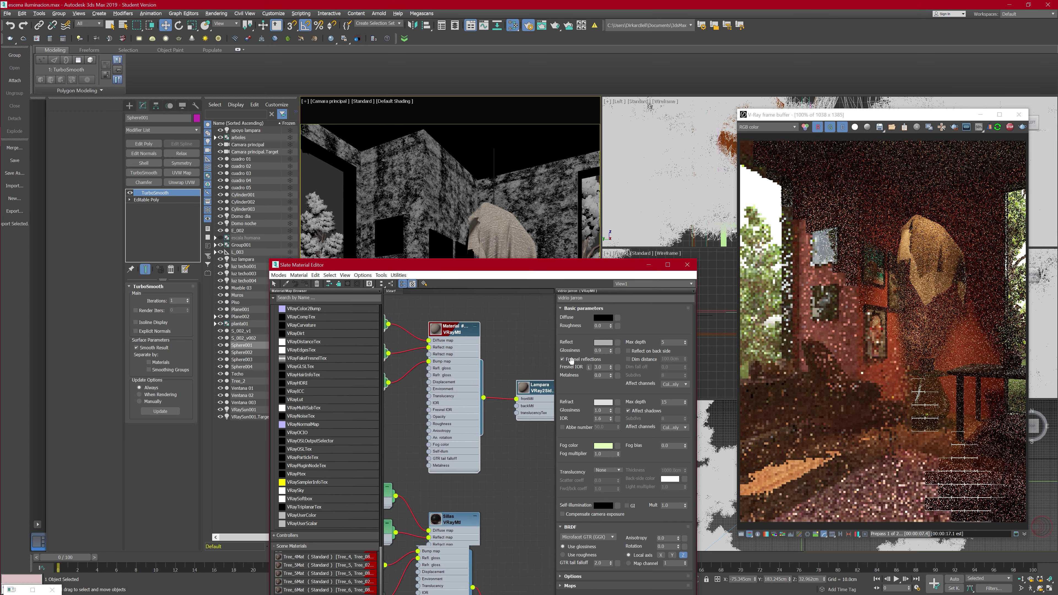
pyautogui.moveTo(571, 361); pyautogui.dragTo(622, 371, button='middle')
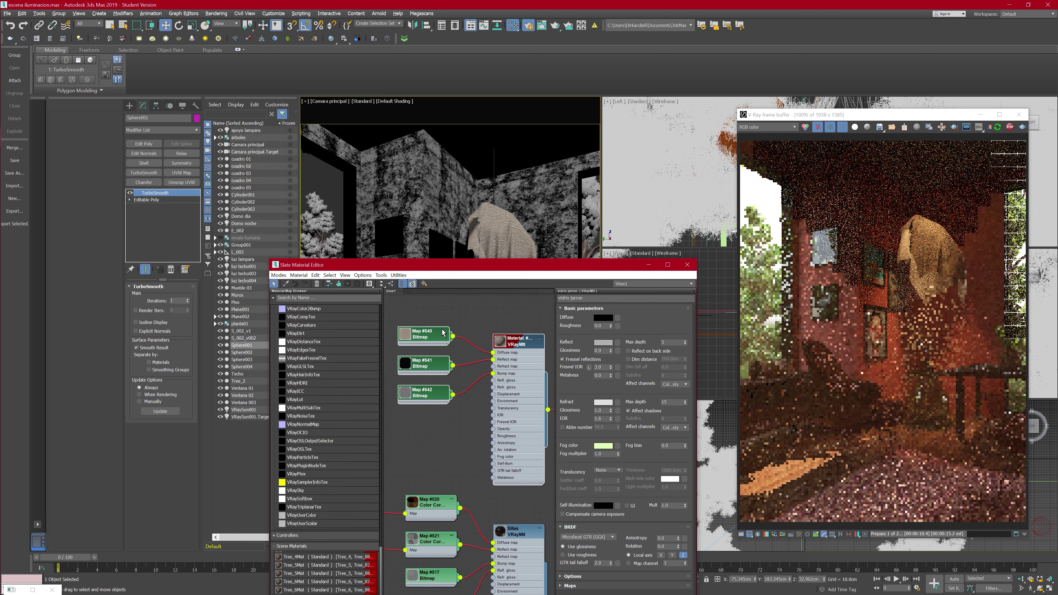
# Step: Rearrange the front material's bitmap nodes, Map #540 and Map #541
pyautogui.click(405, 337)
pyautogui.click(425, 284)
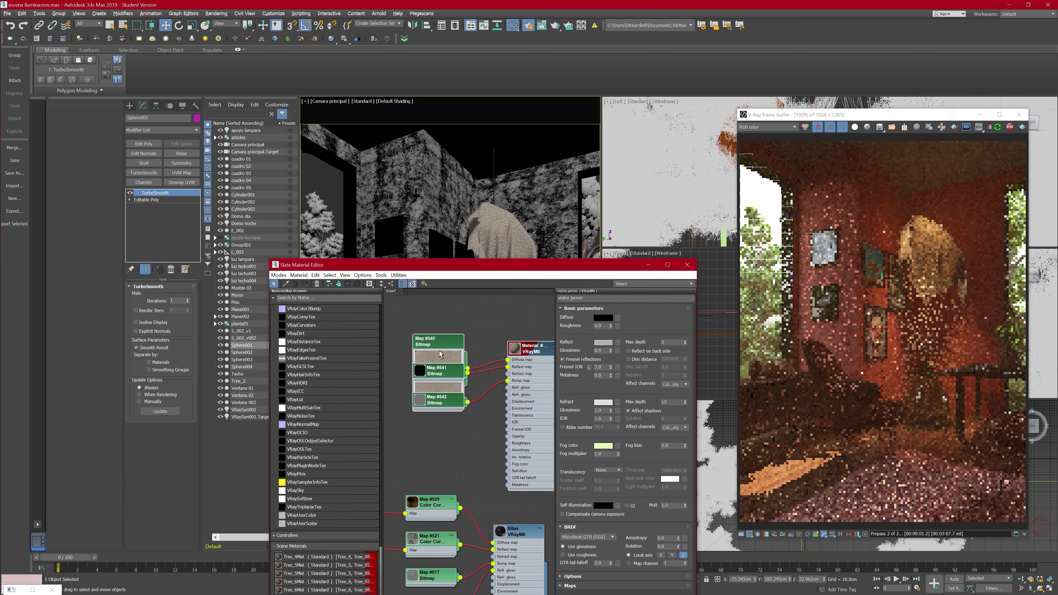
pyautogui.doubleClick(440, 354)
pyautogui.moveTo(441, 354); pyautogui.dragTo(439, 318)
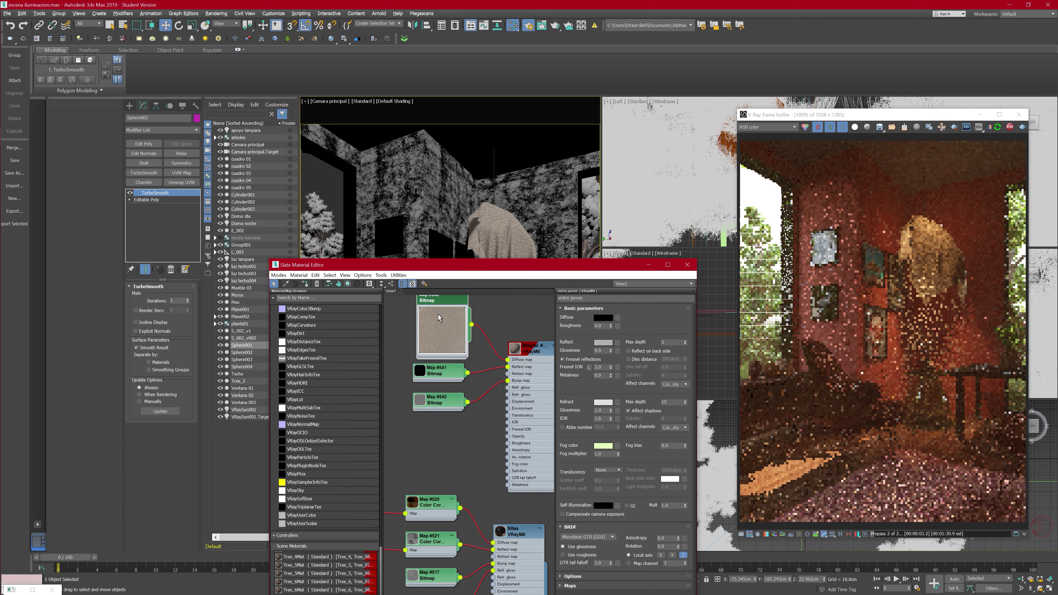
pyautogui.scroll(1, 438, 318)
pyautogui.scroll(1, 442, 332)
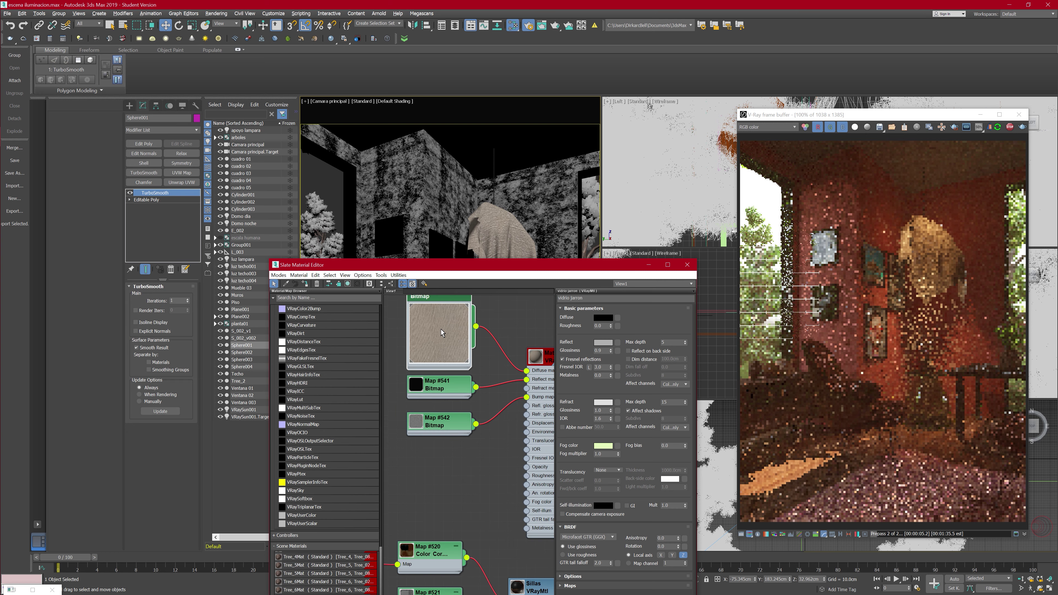
pyautogui.moveTo(442, 332); pyautogui.dragTo(445, 353, button='middle')
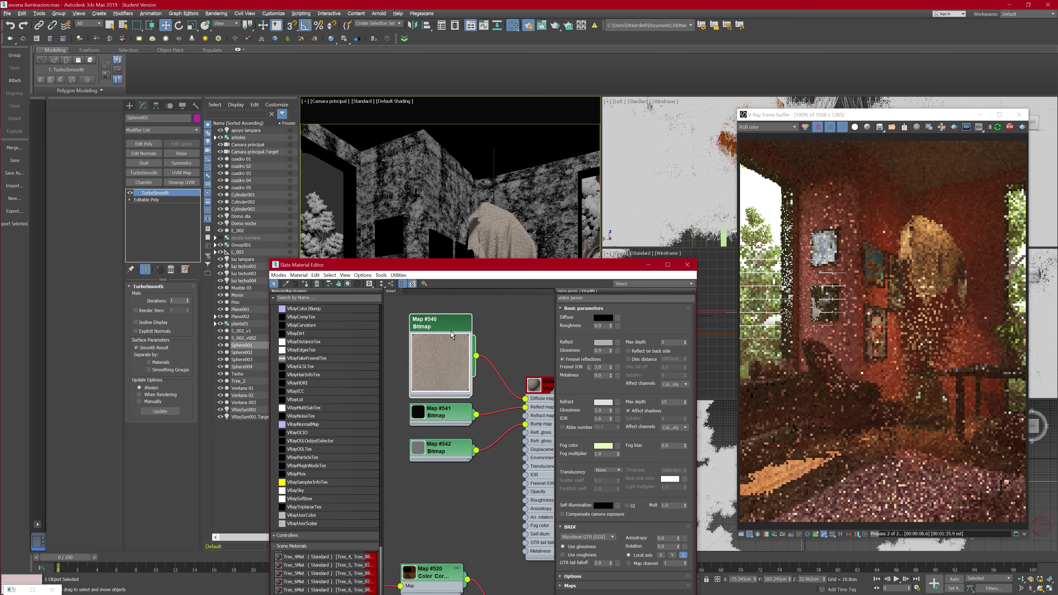
pyautogui.doubleClick(446, 353)
pyautogui.moveTo(442, 323); pyautogui.dragTo(442, 368)
pyautogui.click(441, 412)
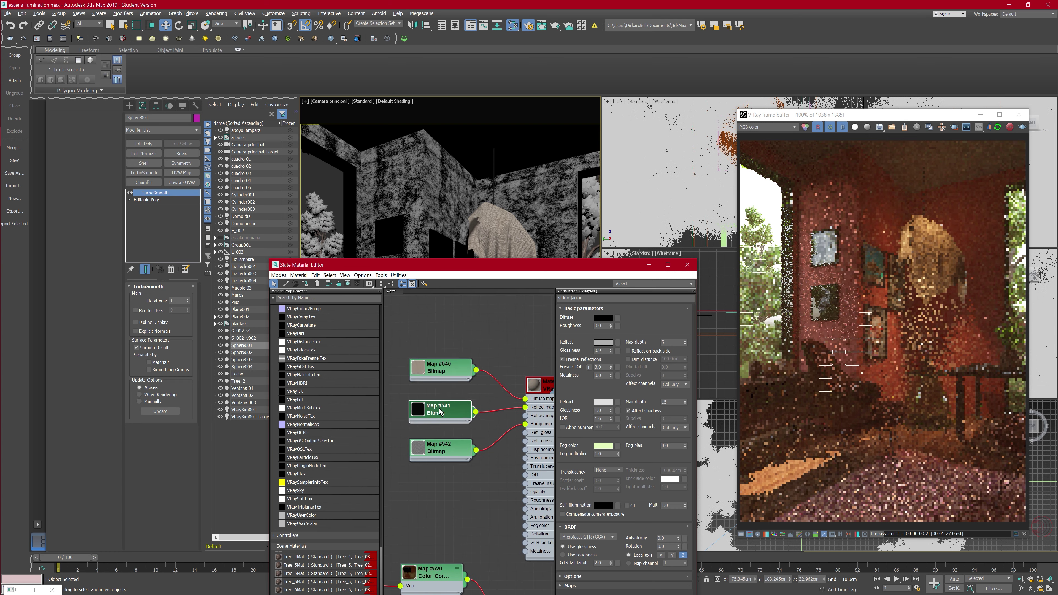
pyautogui.moveTo(441, 411); pyautogui.dragTo(441, 405)
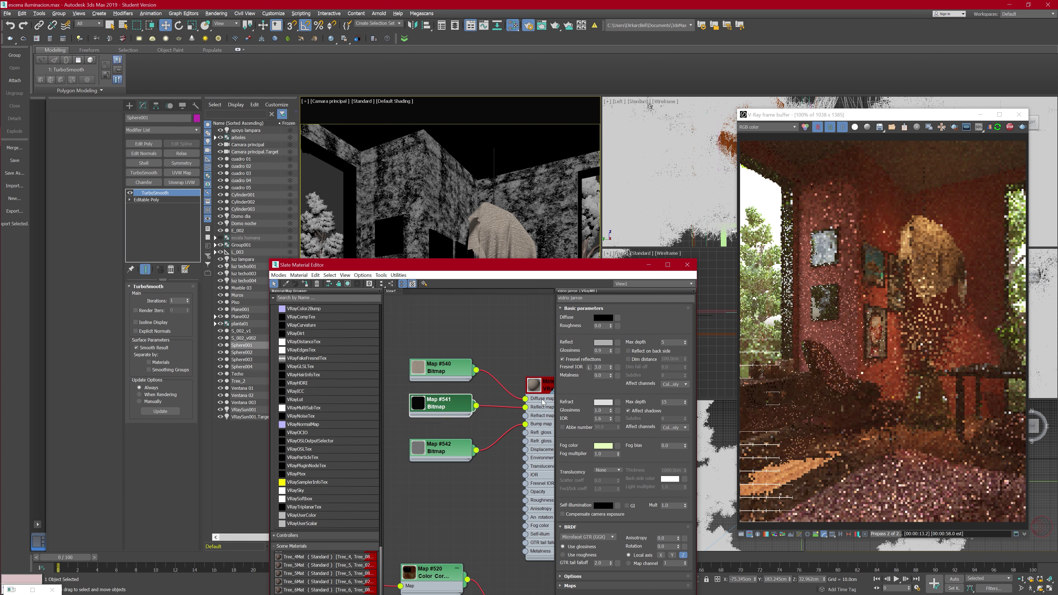
# Step: Collapse the front VRayMtl node and move Lampara up beside it
pyautogui.moveTo(542, 402); pyautogui.dragTo(470, 374, button='middle')
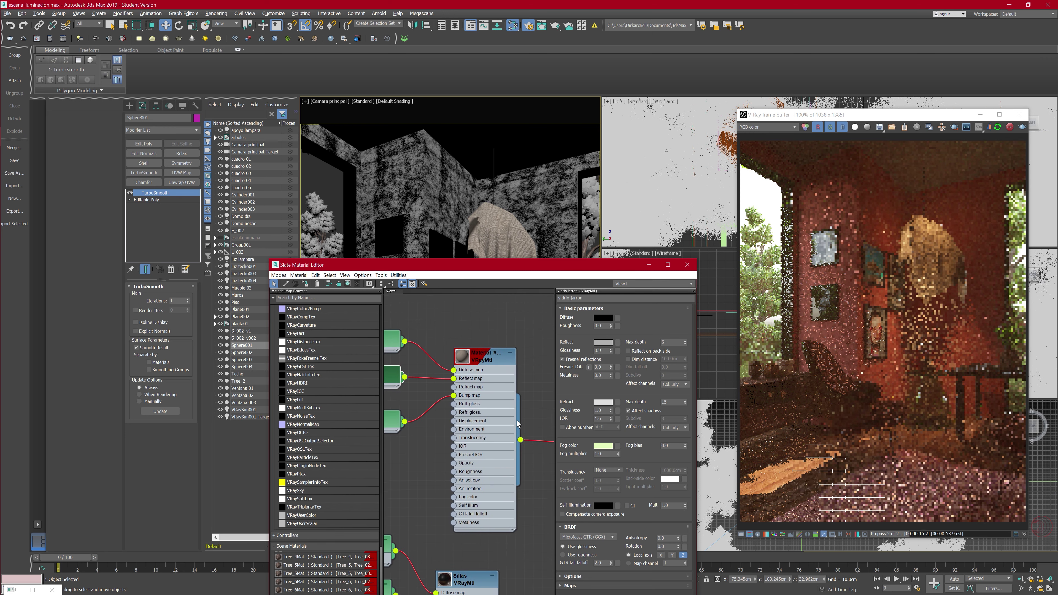
pyautogui.click(510, 353)
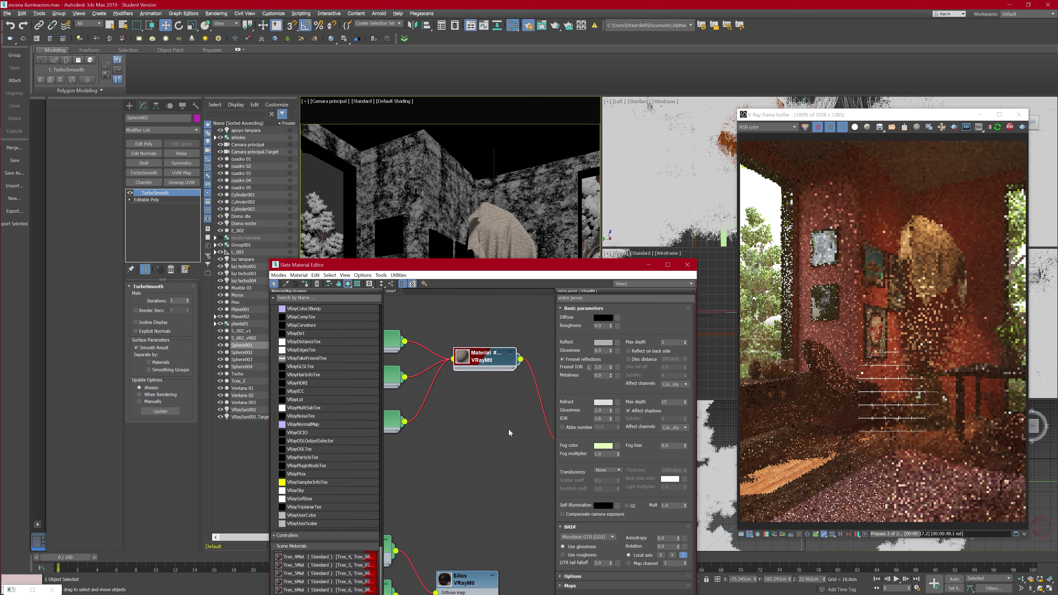
pyautogui.moveTo(509, 432); pyautogui.dragTo(435, 421, button='middle')
pyautogui.moveTo(500, 421); pyautogui.dragTo(513, 327)
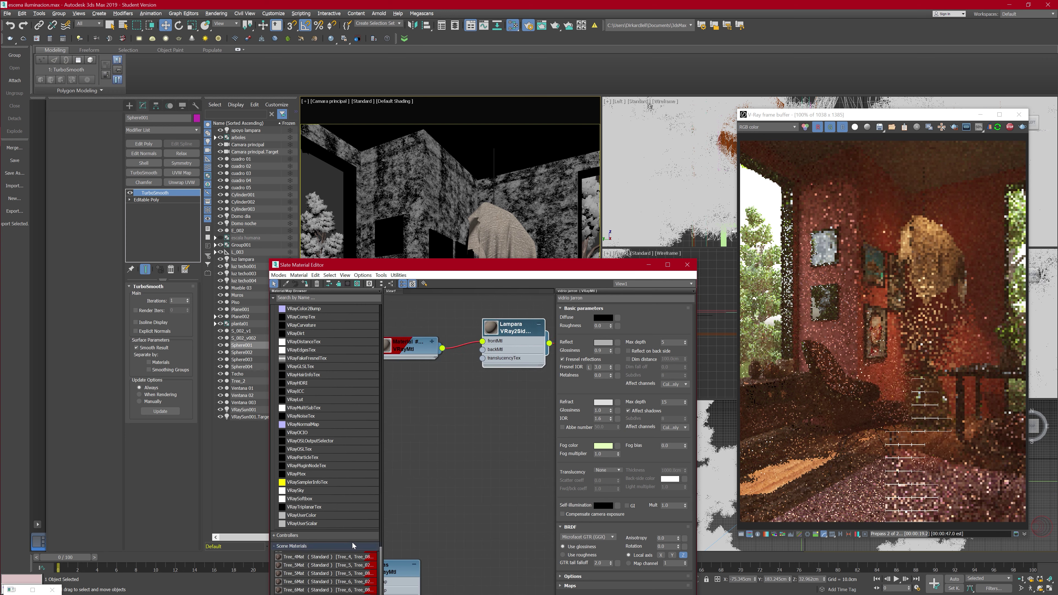
pyautogui.scroll(5, 324, 493)
pyautogui.scroll(5, 324, 493)
pyautogui.scroll(5, 323, 492)
pyautogui.scroll(5, 324, 492)
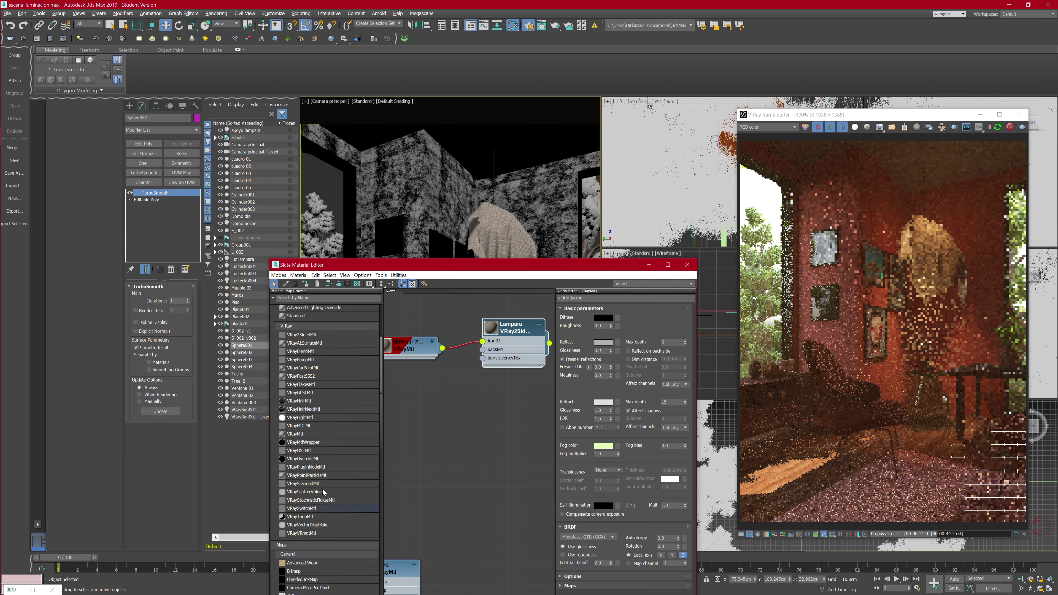
pyautogui.scroll(4, 324, 493)
pyautogui.moveTo(297, 439); pyautogui.dragTo(511, 332)
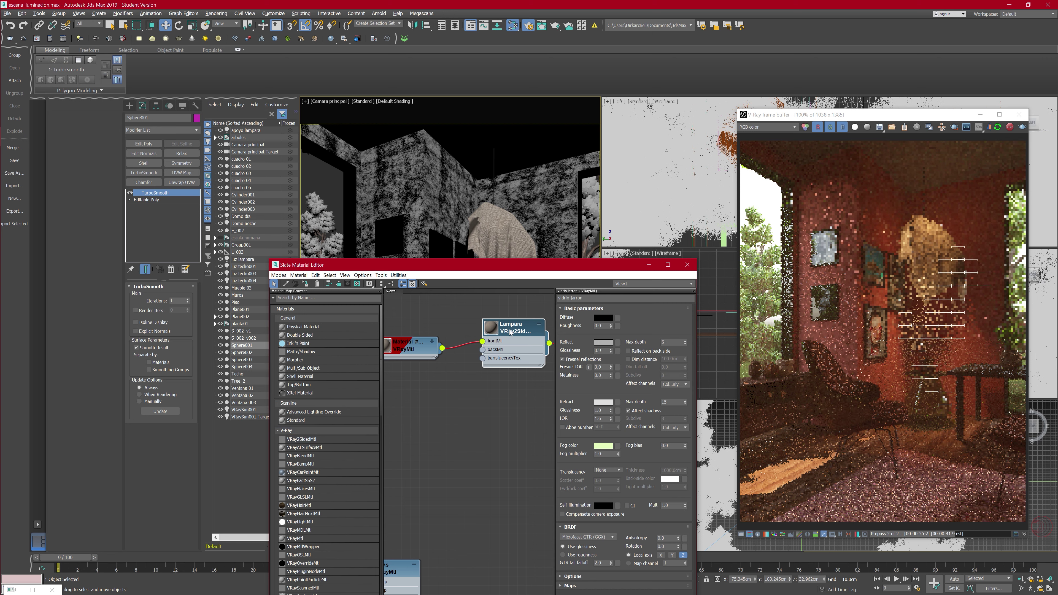
# Step: Show the Lampara parameters and drop a Checker map, Map #581, beside it
pyautogui.doubleClick(510, 331)
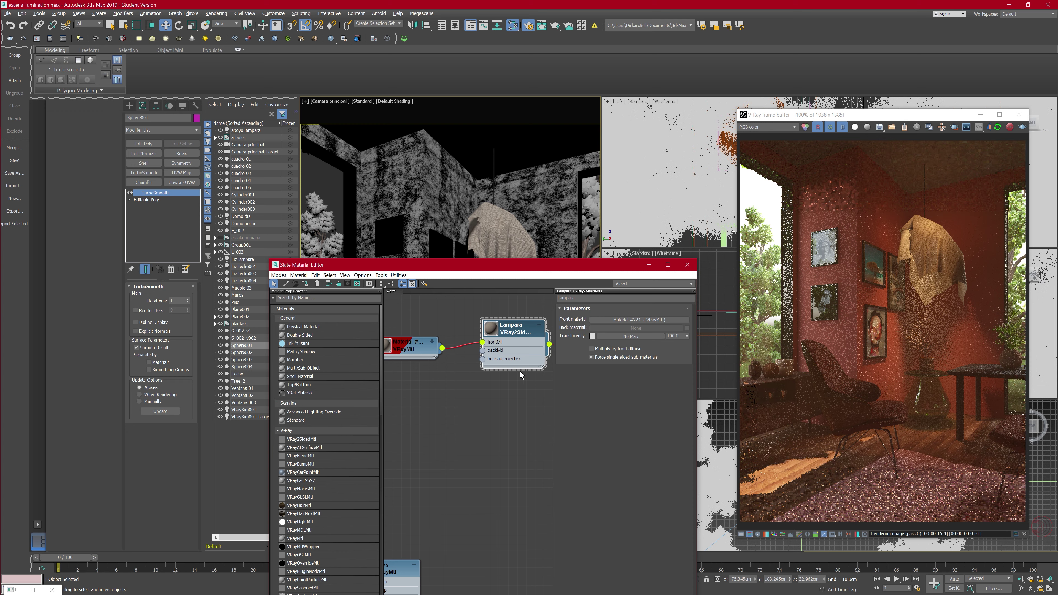
pyautogui.moveTo(413, 346); pyautogui.dragTo(413, 338)
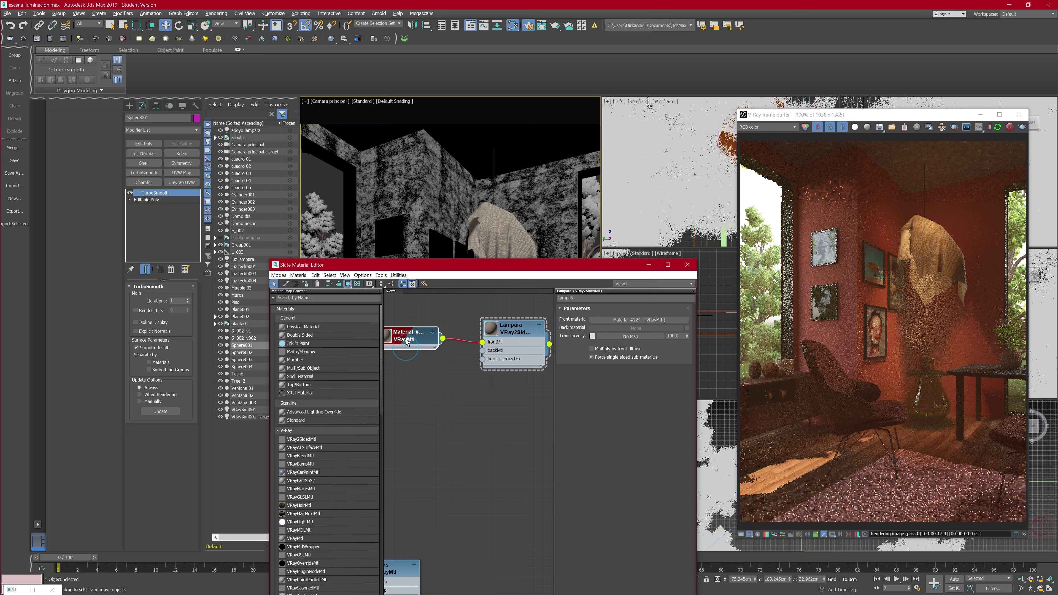
pyautogui.scroll(-3, 313, 558)
pyautogui.scroll(-3, 310, 534)
pyautogui.scroll(-3, 306, 479)
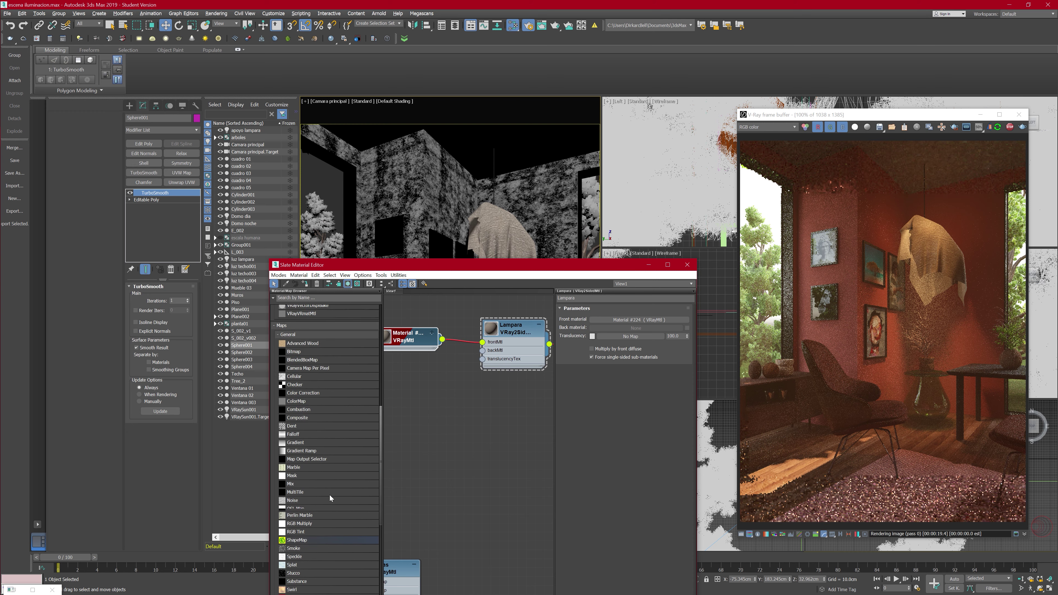
pyautogui.scroll(-3, 302, 438)
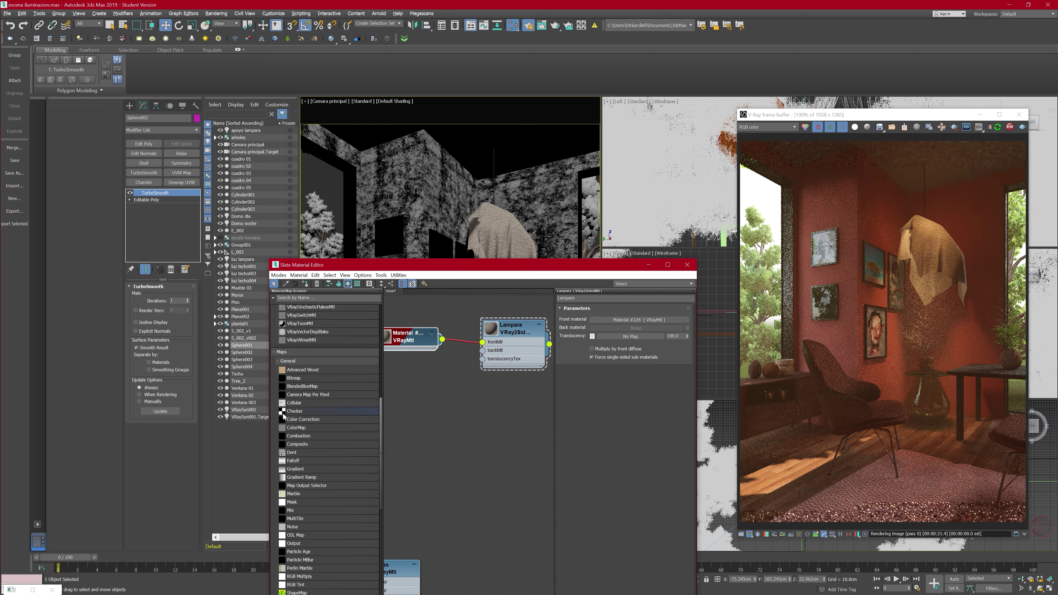
pyautogui.moveTo(299, 413); pyautogui.dragTo(443, 399)
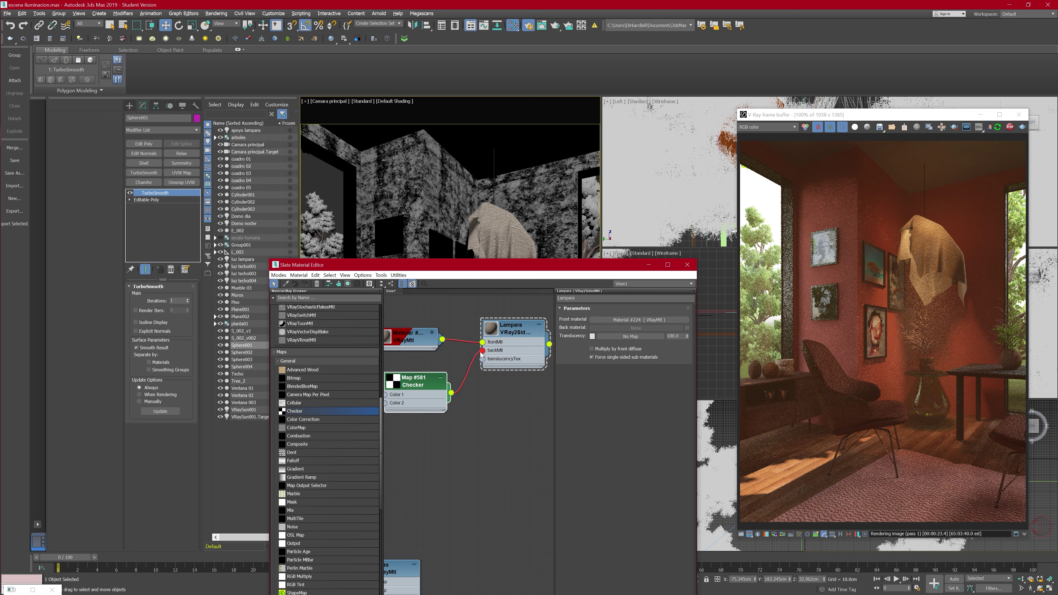
# Step: Wire the Checker into translucencyTex and show it shaded on the viewport lamp shade
pyautogui.moveTo(484, 363); pyautogui.dragTo(483, 361)
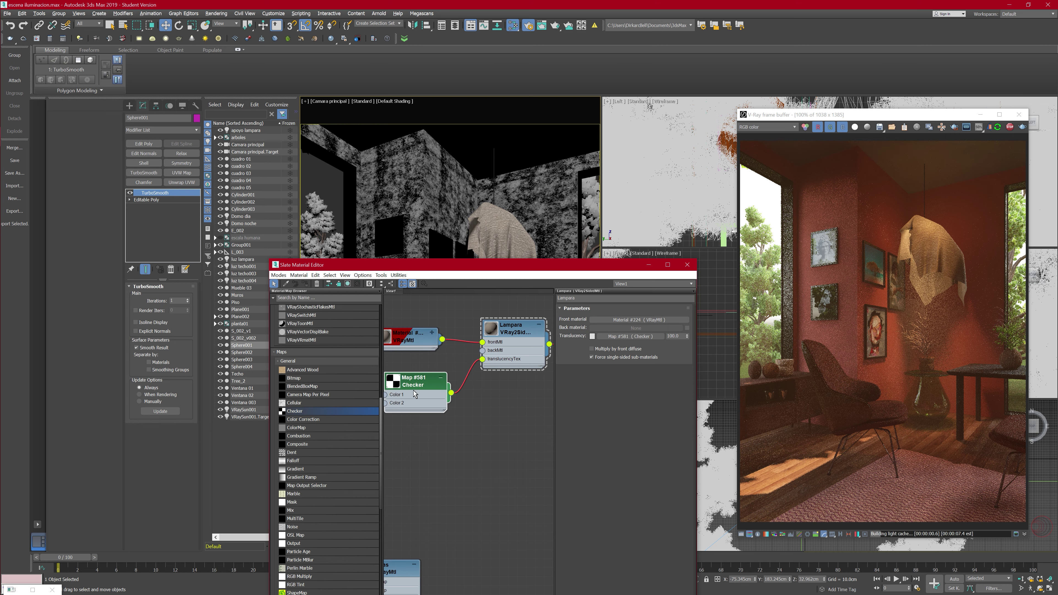
pyautogui.doubleClick(410, 378)
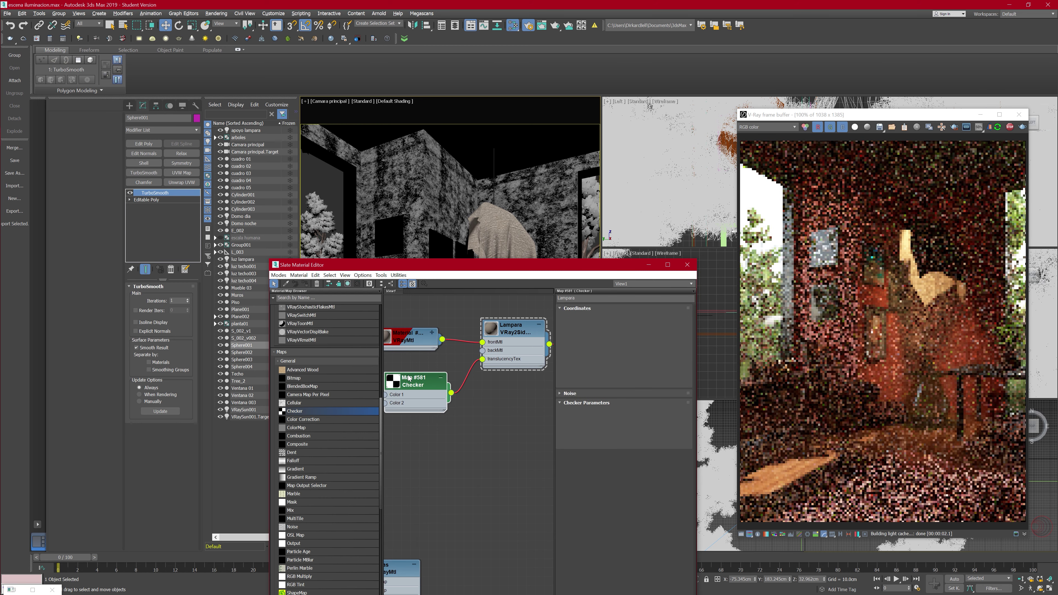
pyautogui.click(348, 284)
pyautogui.click(365, 299)
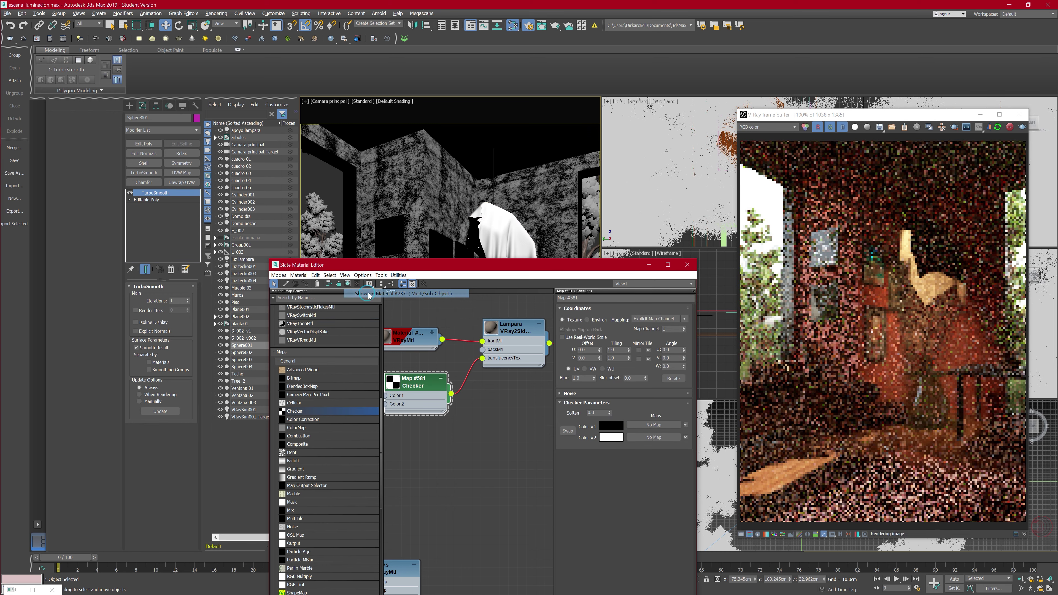
pyautogui.moveTo(507, 268)
pyautogui.mouseDown()
pyautogui.moveTo(551, 350)
pyautogui.moveTo(543, 326)
pyautogui.mouseUp()
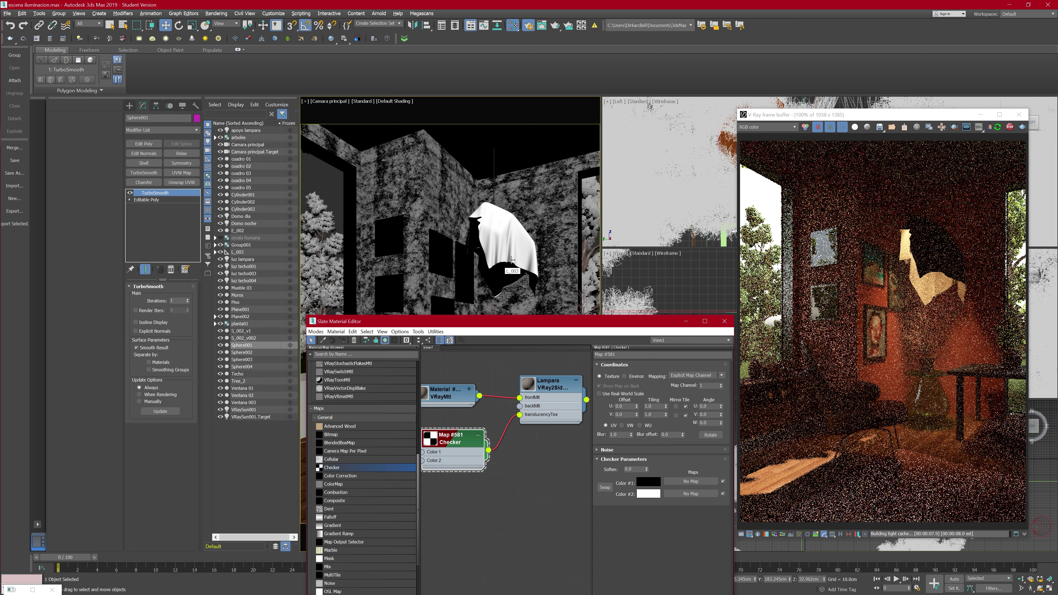
pyautogui.moveTo(537, 322); pyautogui.dragTo(482, 176)
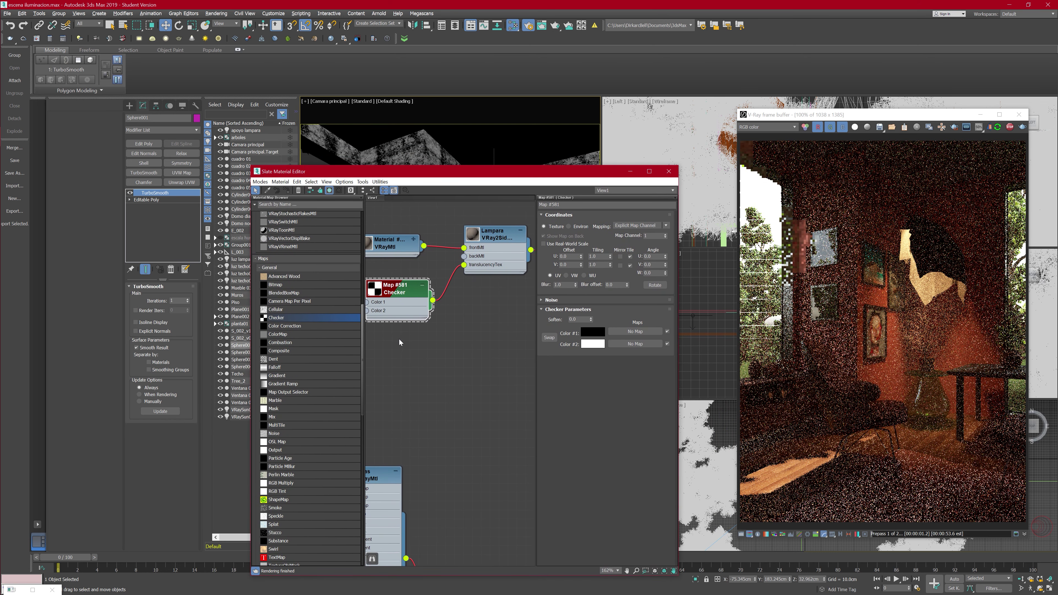
pyautogui.click(394, 295)
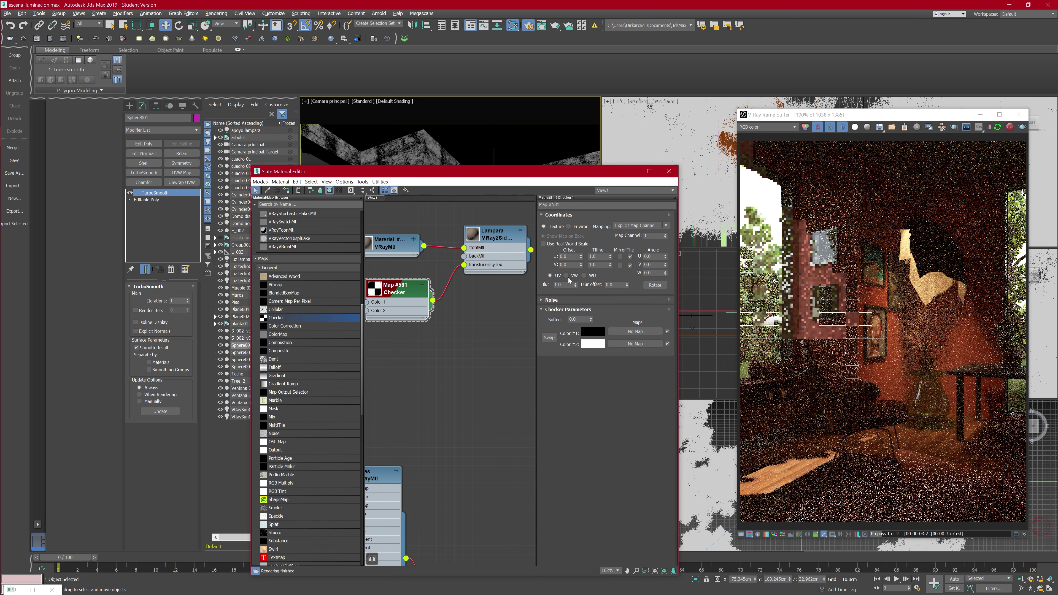
pyautogui.moveTo(479, 172); pyautogui.dragTo(528, 329)
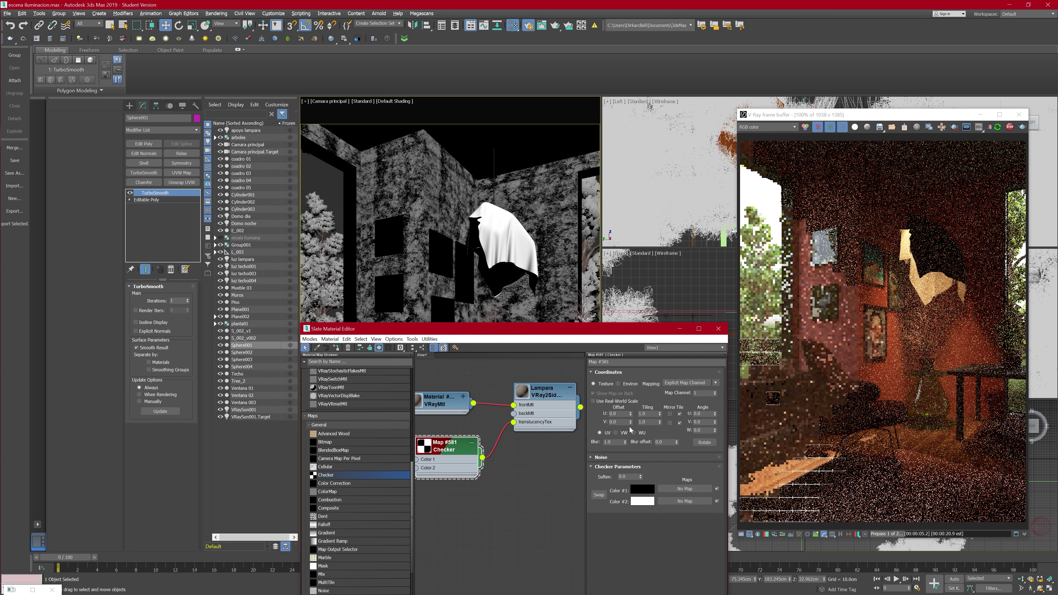
# Step: Set the Checker's U and V tiling to 10 and stop the render
pyautogui.doubleClick(644, 413)
pyautogui.write('10')
pyautogui.press('Tab')
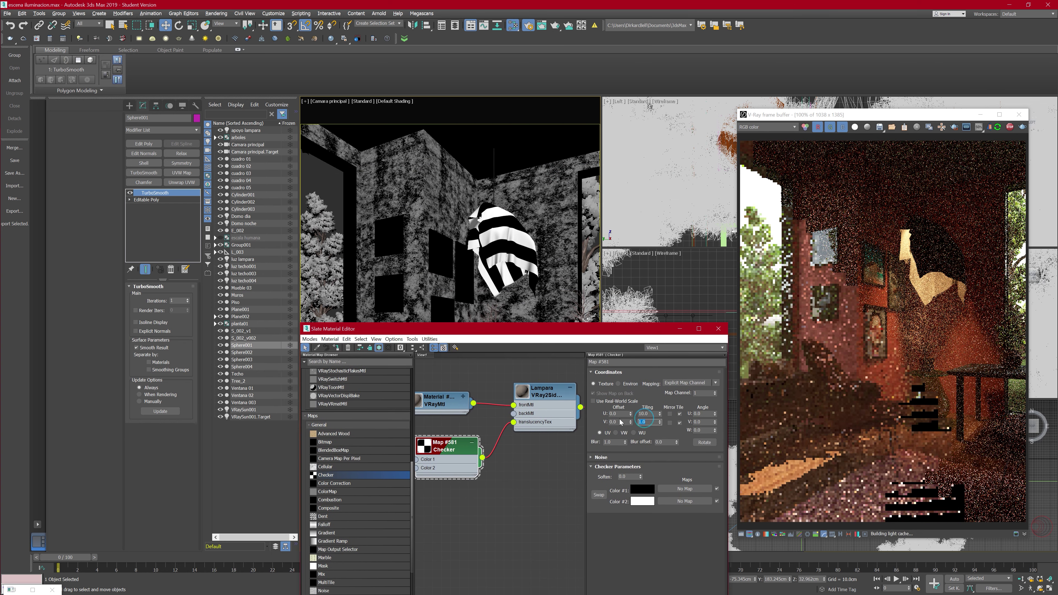
pyautogui.write('10')
pyautogui.press('Return')
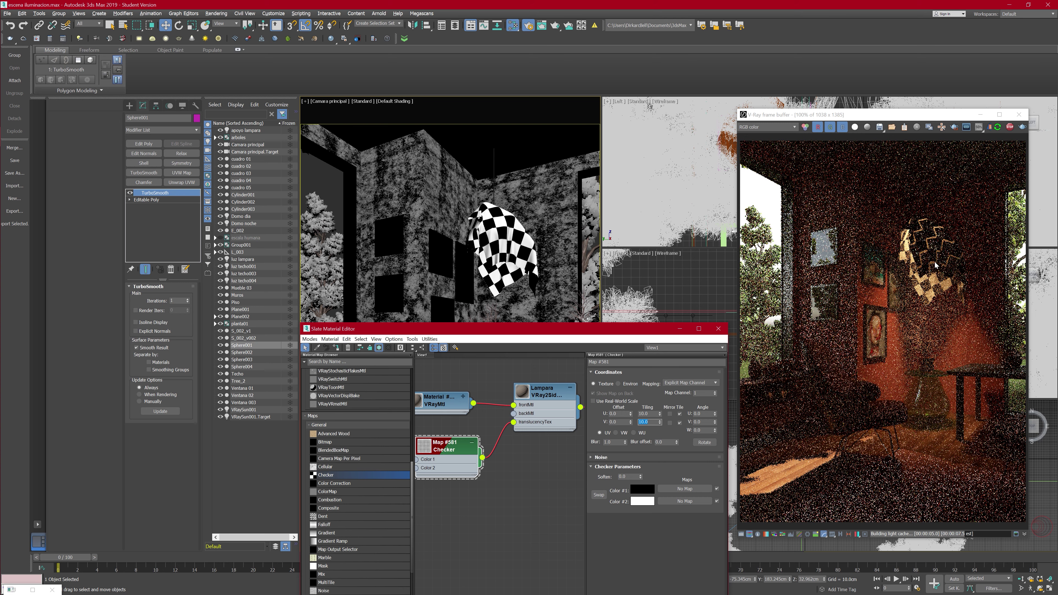
pyautogui.scroll(2, 952, 235)
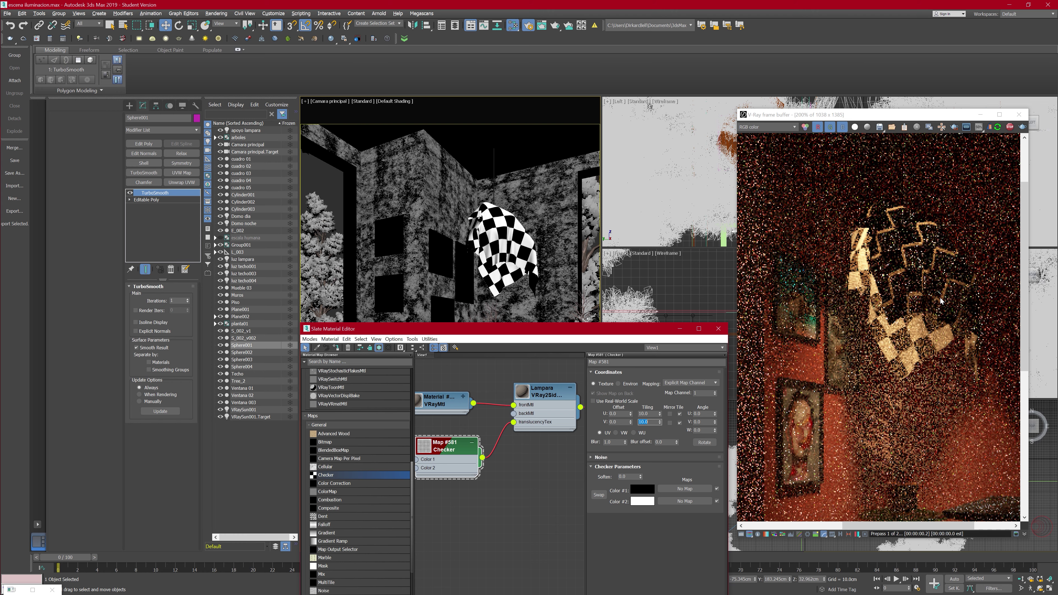
pyautogui.scroll(-2, 940, 301)
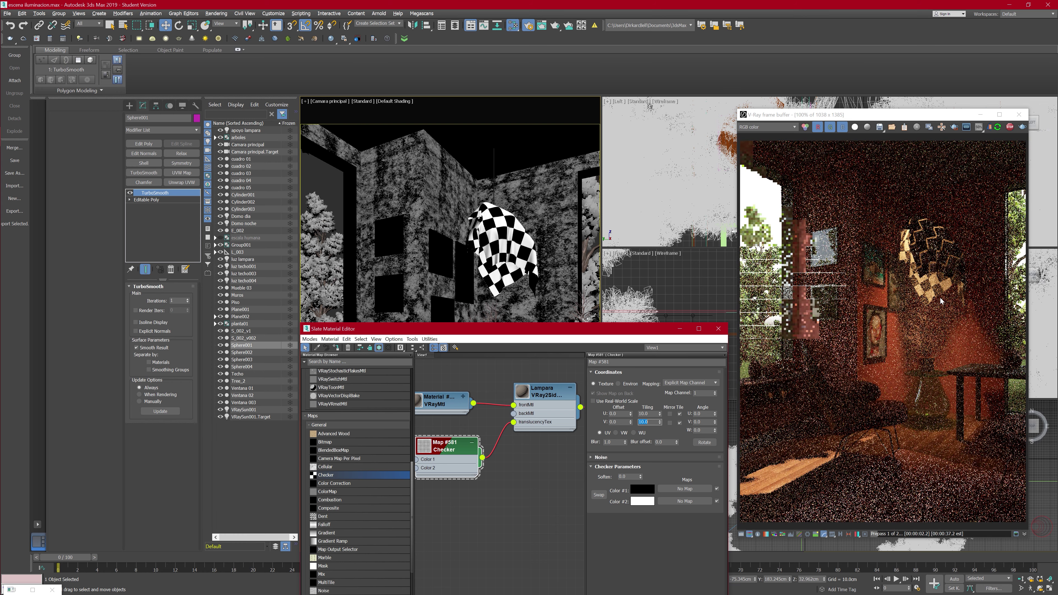
pyautogui.click(1010, 127)
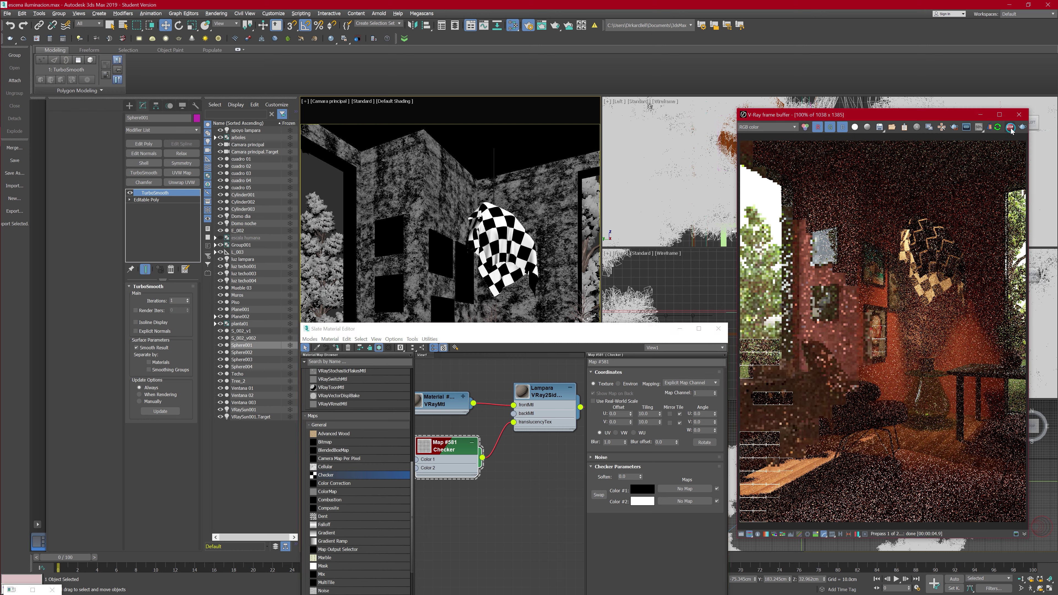
pyautogui.click(525, 467)
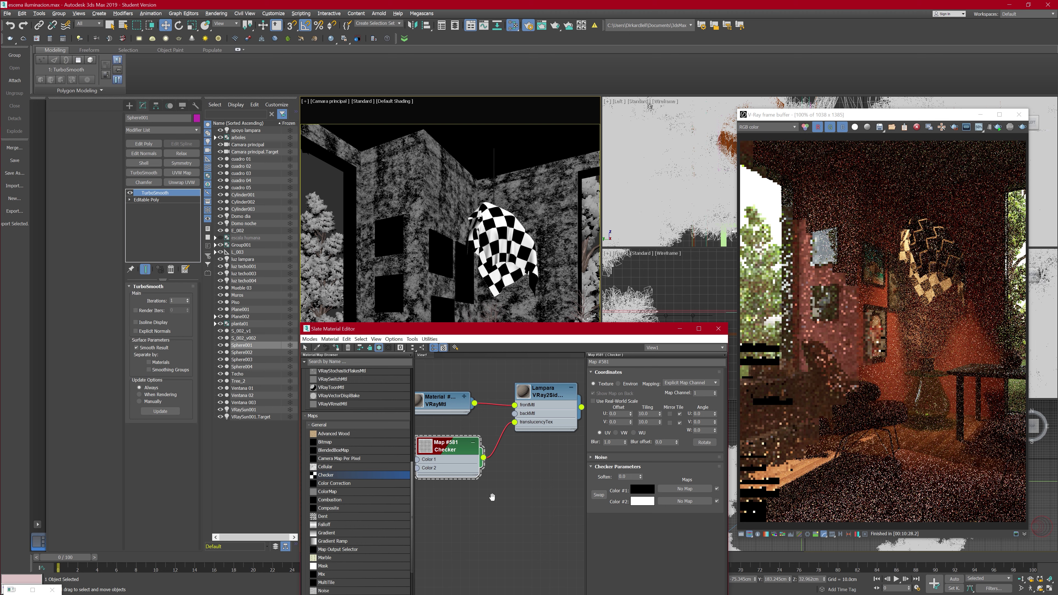
pyautogui.moveTo(491, 502); pyautogui.dragTo(500, 500, button='middle')
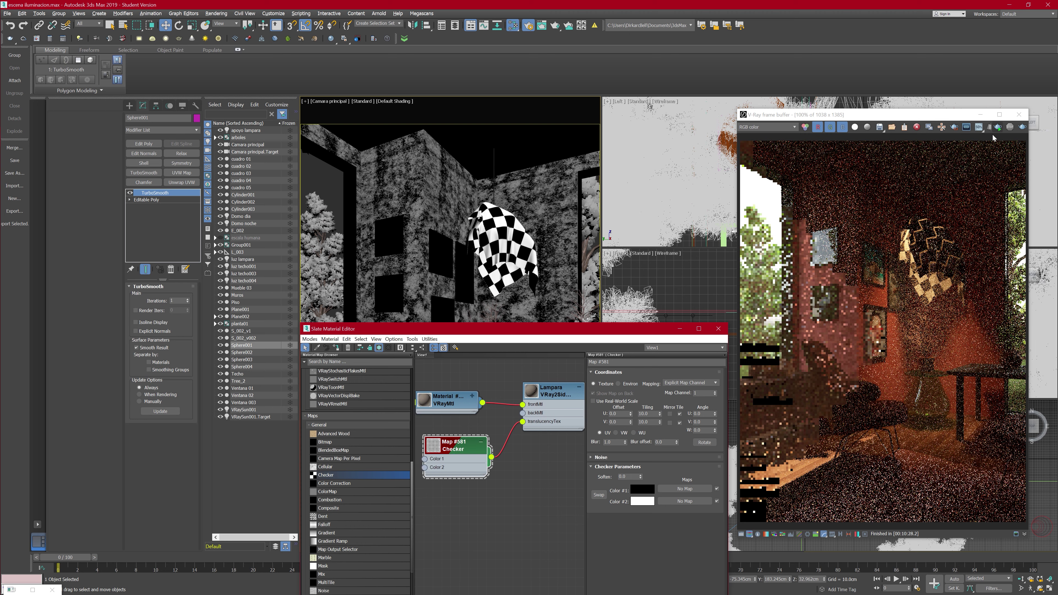
# Step: Delete the Checker test map from the lamp shade material
pyautogui.click(466, 257)
pyautogui.click(453, 453)
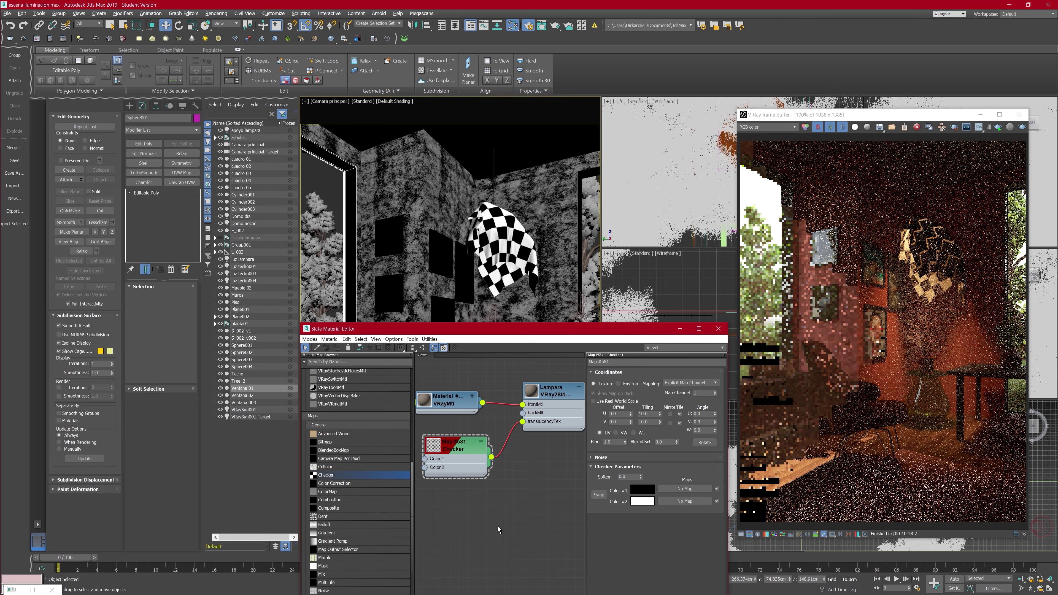
pyautogui.press('Delete')
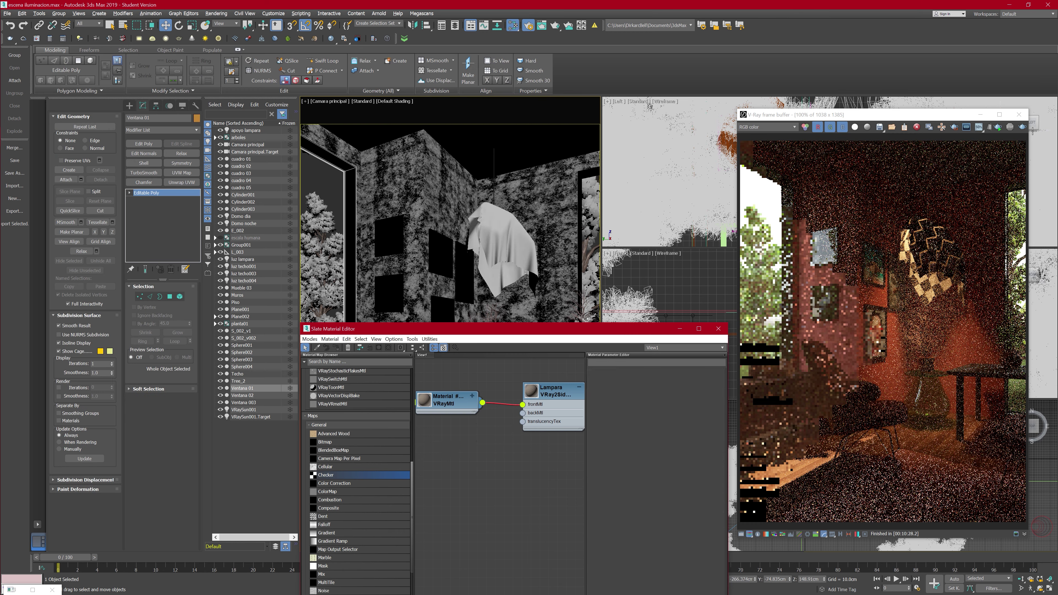
pyautogui.click(999, 131)
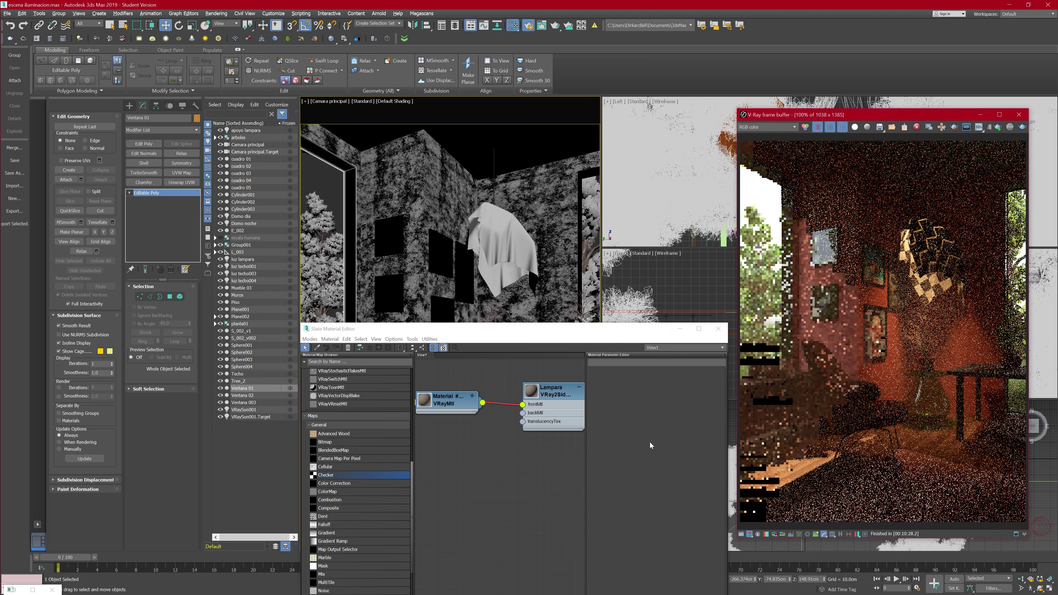
# Step: Darken the Lampara translucency colour via the Value slider and accept it
pyautogui.click(554, 392)
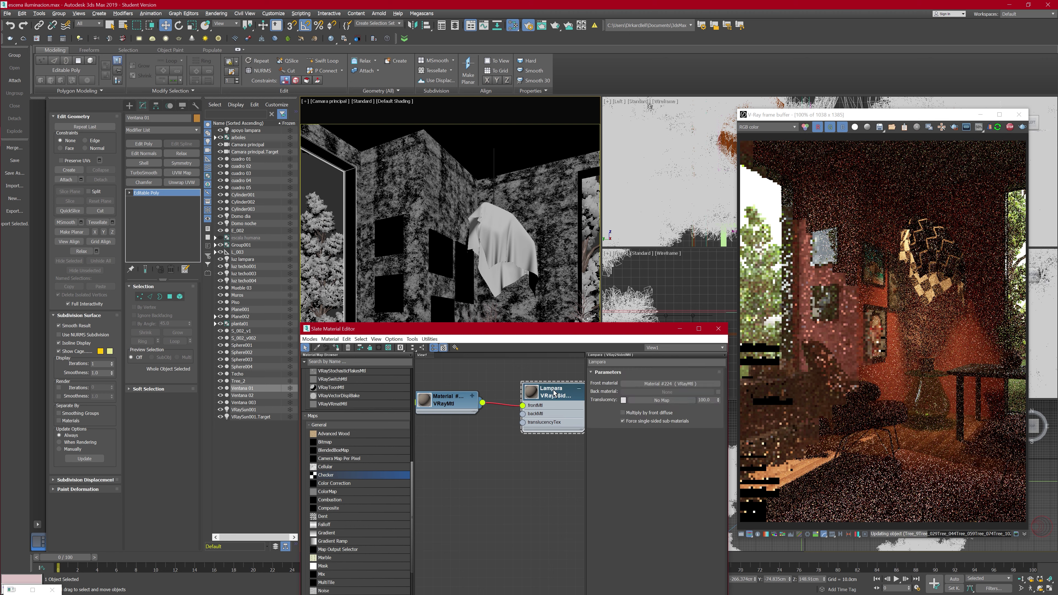
pyautogui.click(624, 400)
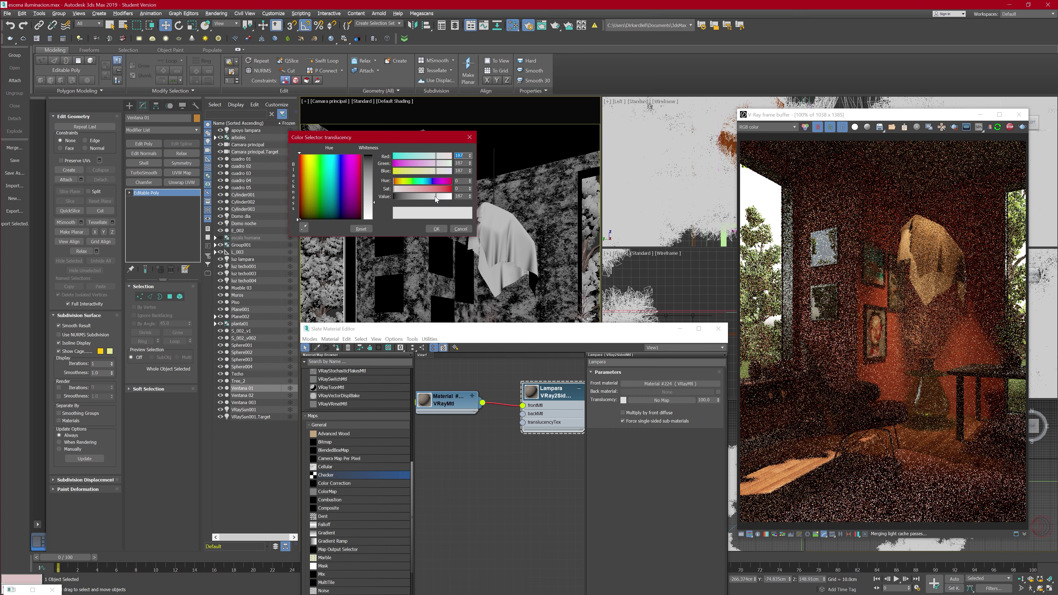
pyautogui.moveTo(435, 196)
pyautogui.mouseDown()
pyautogui.moveTo(400, 197)
pyautogui.moveTo(450, 196)
pyautogui.moveTo(437, 199)
pyautogui.mouseUp()
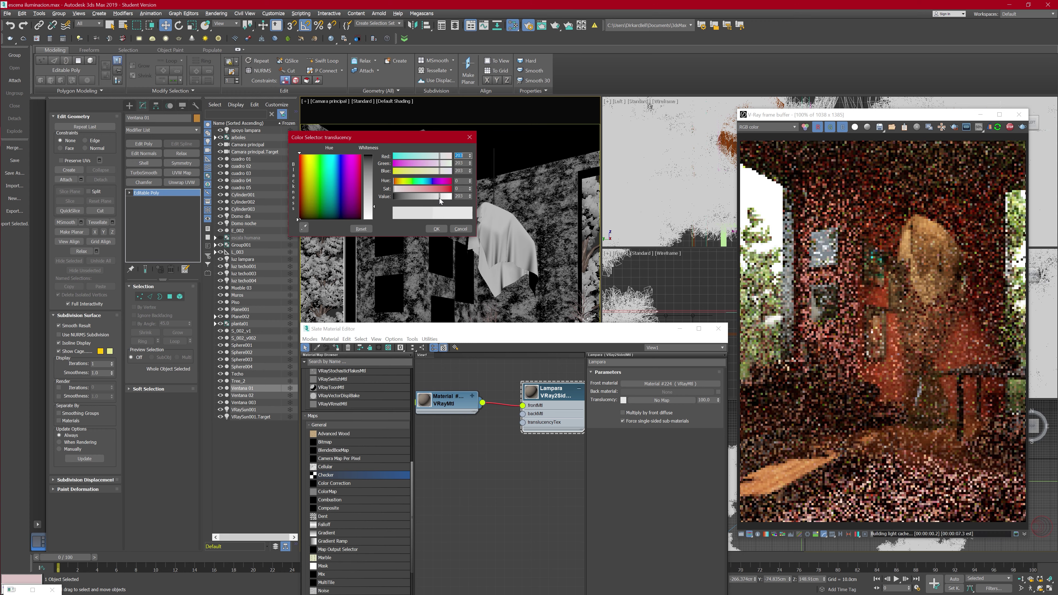
pyautogui.click(437, 229)
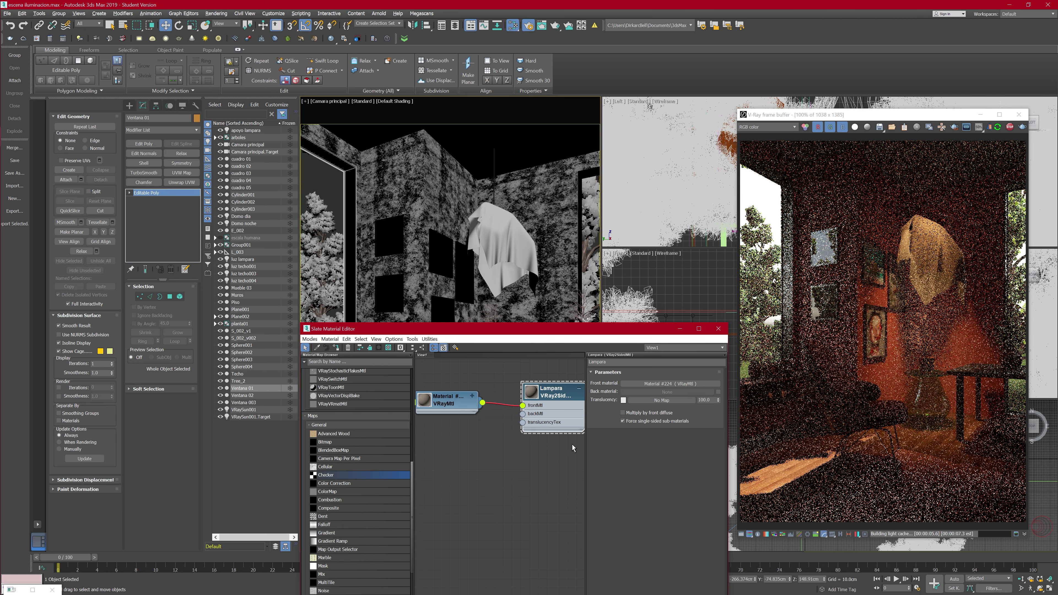
pyautogui.scroll(-2, 537, 454)
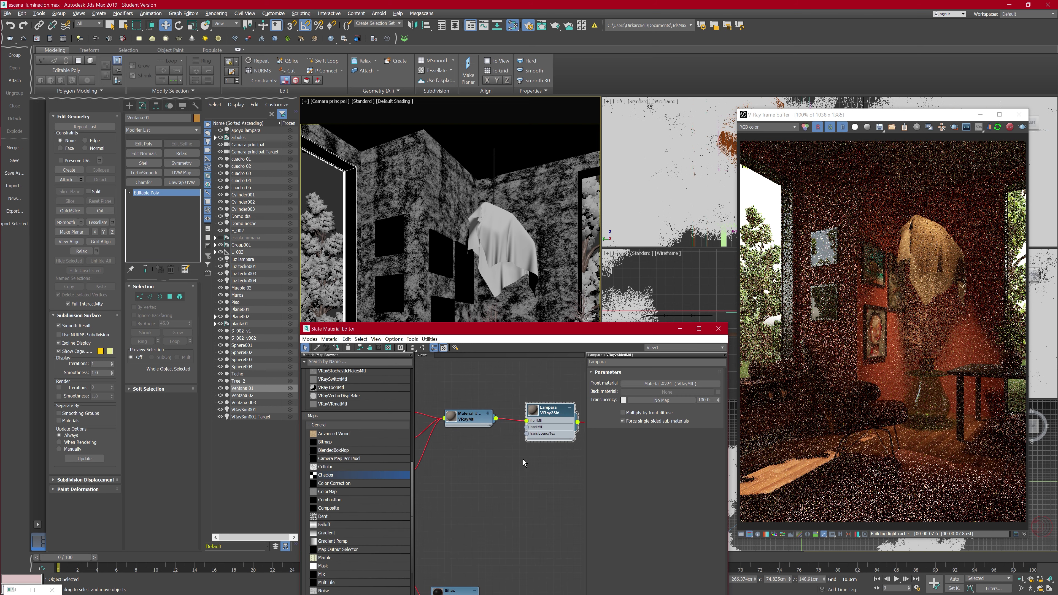
pyautogui.scroll(-2, 524, 462)
pyautogui.moveTo(551, 466); pyautogui.dragTo(480, 449, button='middle')
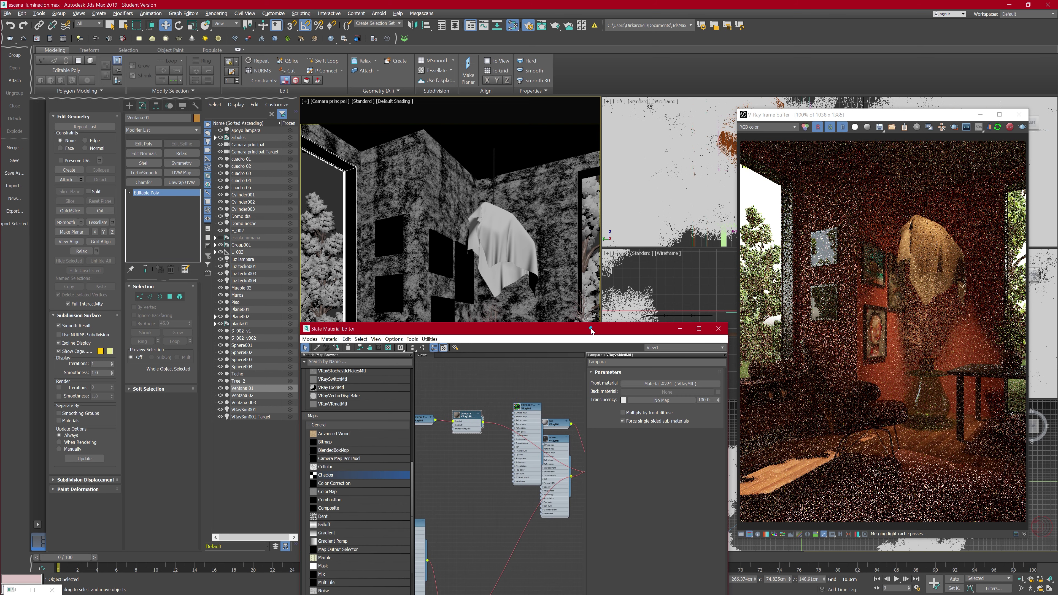
pyautogui.moveTo(583, 329); pyautogui.dragTo(558, 241)
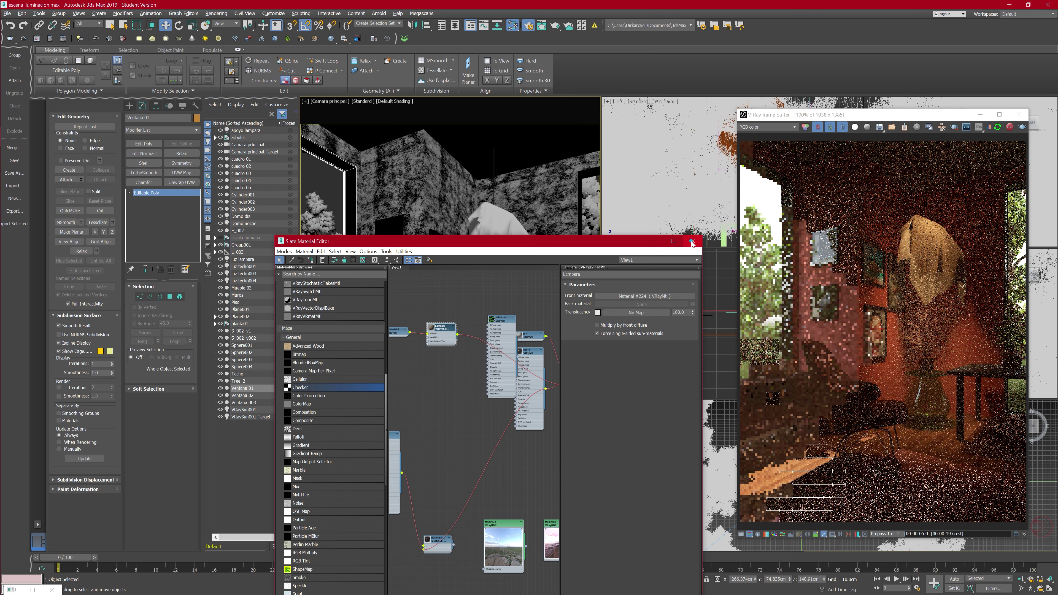
pyautogui.click(693, 241)
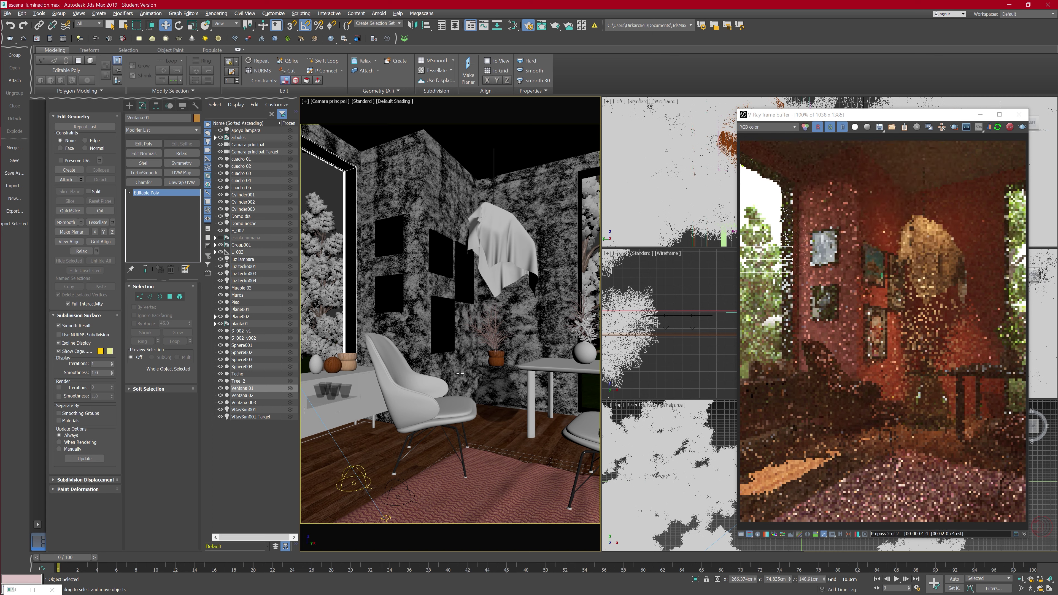
pyautogui.click(349, 363)
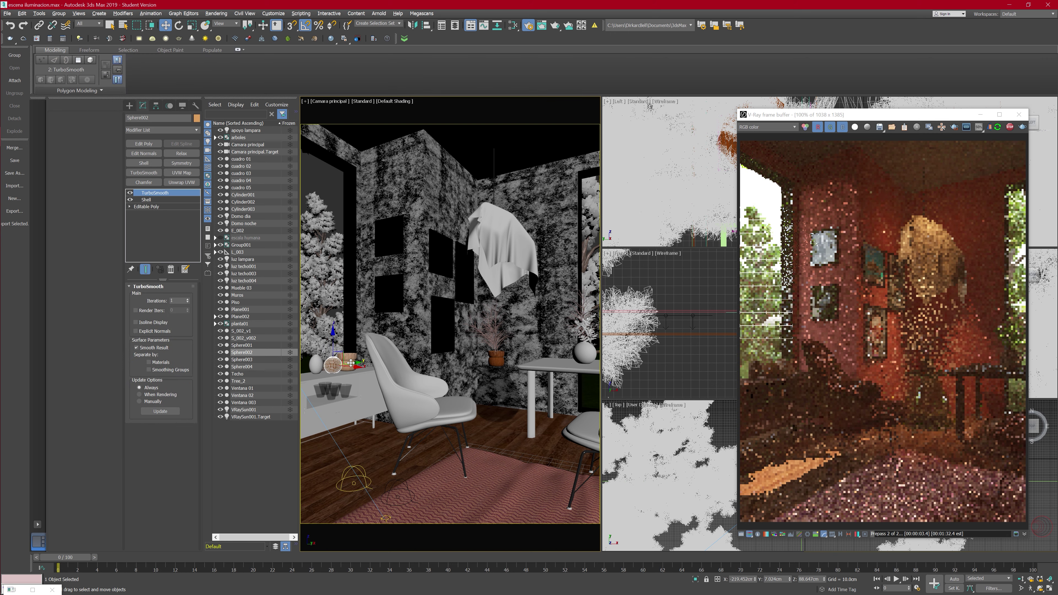
pyautogui.click(350, 357)
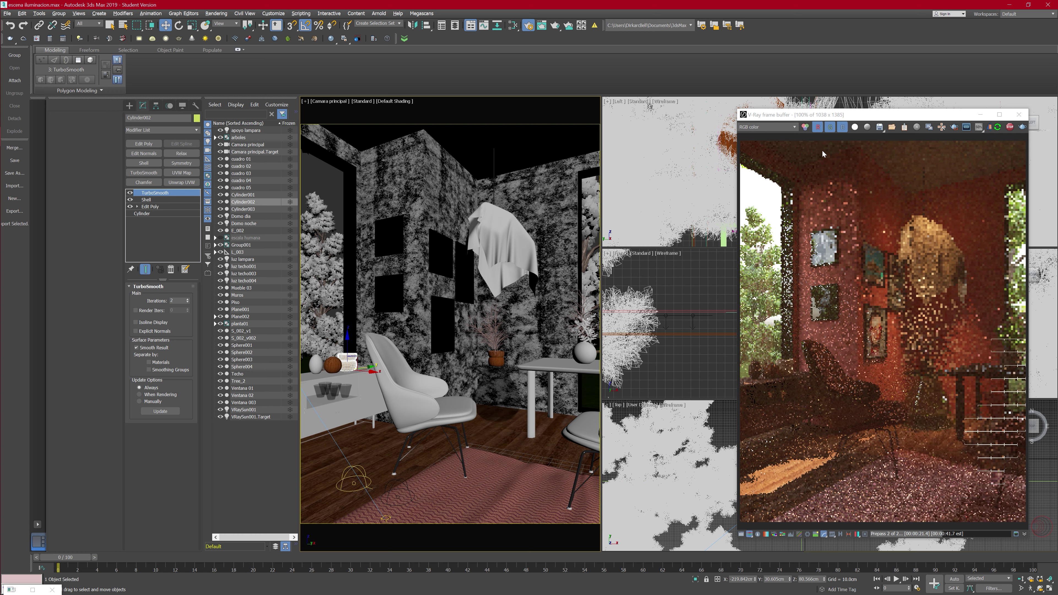
pyautogui.moveTo(823, 114); pyautogui.dragTo(700, 118)
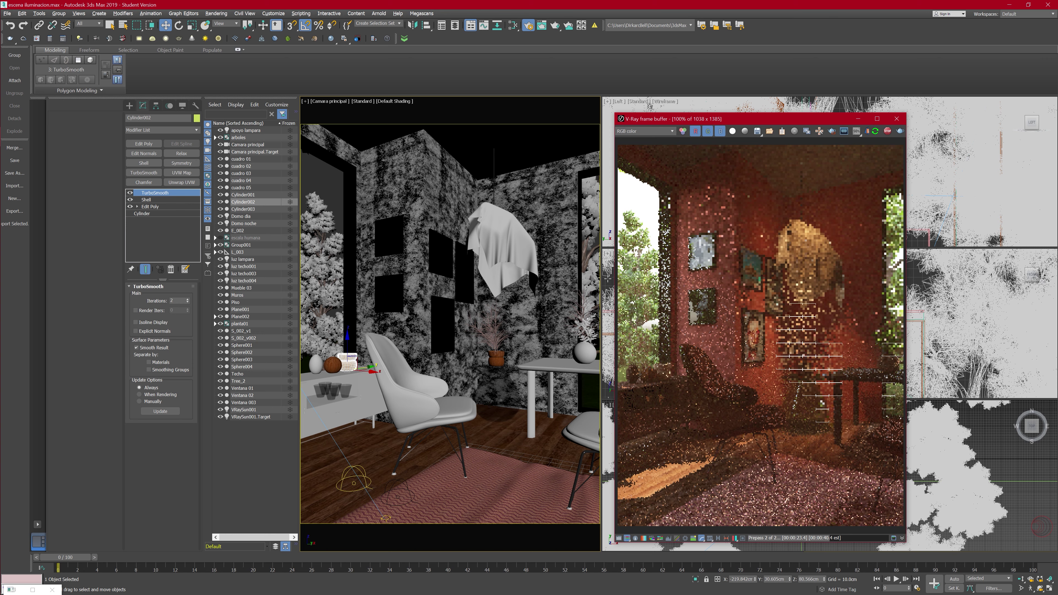
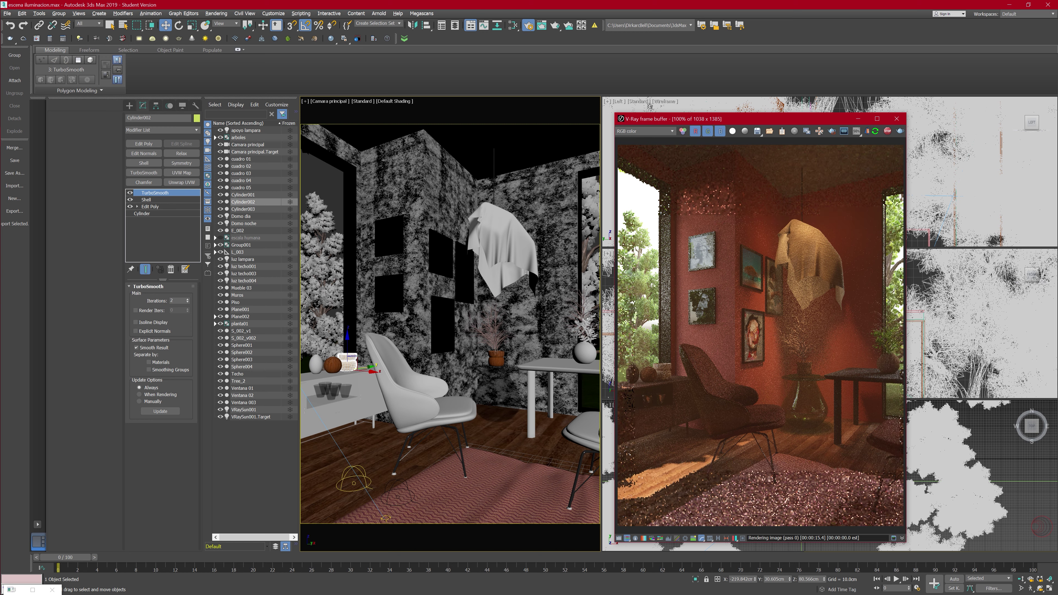
# Step: Select the Ventana 01 window frame in the viewport
pyautogui.click(319, 223)
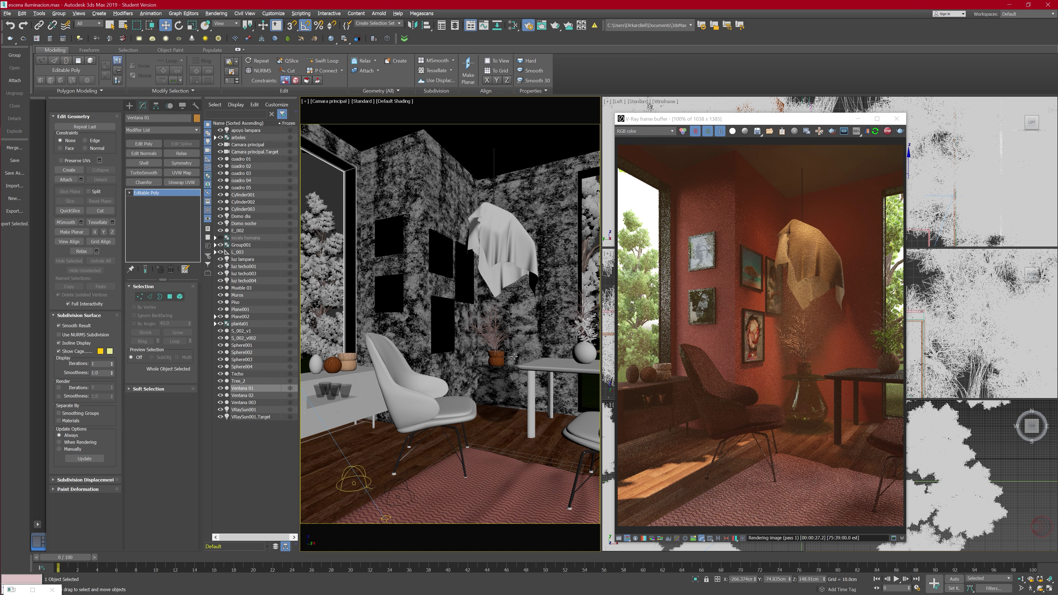
pyautogui.press('super')
pyautogui.write('fire')
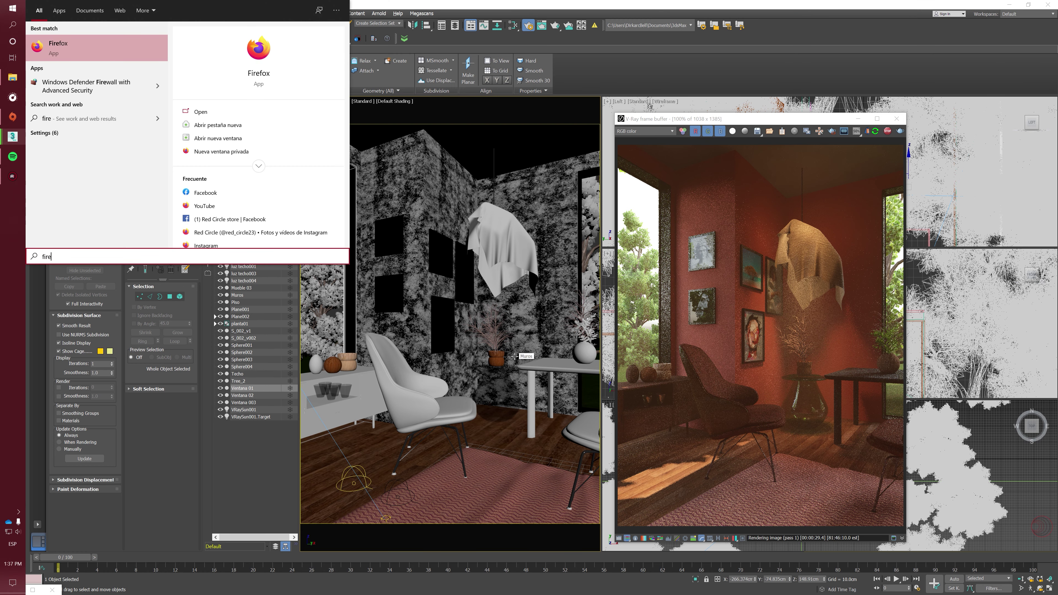
pyautogui.press('Escape')
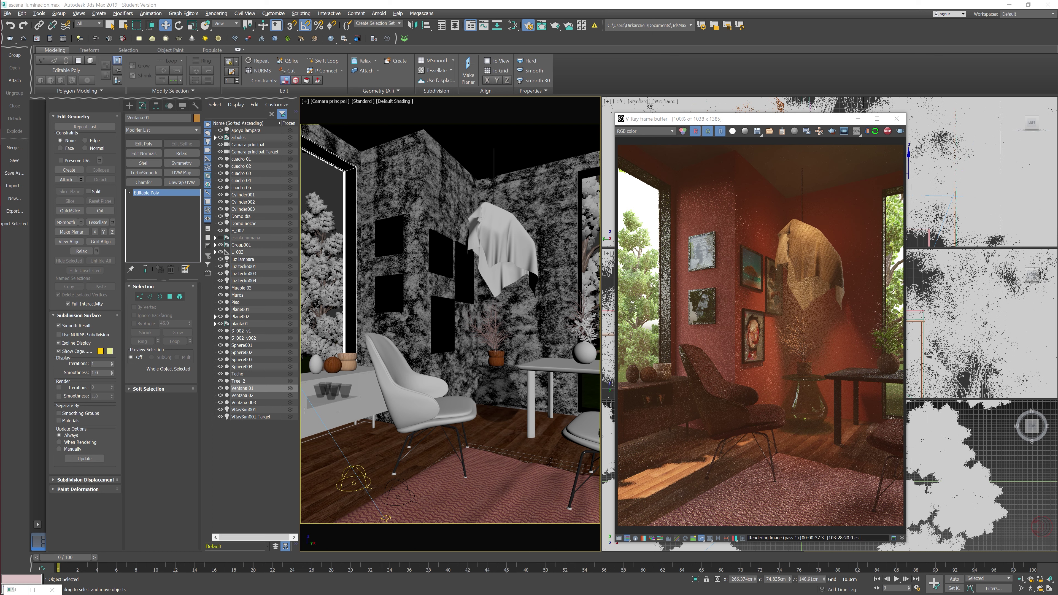
pyautogui.hotkey('alt', 'Tab')
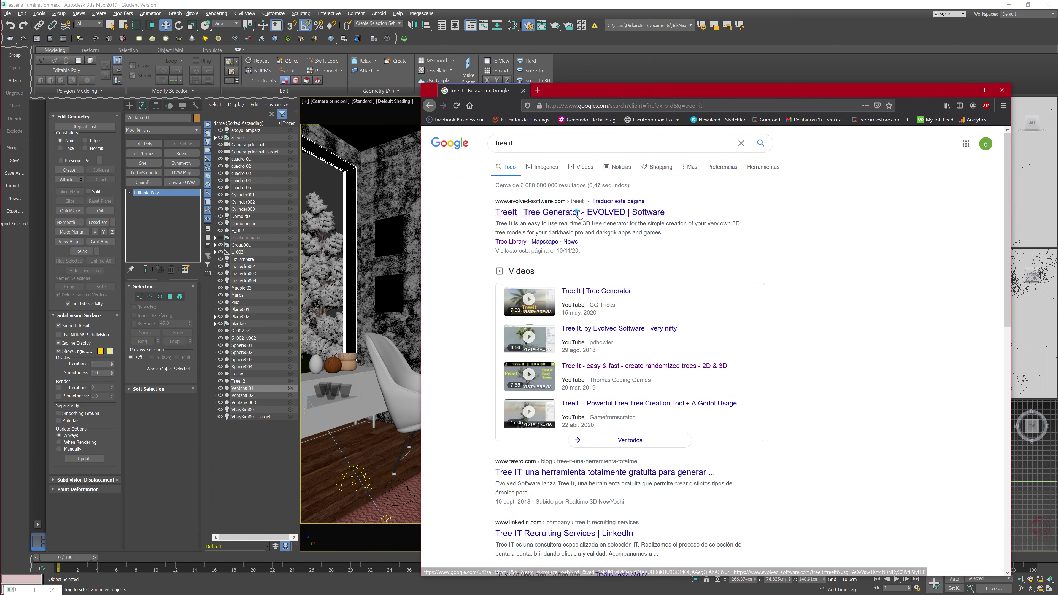
pyautogui.click(619, 212)
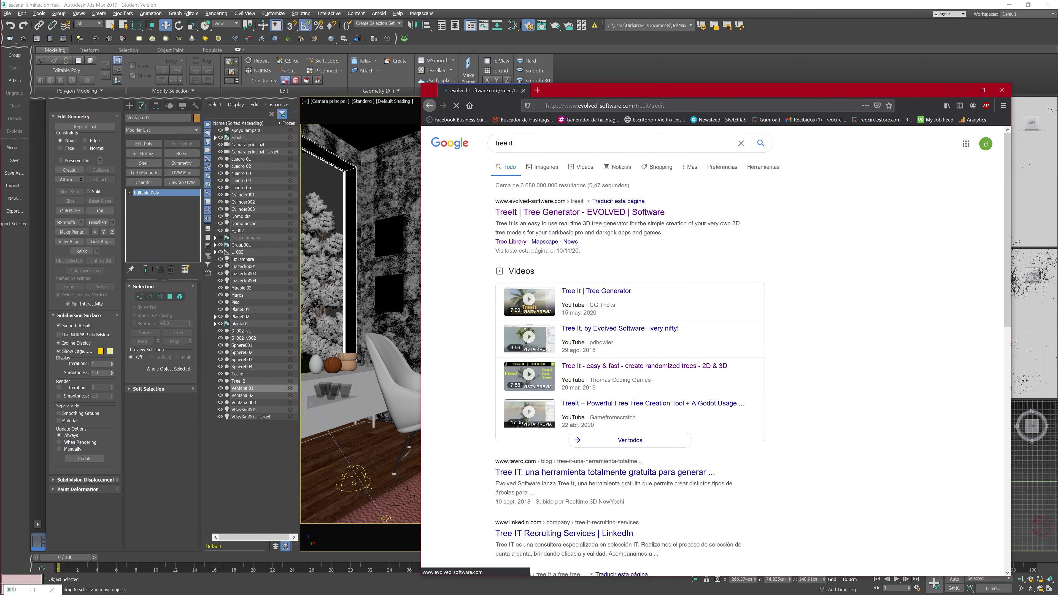
pyautogui.scroll(-3, 664, 401)
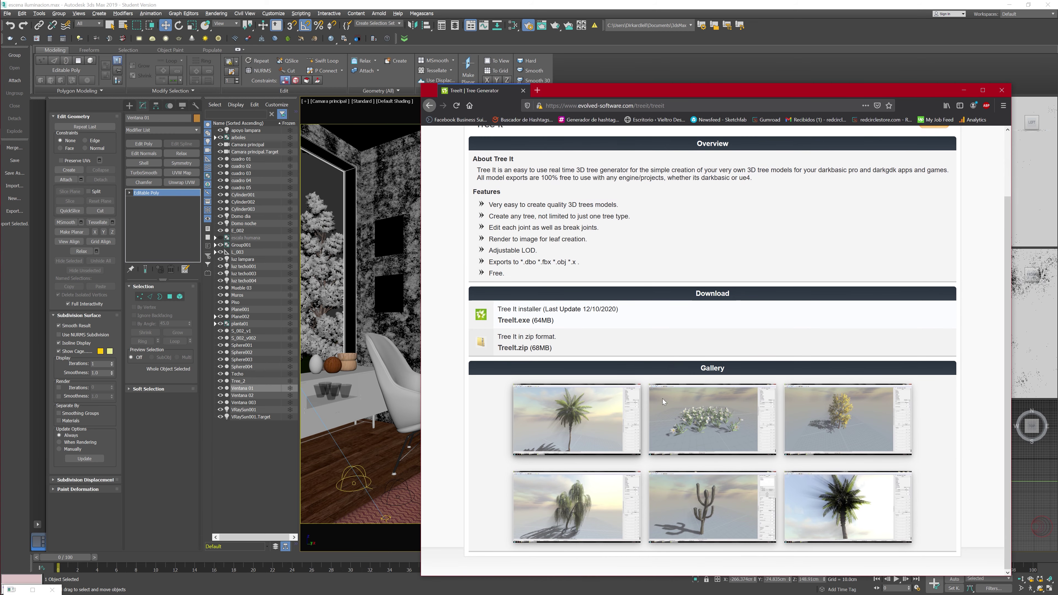
pyautogui.scroll(3, 745, 399)
pyautogui.scroll(-3, 746, 413)
pyautogui.scroll(3, 571, 415)
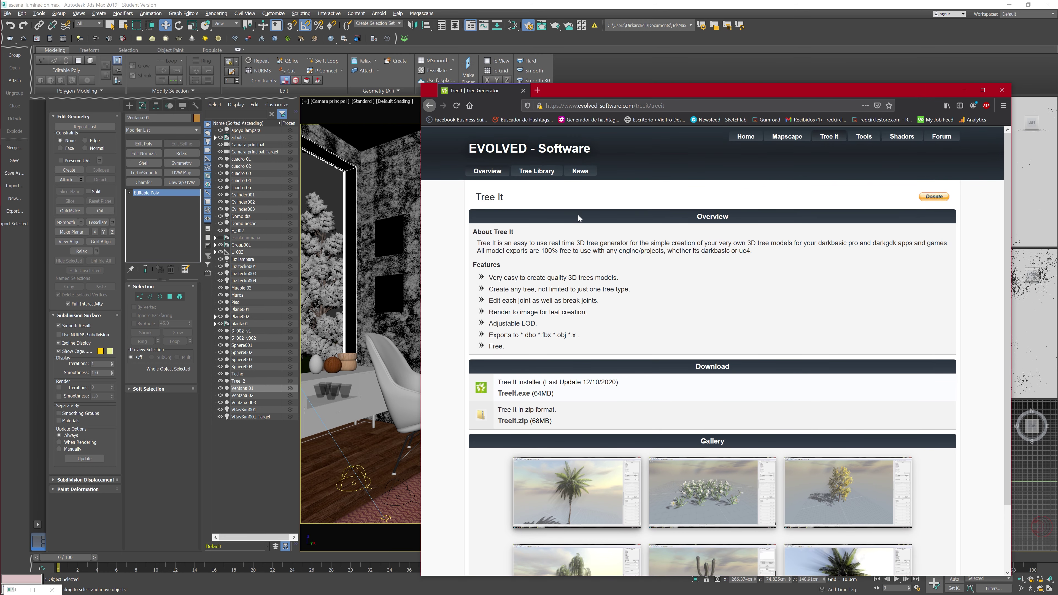
pyautogui.click(537, 171)
pyautogui.scroll(-3, 709, 287)
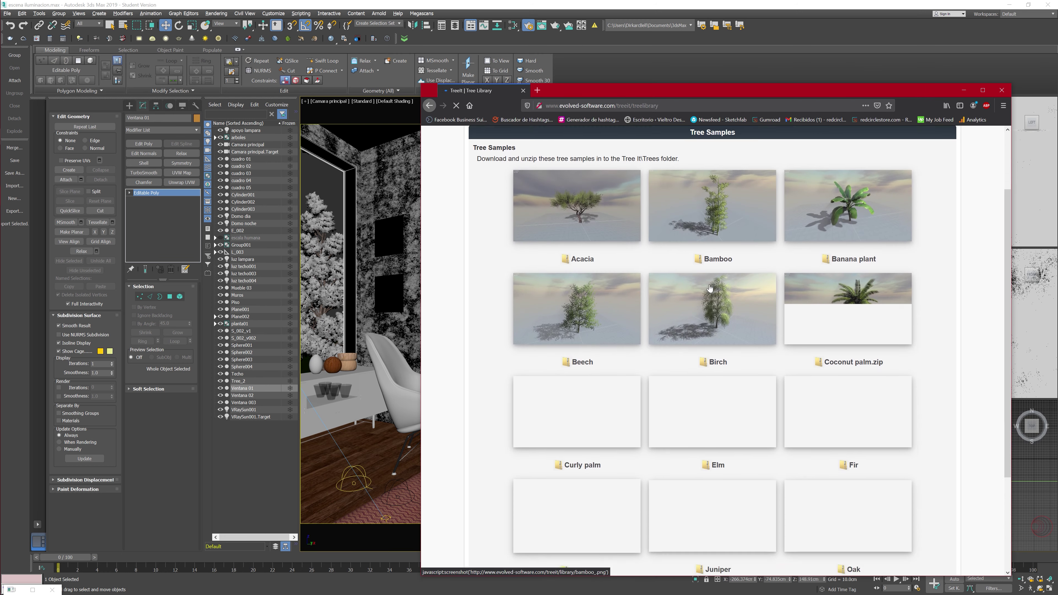
pyautogui.scroll(-2, 710, 288)
pyautogui.scroll(-2, 709, 294)
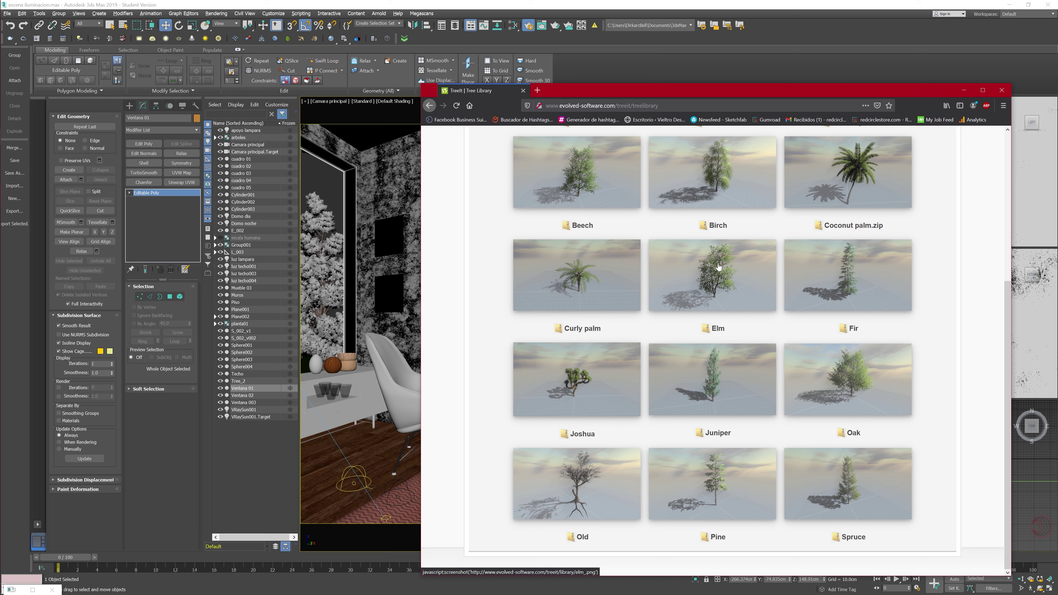
pyautogui.scroll(5, 715, 285)
pyautogui.scroll(2, 716, 291)
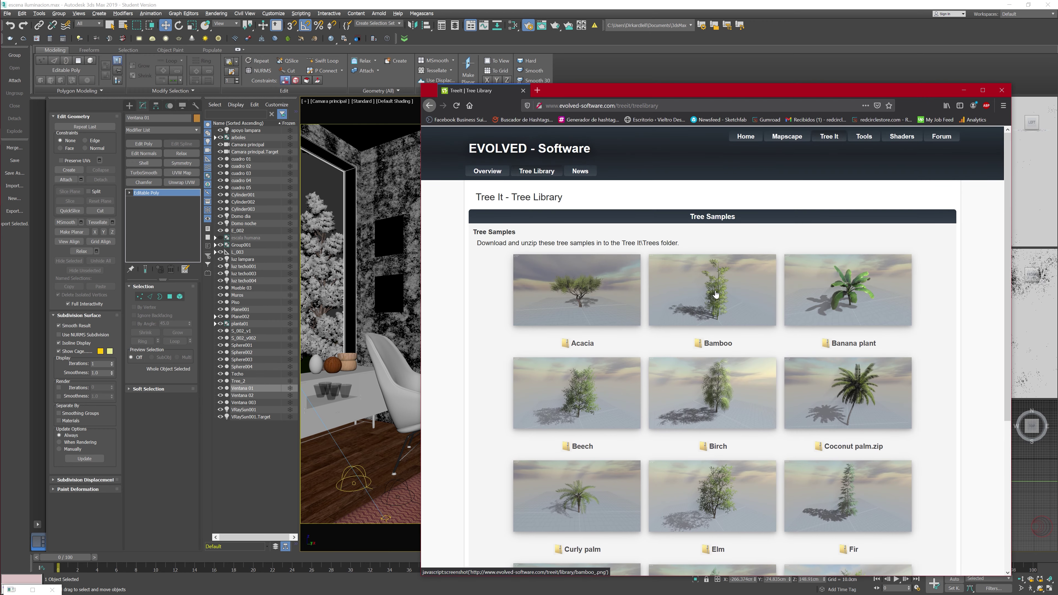
pyautogui.click(1002, 90)
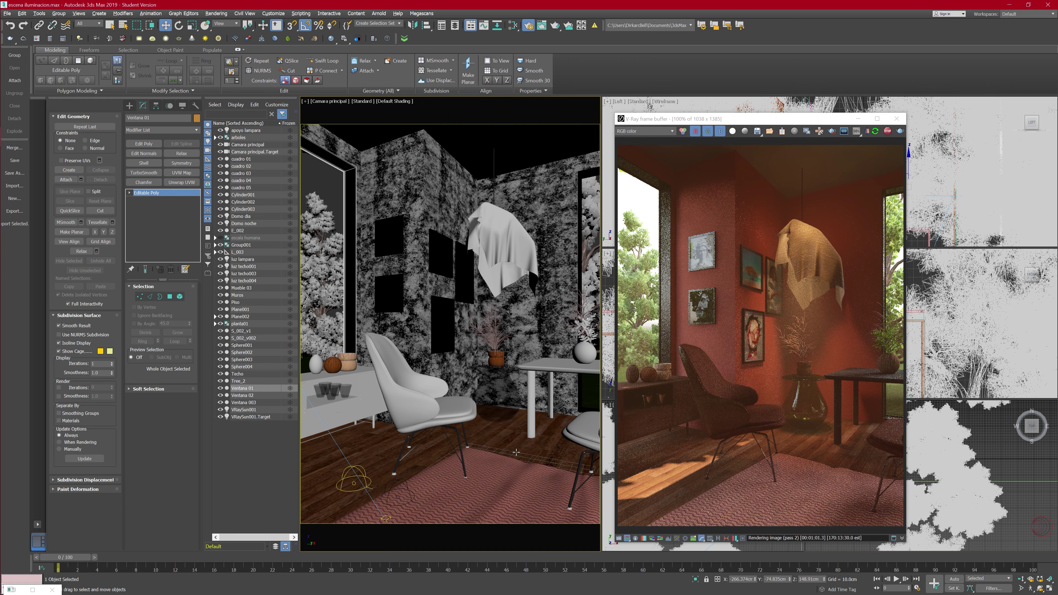
# Step: Open Render Setup beside the live render and review the Environment exposure settings
pyautogui.click(507, 462)
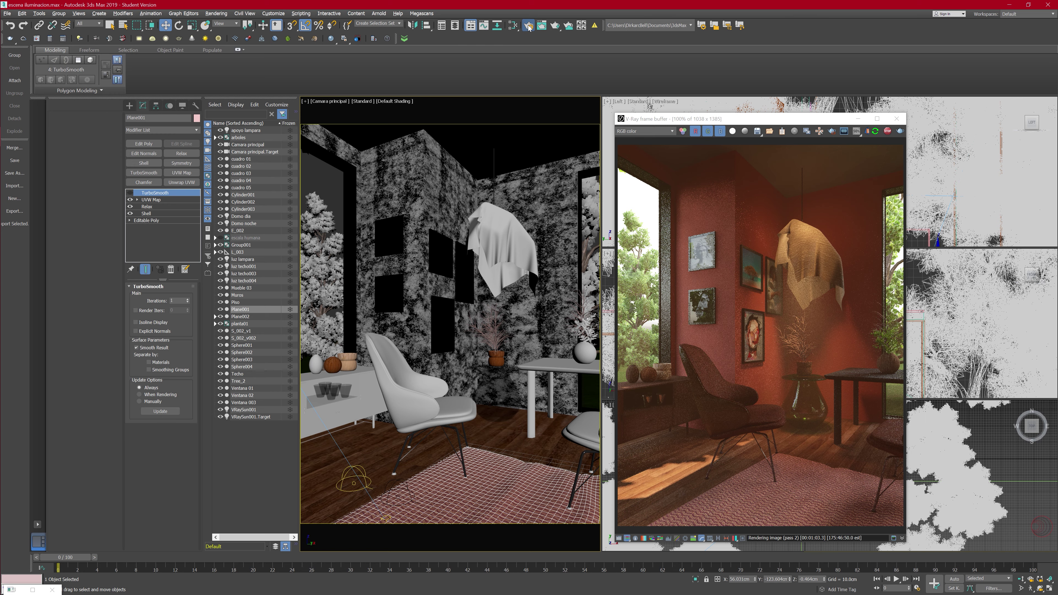
pyautogui.press('F10')
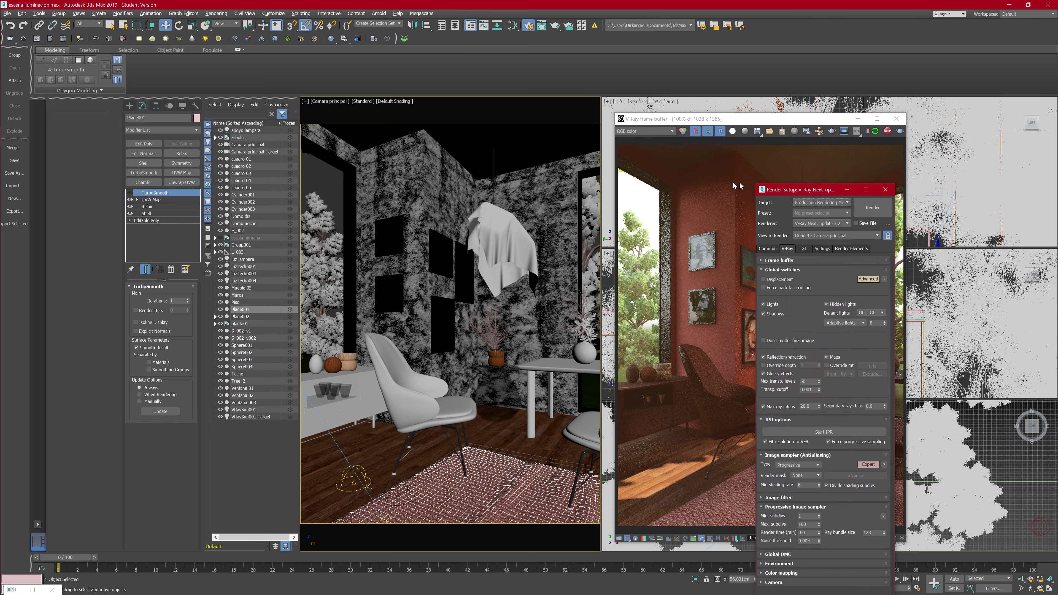
pyautogui.moveTo(809, 144); pyautogui.dragTo(498, 144)
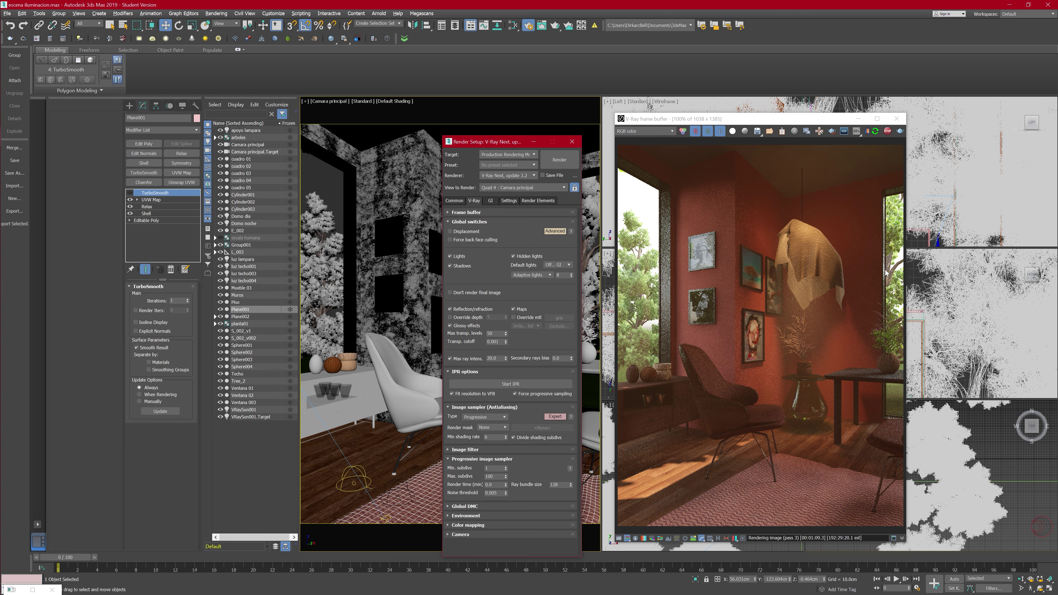
pyautogui.press('8')
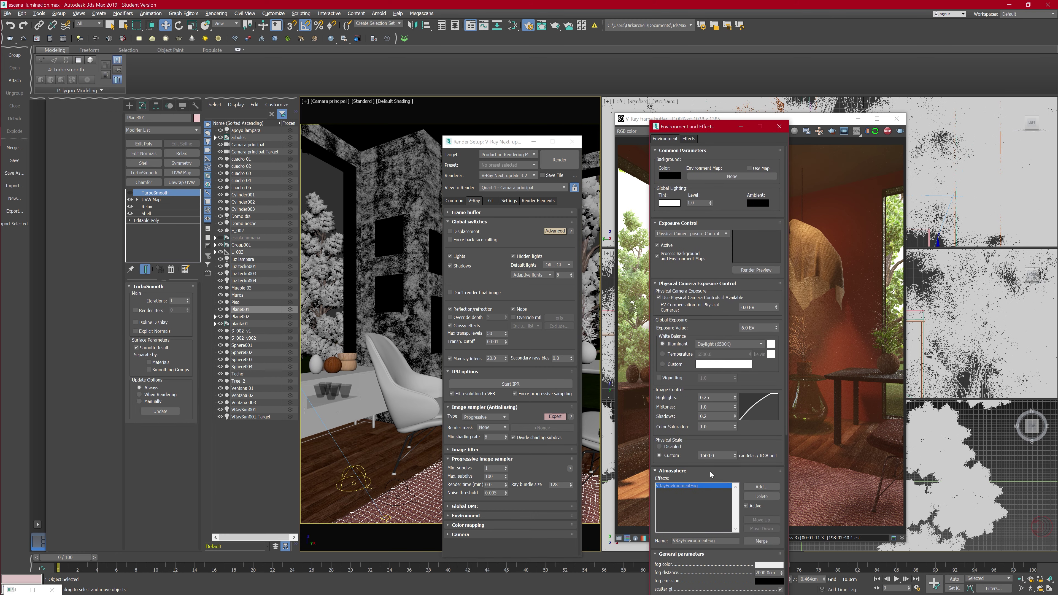
pyautogui.click(780, 127)
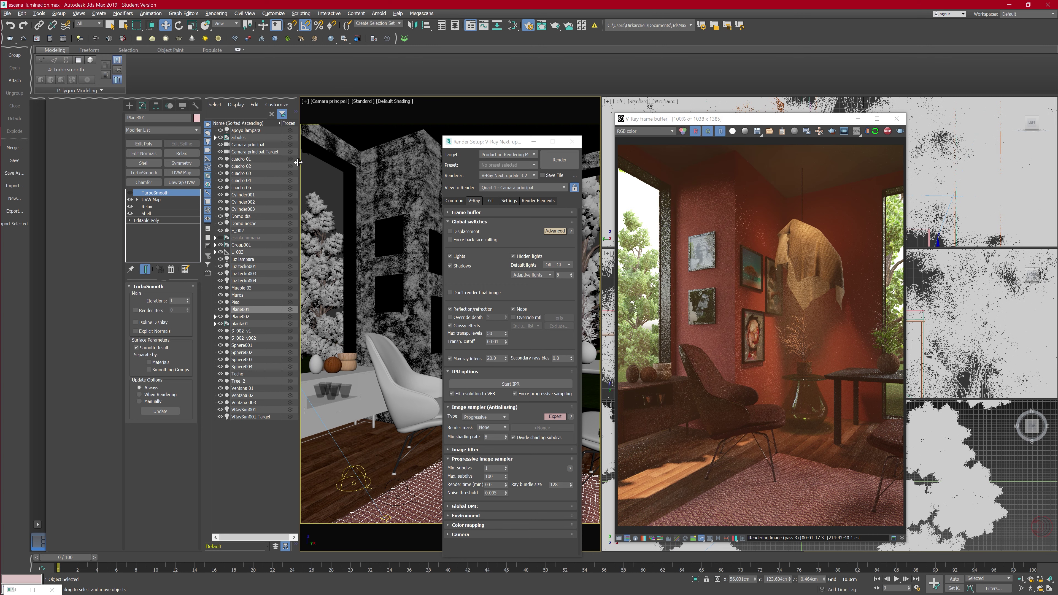
pyautogui.click(324, 105)
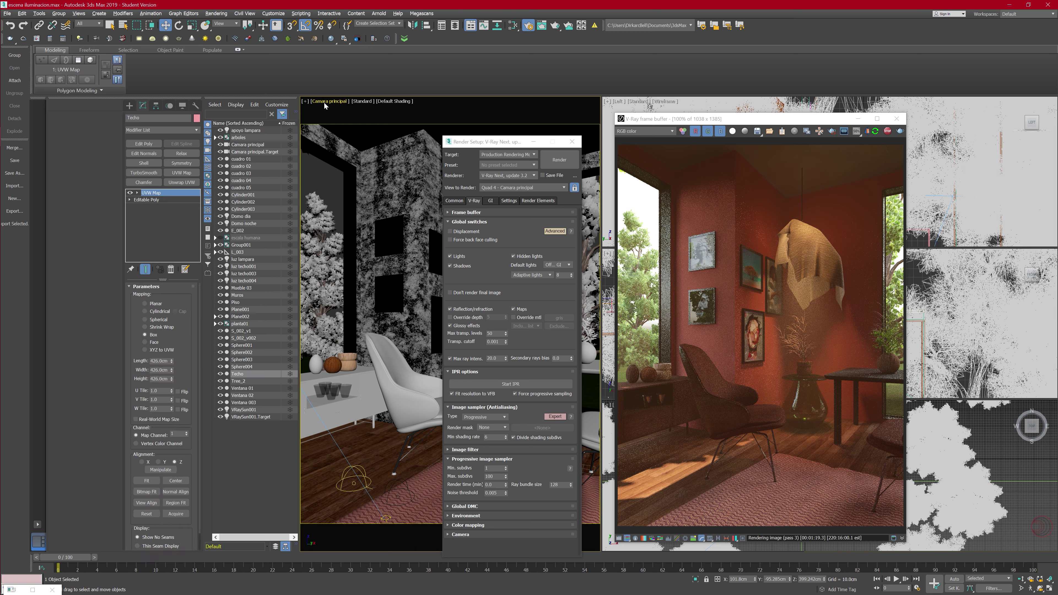
# Step: Select Camera principal and raise its film speed (ISO) from 300 to 350
pyautogui.click(326, 102)
pyautogui.click(358, 245)
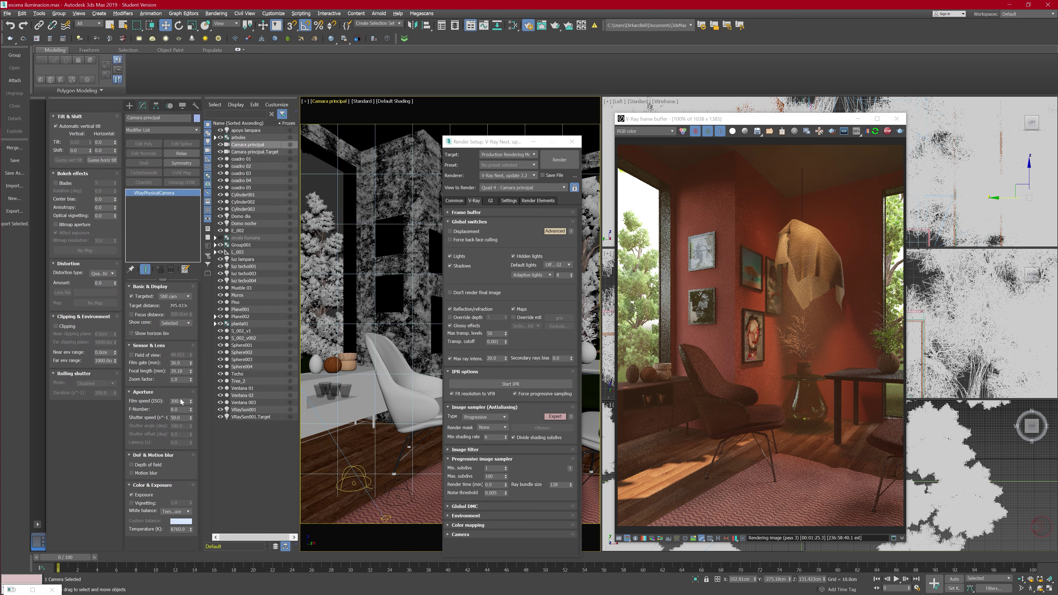
pyautogui.click(179, 399)
pyautogui.write('320')
pyautogui.press('Return')
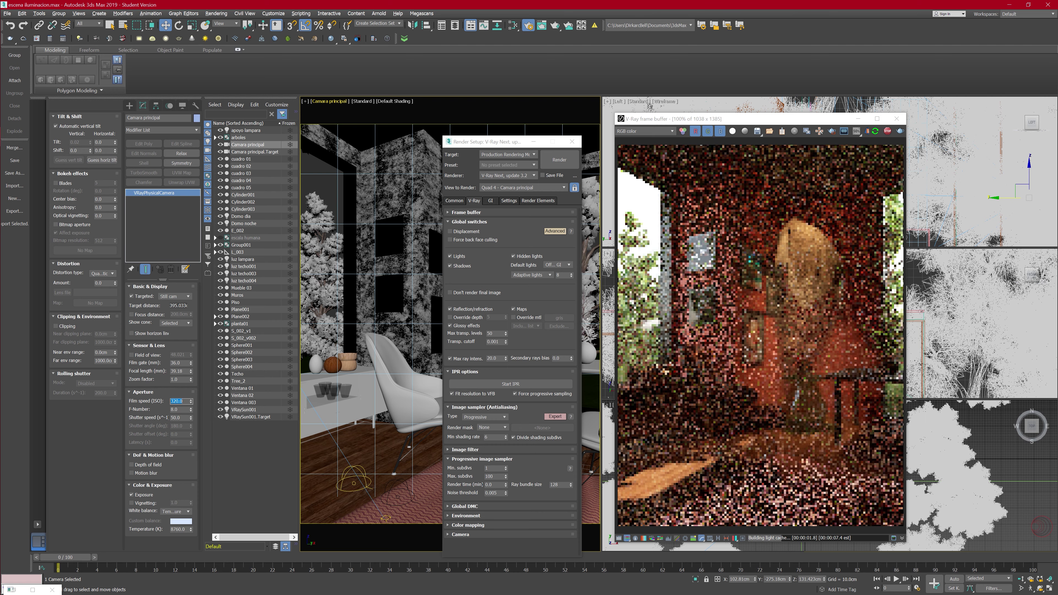
pyautogui.write('350')
pyautogui.press('Return')
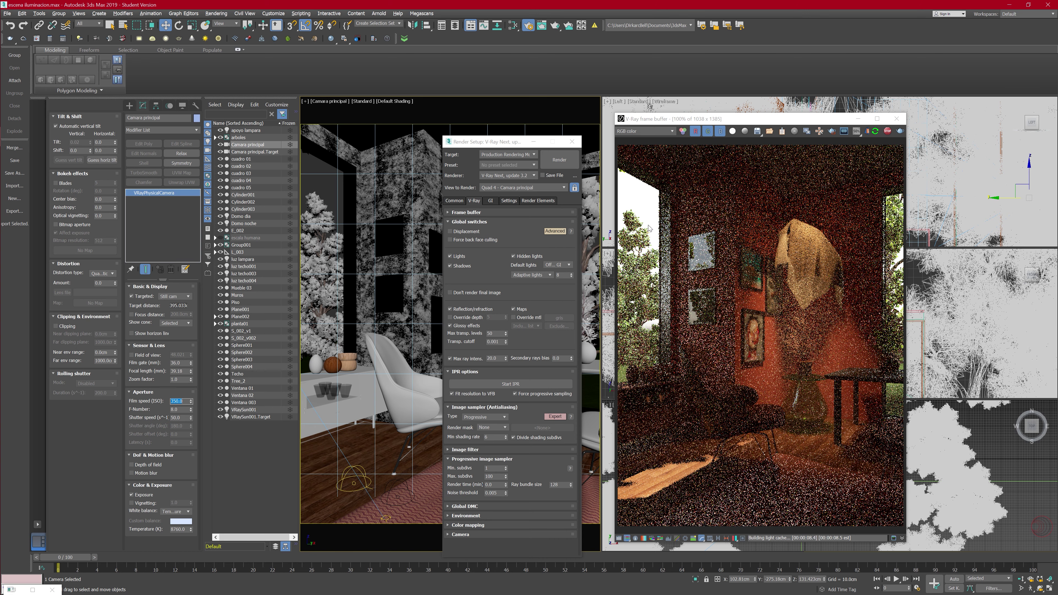
pyautogui.click(479, 224)
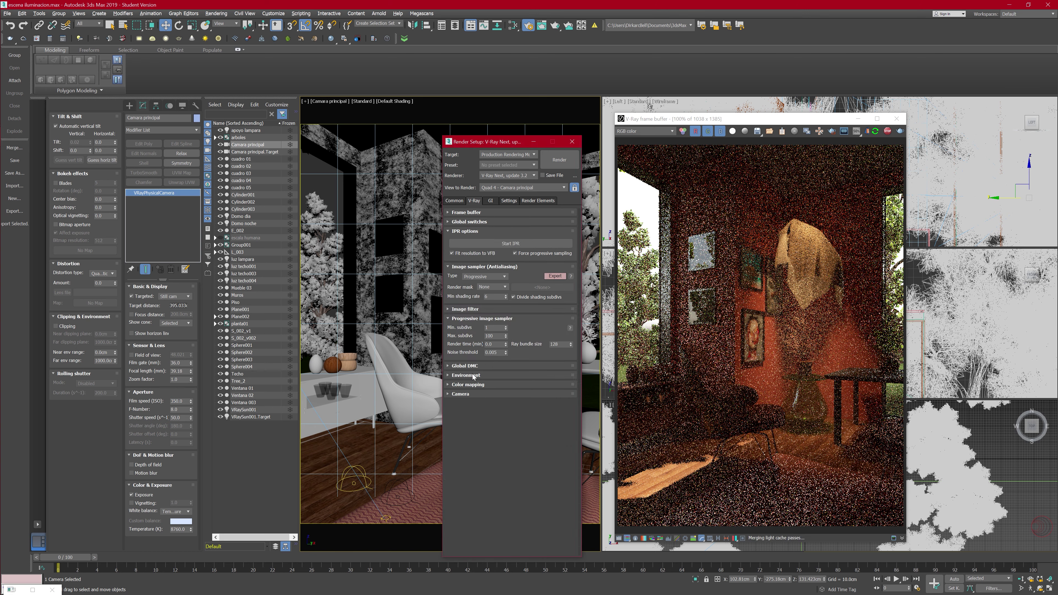
# Step: Collapse the Camera, IPR options and Image sampler rollouts and show the GI tab
pyautogui.click(471, 394)
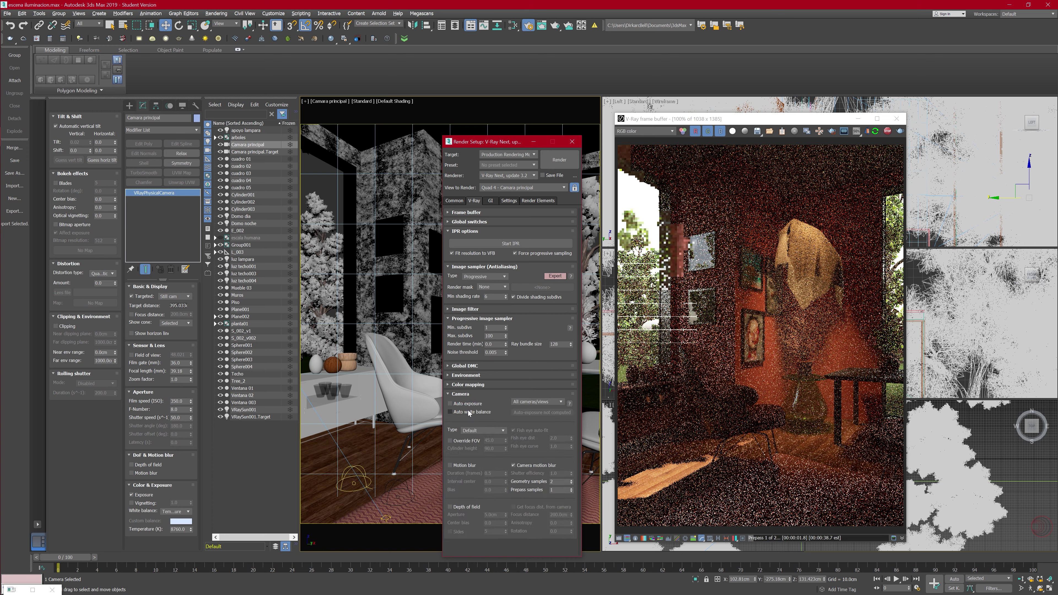
pyautogui.click(466, 393)
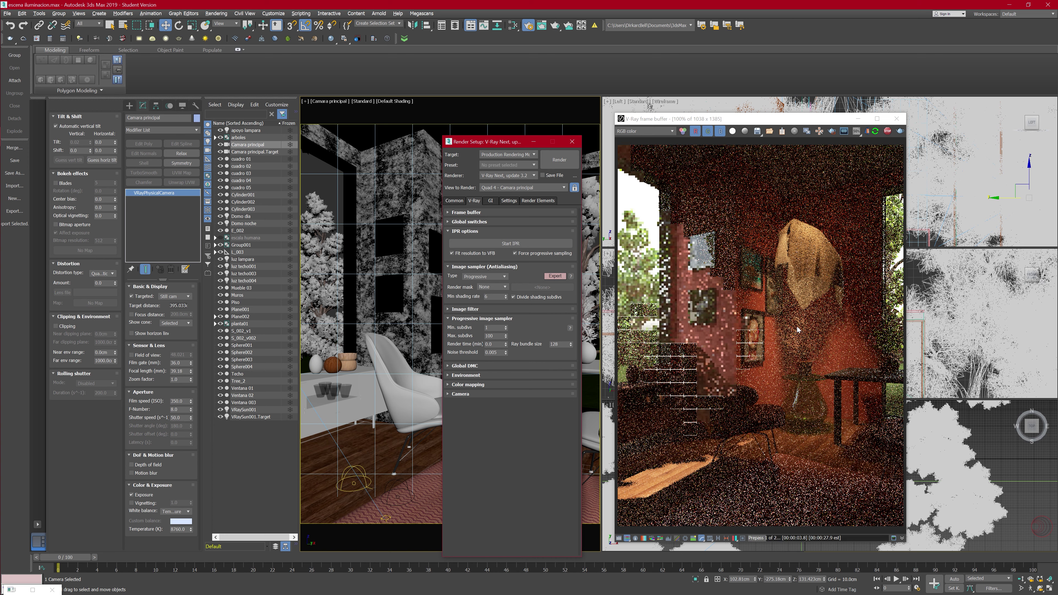
pyautogui.click(476, 232)
pyautogui.click(479, 241)
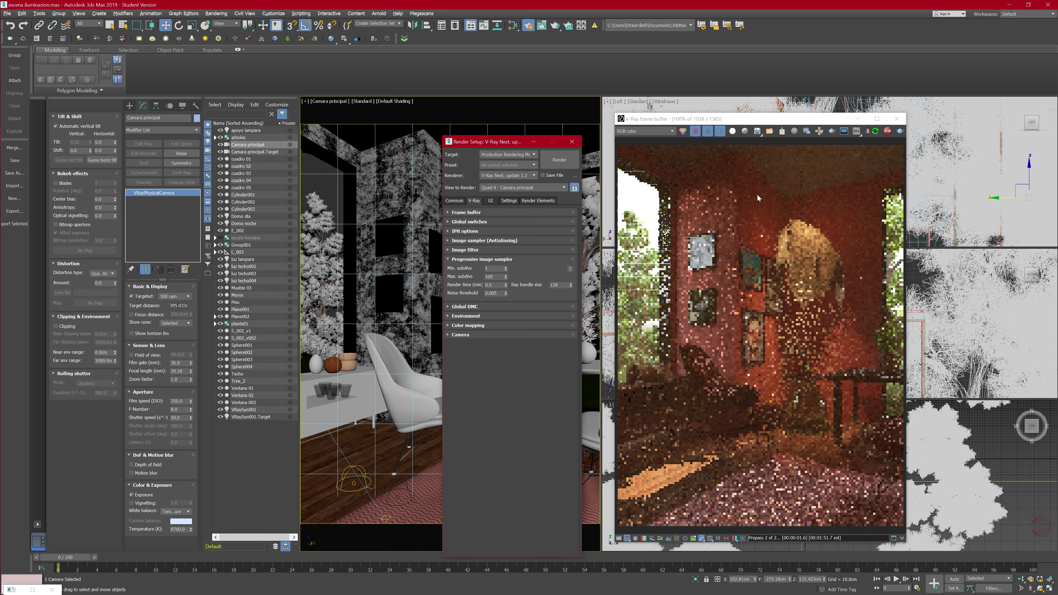
pyautogui.click(492, 201)
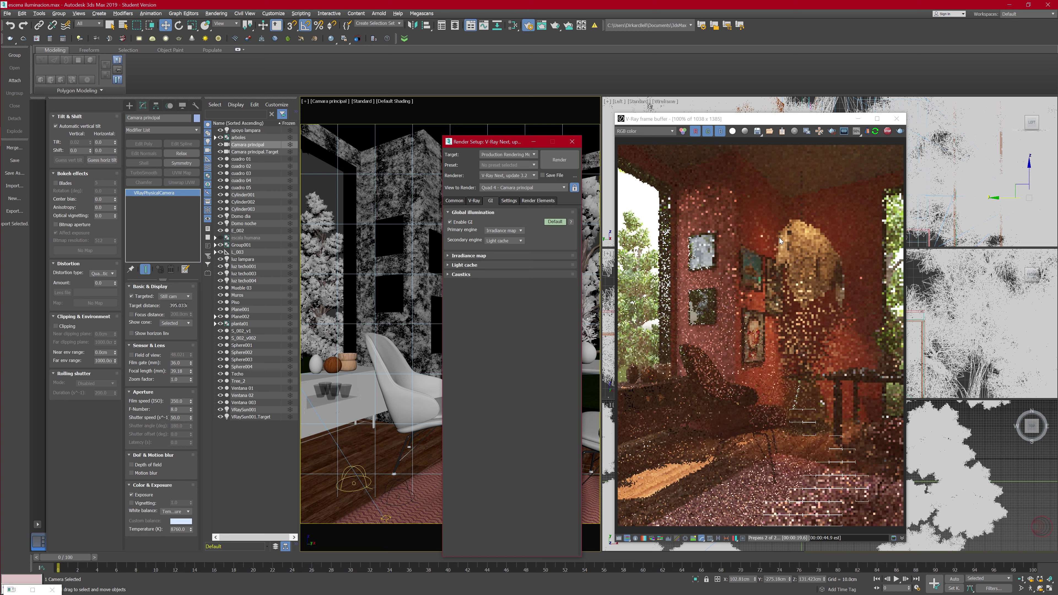
# Step: Set the irradiance map to the Medium preset with Subdivs 70 and higher Interp. samples
pyautogui.click(480, 256)
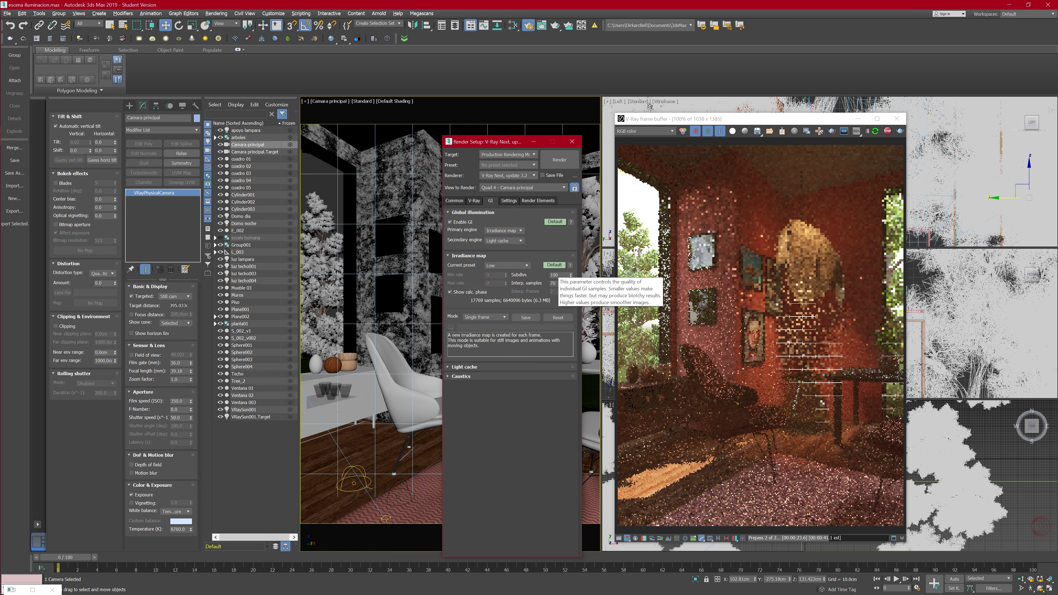
pyautogui.click(558, 275)
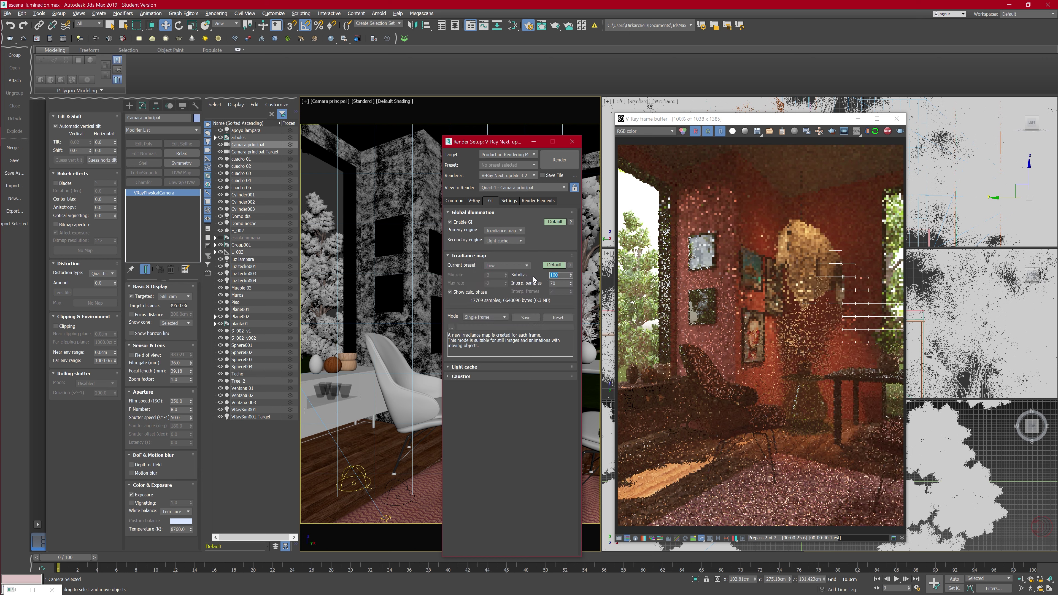
pyautogui.write('50')
pyautogui.press('Tab')
pyautogui.write('20')
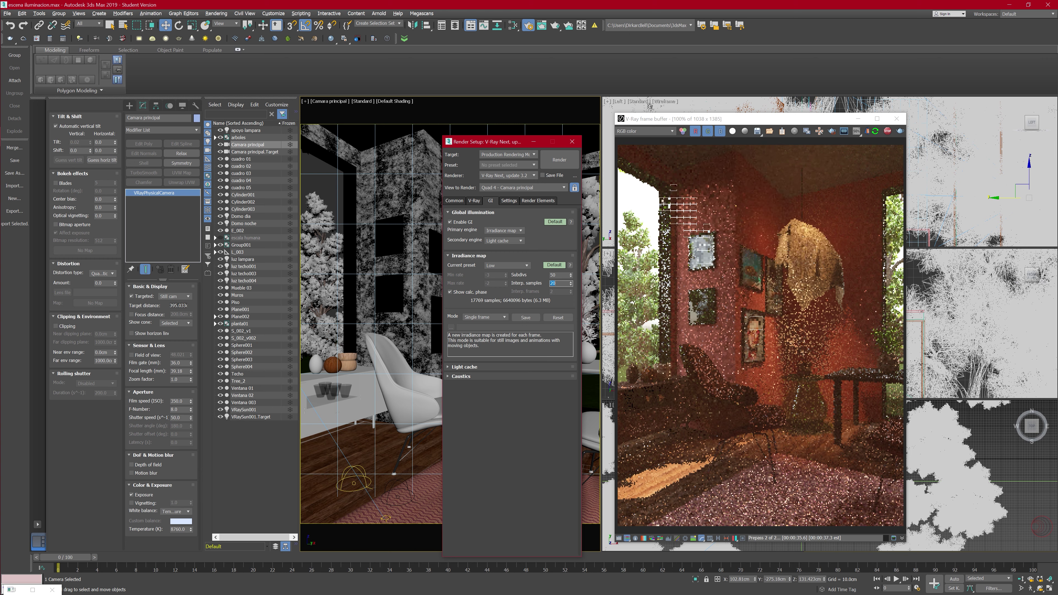
pyautogui.click(498, 266)
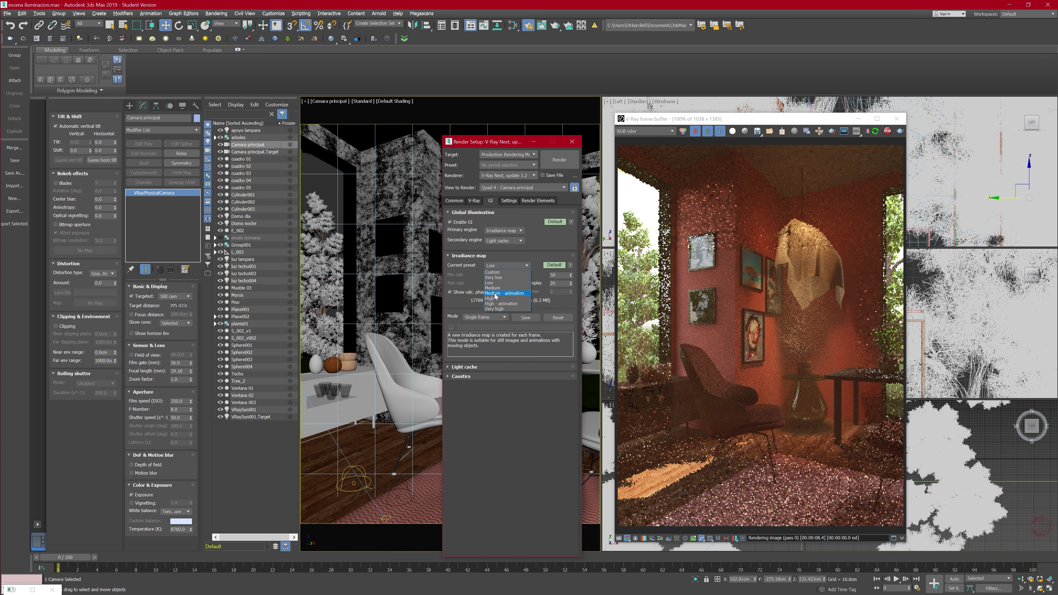
pyautogui.click(493, 288)
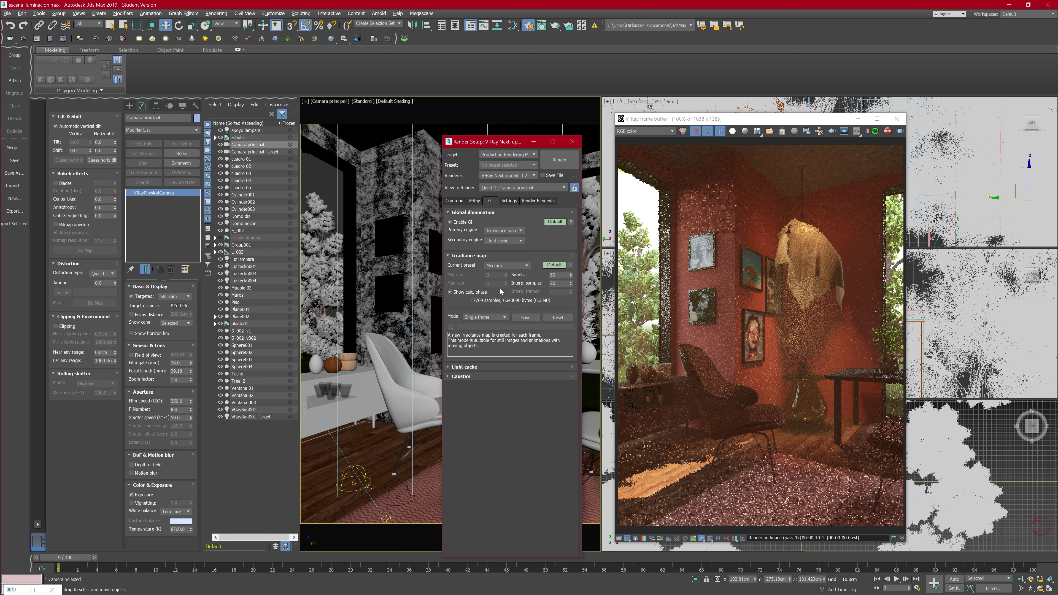
pyautogui.doubleClick(555, 276)
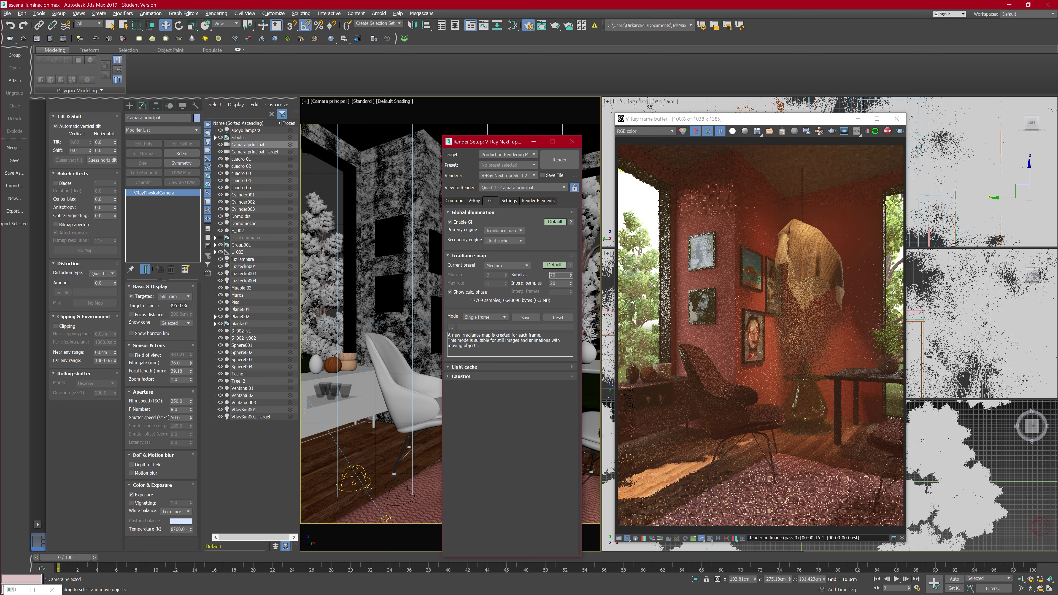
pyautogui.write('70')
pyautogui.press('Tab')
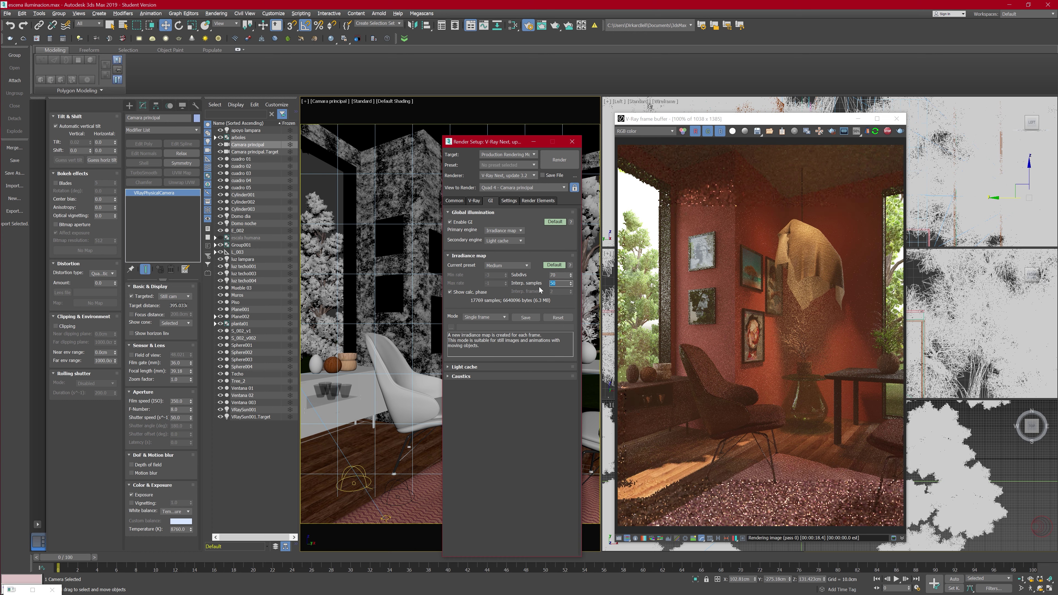
pyautogui.write('50')
pyautogui.write('60')
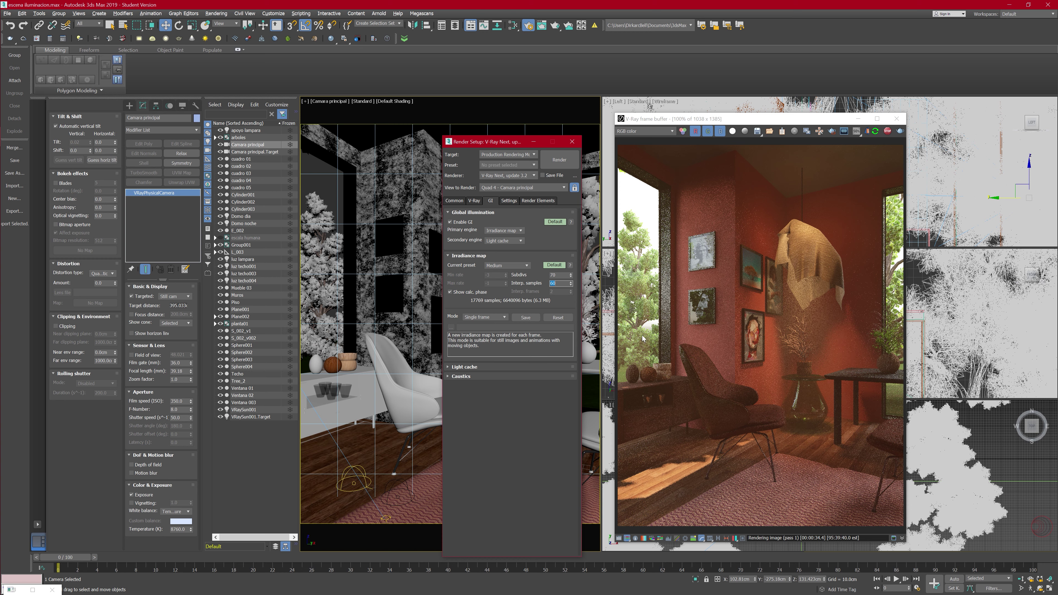
# Step: Review the V-Ray Global DMC, Image sampler and IPR settings, then show Render Elements
pyautogui.click(473, 257)
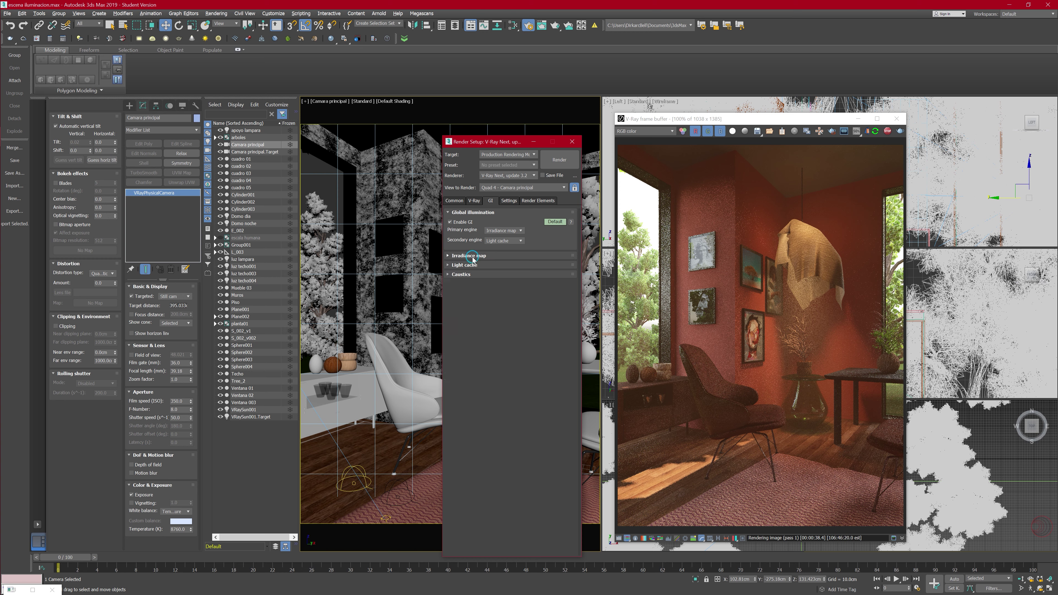
pyautogui.click(475, 200)
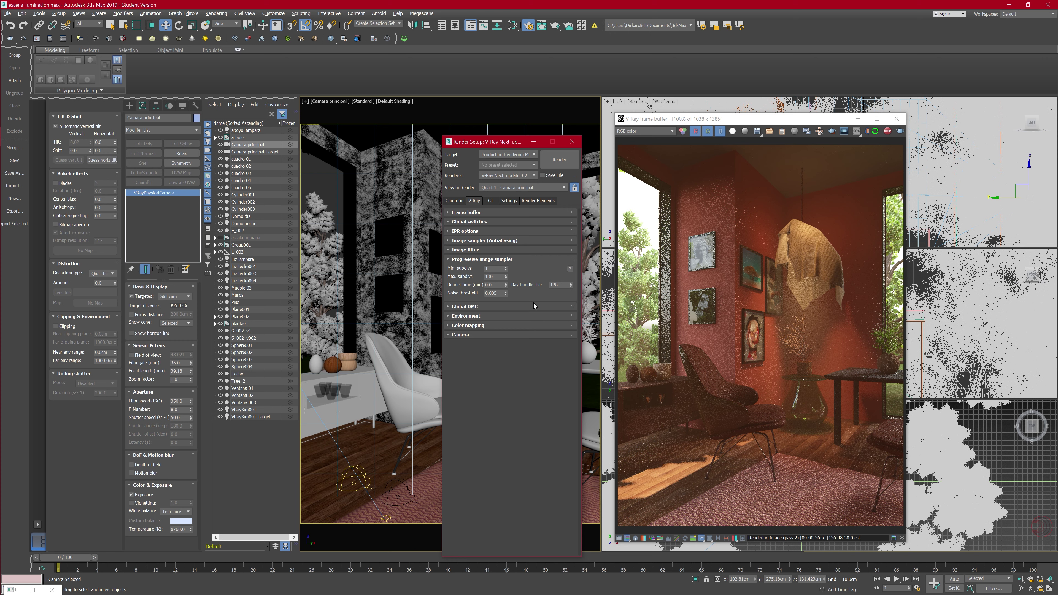
pyautogui.click(481, 306)
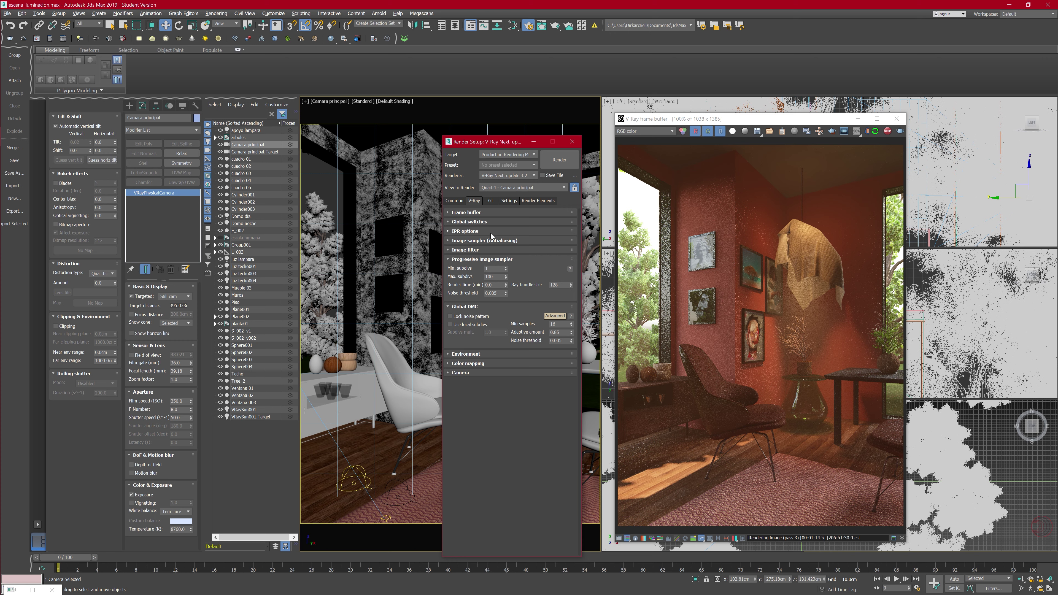
pyautogui.click(479, 240)
pyautogui.click(479, 241)
pyautogui.click(479, 241)
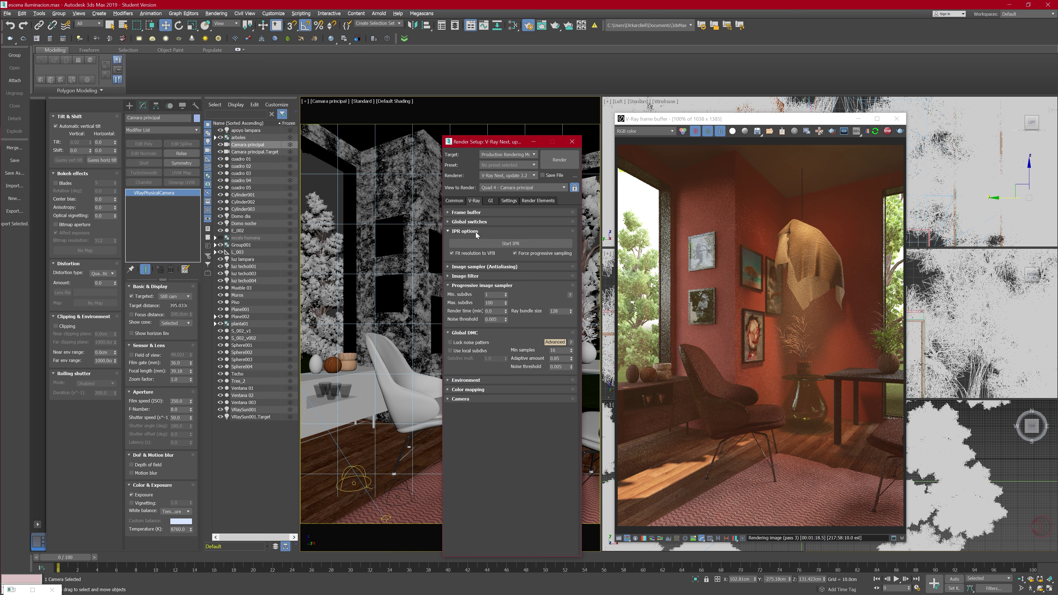
pyautogui.click(477, 233)
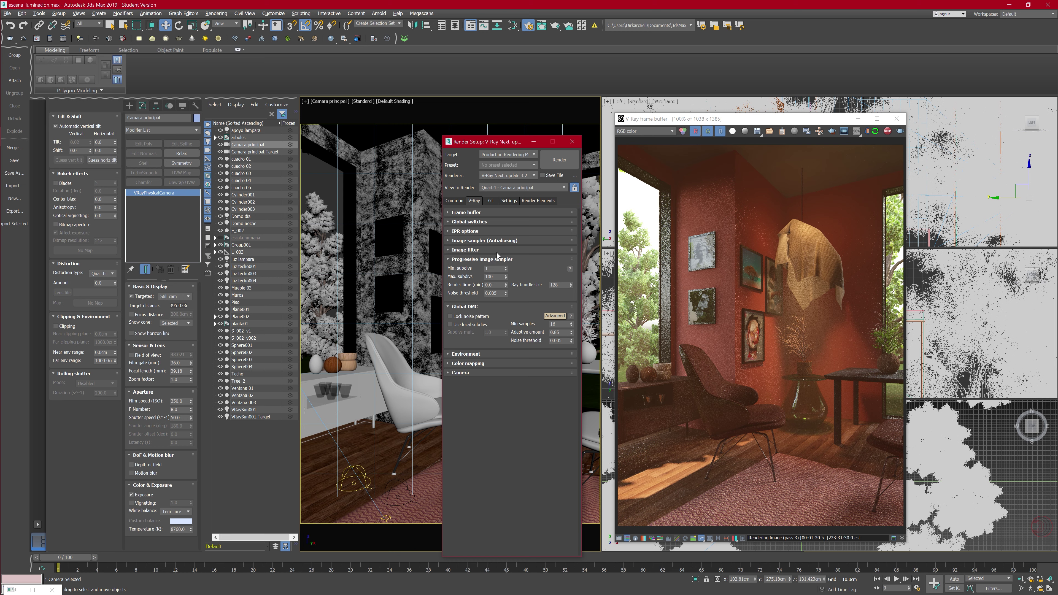
pyautogui.click(526, 201)
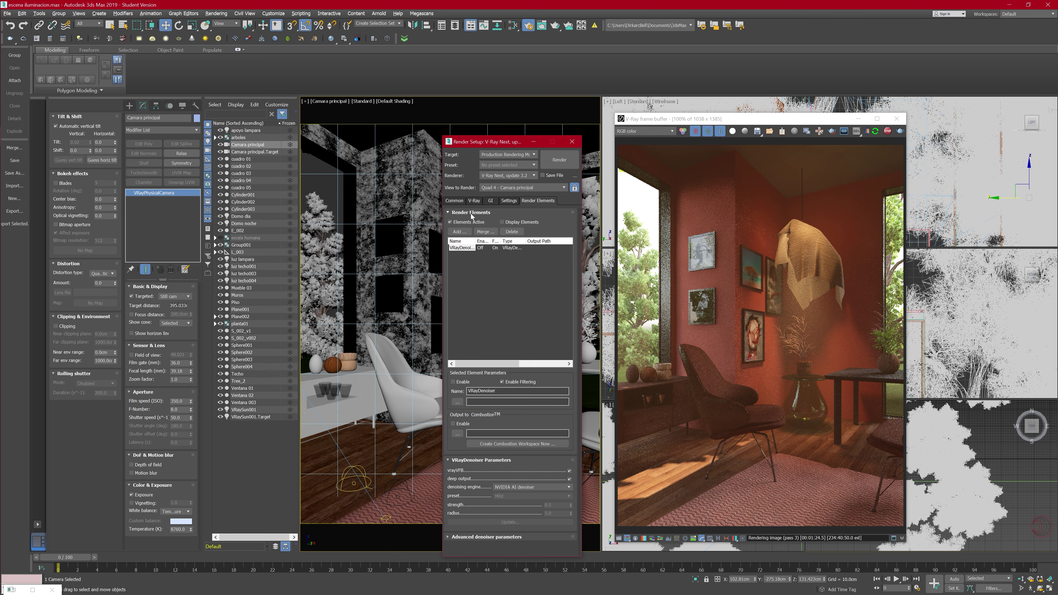
# Step: Stop the render, delete the VRayDenoiser render element, and start a fresh render
pyautogui.click(888, 131)
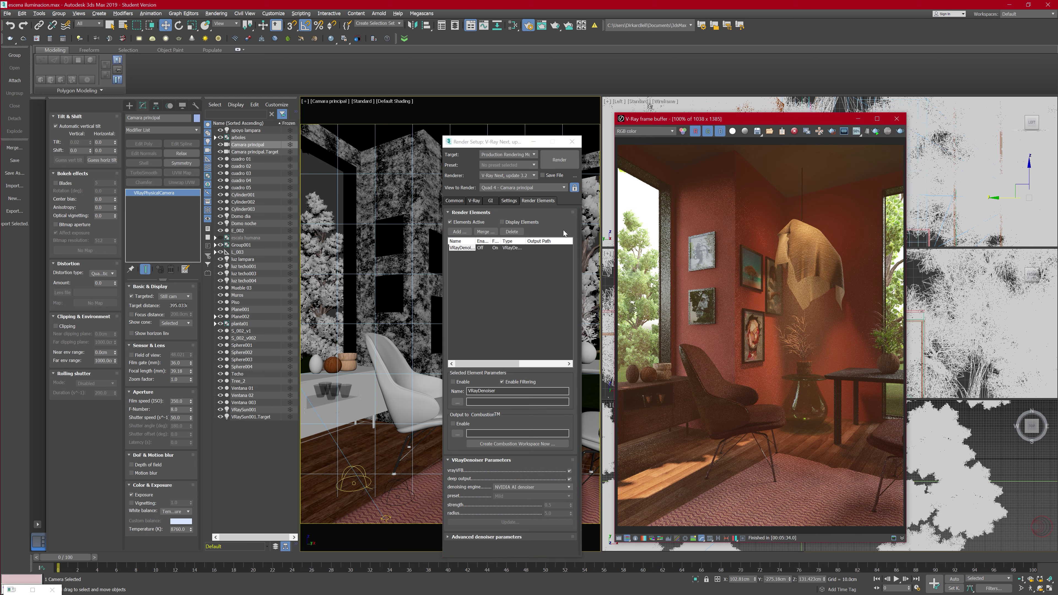
pyautogui.click(504, 246)
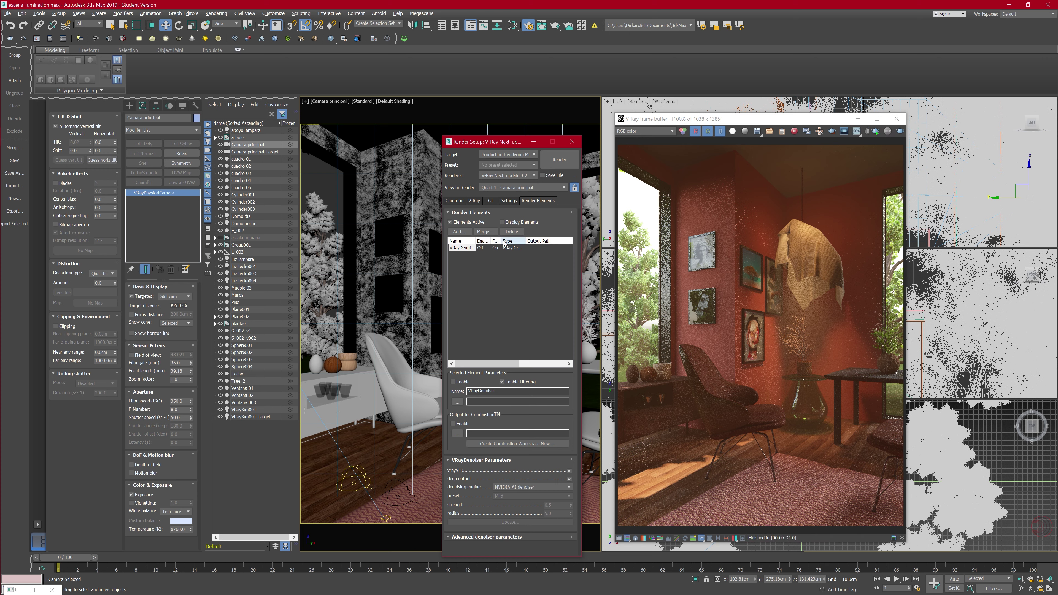
pyautogui.click(512, 231)
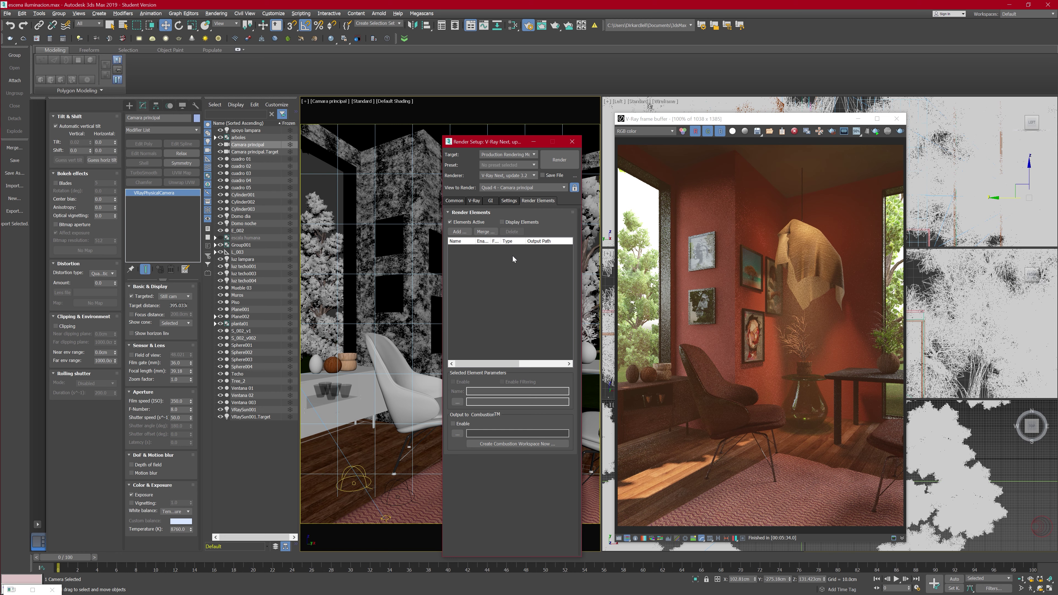
pyautogui.click(900, 133)
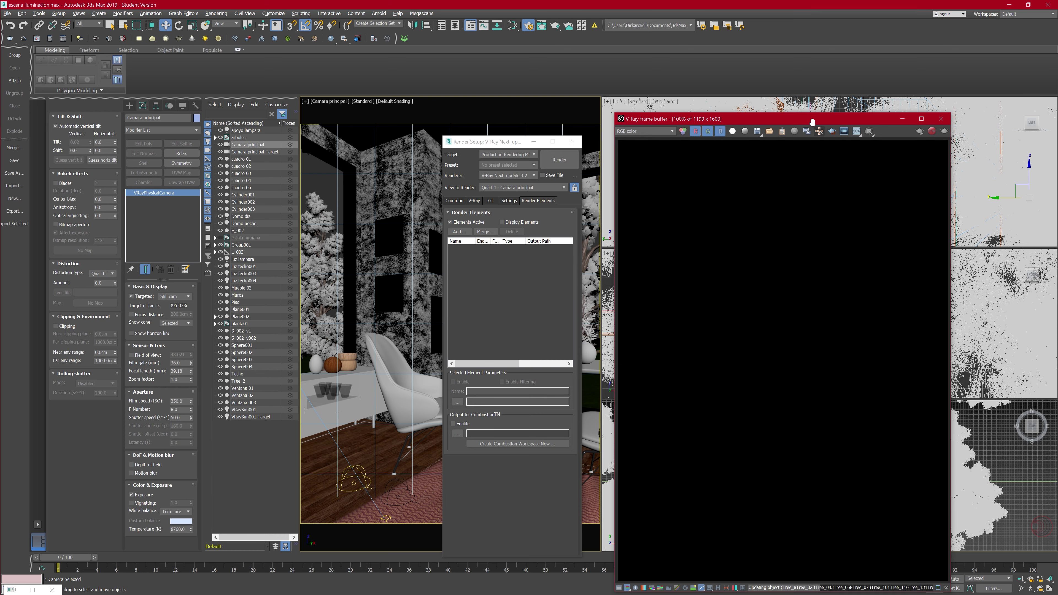
# Step: Move and shrink the V-Ray frame buffer window, then stop the render early
pyautogui.moveTo(817, 123); pyautogui.dragTo(798, 66)
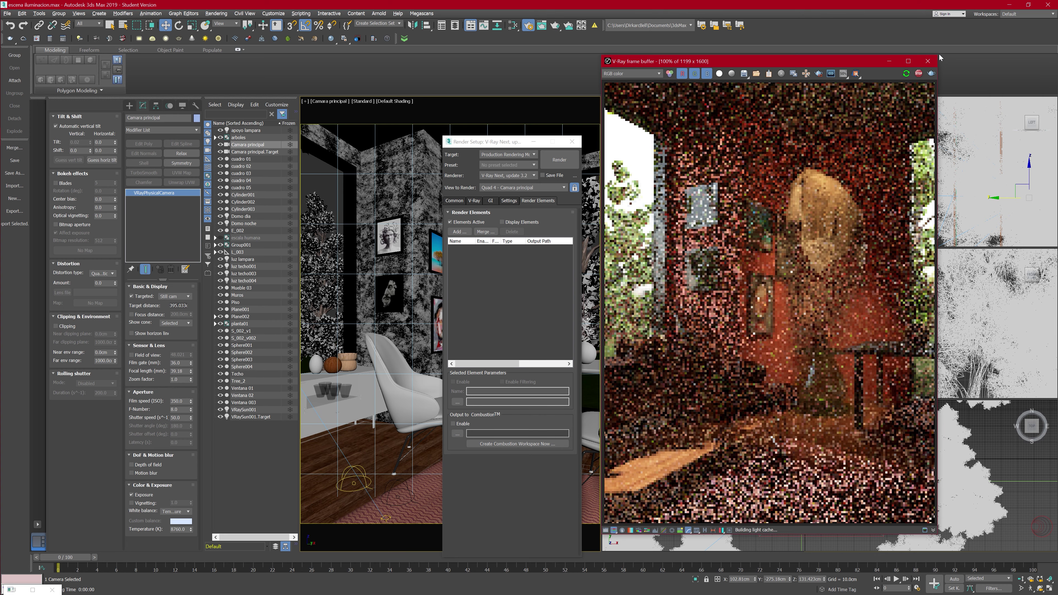
pyautogui.moveTo(937, 58); pyautogui.dragTo(831, 185)
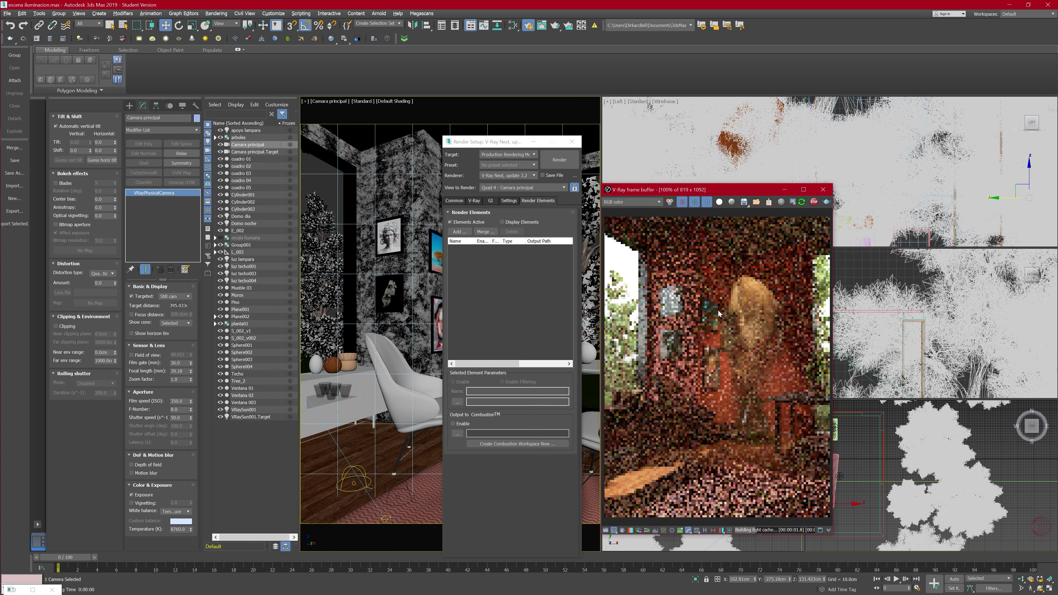
pyautogui.click(641, 203)
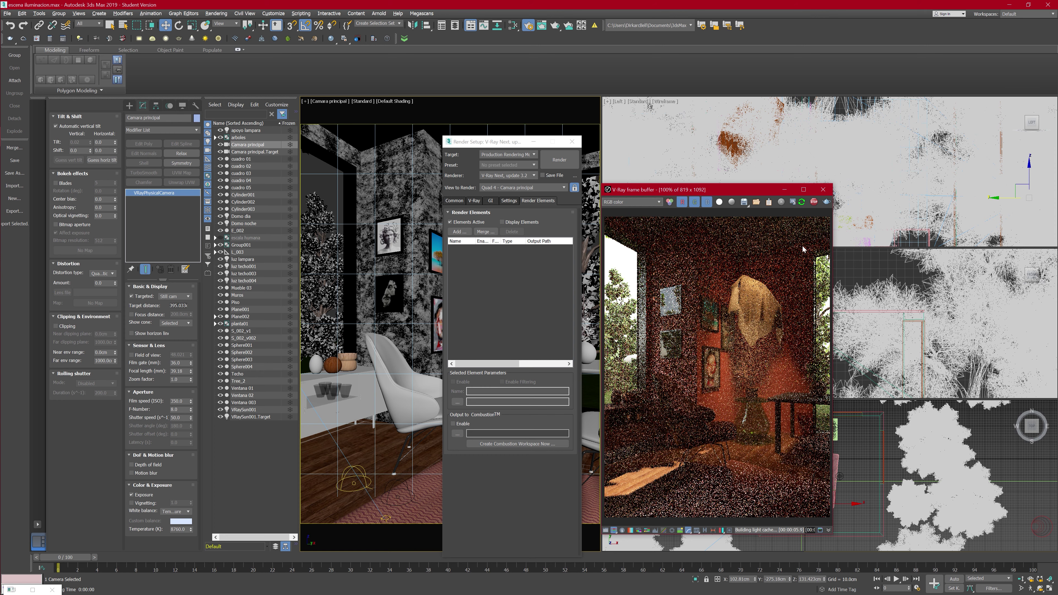
pyautogui.click(814, 203)
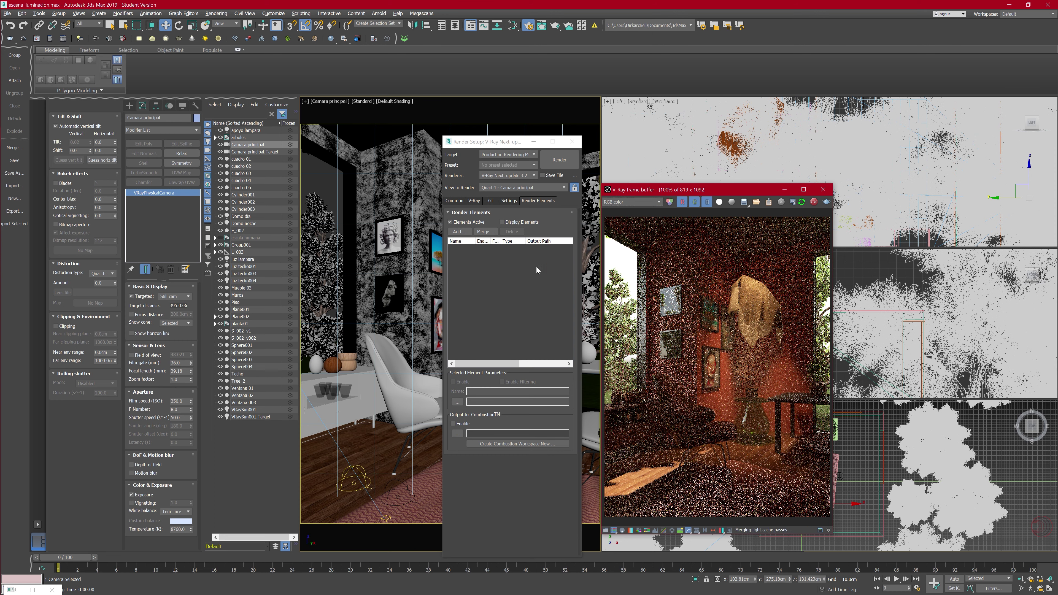
pyautogui.click(464, 232)
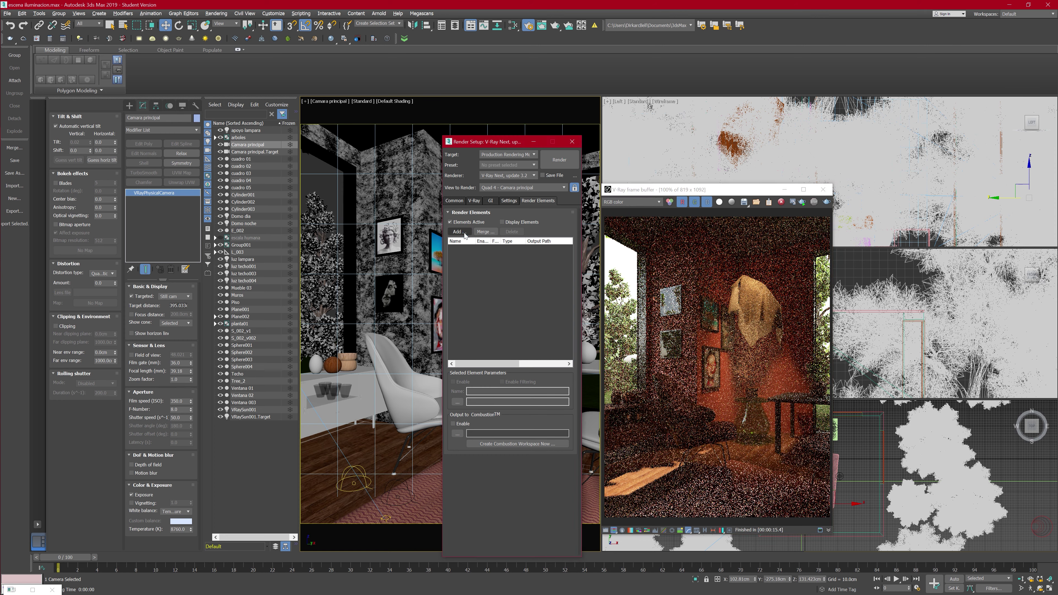
# Step: Add a VRayDenoiser element using the NVIDIA AI denoiser and render again
pyautogui.click(461, 233)
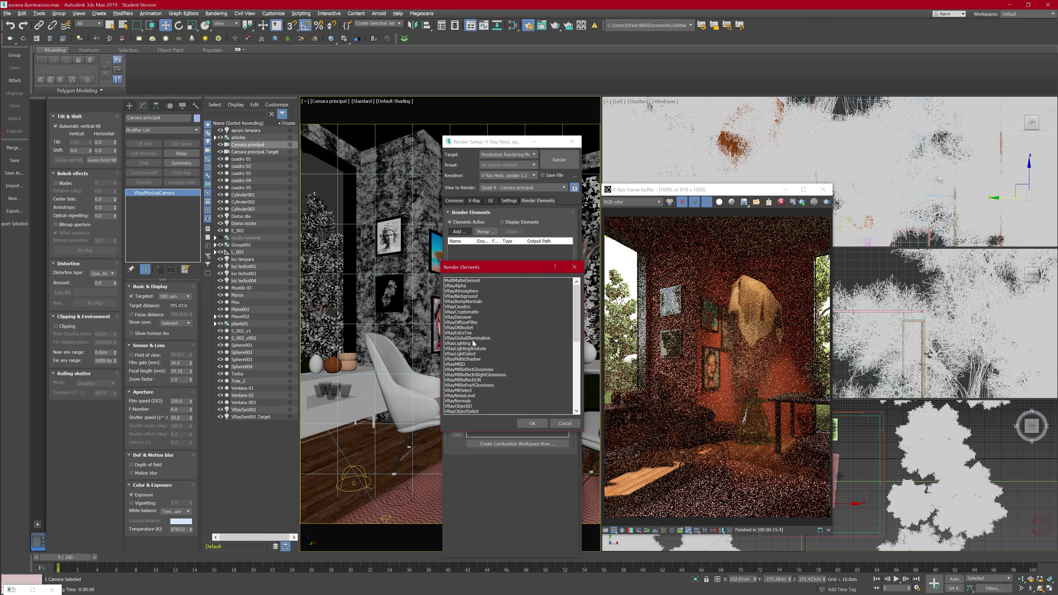
pyautogui.doubleClick(459, 317)
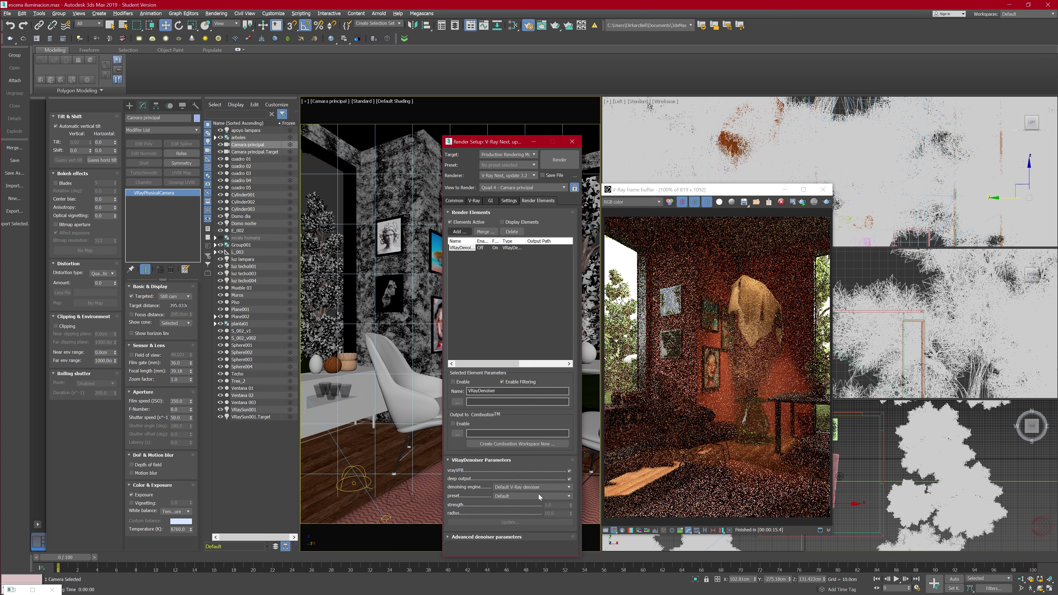
pyautogui.click(515, 487)
pyautogui.click(512, 499)
pyautogui.click(803, 204)
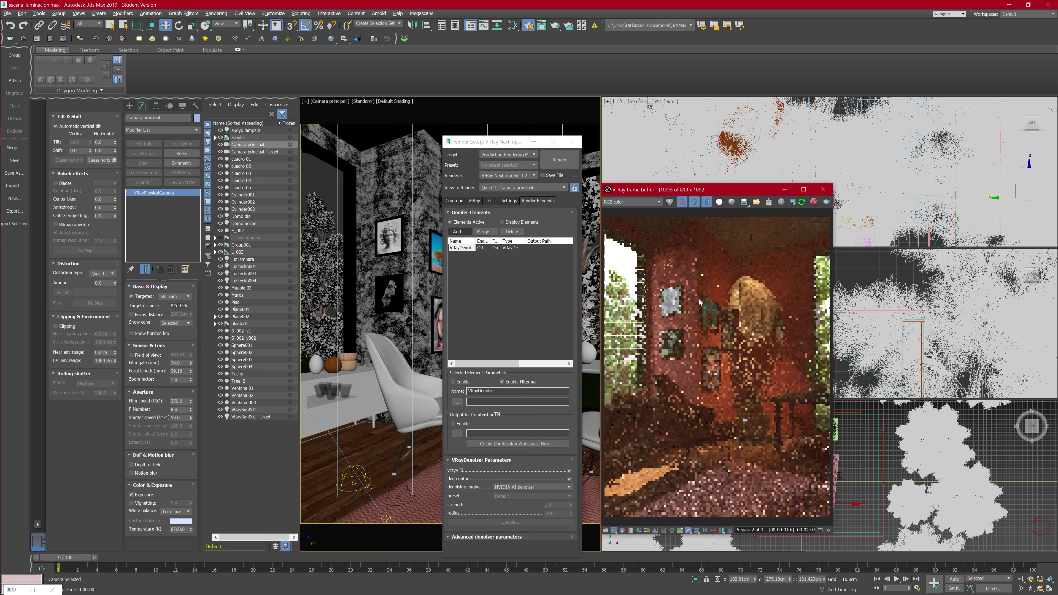
# Step: Stop the render, set the irradiance map to Low with 50 subdivs, and re-render
pyautogui.click(813, 203)
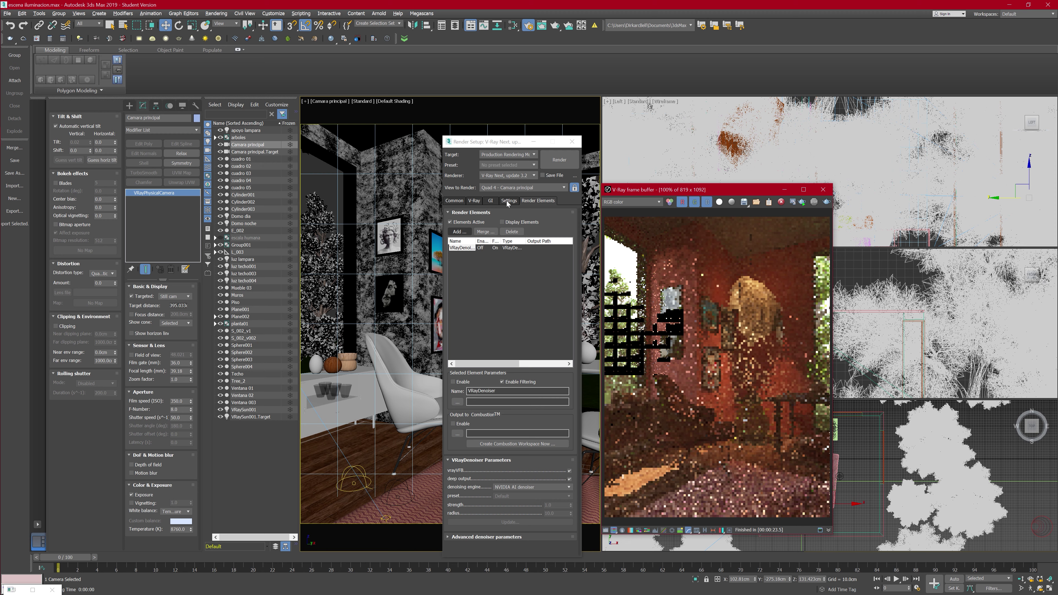
pyautogui.click(491, 201)
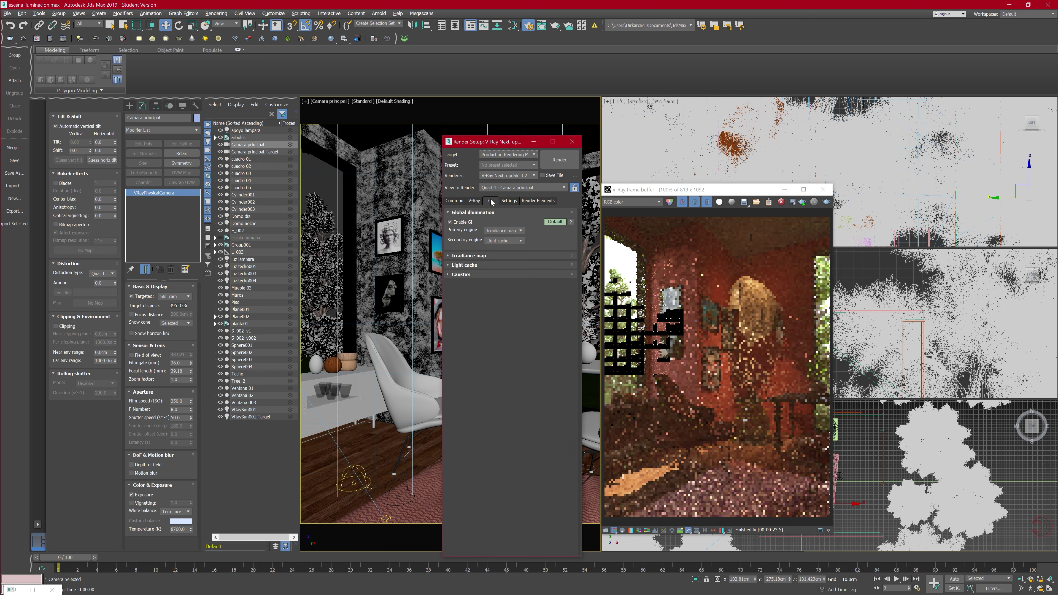
pyautogui.click(478, 255)
pyautogui.click(506, 265)
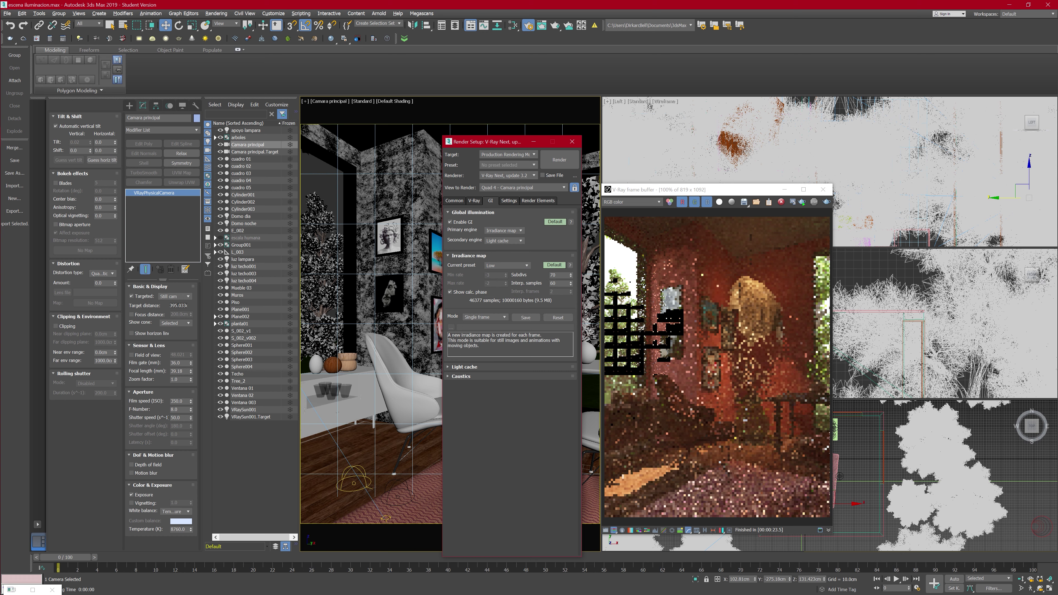
pyautogui.doubleClick(558, 275)
pyautogui.write('0')
pyautogui.doubleClick(556, 283)
pyautogui.write('20')
pyautogui.click(801, 204)
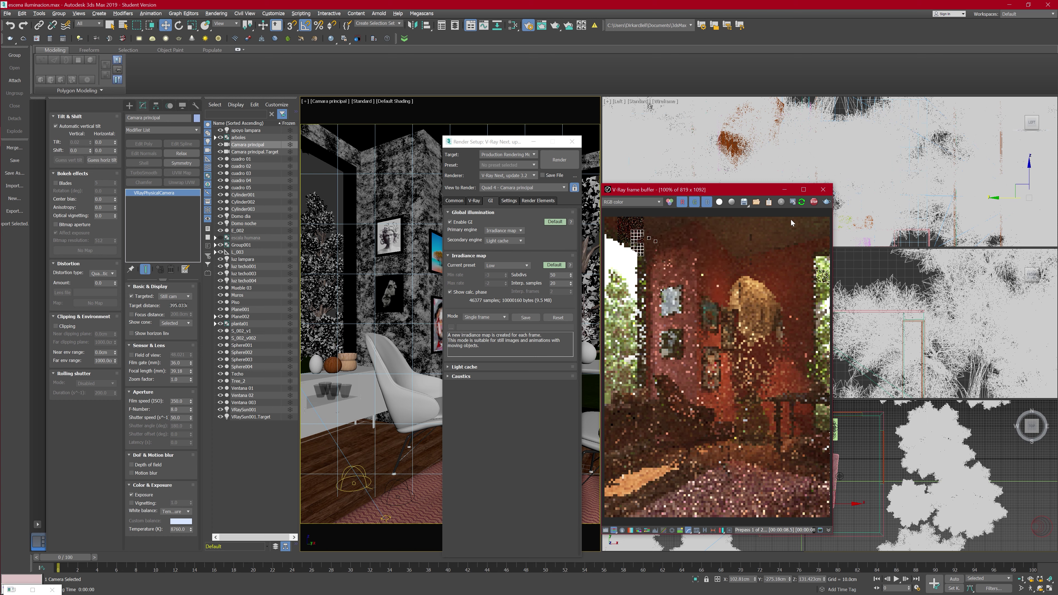
pyautogui.click(645, 204)
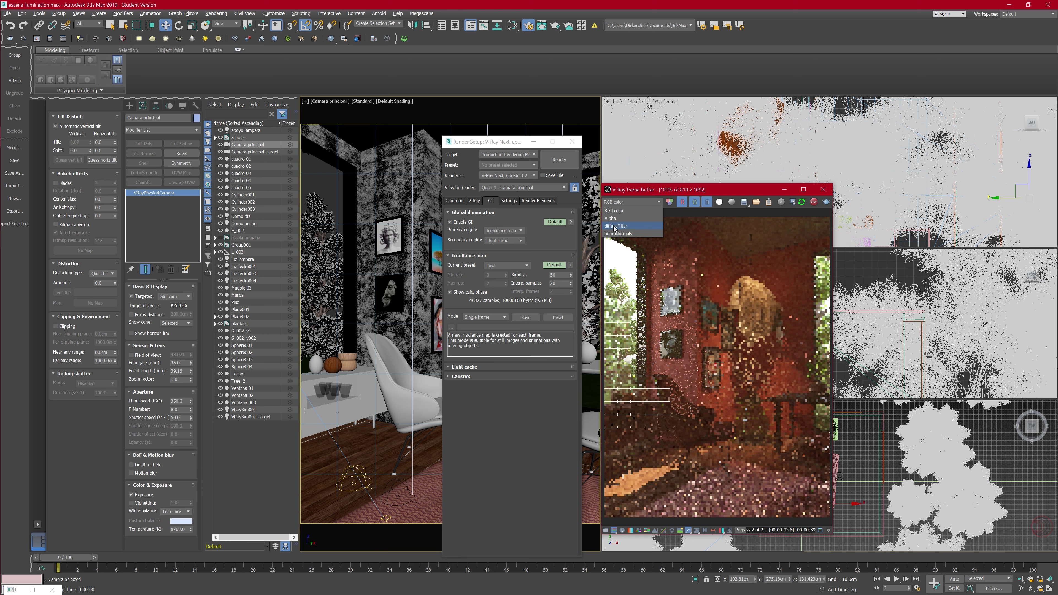
# Step: Set the VRayDenoiser render element to the Default V-Ray denoiser engine with the Default preset
pyautogui.click(700, 192)
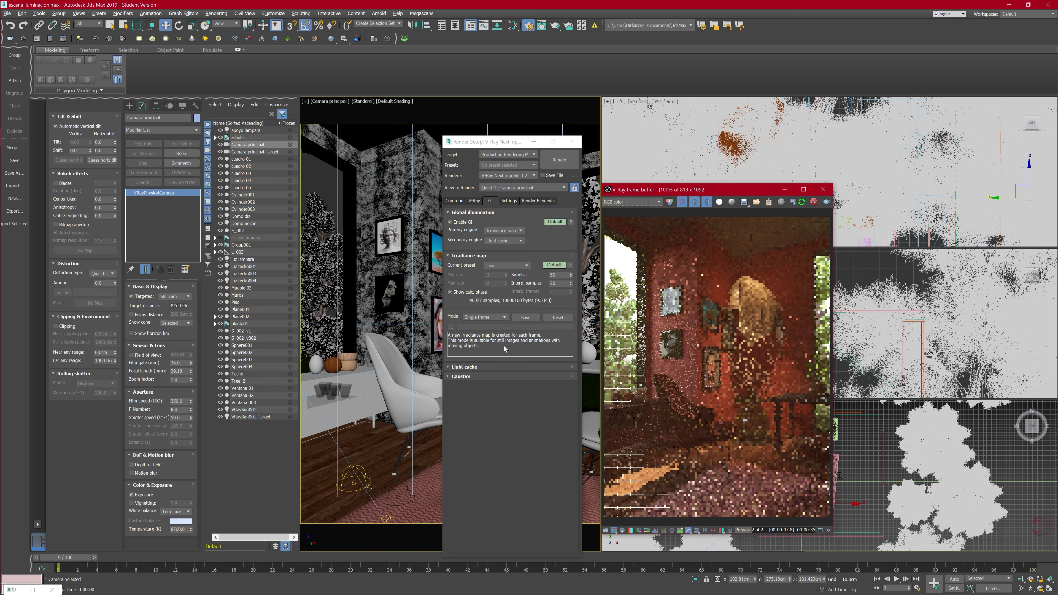
pyautogui.click(474, 201)
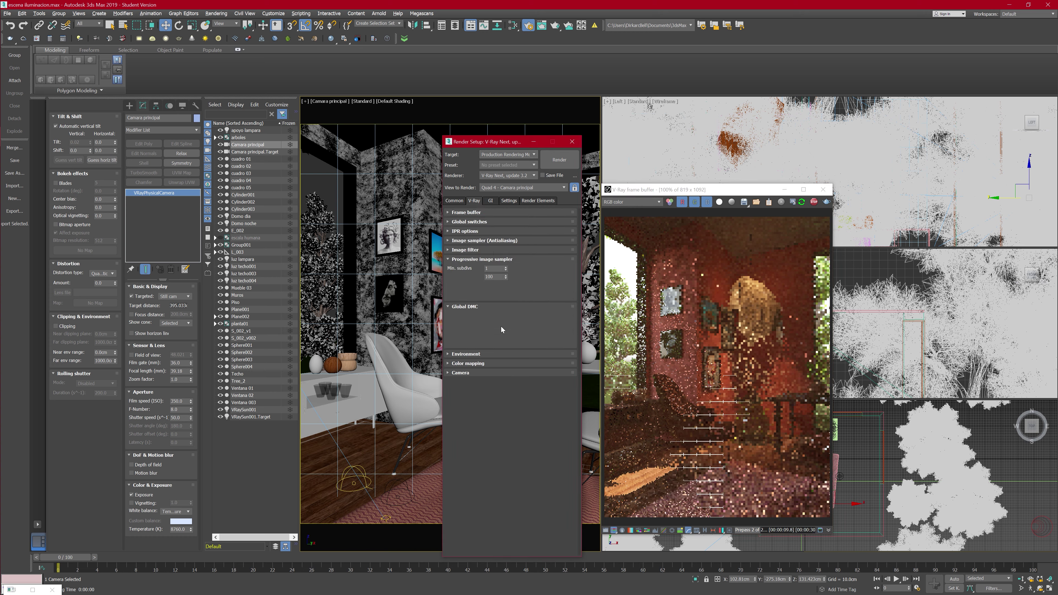
pyautogui.click(538, 201)
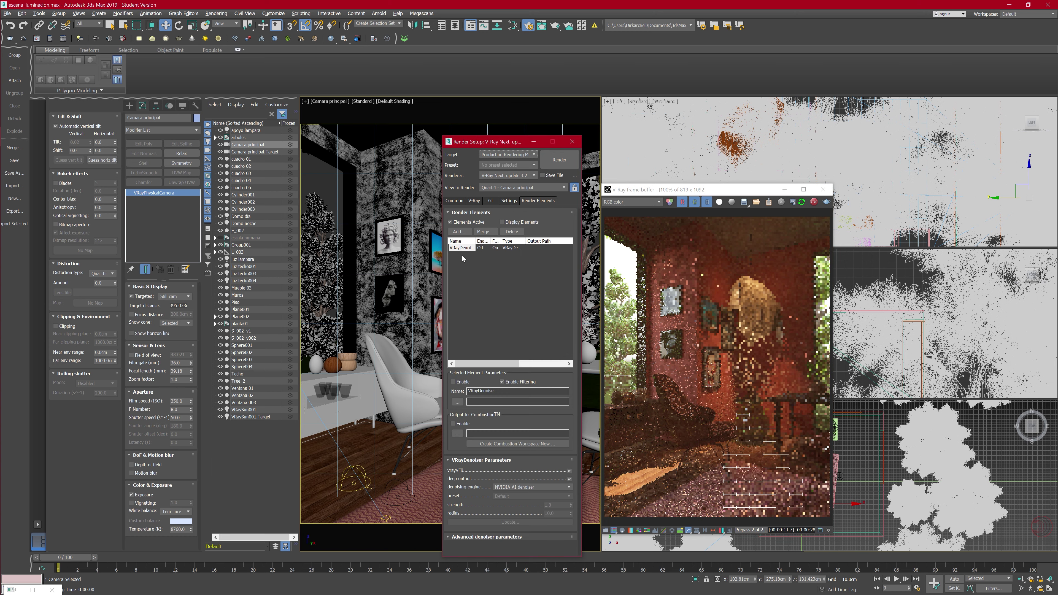
pyautogui.click(520, 487)
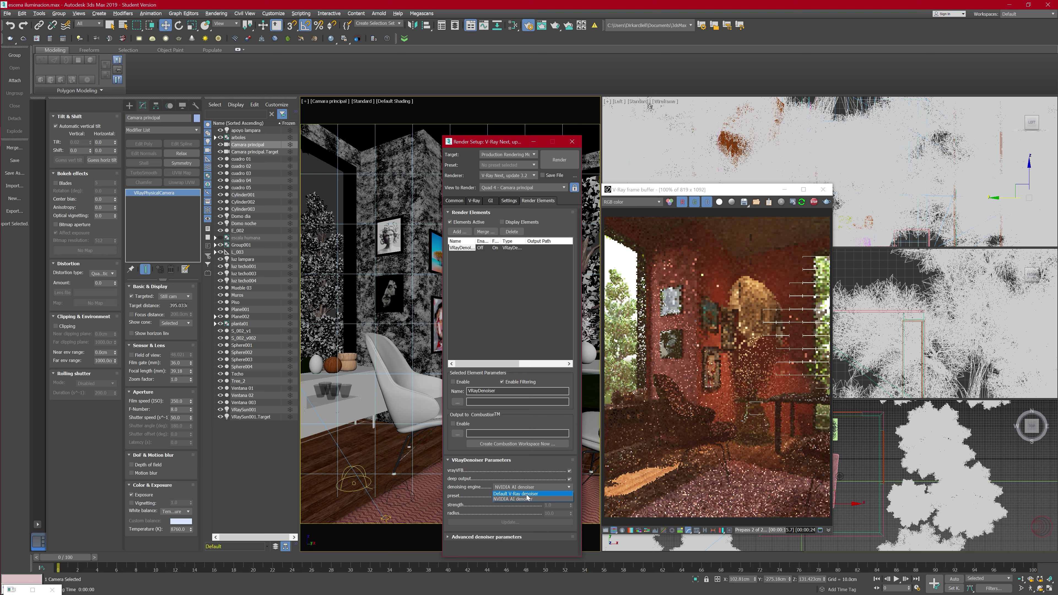
pyautogui.click(527, 494)
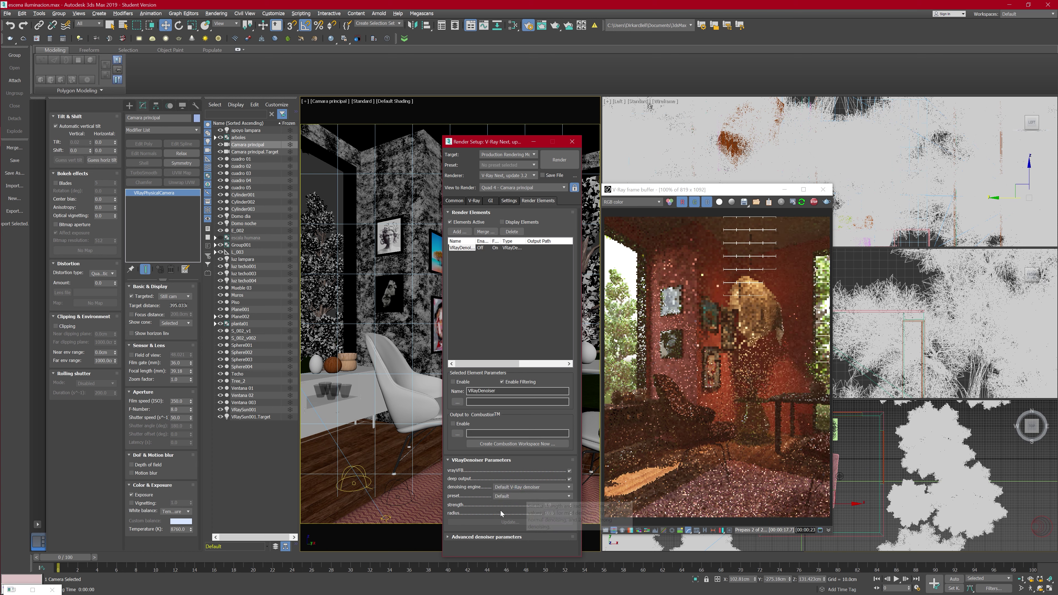
pyautogui.click(509, 496)
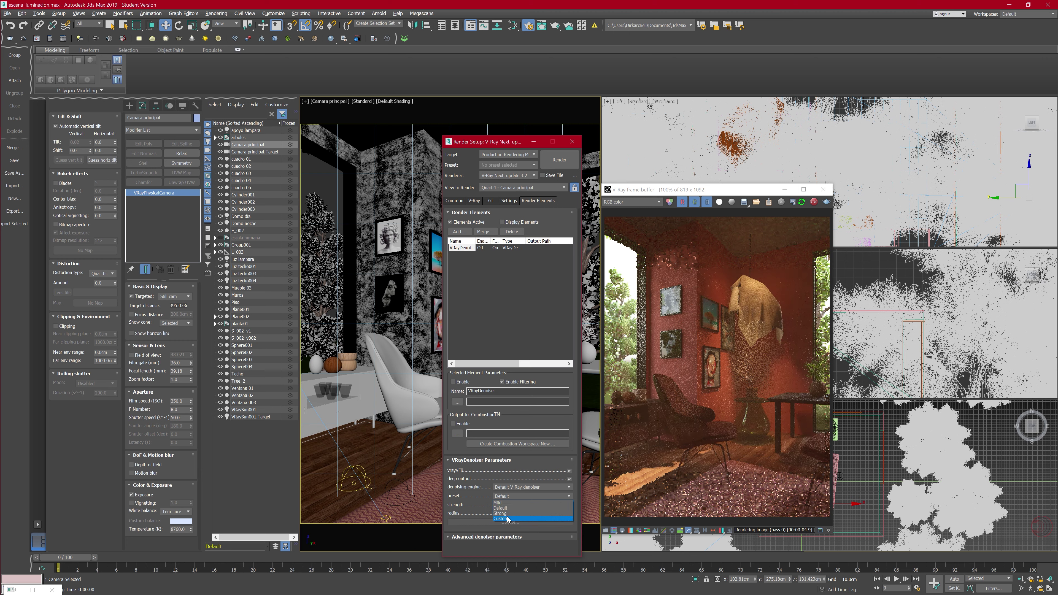
pyautogui.click(472, 506)
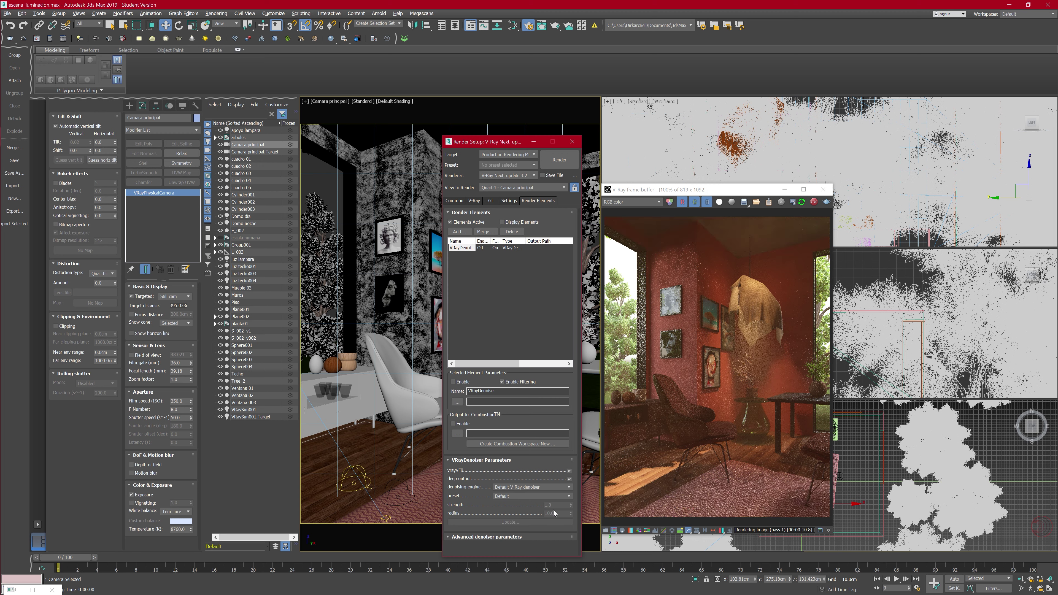
pyautogui.click(642, 203)
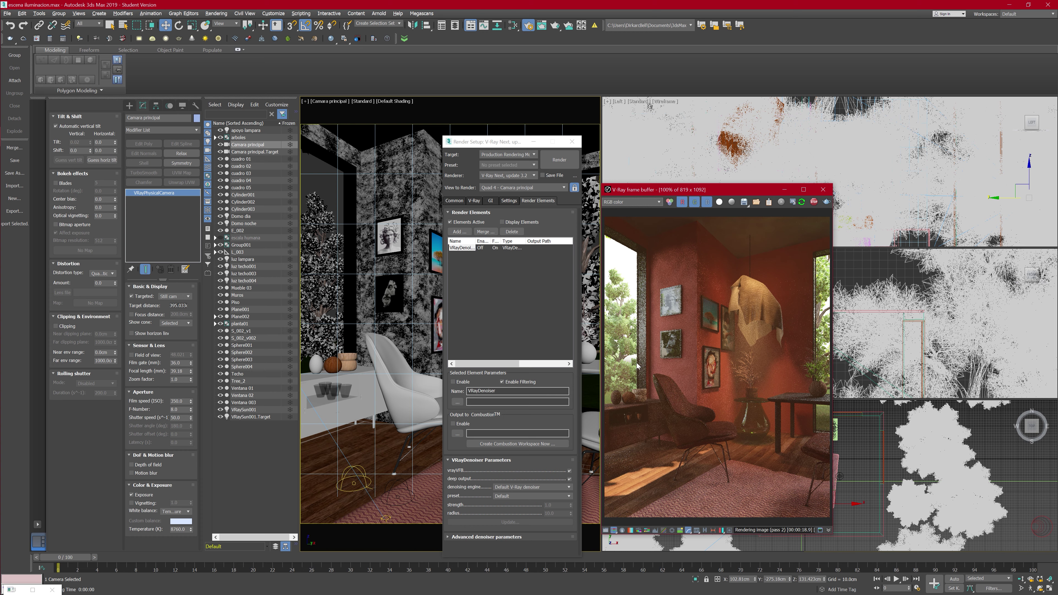
pyautogui.scroll(1, 637, 366)
pyautogui.scroll(1, 657, 360)
pyautogui.scroll(-1, 658, 375)
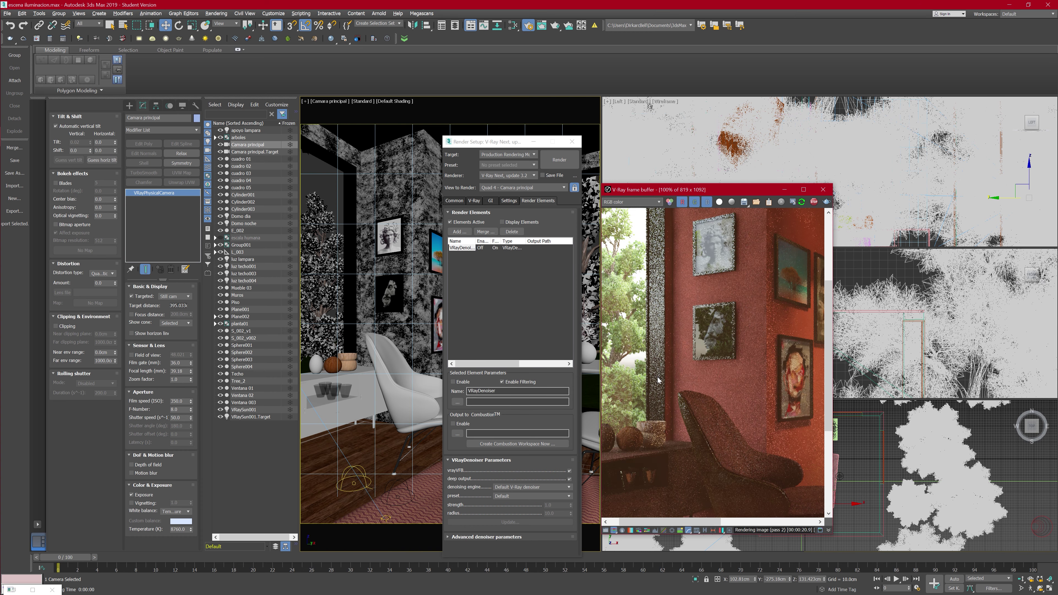
pyautogui.scroll(-1, 703, 387)
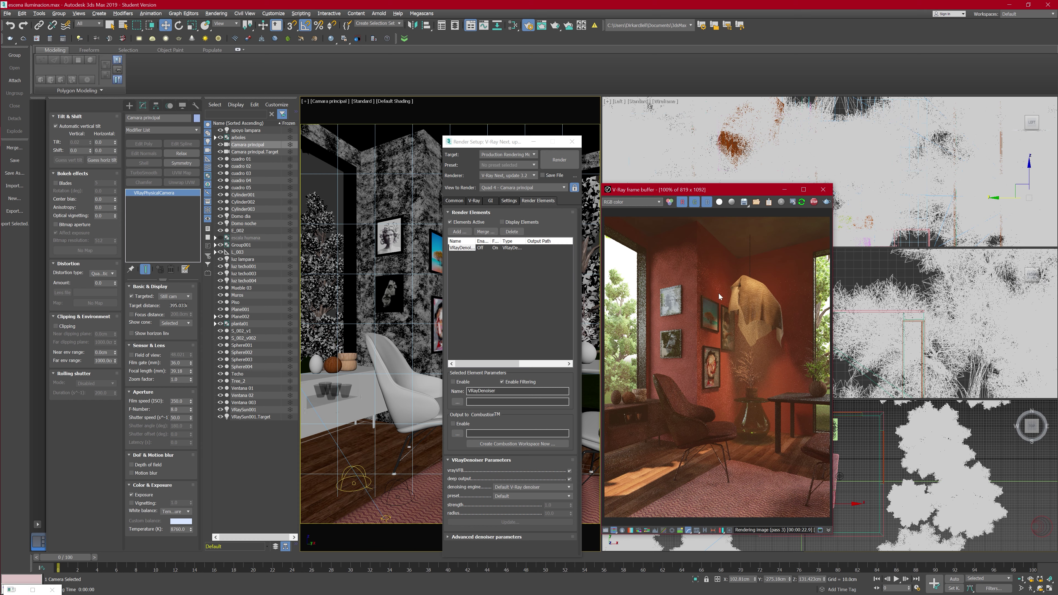
pyautogui.scroll(1, 709, 249)
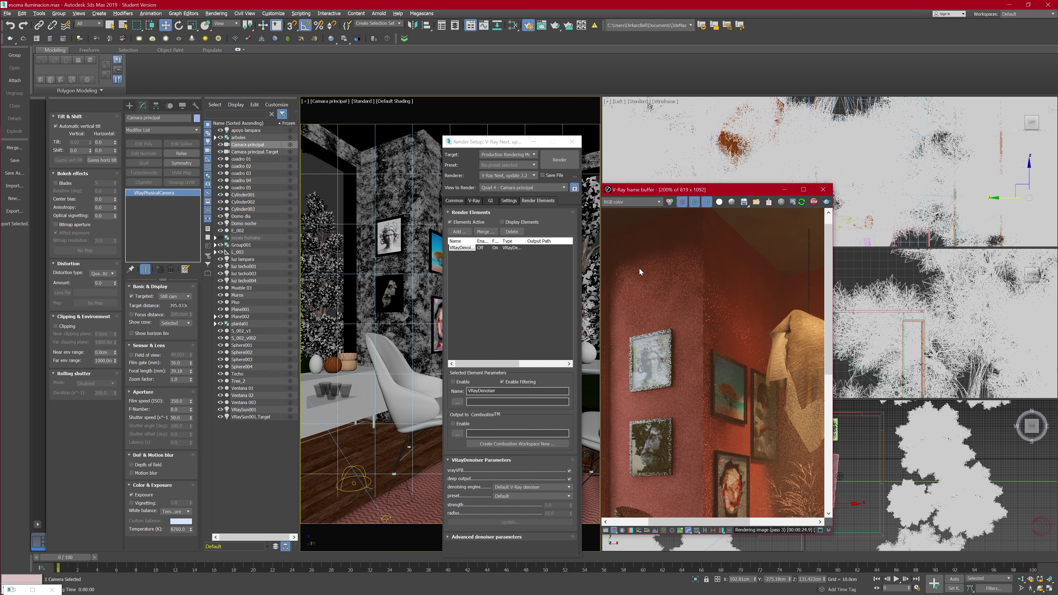
pyautogui.scroll(-1, 640, 272)
pyautogui.scroll(1, 782, 221)
pyautogui.scroll(1, 782, 221)
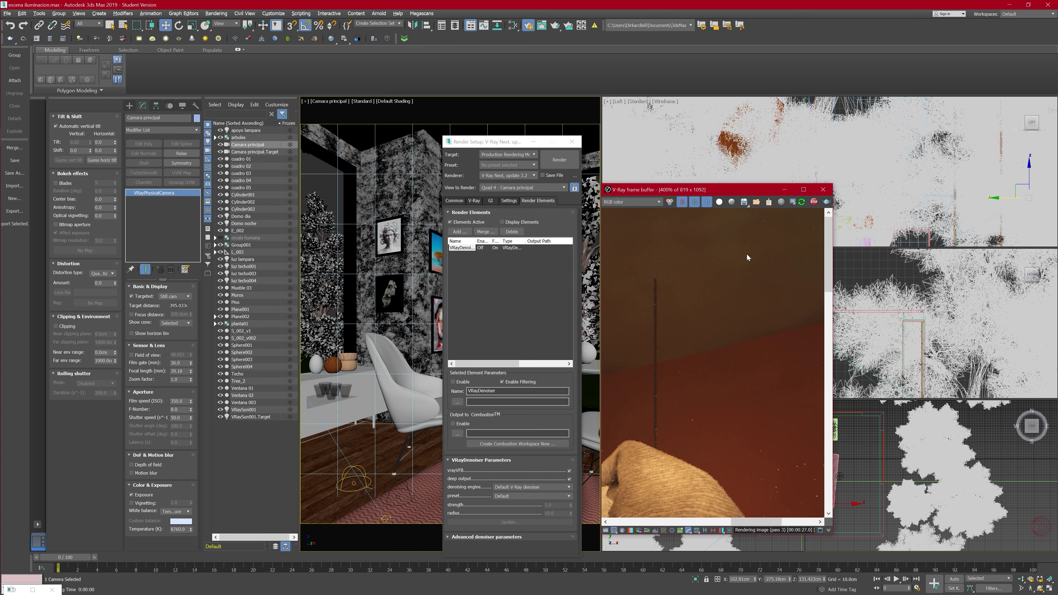
pyautogui.scroll(-2, 746, 254)
pyautogui.scroll(1, 754, 252)
pyautogui.scroll(1, 766, 354)
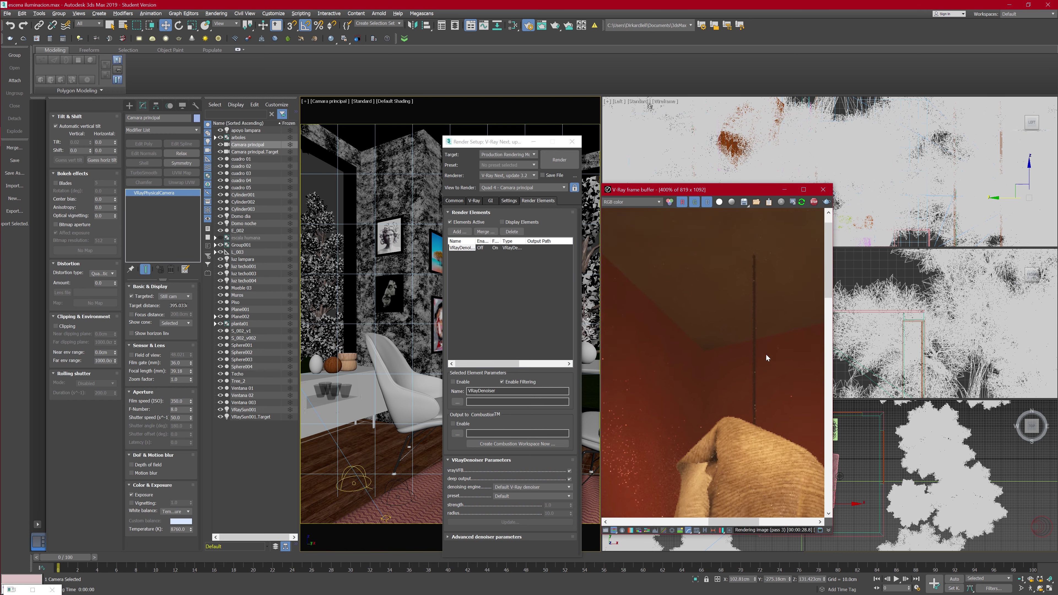
pyautogui.scroll(-1, 764, 445)
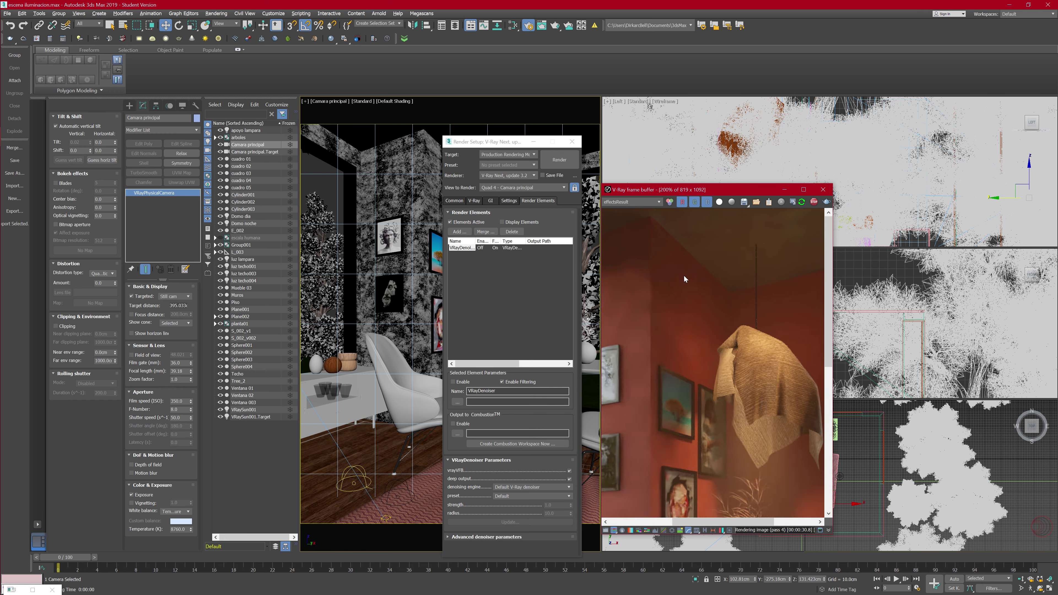
pyautogui.scroll(-1, 702, 324)
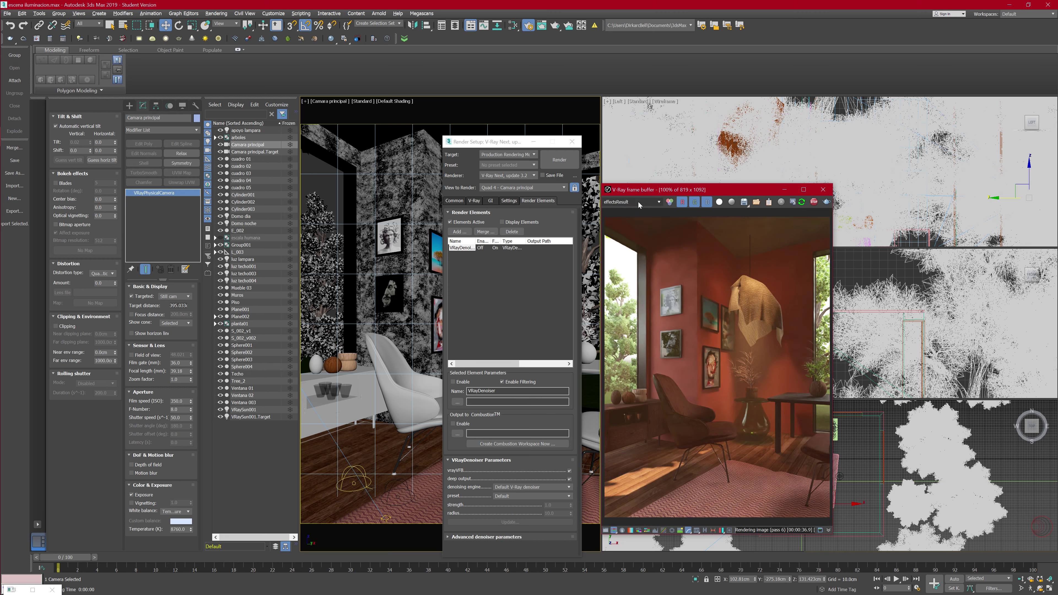
pyautogui.scroll(1, 638, 201)
# Step: Start a new render from the V-Ray frame buffer, leaving the displayed channel unchanged
pyautogui.click(668, 203)
pyautogui.click(651, 204)
pyautogui.click(651, 203)
pyautogui.click(802, 202)
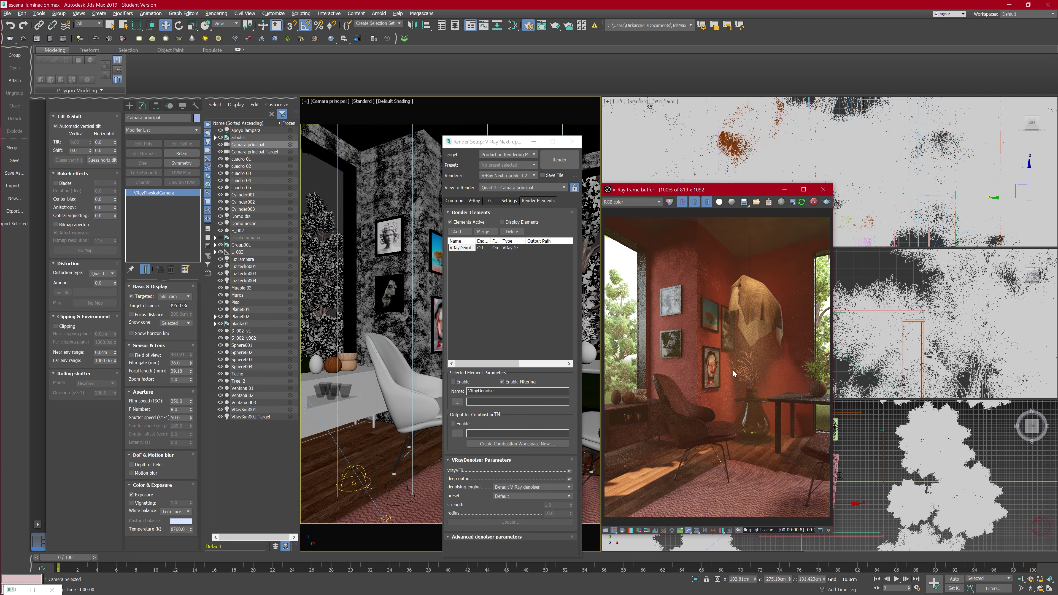
# Step: Switch the frame buffer display to the noiseLevel channel
pyautogui.click(634, 203)
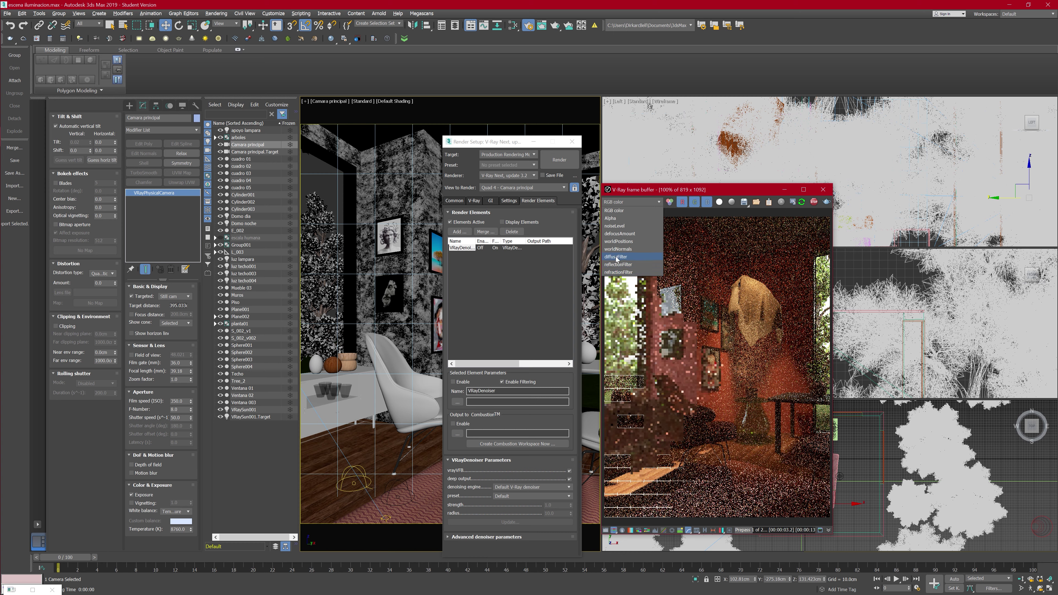
pyautogui.click(620, 227)
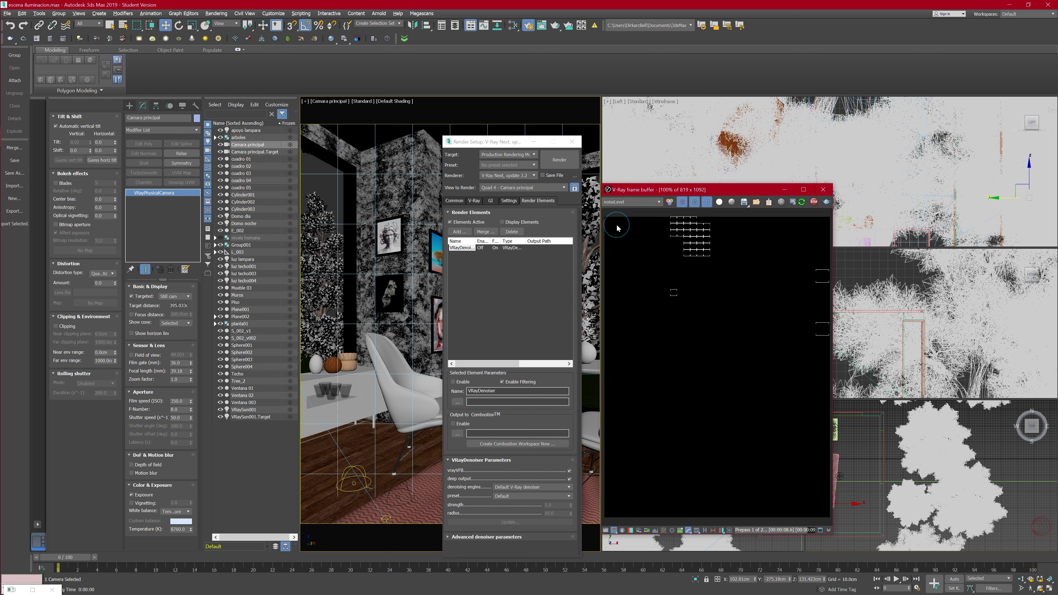
pyautogui.click(626, 201)
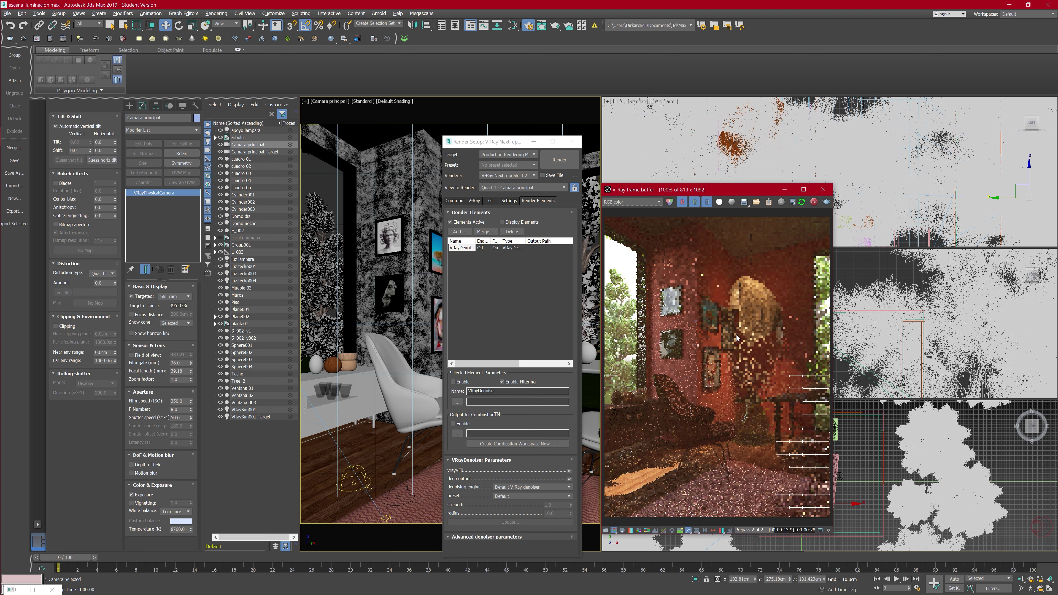
pyautogui.click(631, 202)
pyautogui.click(623, 226)
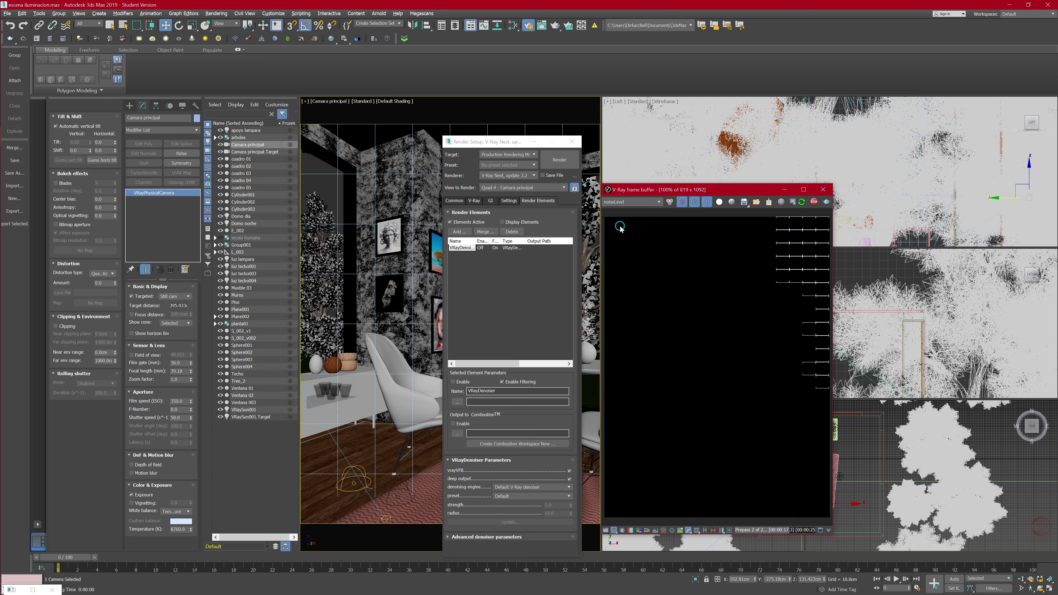
pyautogui.click(635, 201)
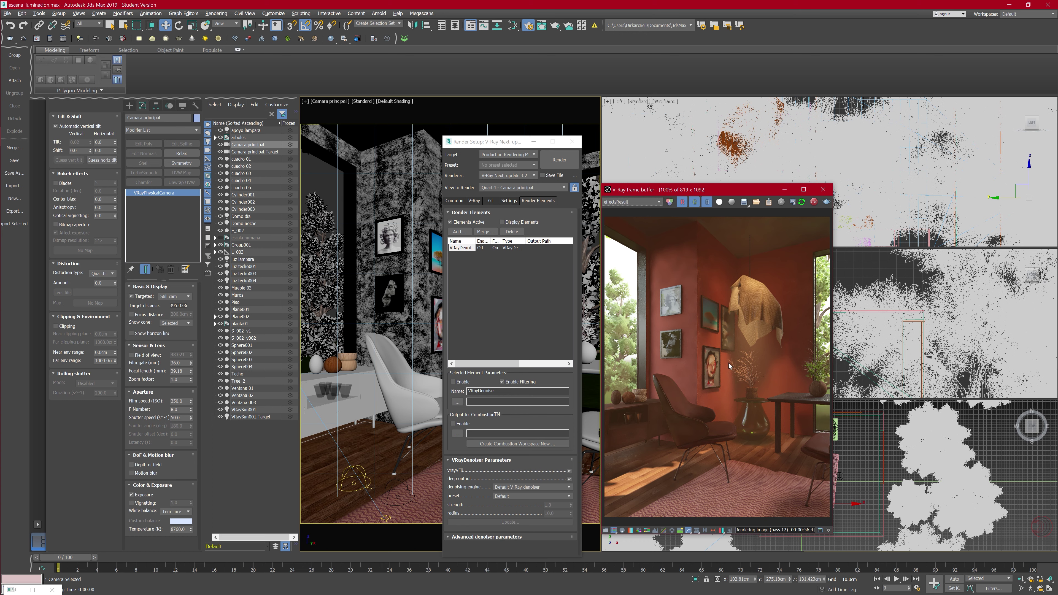
# Step: Stop rendering and give the irradiance map the Medium preset with Subdivs 70
pyautogui.click(813, 204)
pyautogui.click(453, 201)
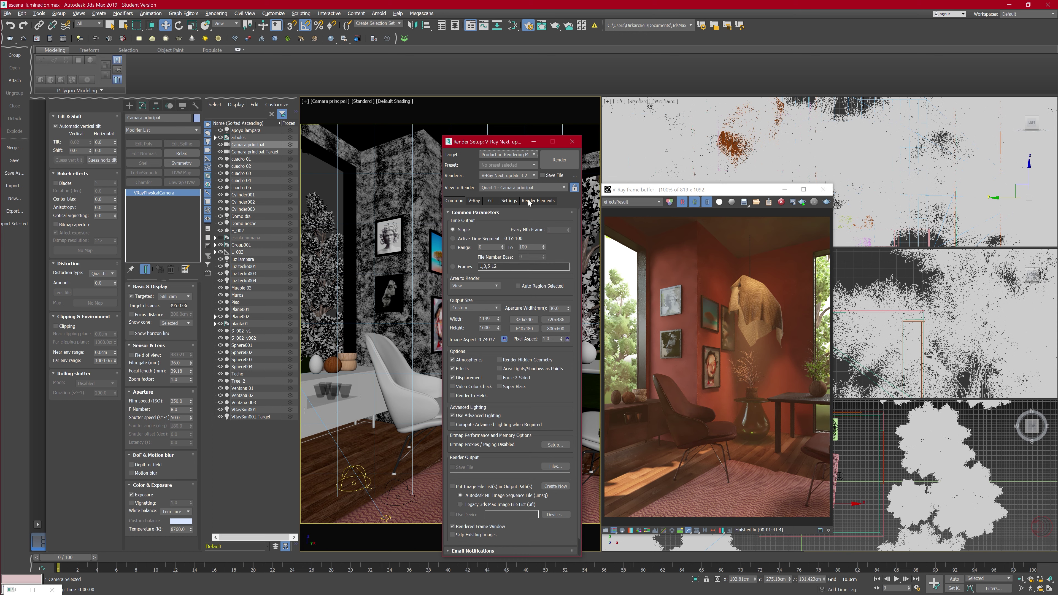
pyautogui.click(490, 201)
pyautogui.click(507, 265)
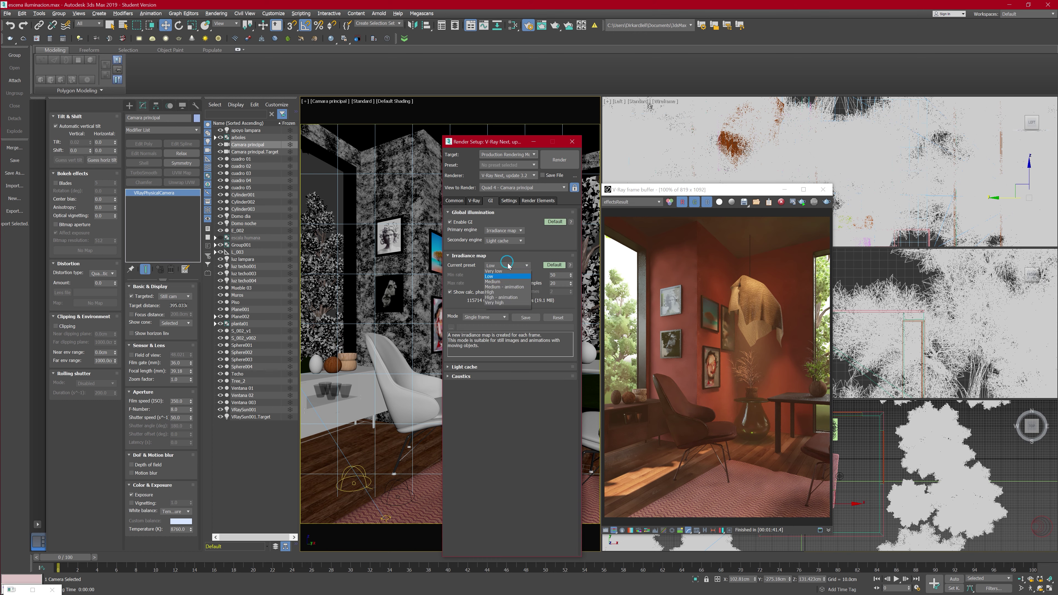
pyautogui.click(493, 282)
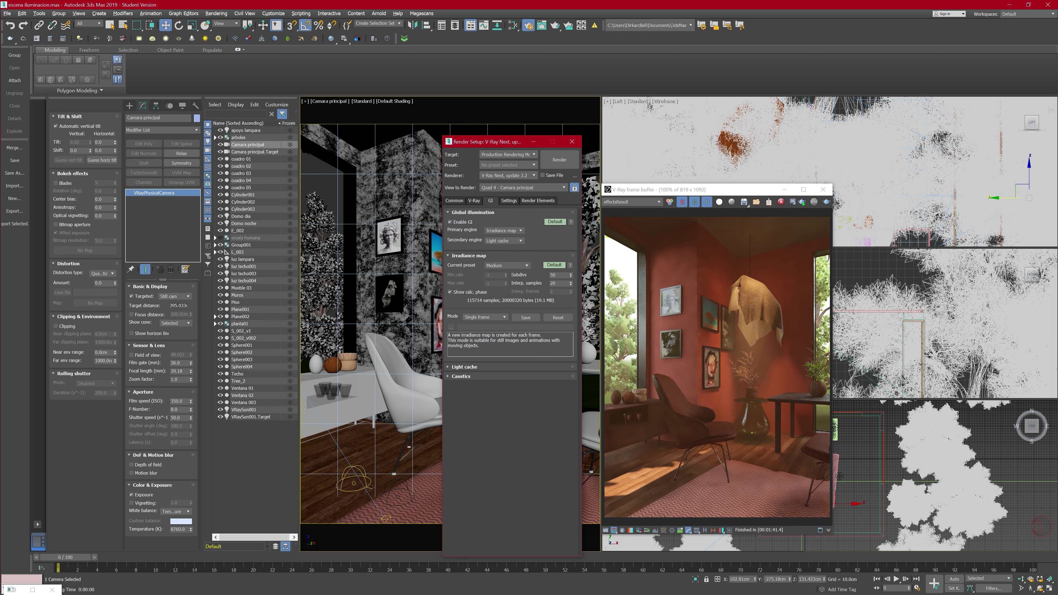
pyautogui.doubleClick(558, 275)
pyautogui.write('70')
pyautogui.press('Tab')
# Step: Raise the render output size from 1199 x 1600 to 1872 x 2500
pyautogui.click(475, 202)
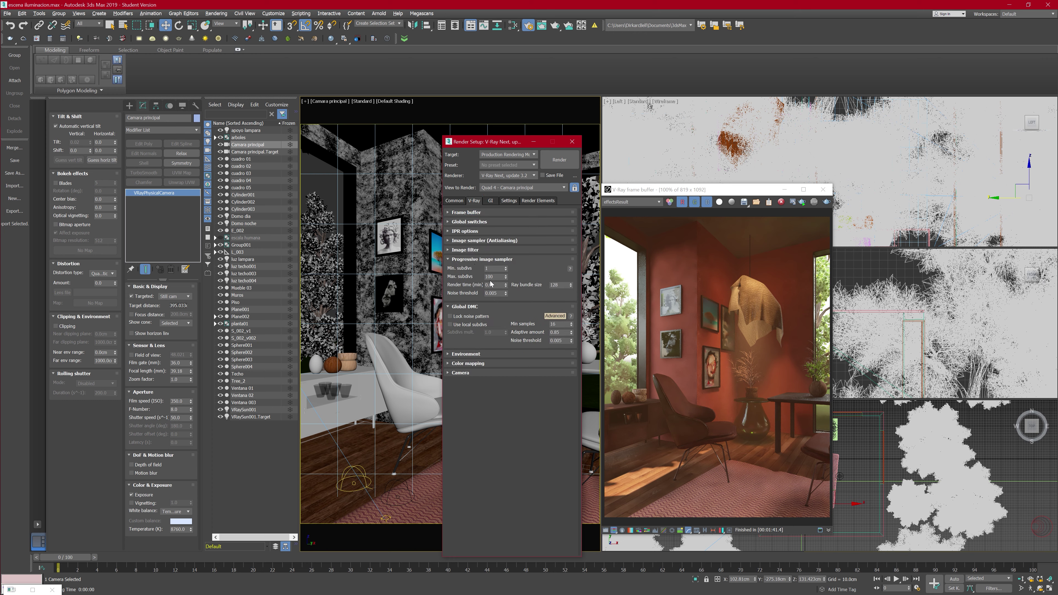
pyautogui.click(475, 260)
pyautogui.click(474, 269)
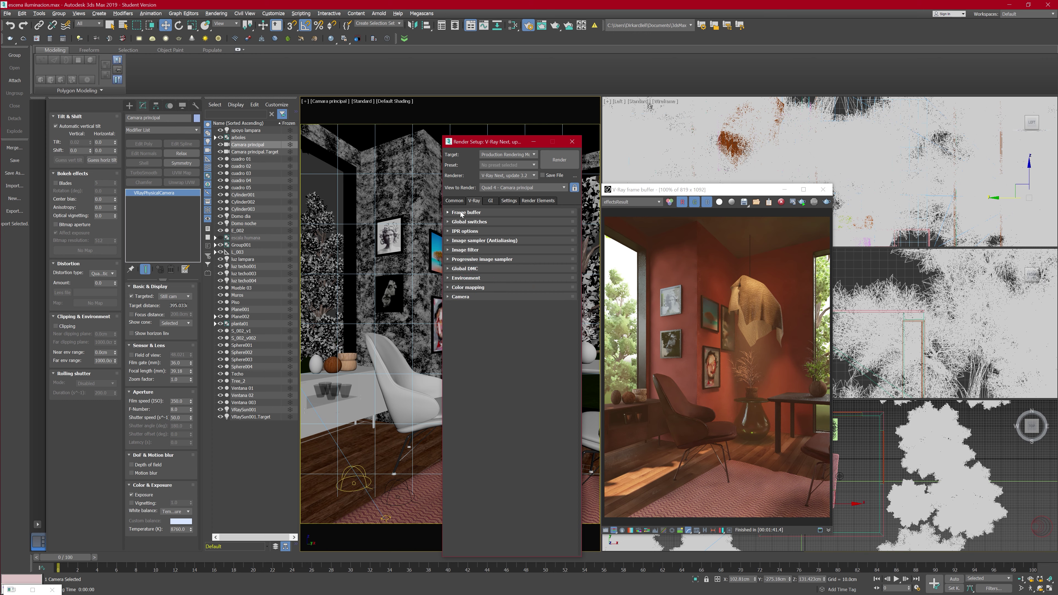
pyautogui.click(455, 200)
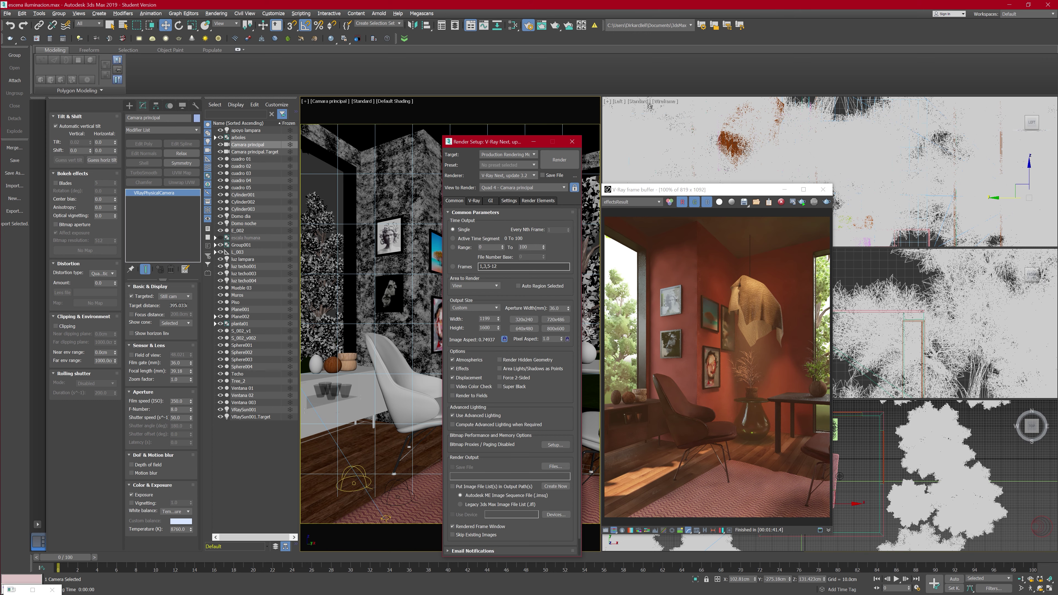
pyautogui.click(485, 328)
pyautogui.write('25')
pyautogui.click(467, 212)
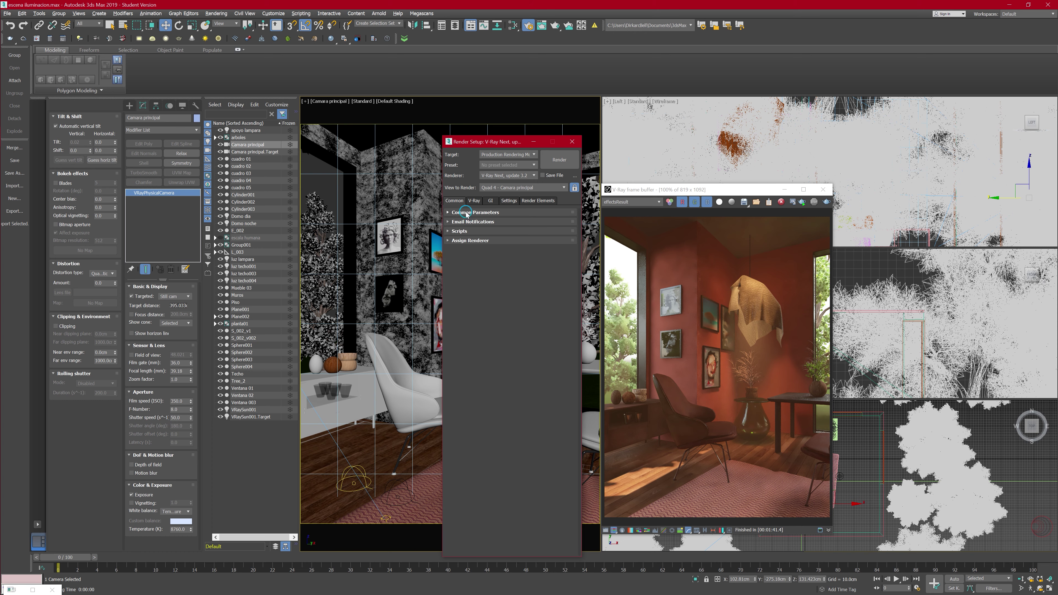
pyautogui.click(466, 213)
pyautogui.moveTo(708, 192); pyautogui.dragTo(697, 147)
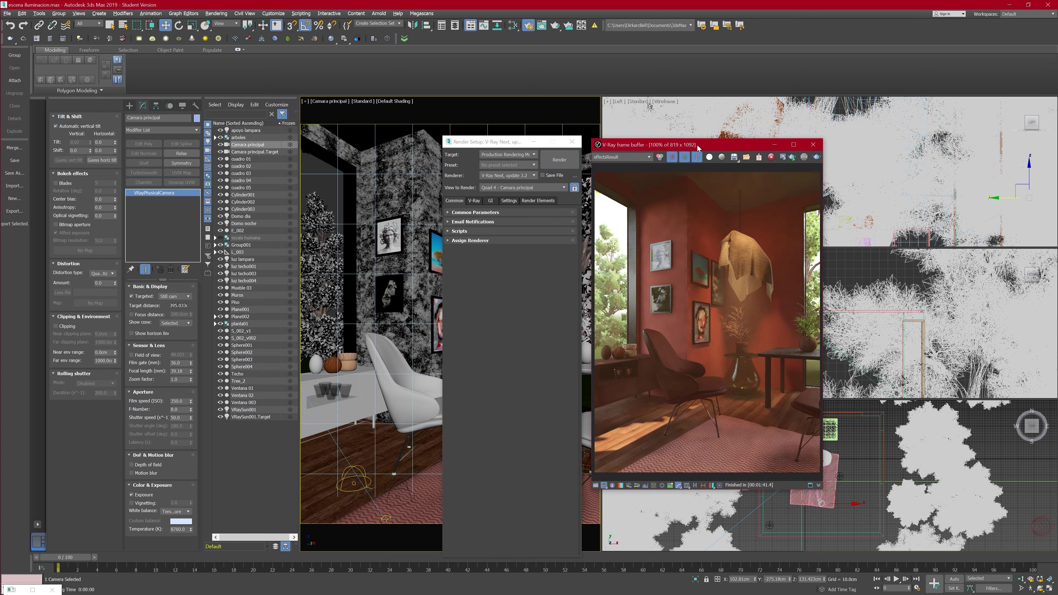